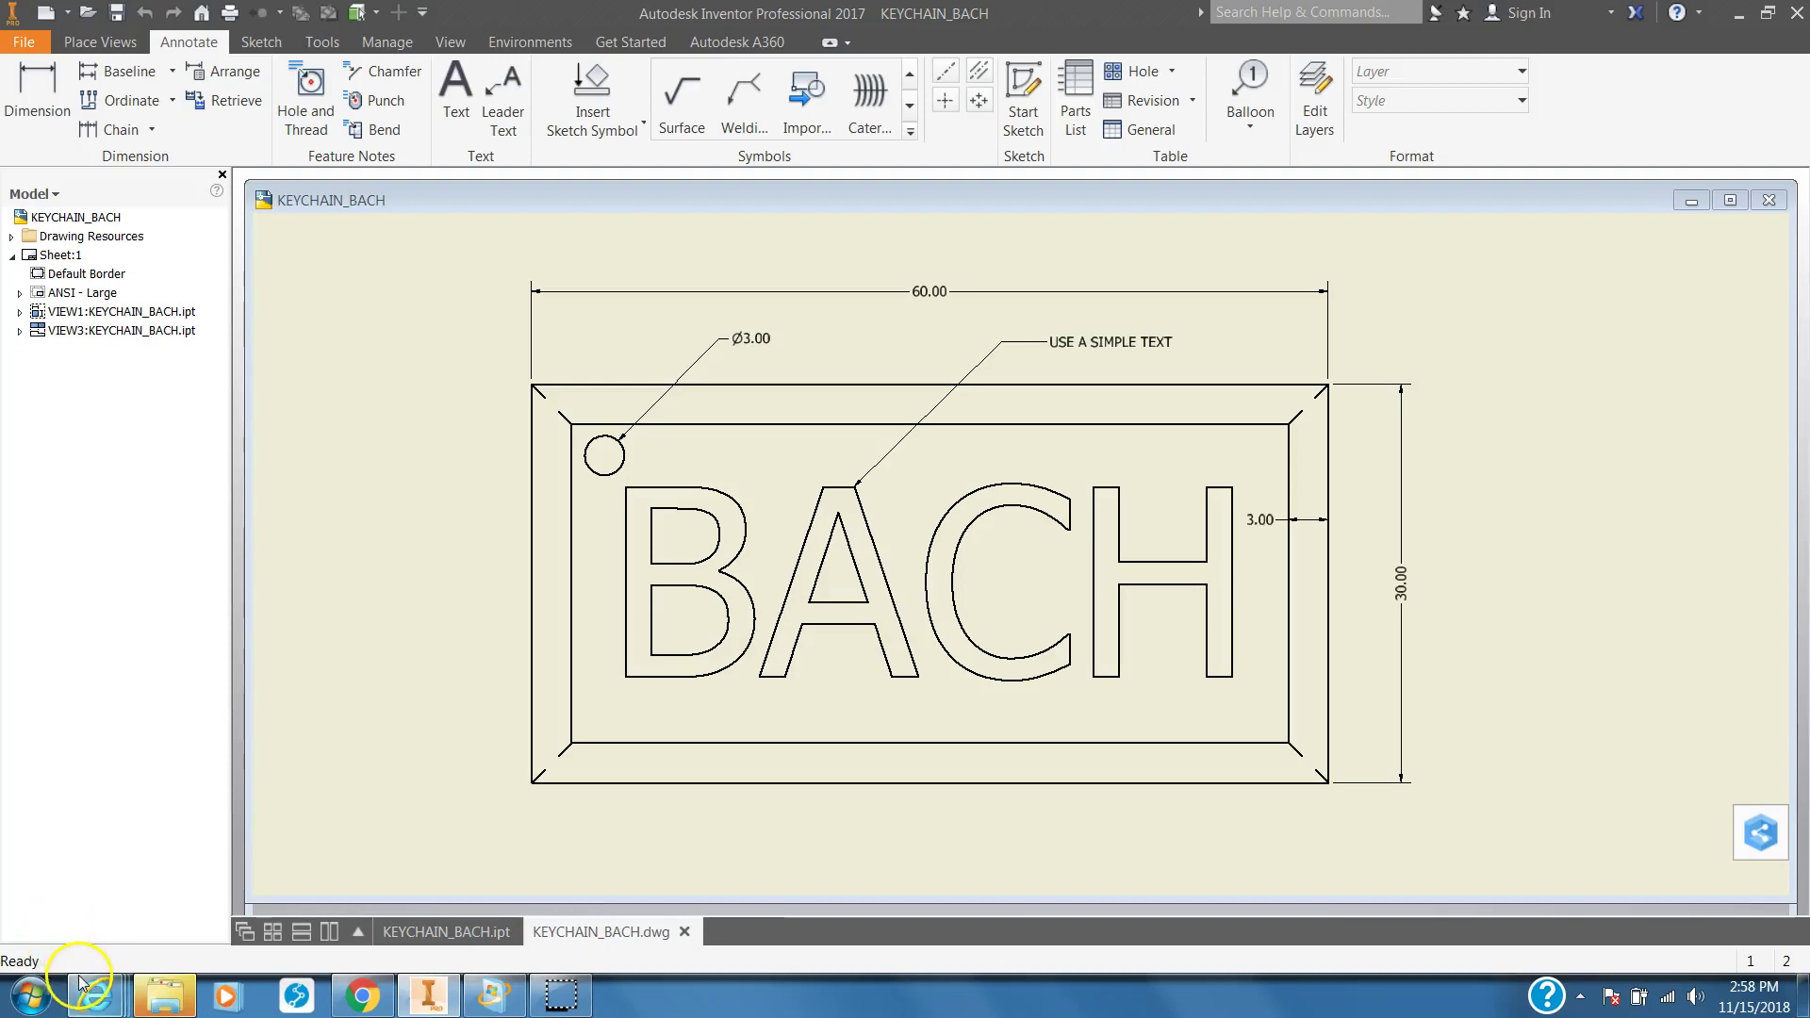
- Examine the finished keychain part in 3D from another angle and return to its dimensioned drawing
mouse_move(80, 985)
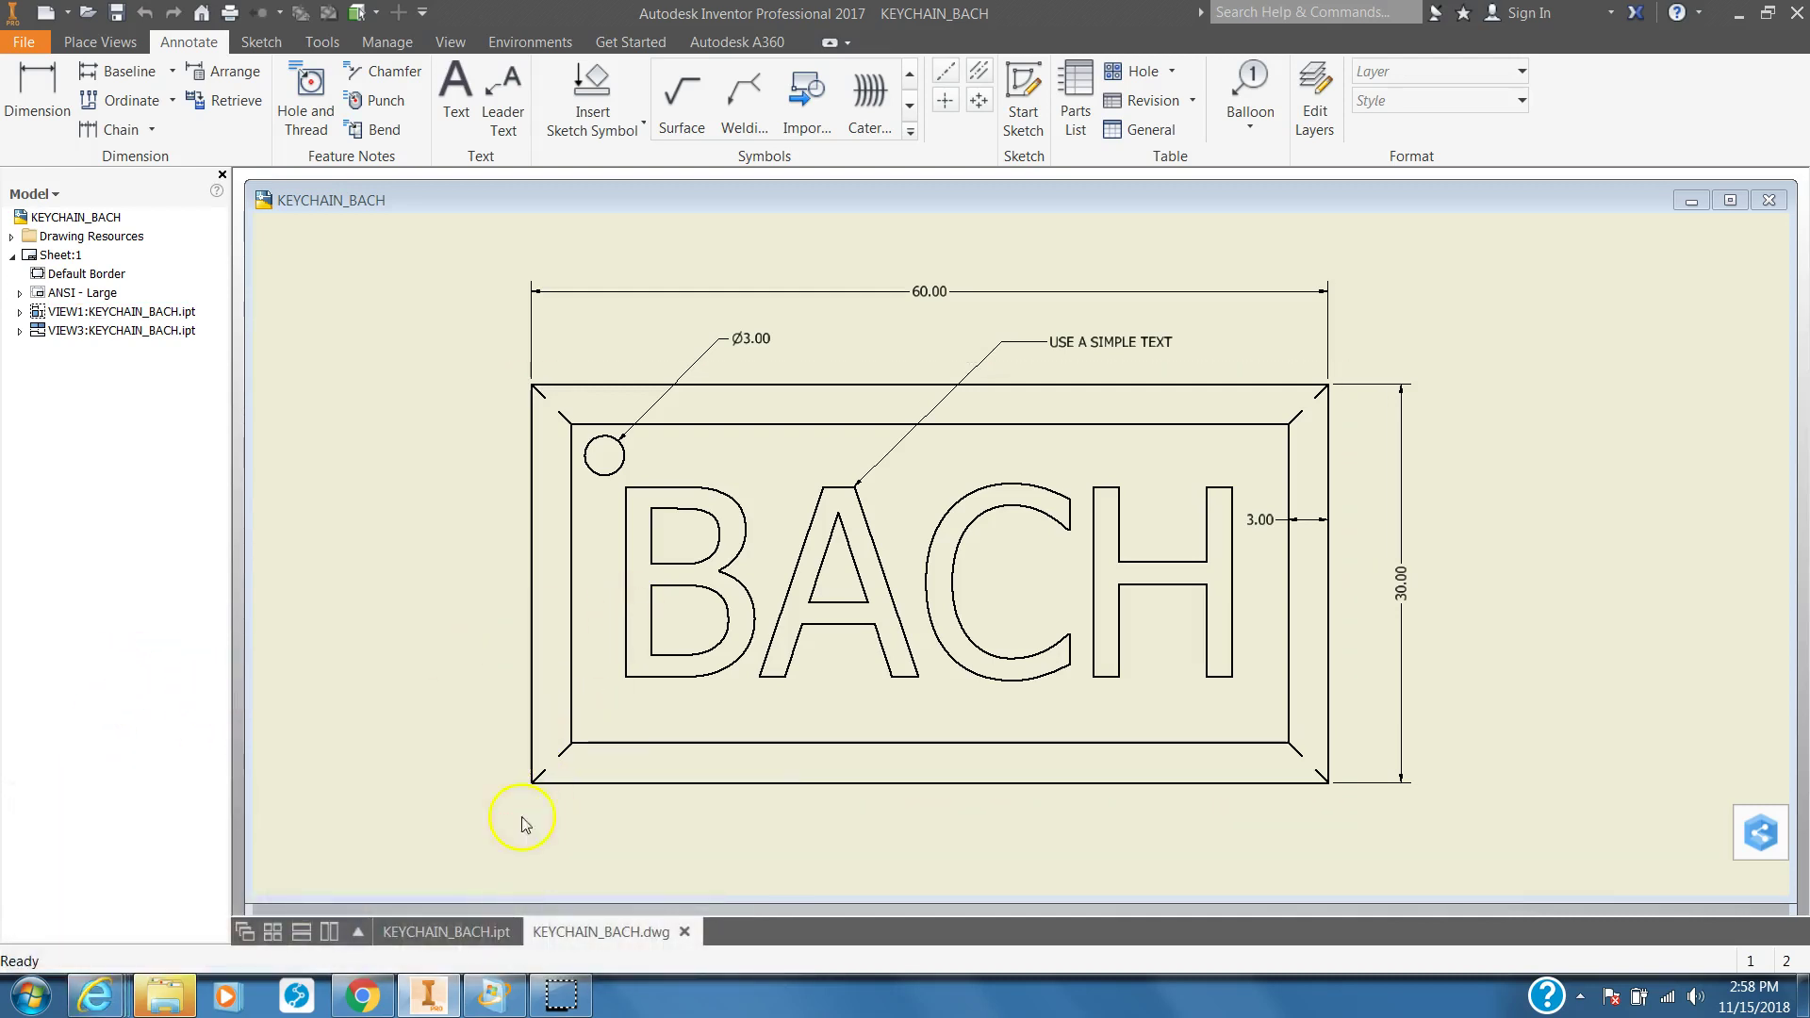
mouse_move(419, 928)
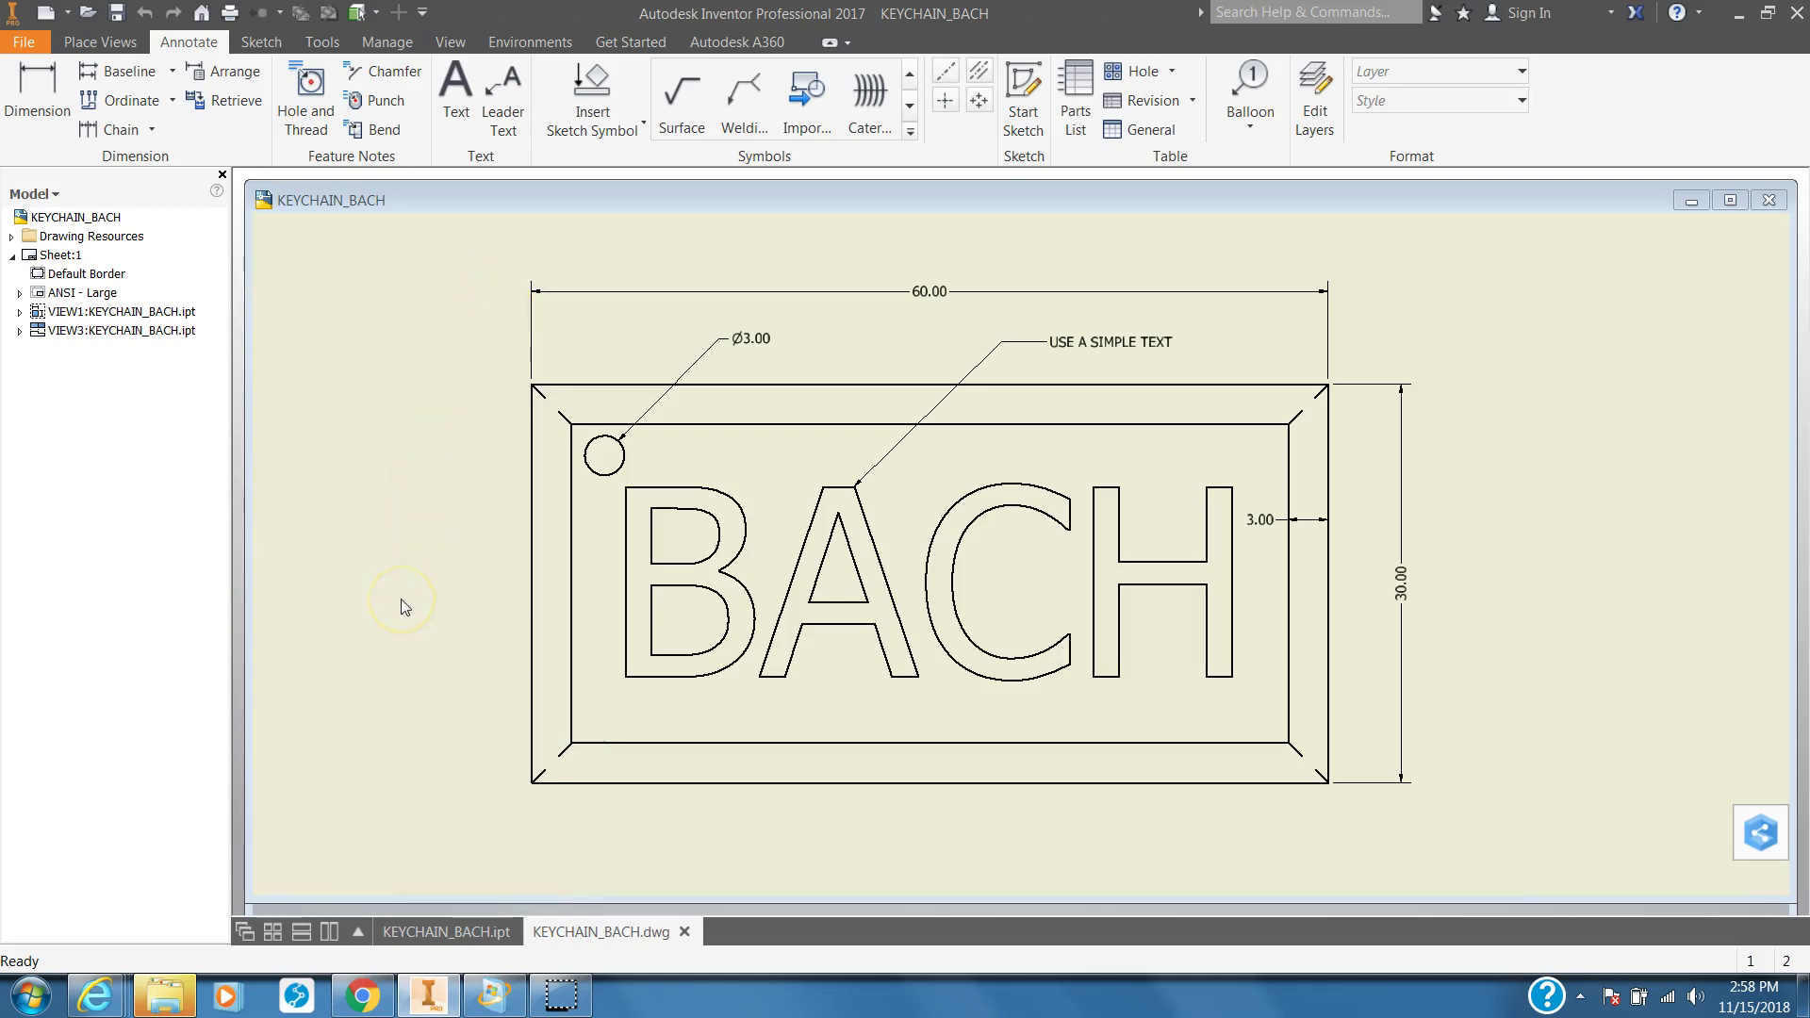
click(481, 926)
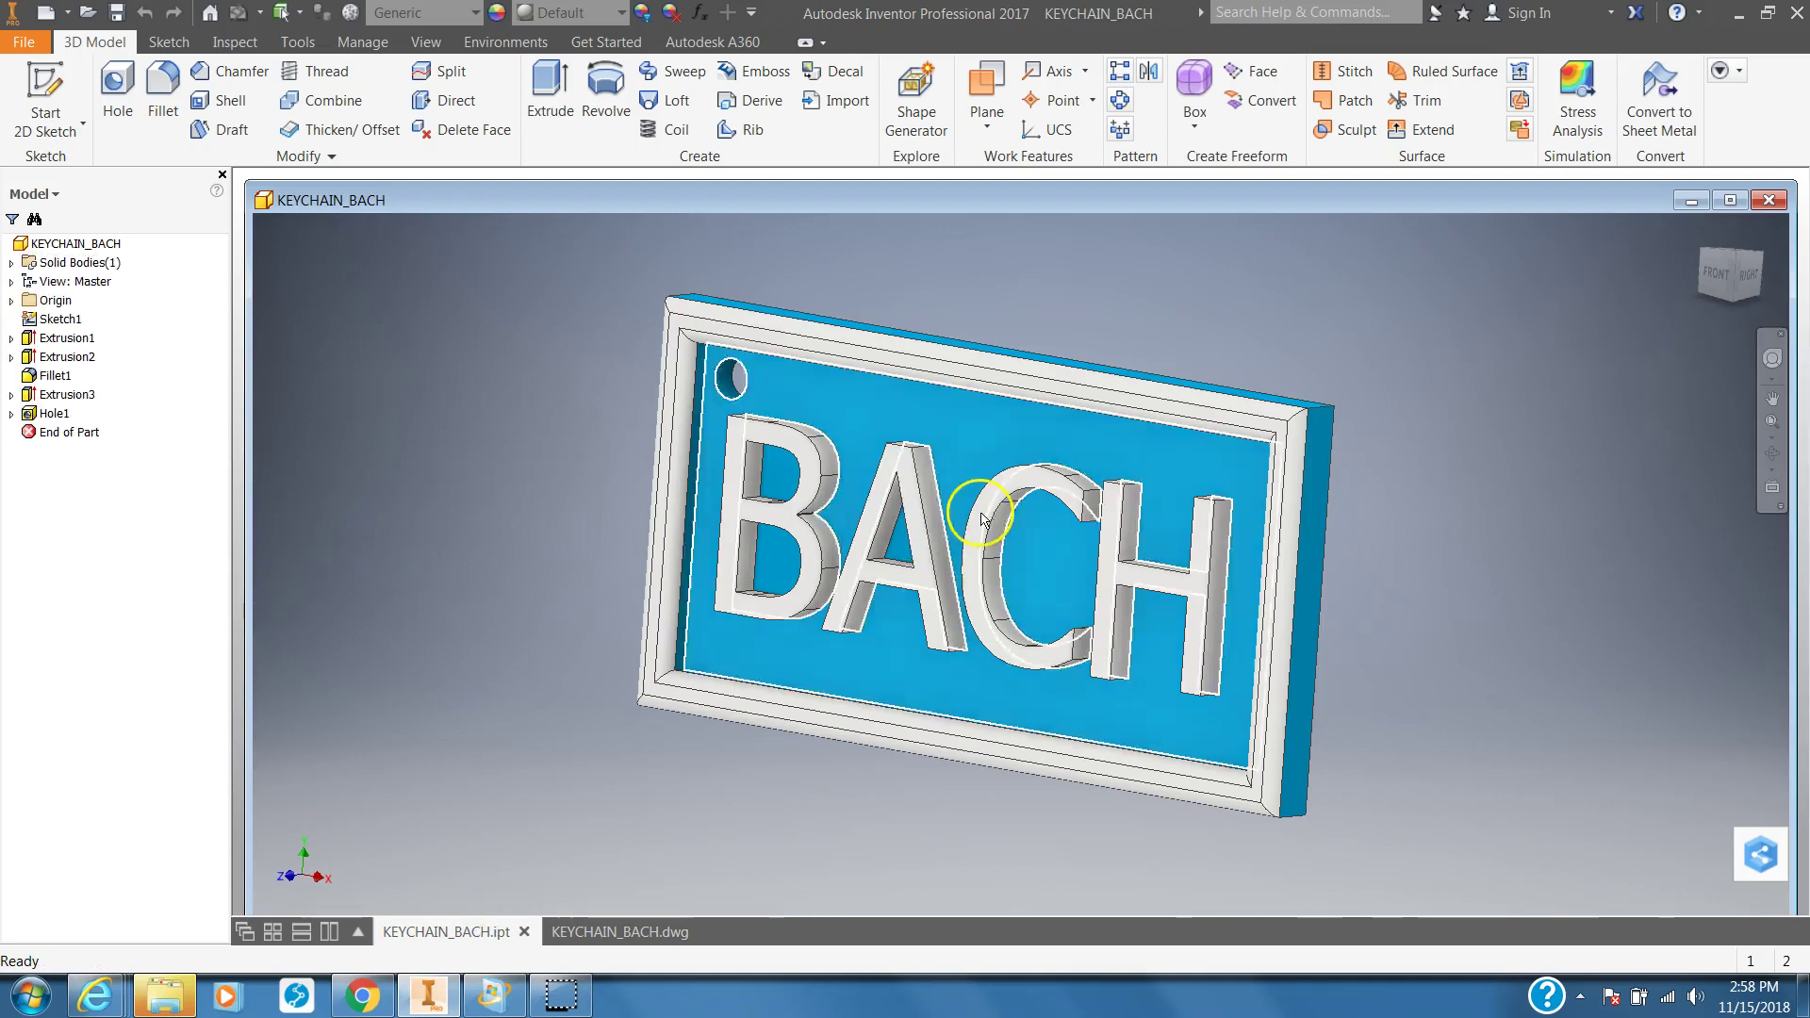
click(1773, 455)
drag(1140, 498, 1127, 405)
right_click(1147, 311)
click(1219, 307)
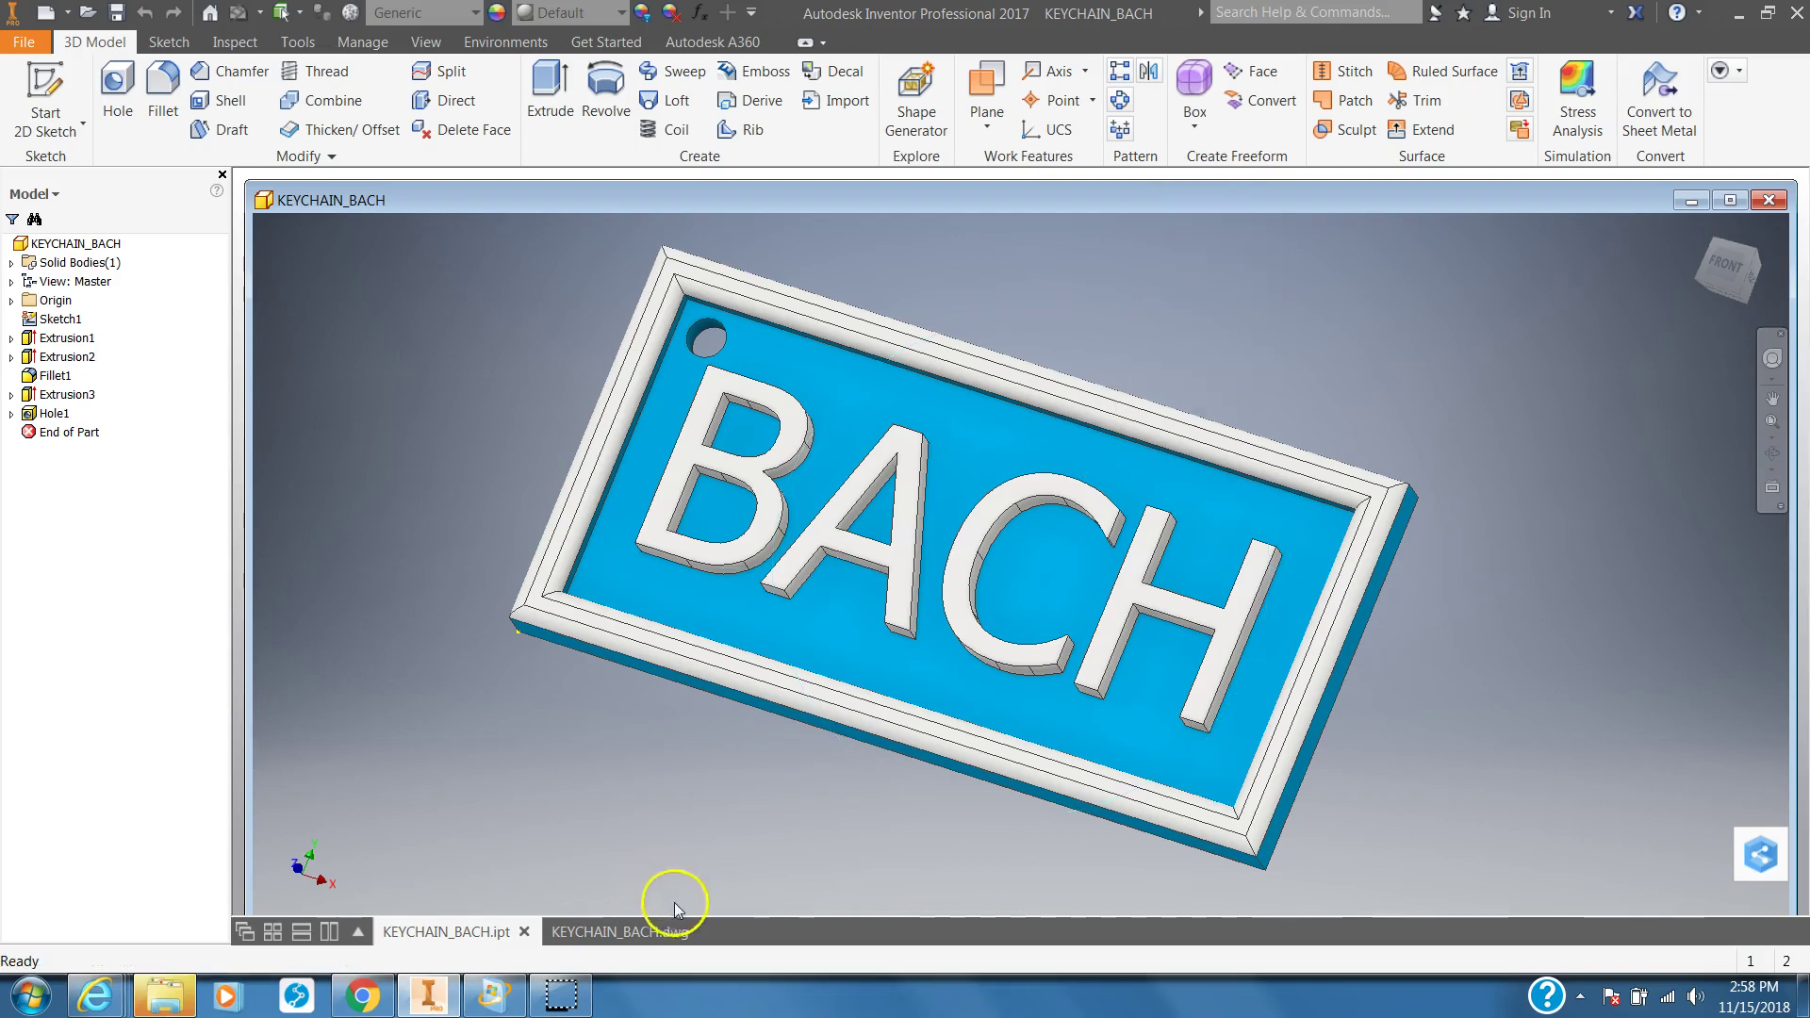
click(618, 932)
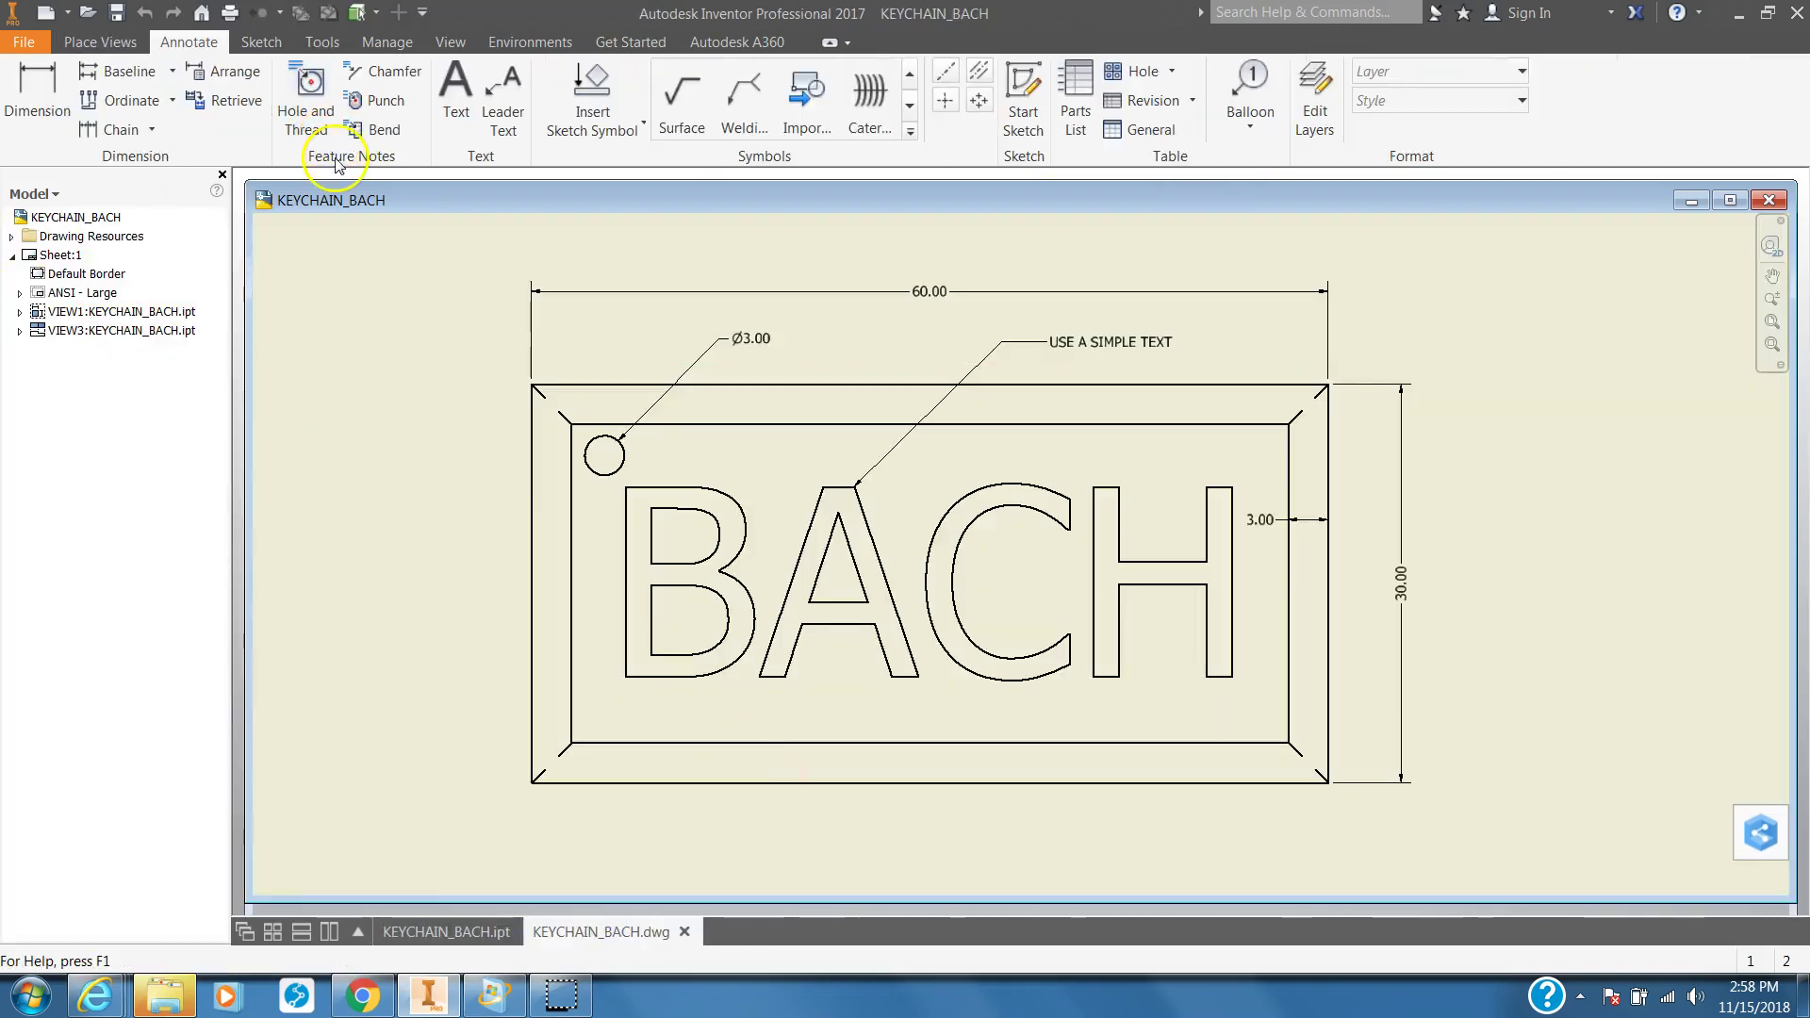
- Create a new part document
click(26, 43)
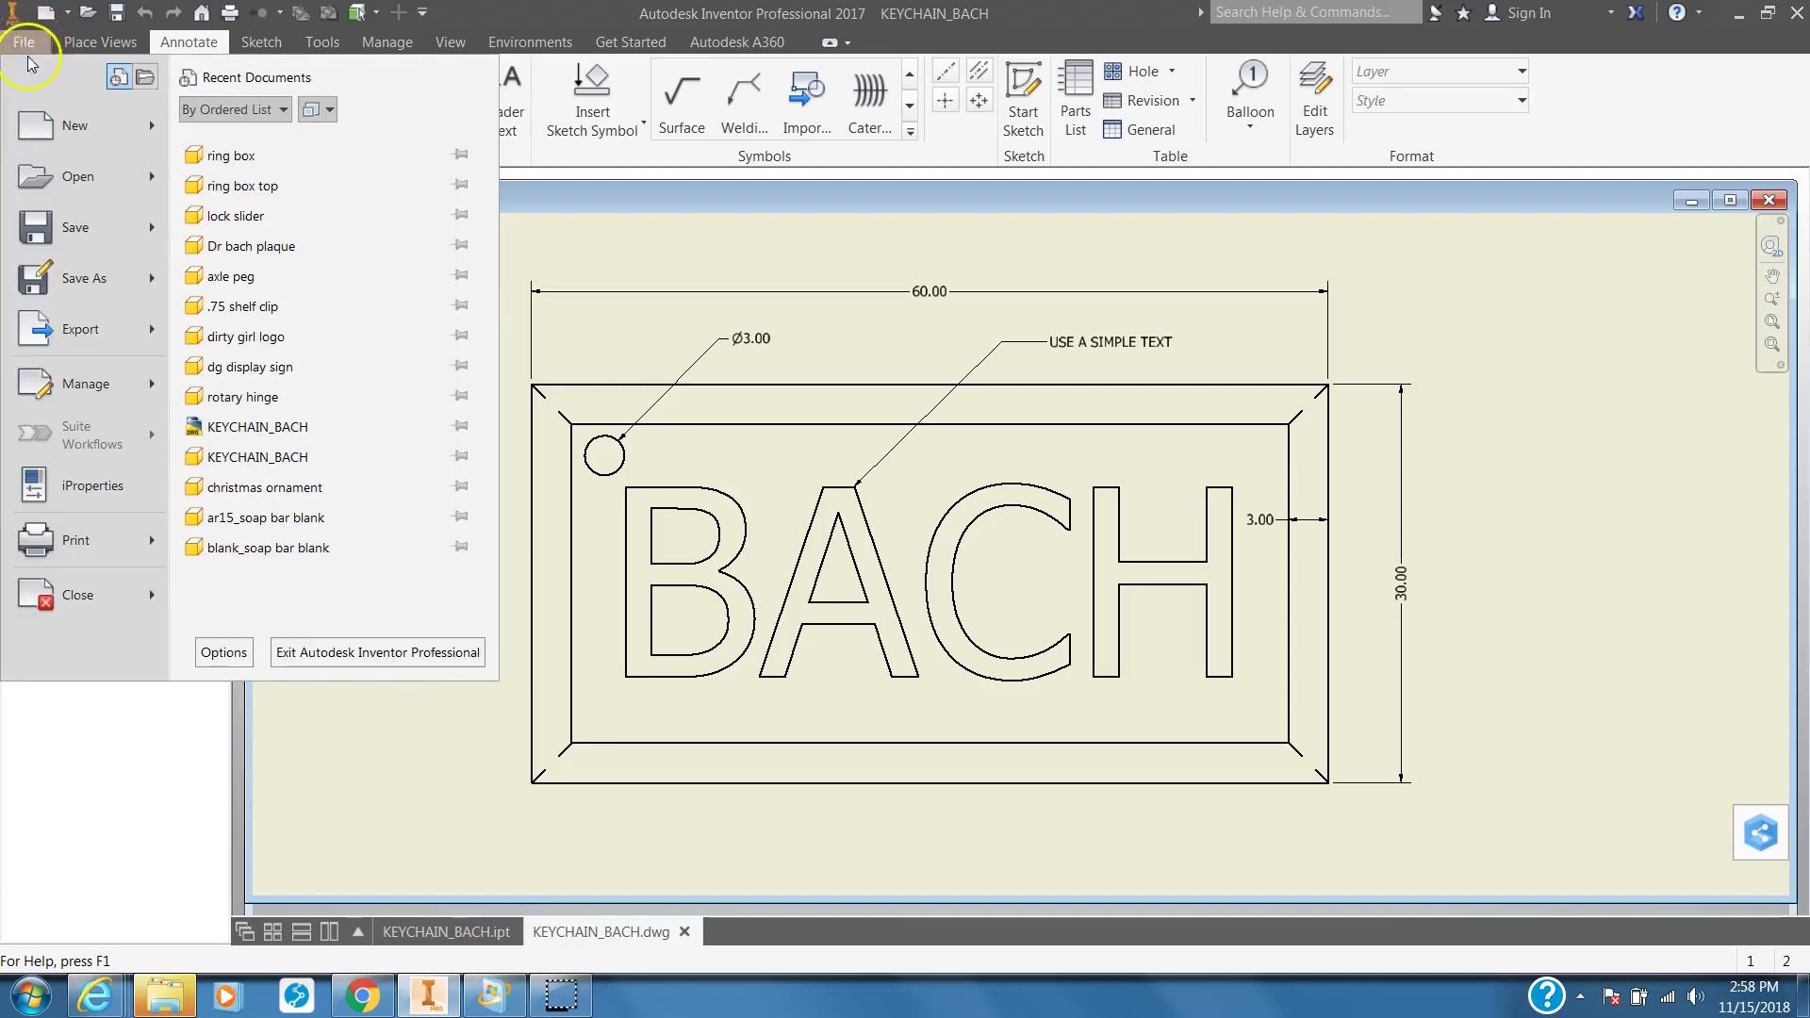
mouse_move(40, 128)
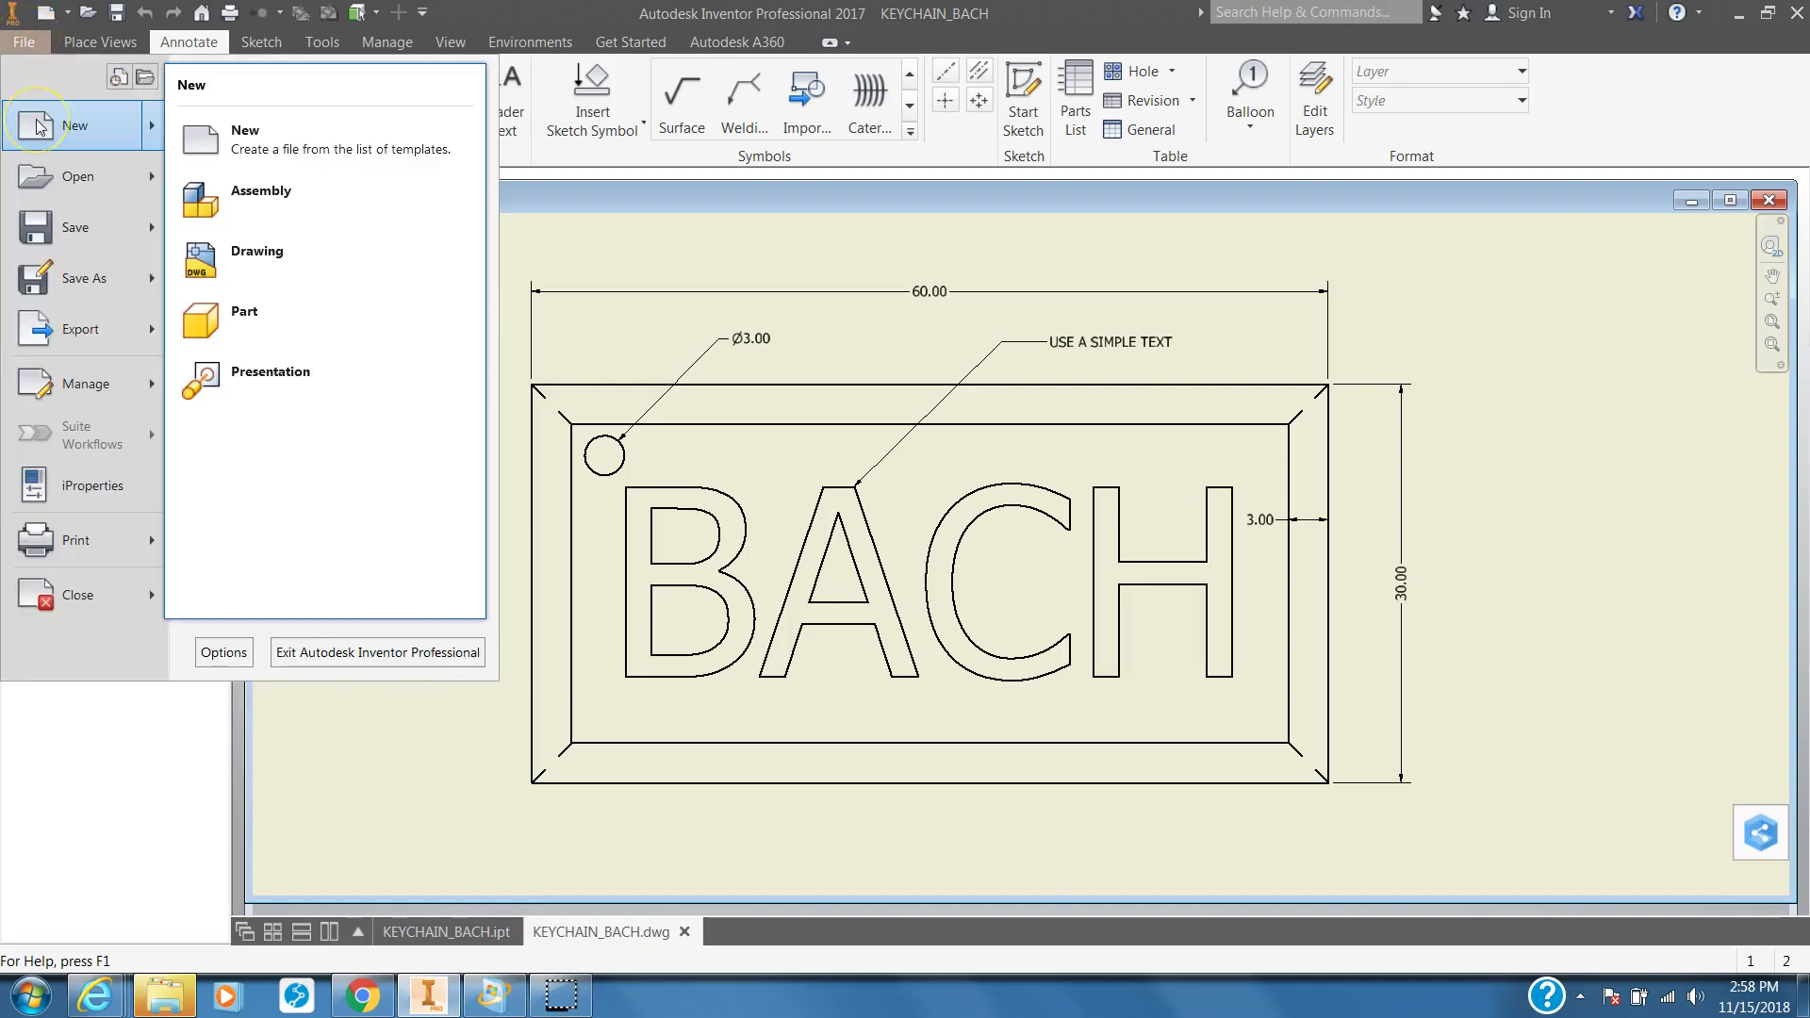
click(287, 317)
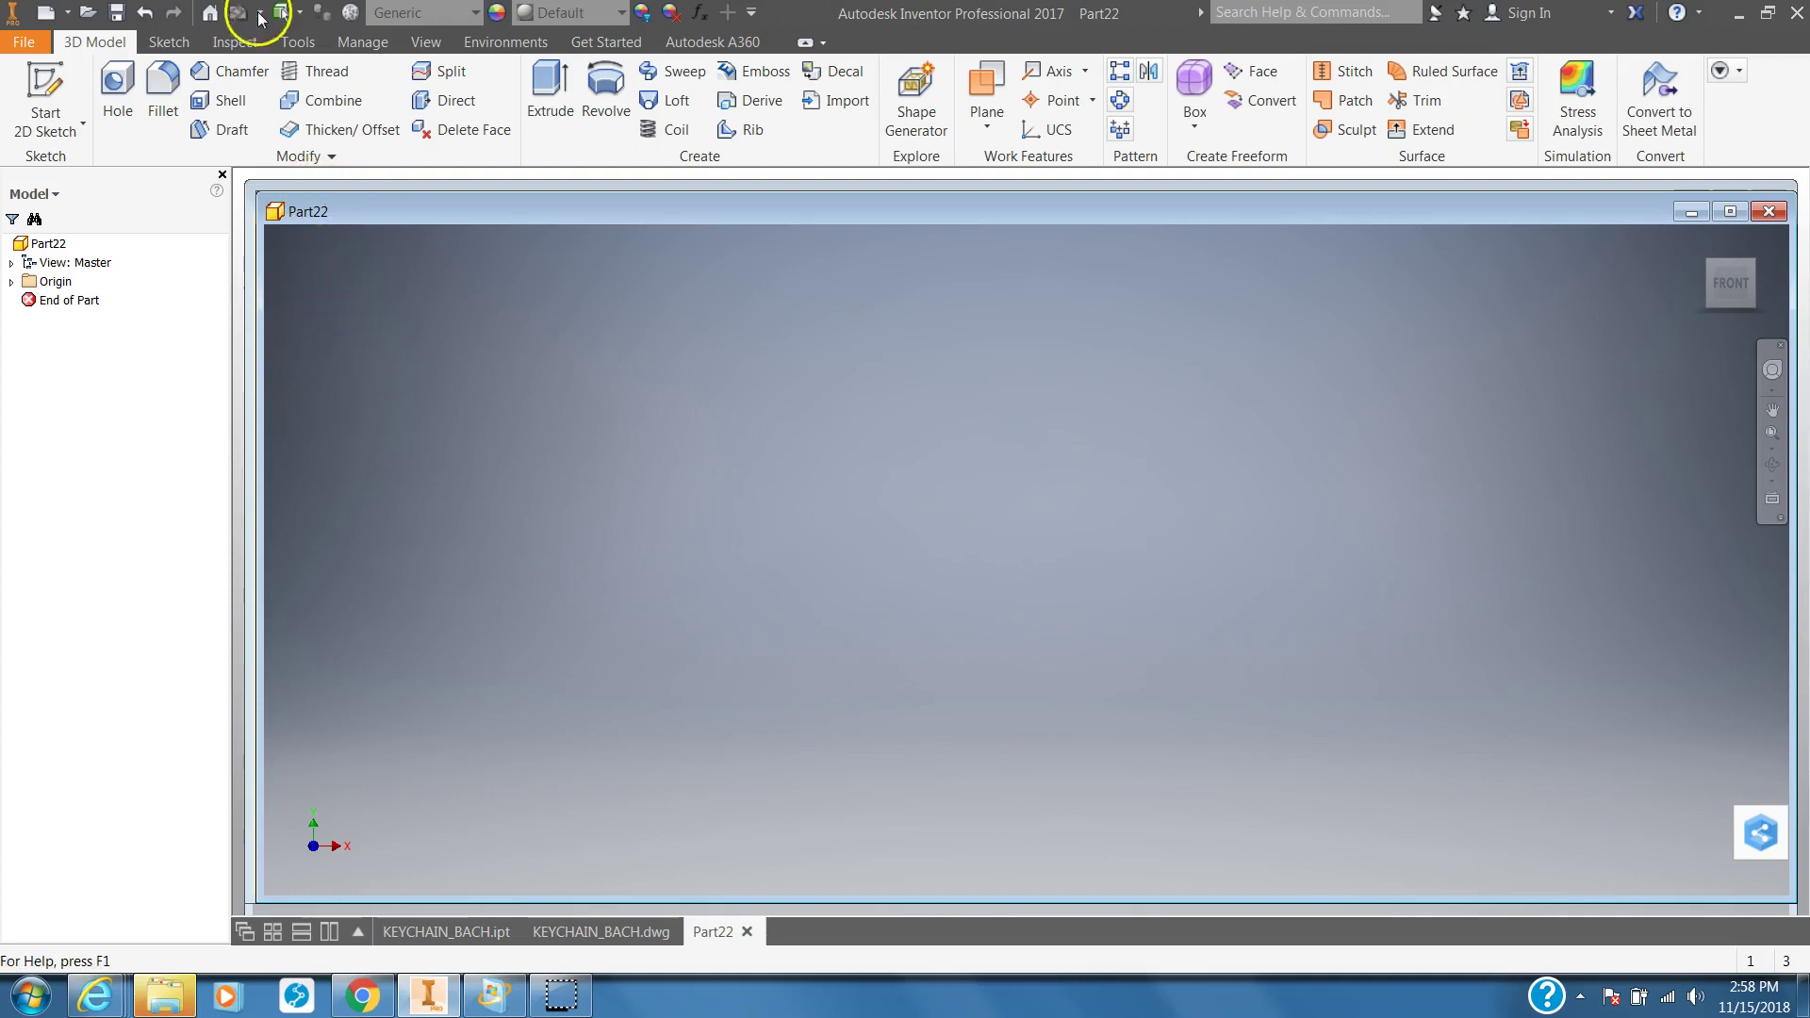
- Set the new part's document length unit to millimeter and apply the change
click(297, 42)
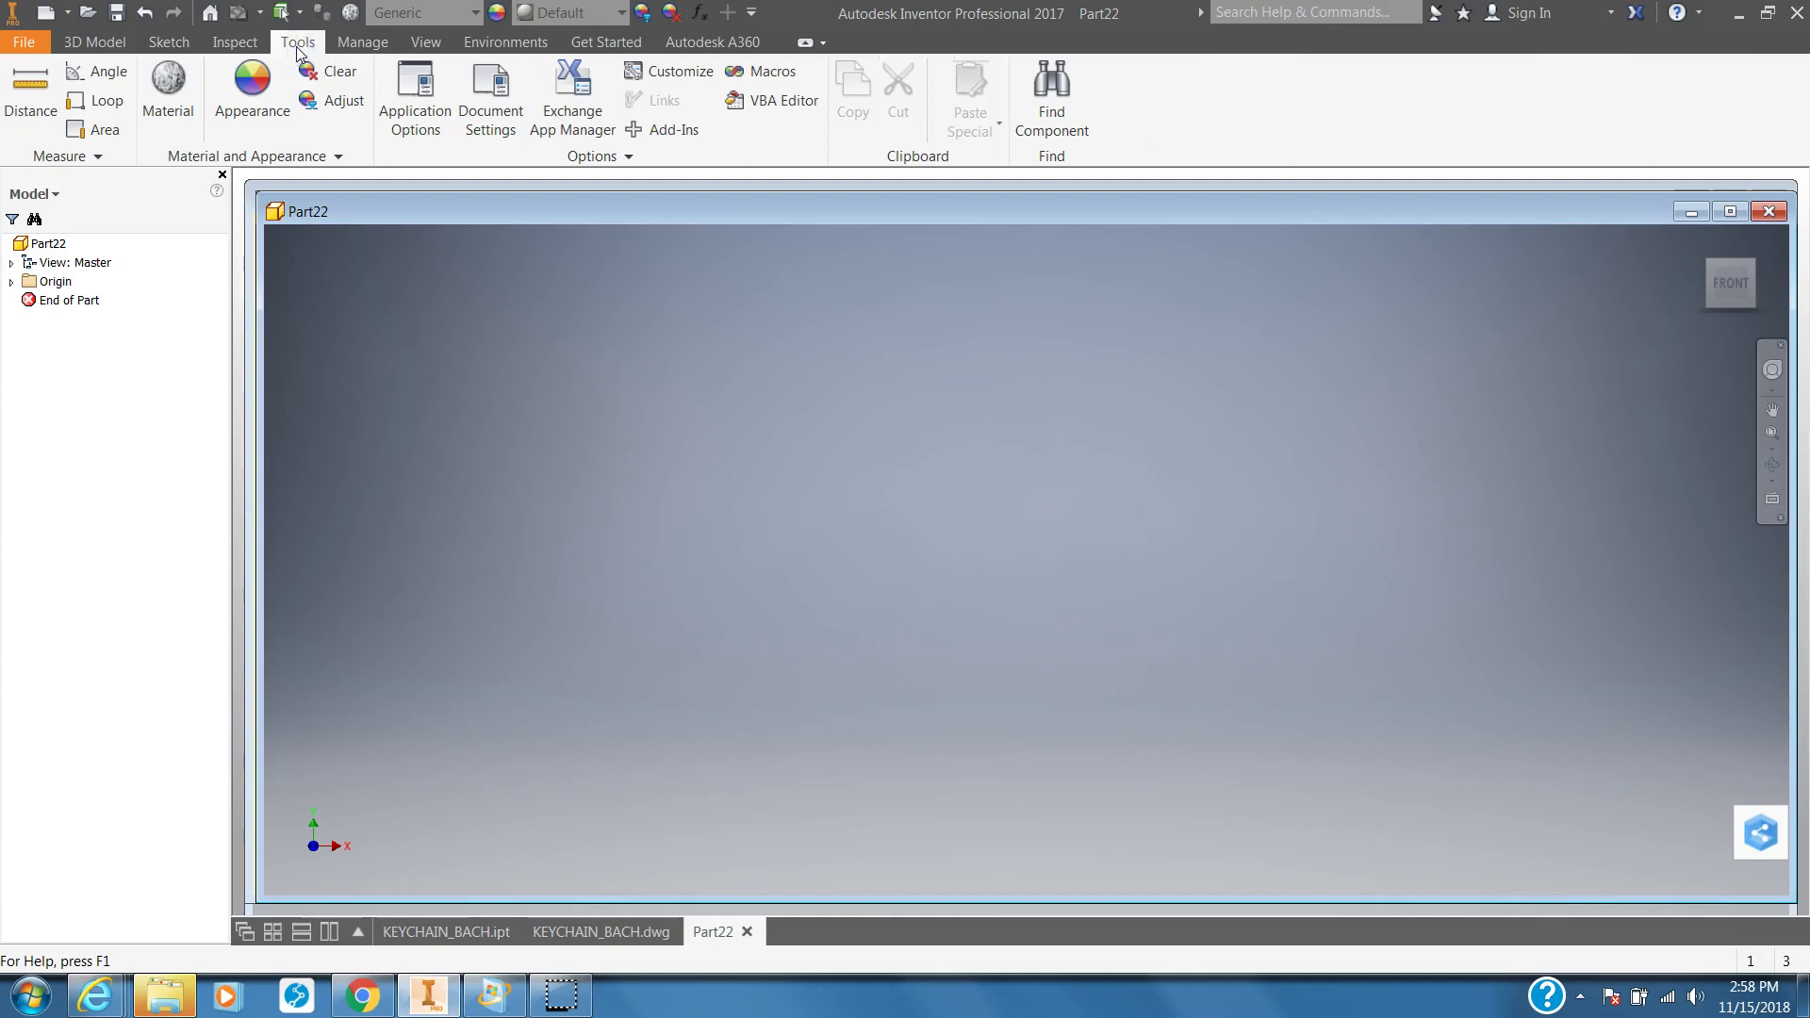
click(498, 94)
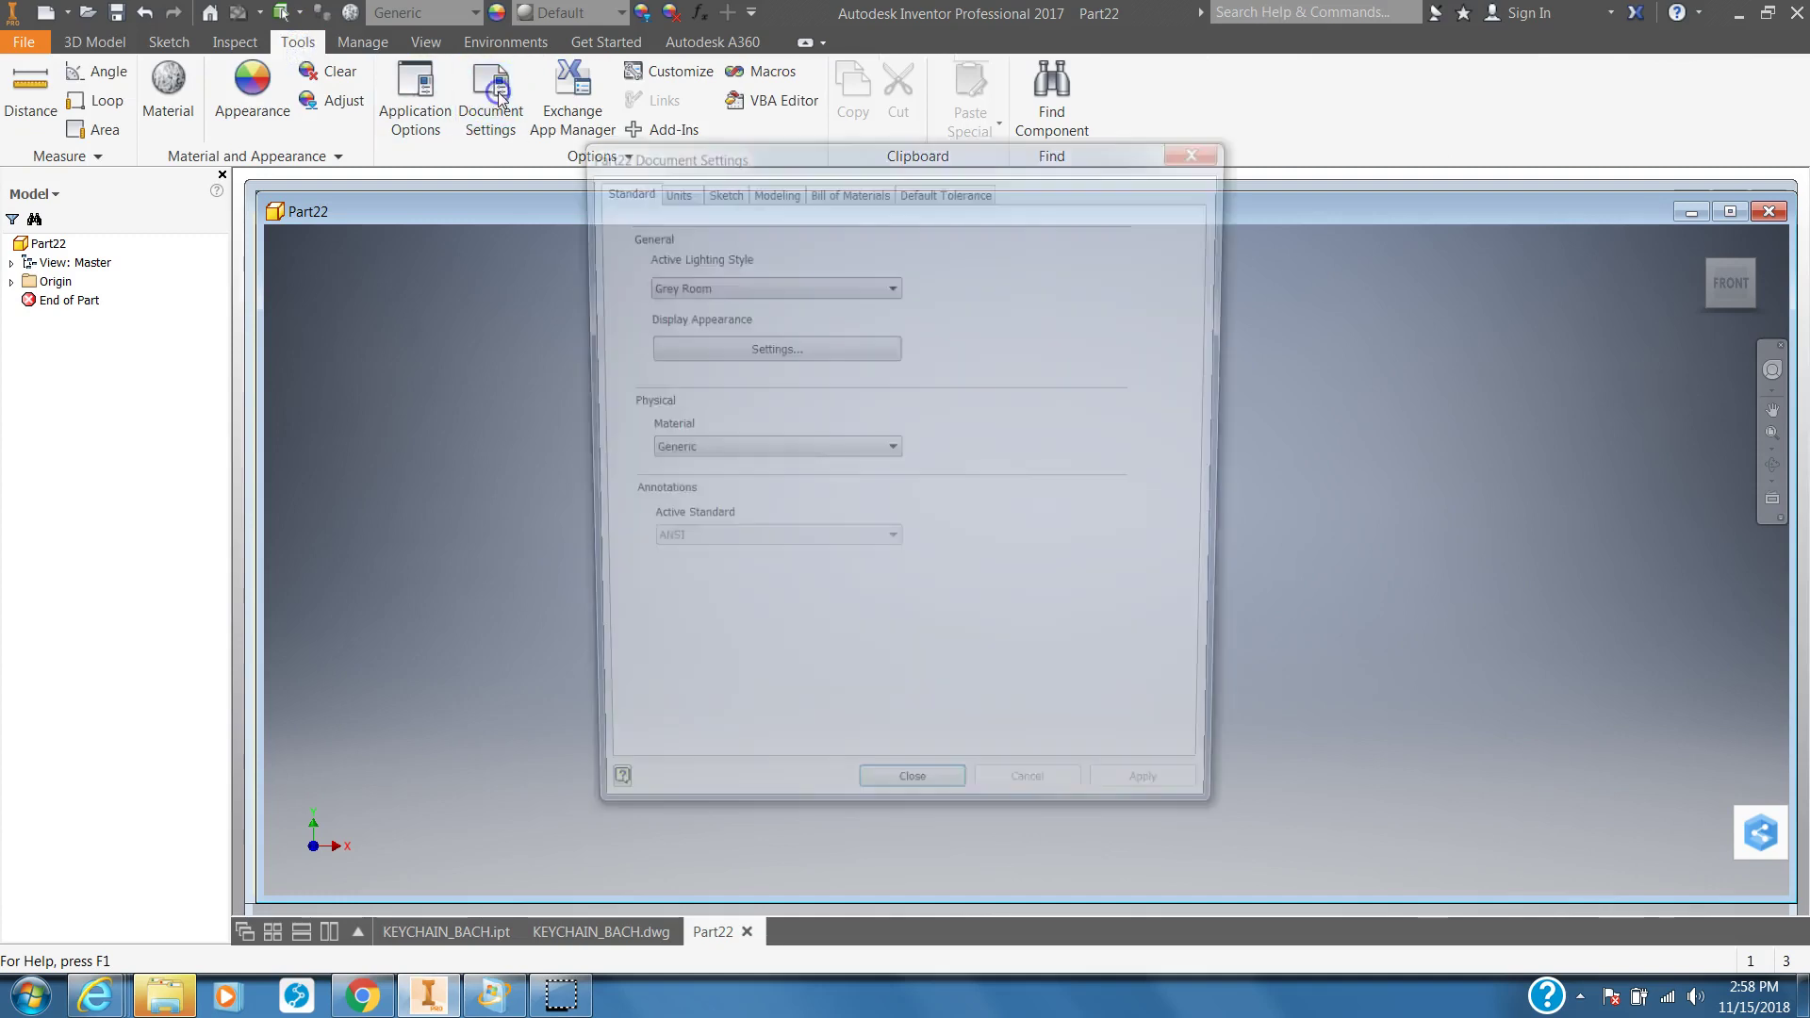
click(679, 192)
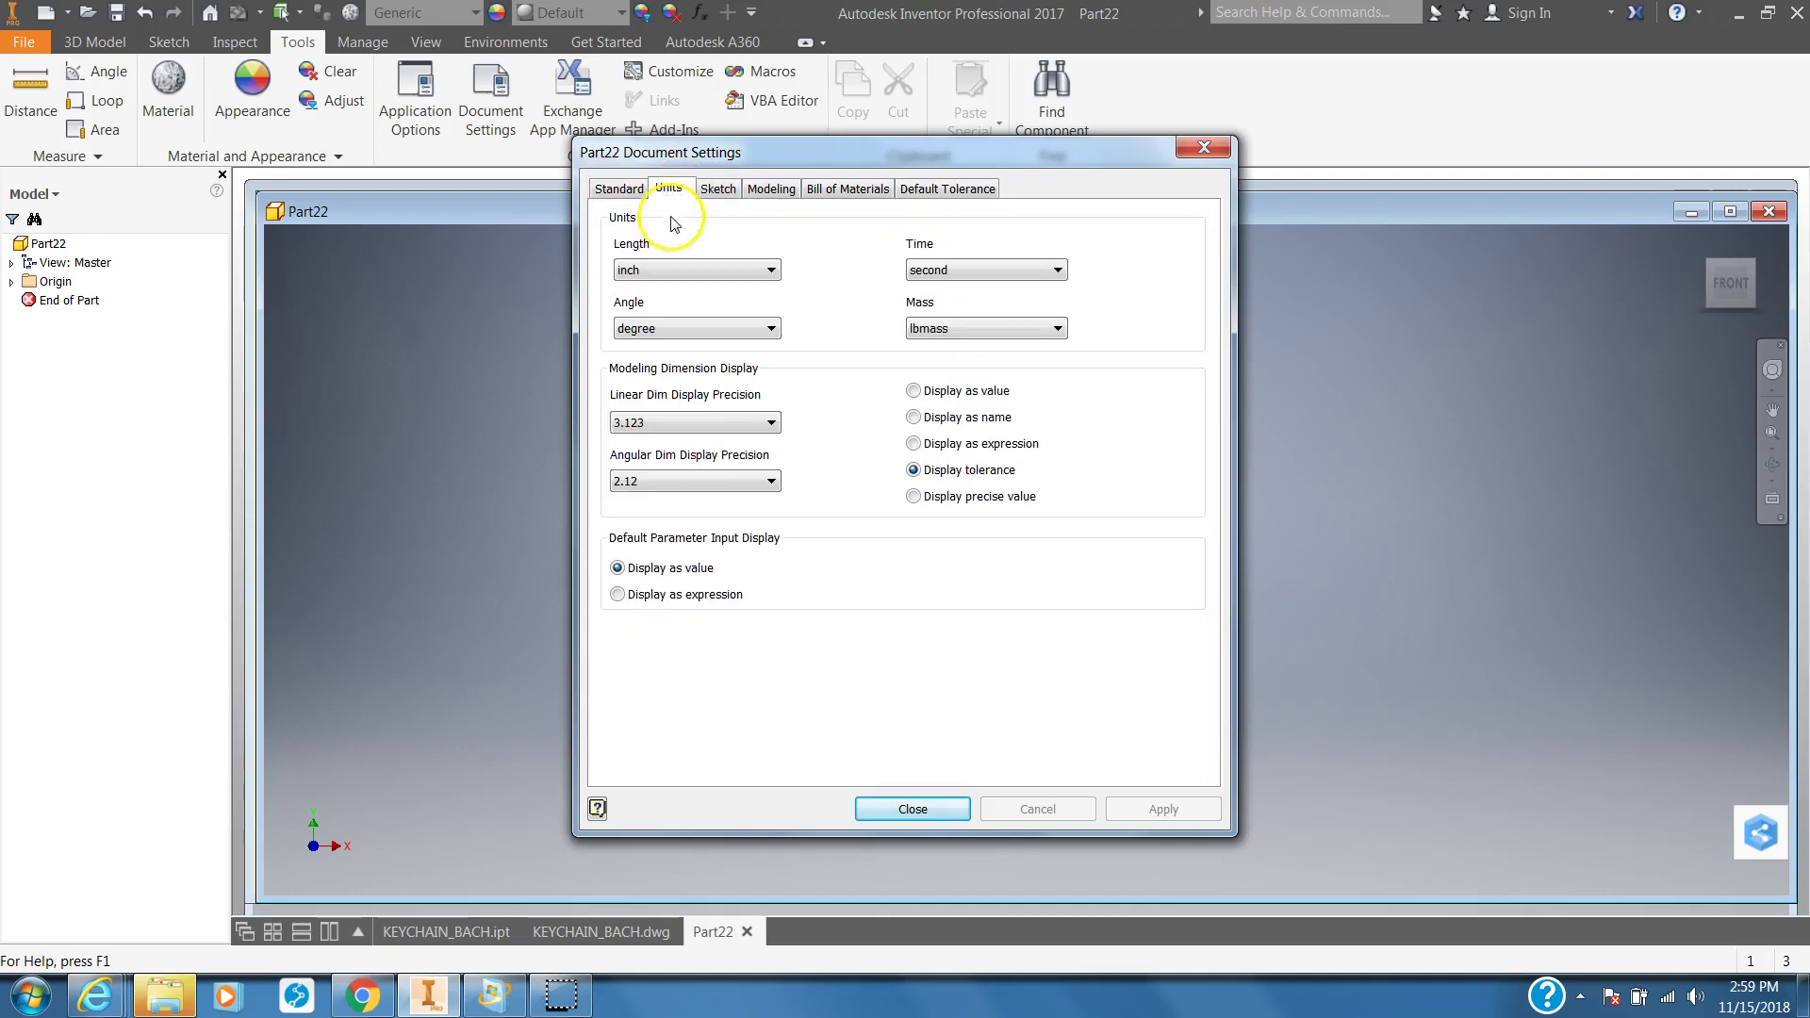
click(678, 271)
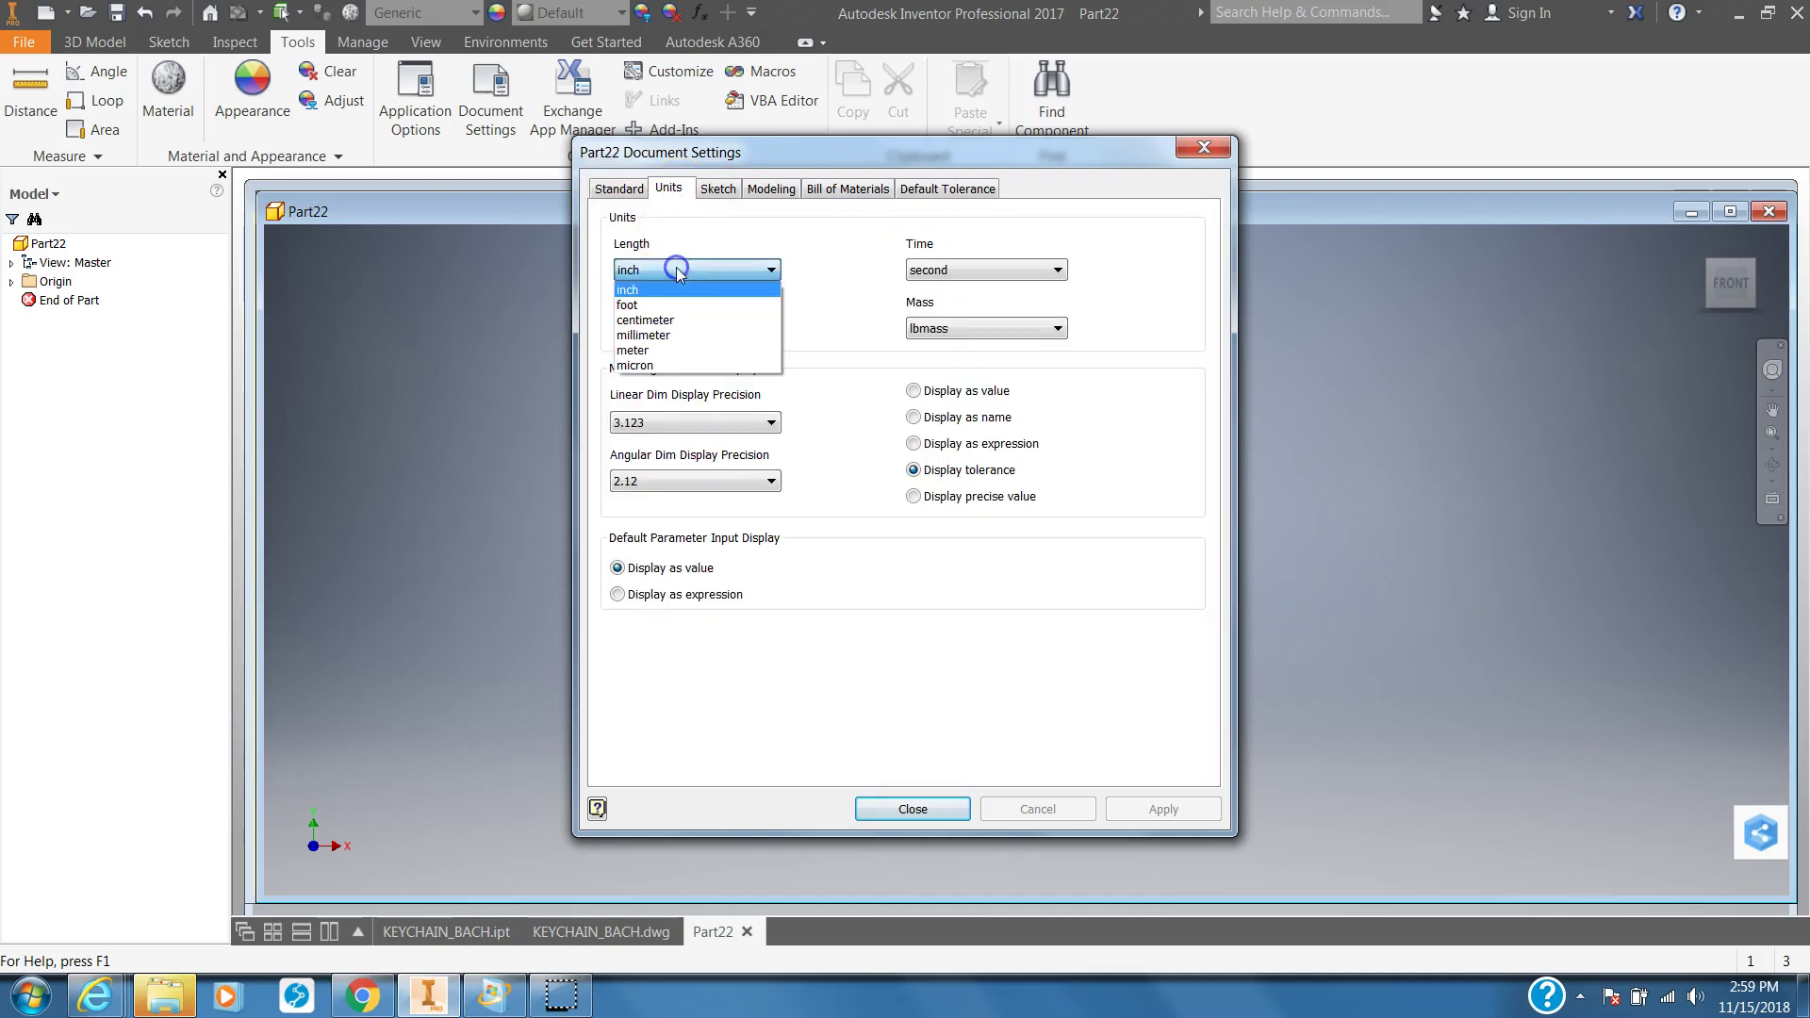
click(694, 332)
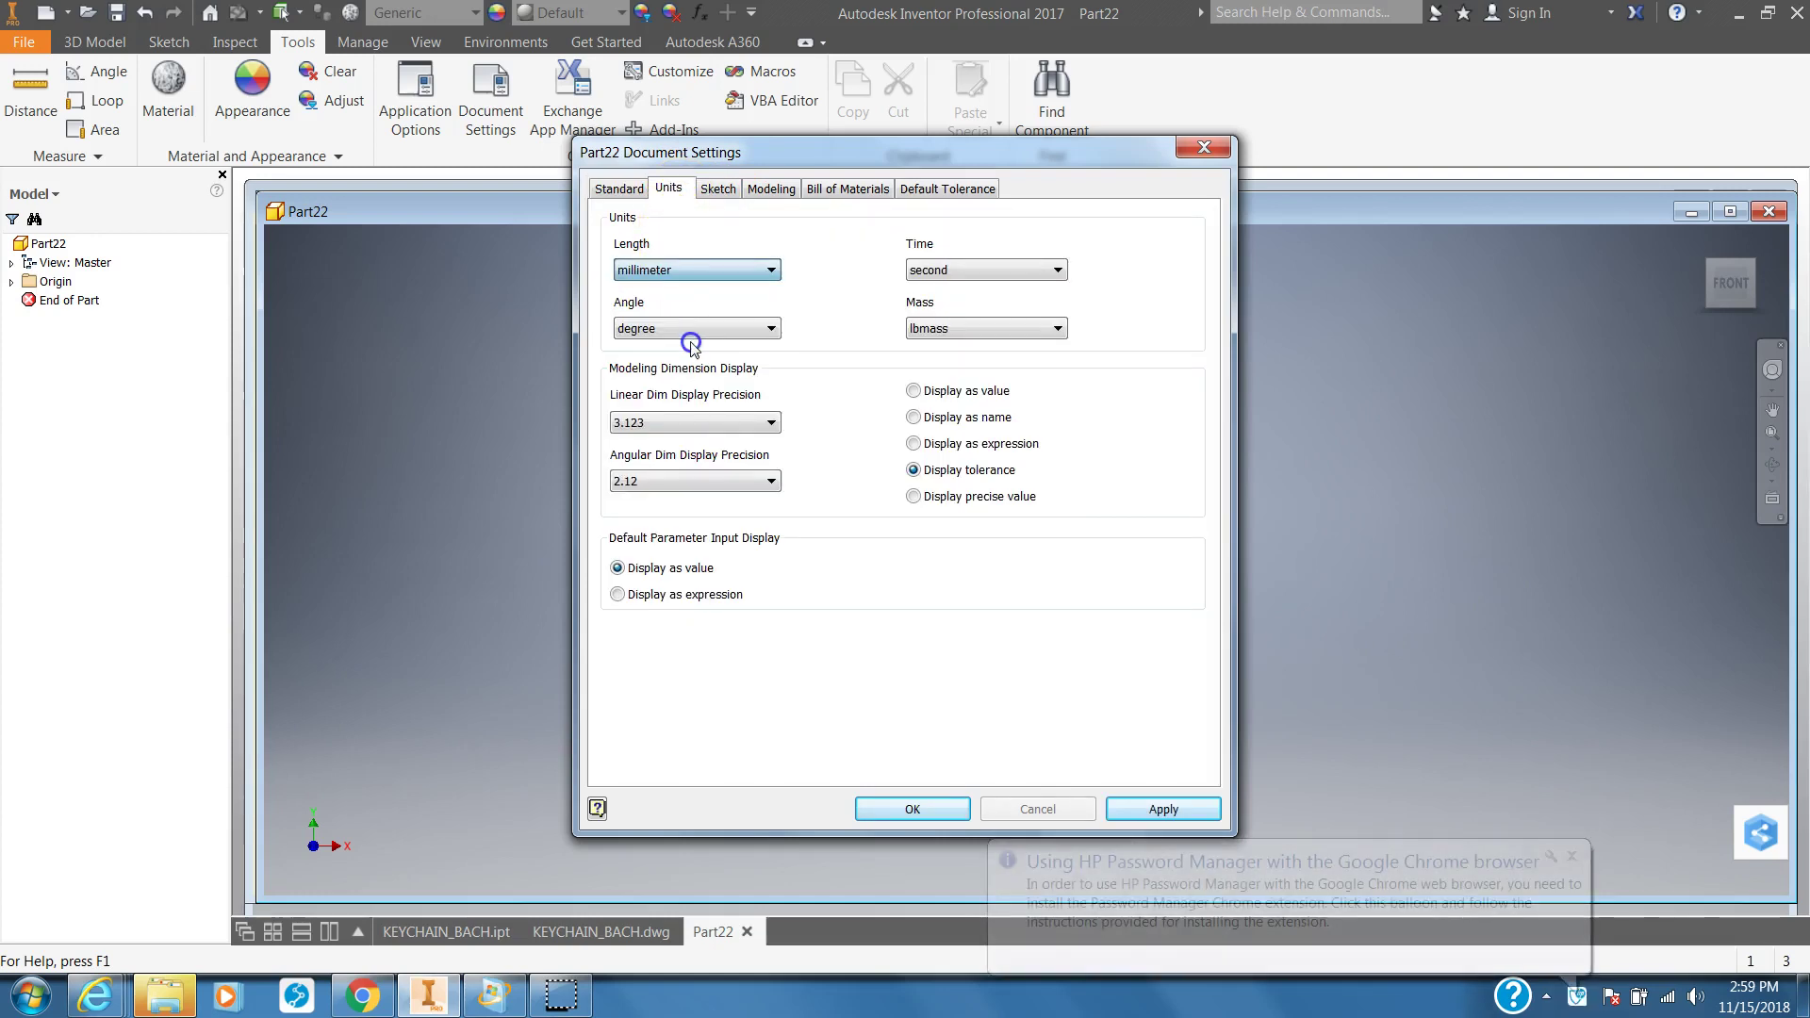
click(1161, 808)
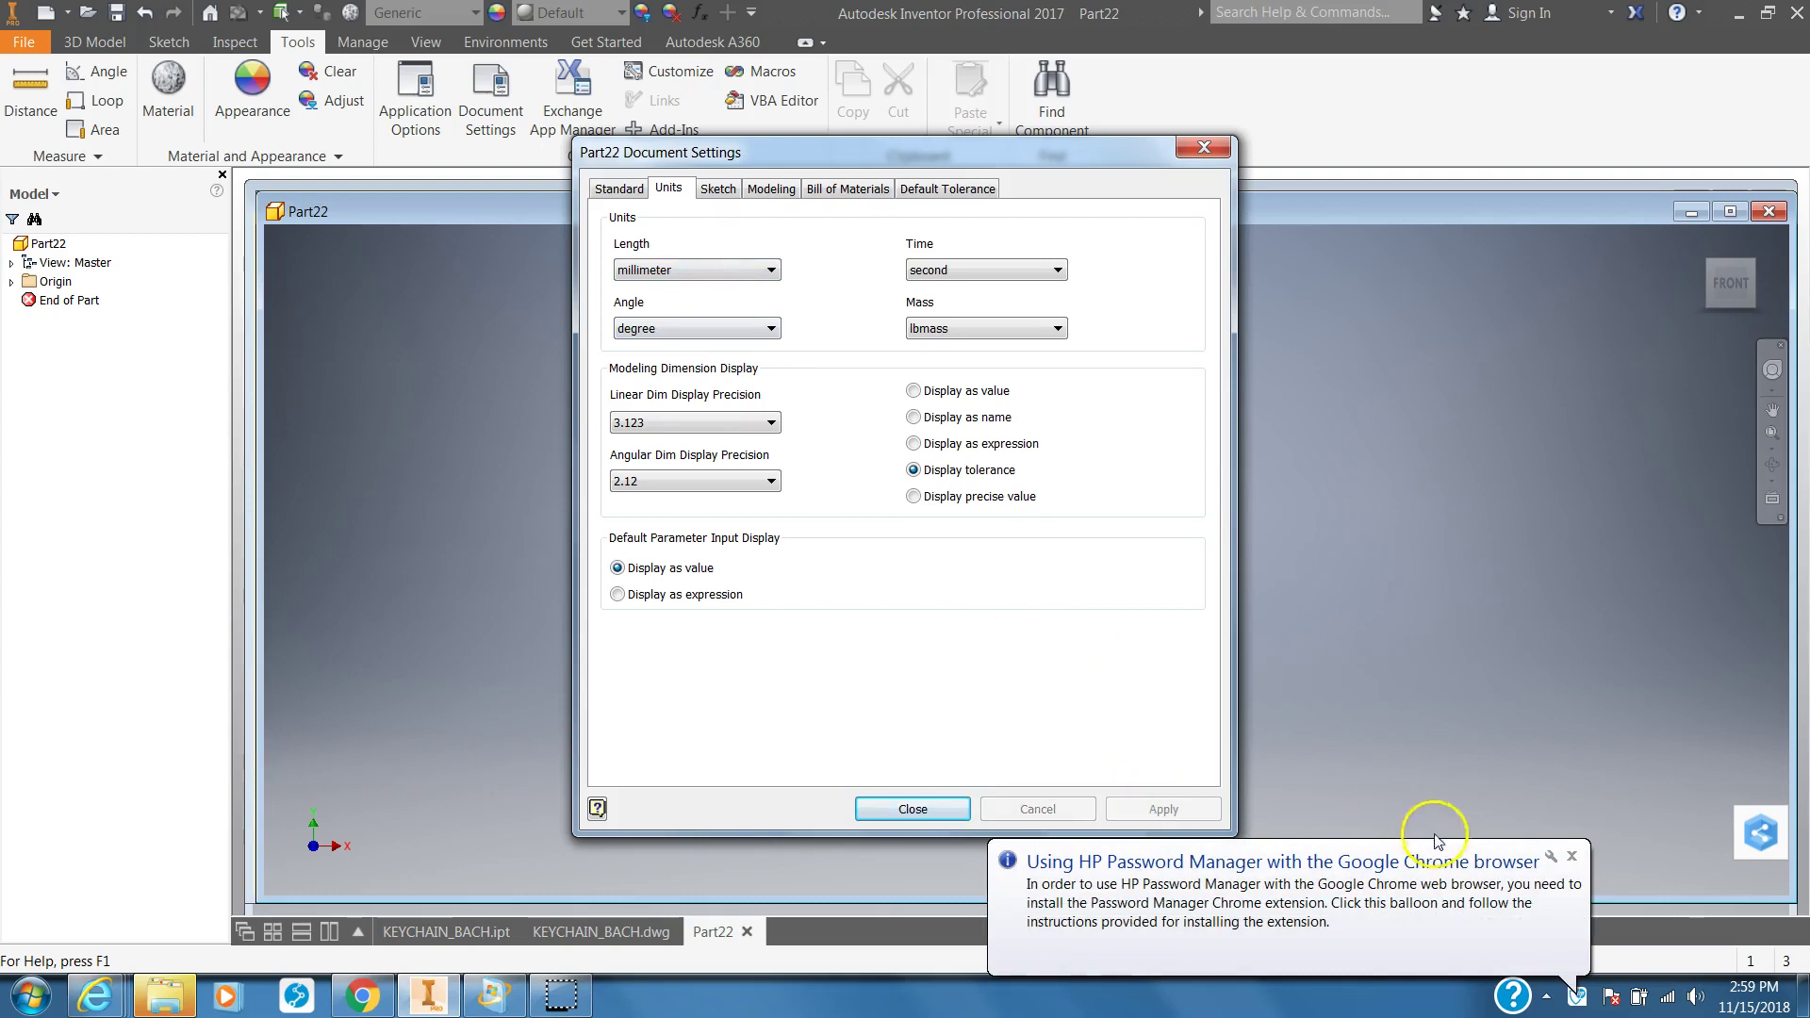
click(913, 809)
click(1570, 856)
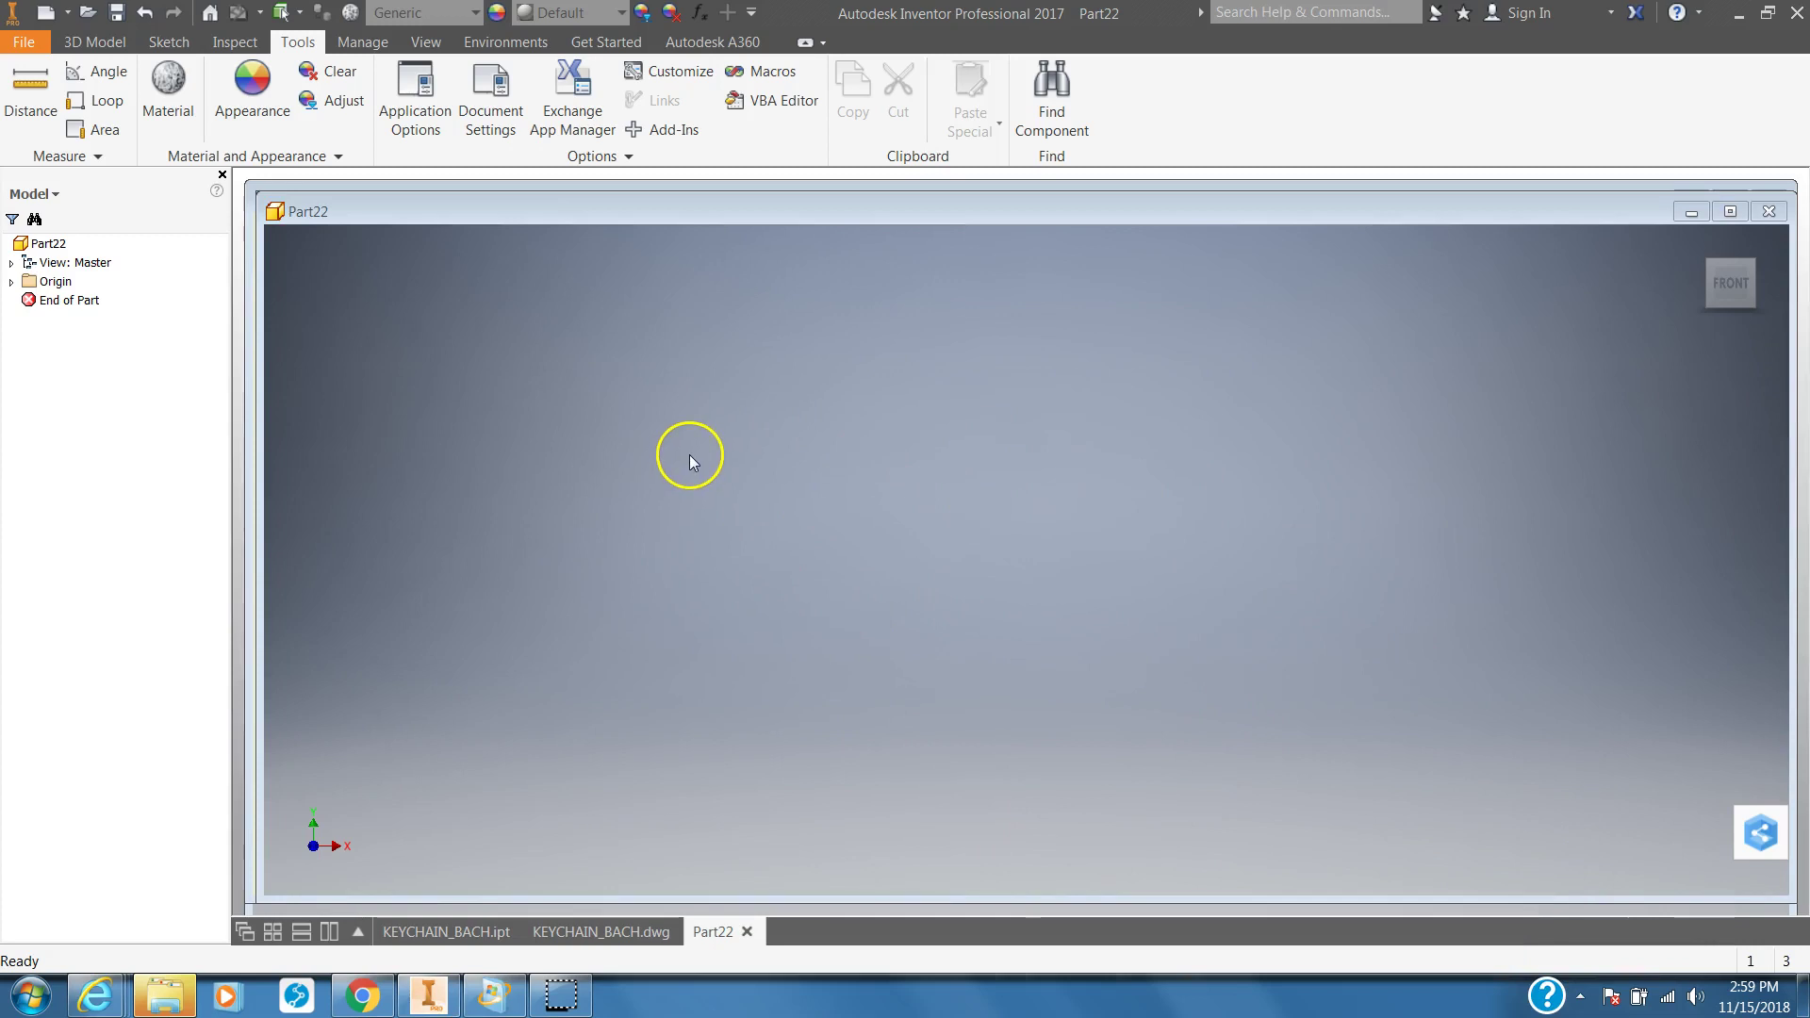
- Check the overall sizes in the keychain drawing and start a 2D sketch on the new part's front XY plane
click(92, 43)
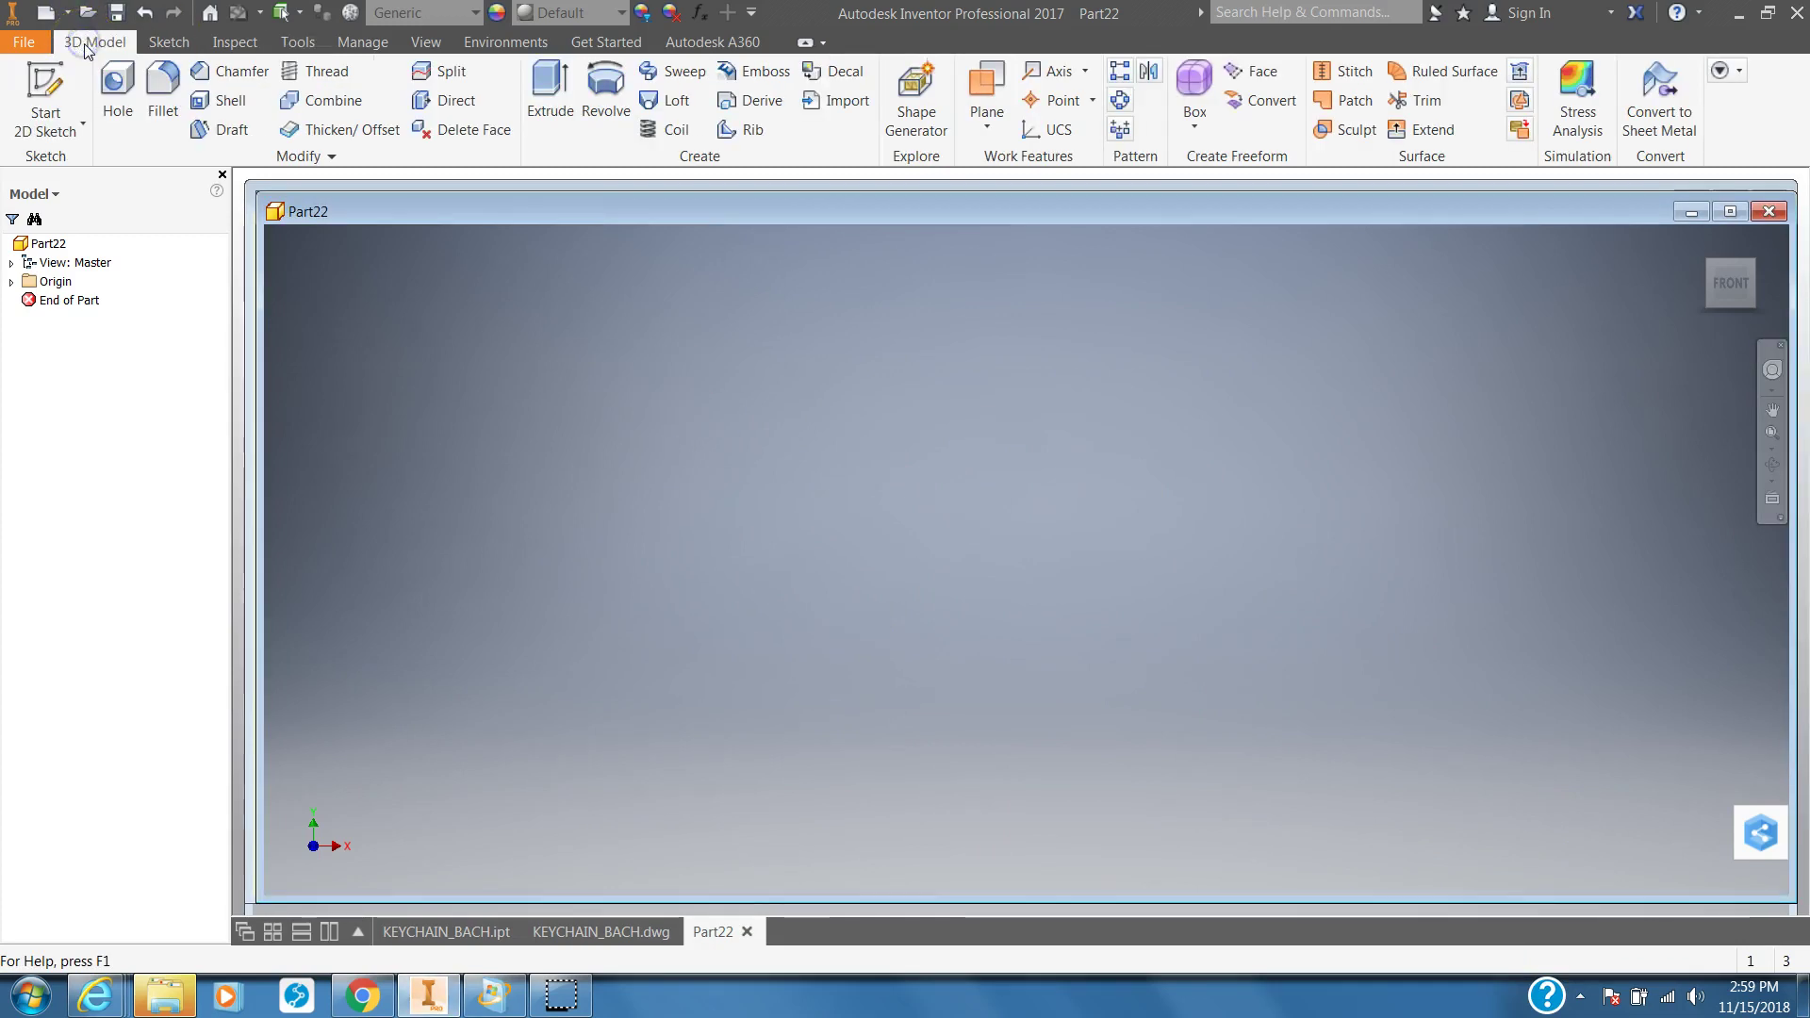
click(606, 934)
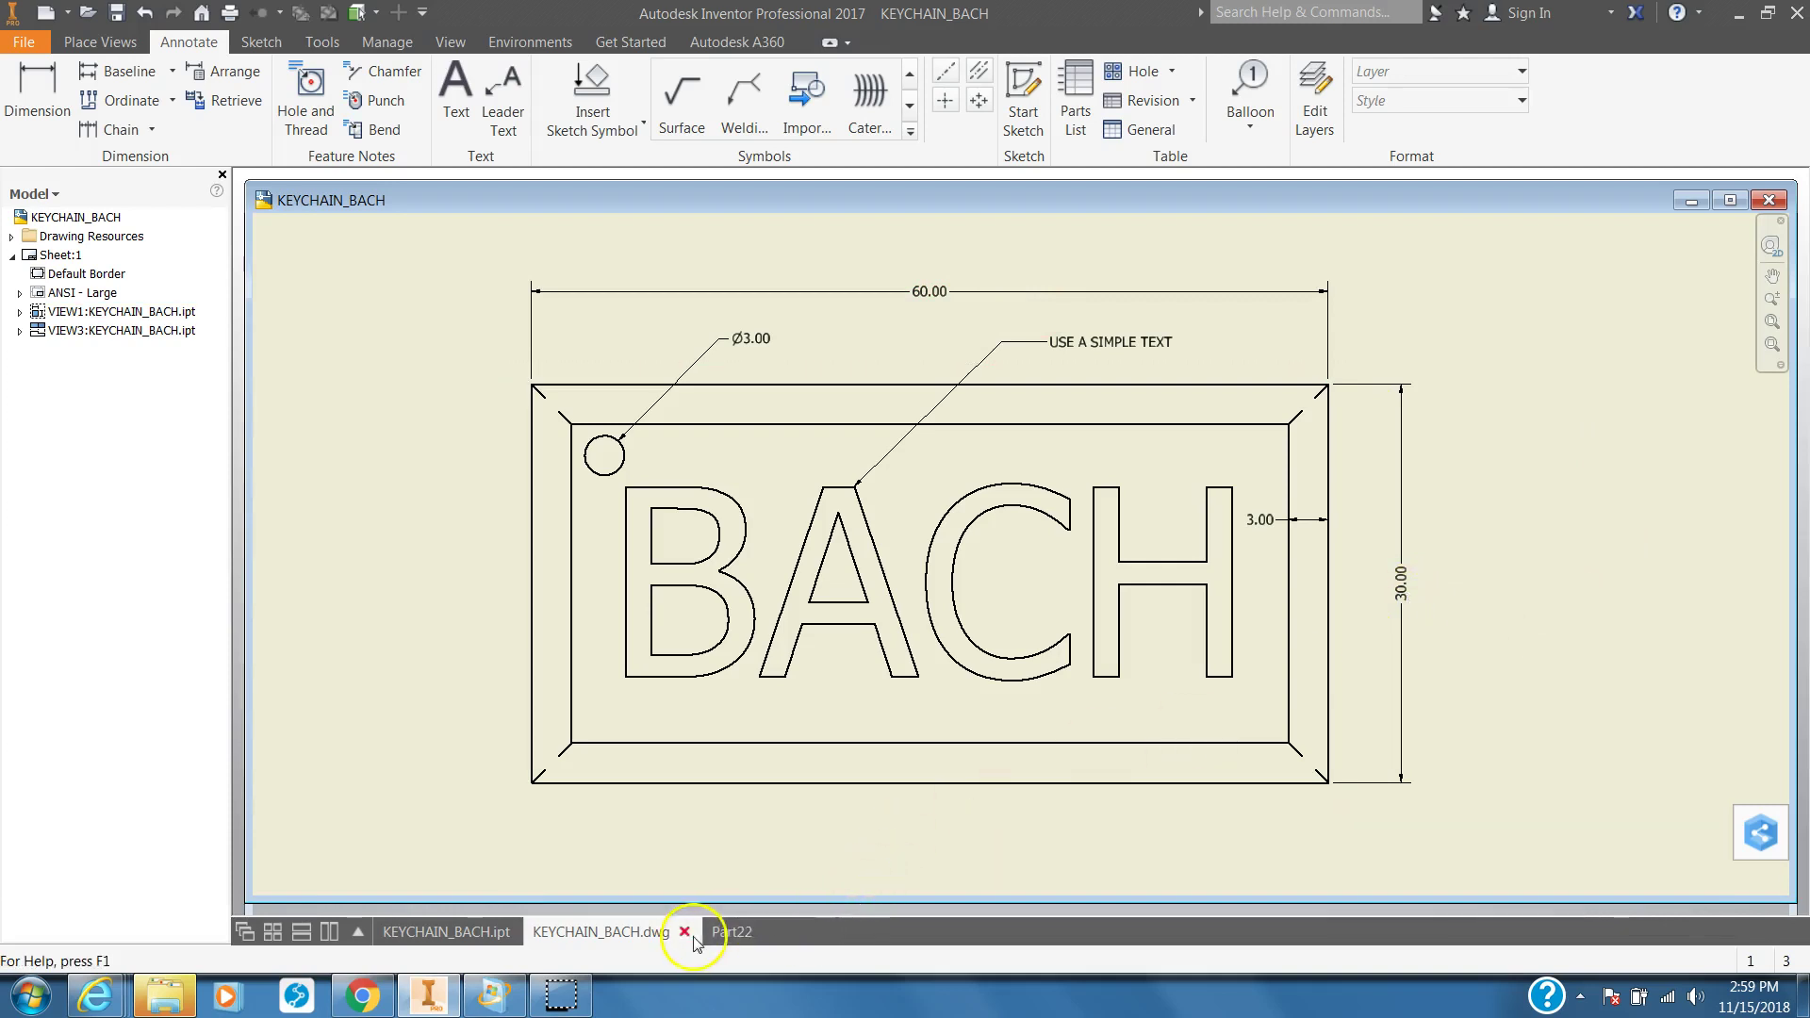
click(724, 931)
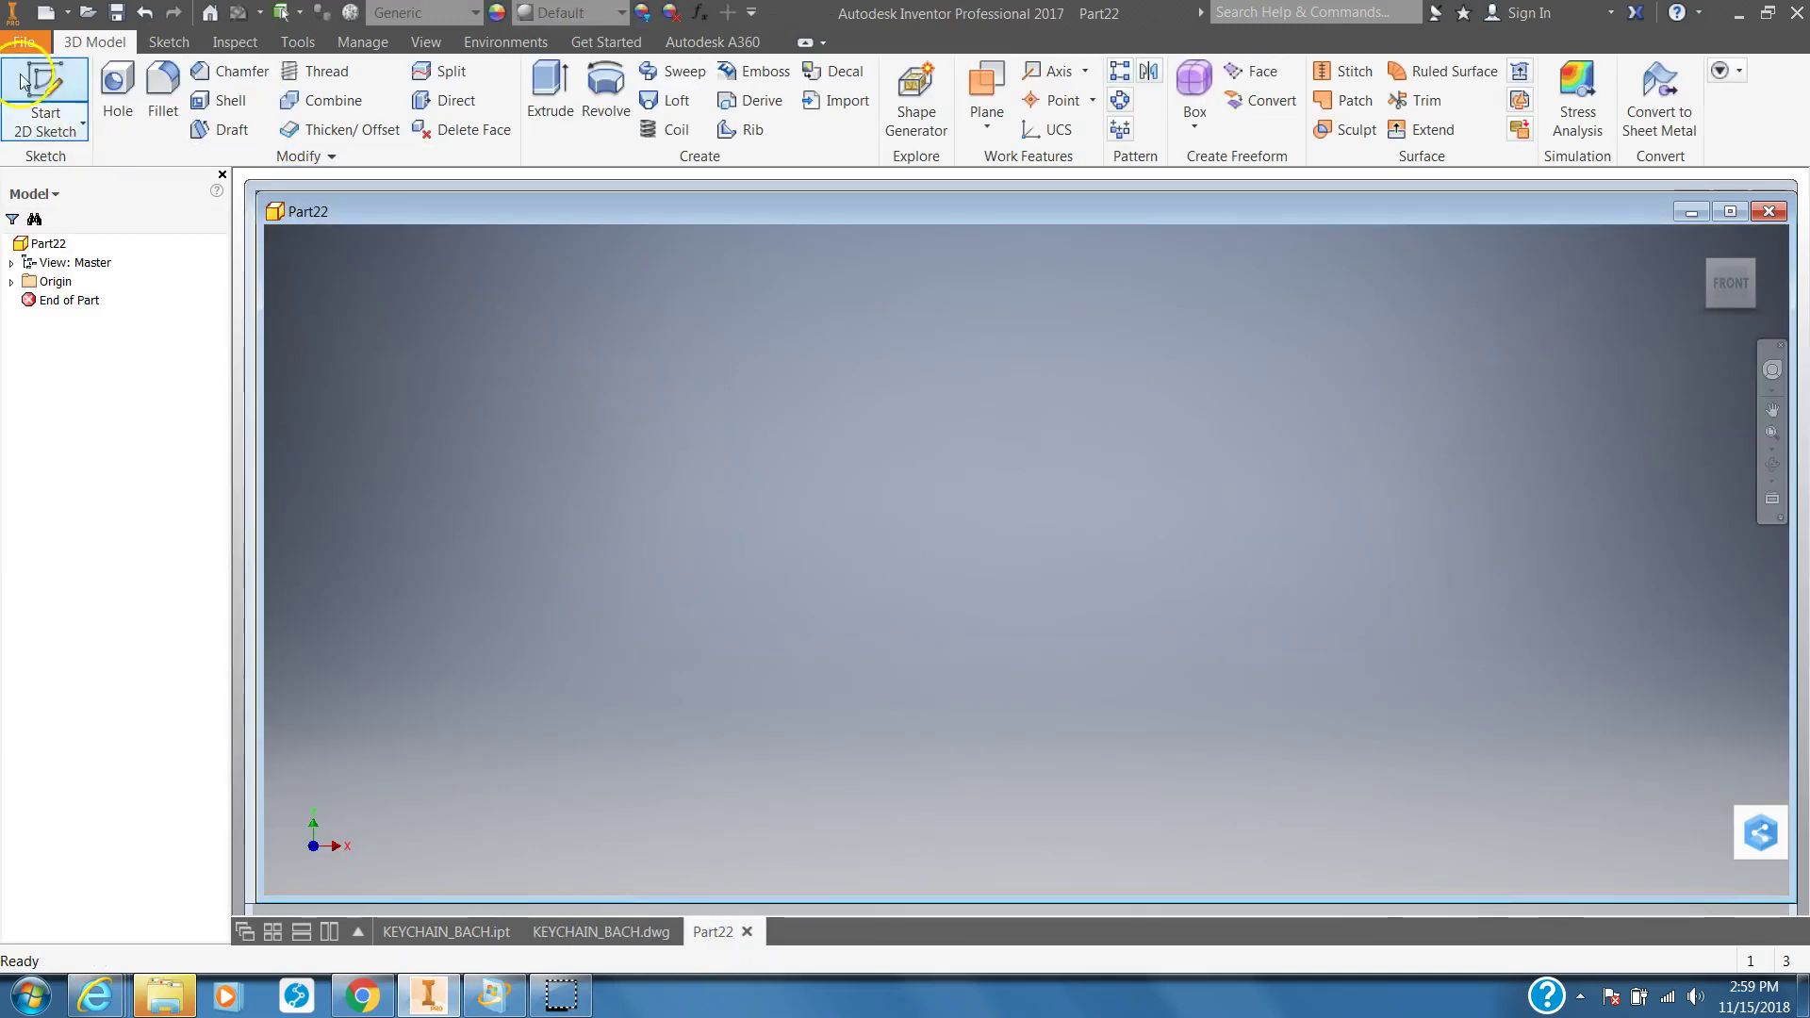
click(34, 80)
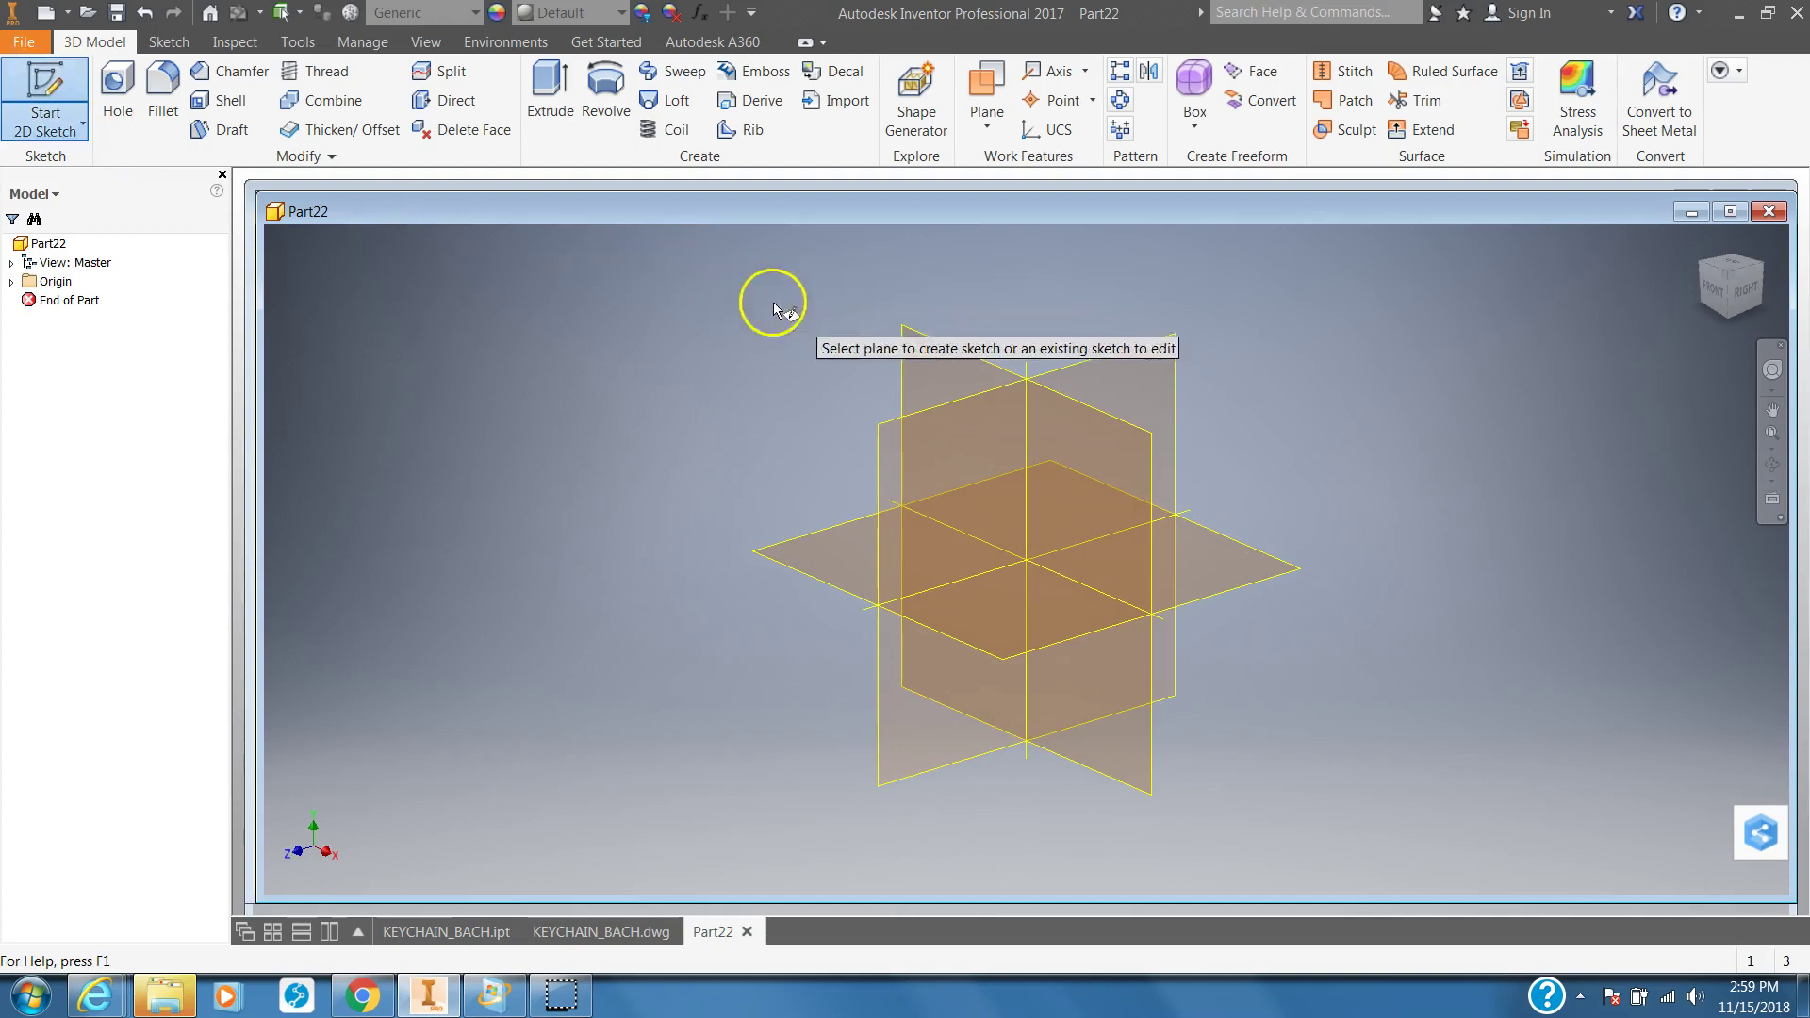
click(928, 363)
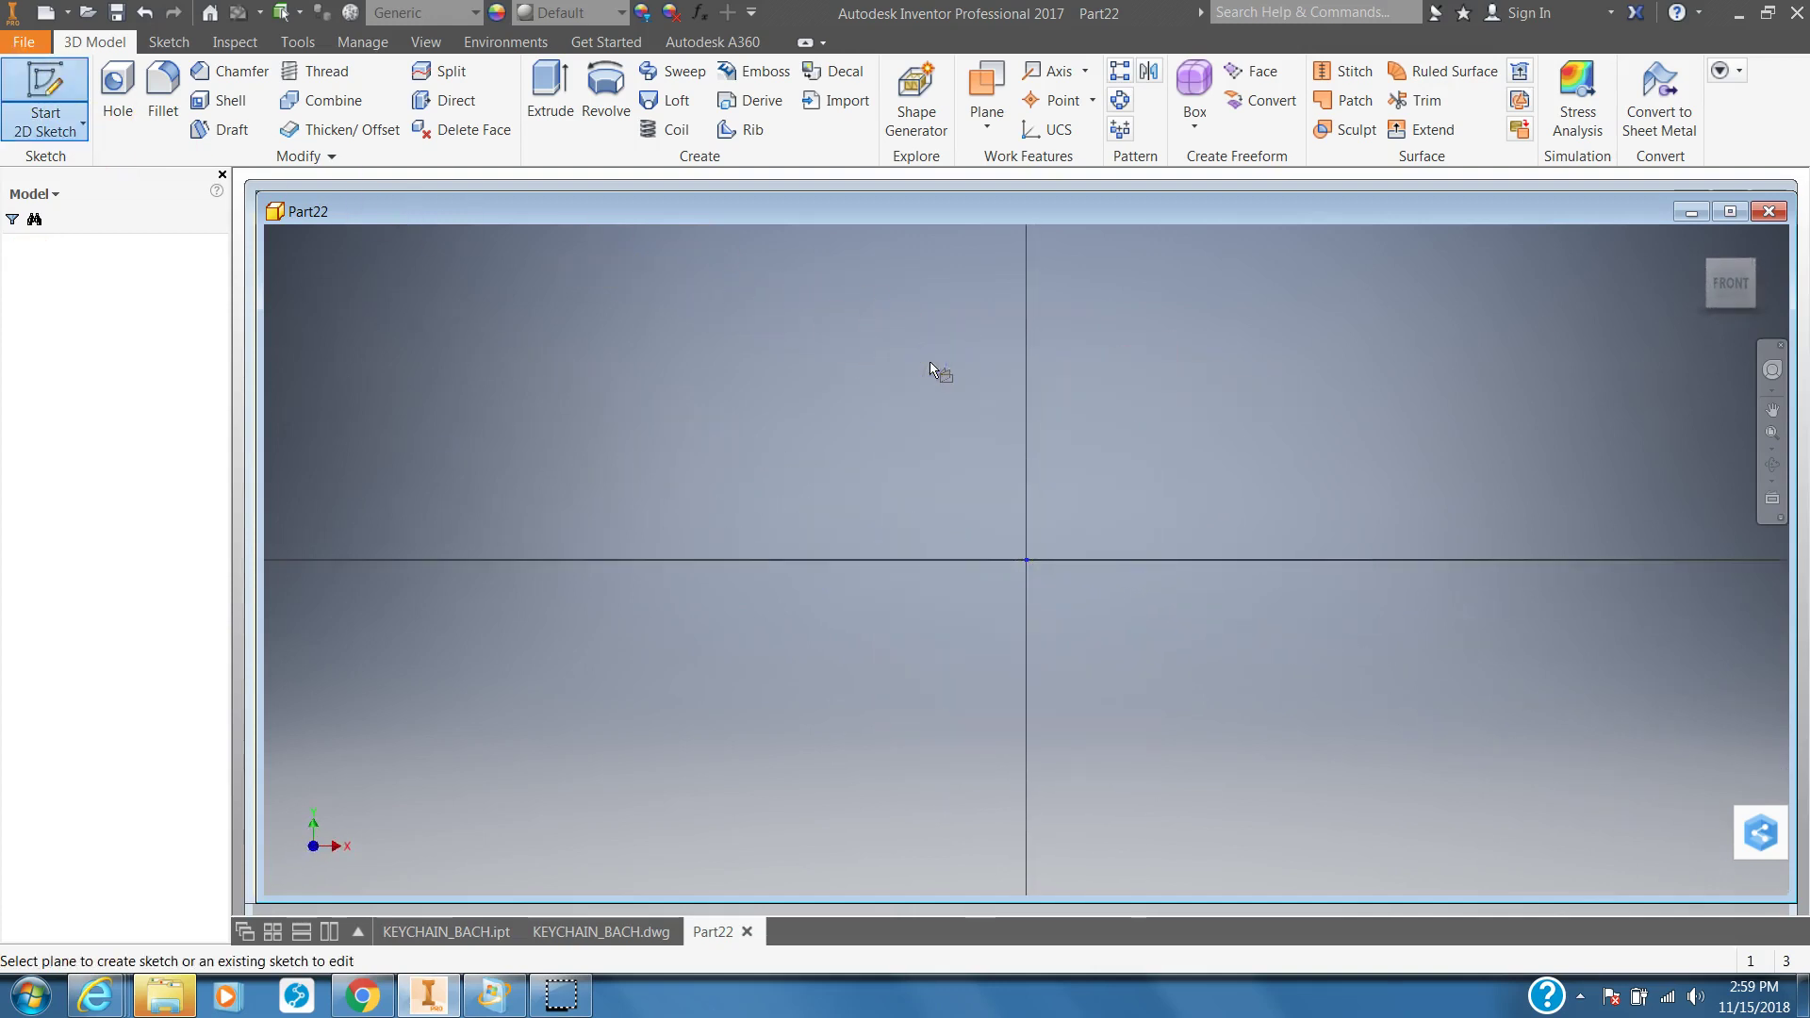
- Draw a rectangle 60 mm wide and 30 mm high with its lower-left corner at the origin, and finish the sketch
middle_drag(930, 370, 585, 536)
click(296, 89)
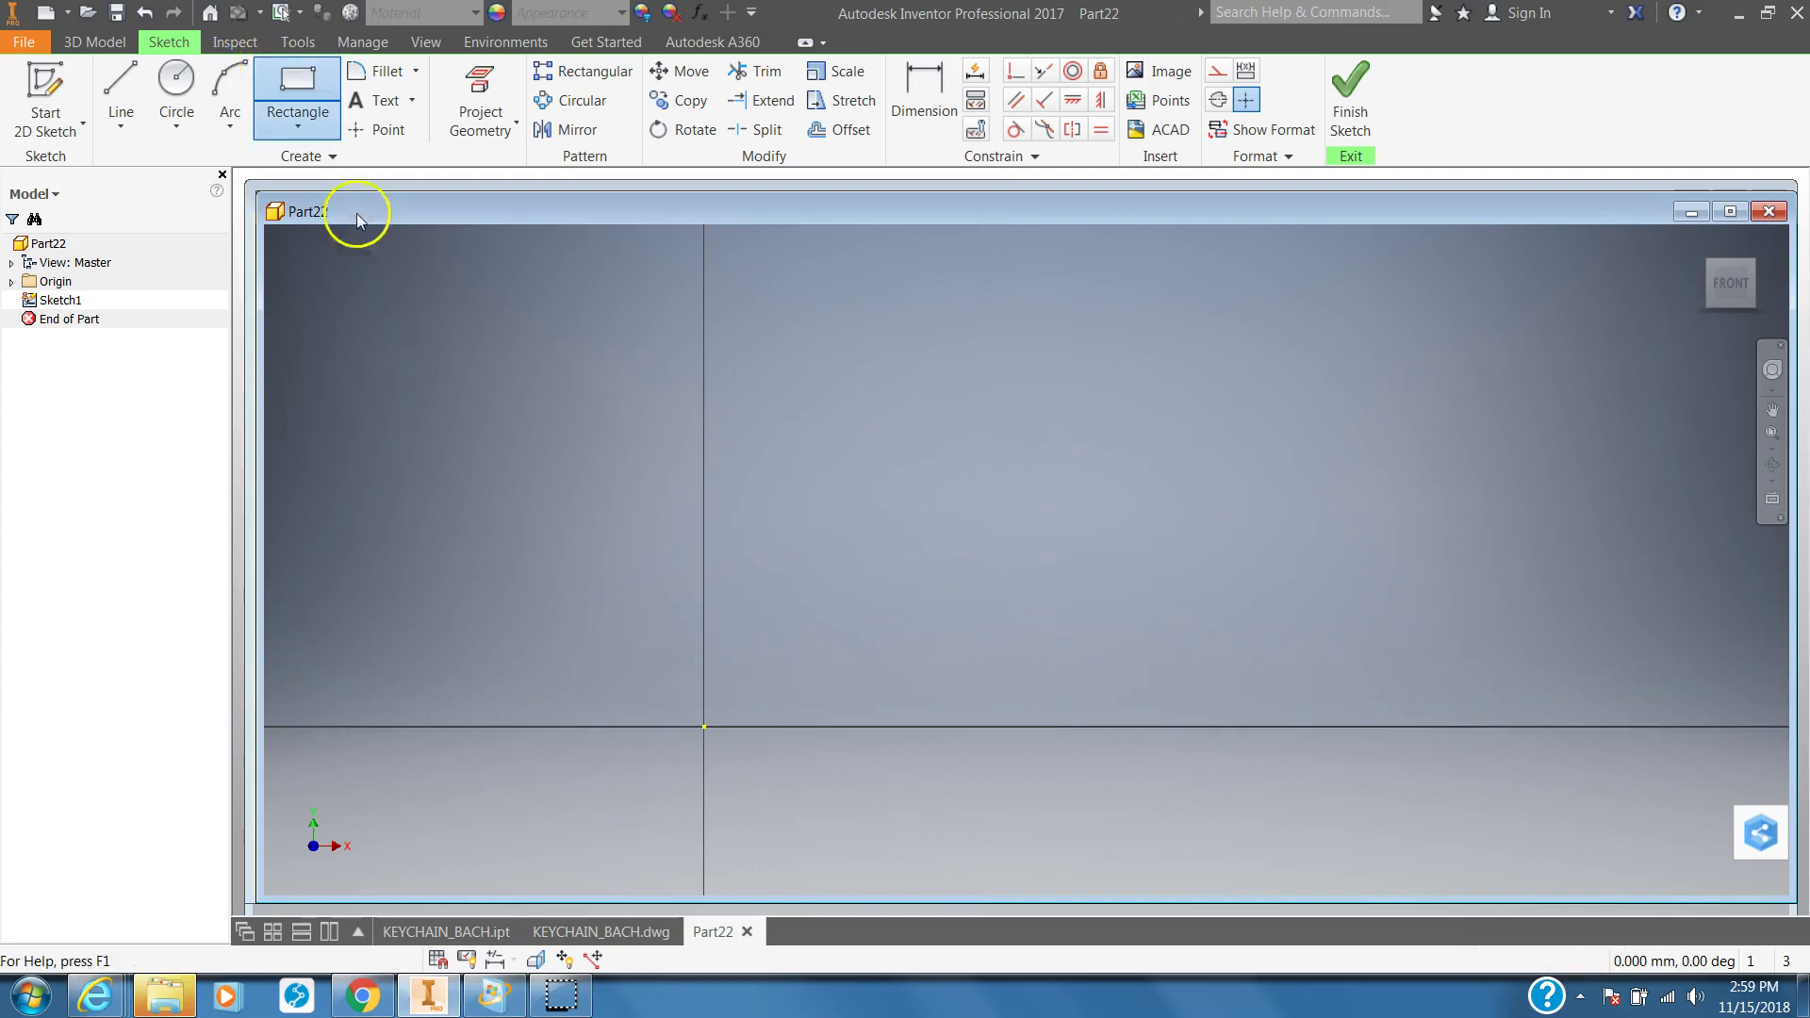
click(703, 726)
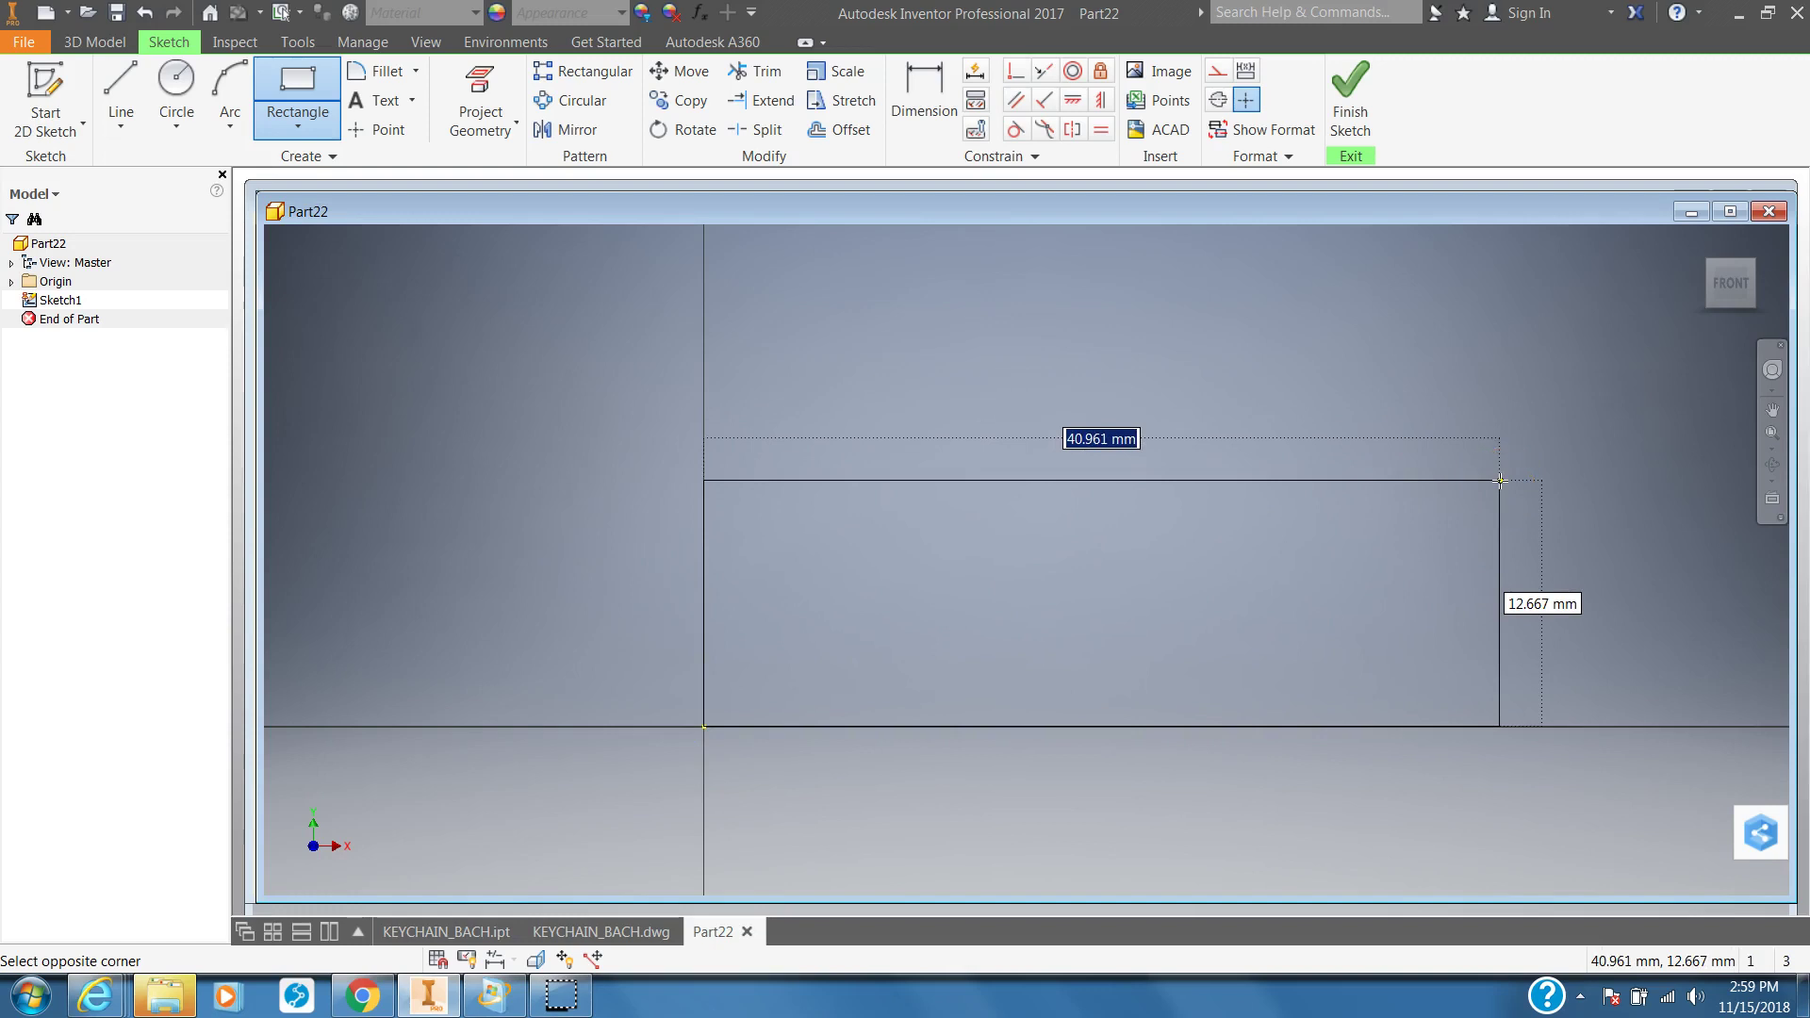
text(4)
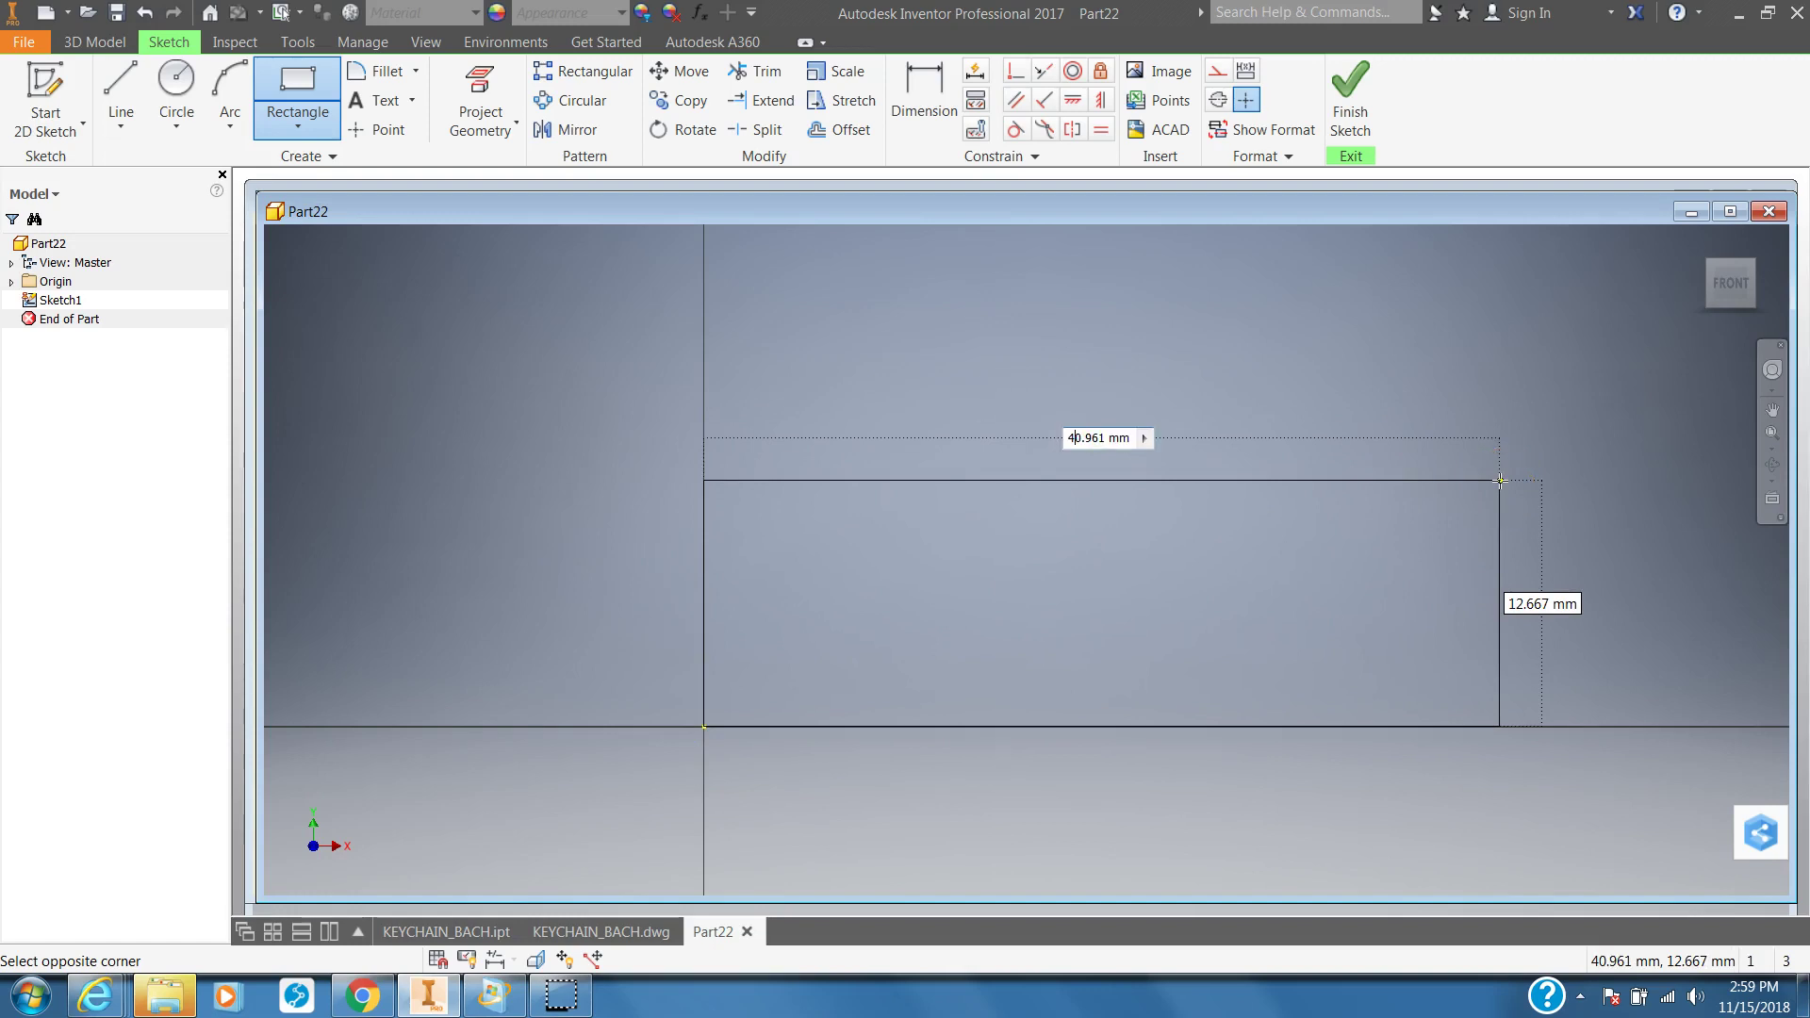
click(1085, 438)
click(1098, 438)
text(6)
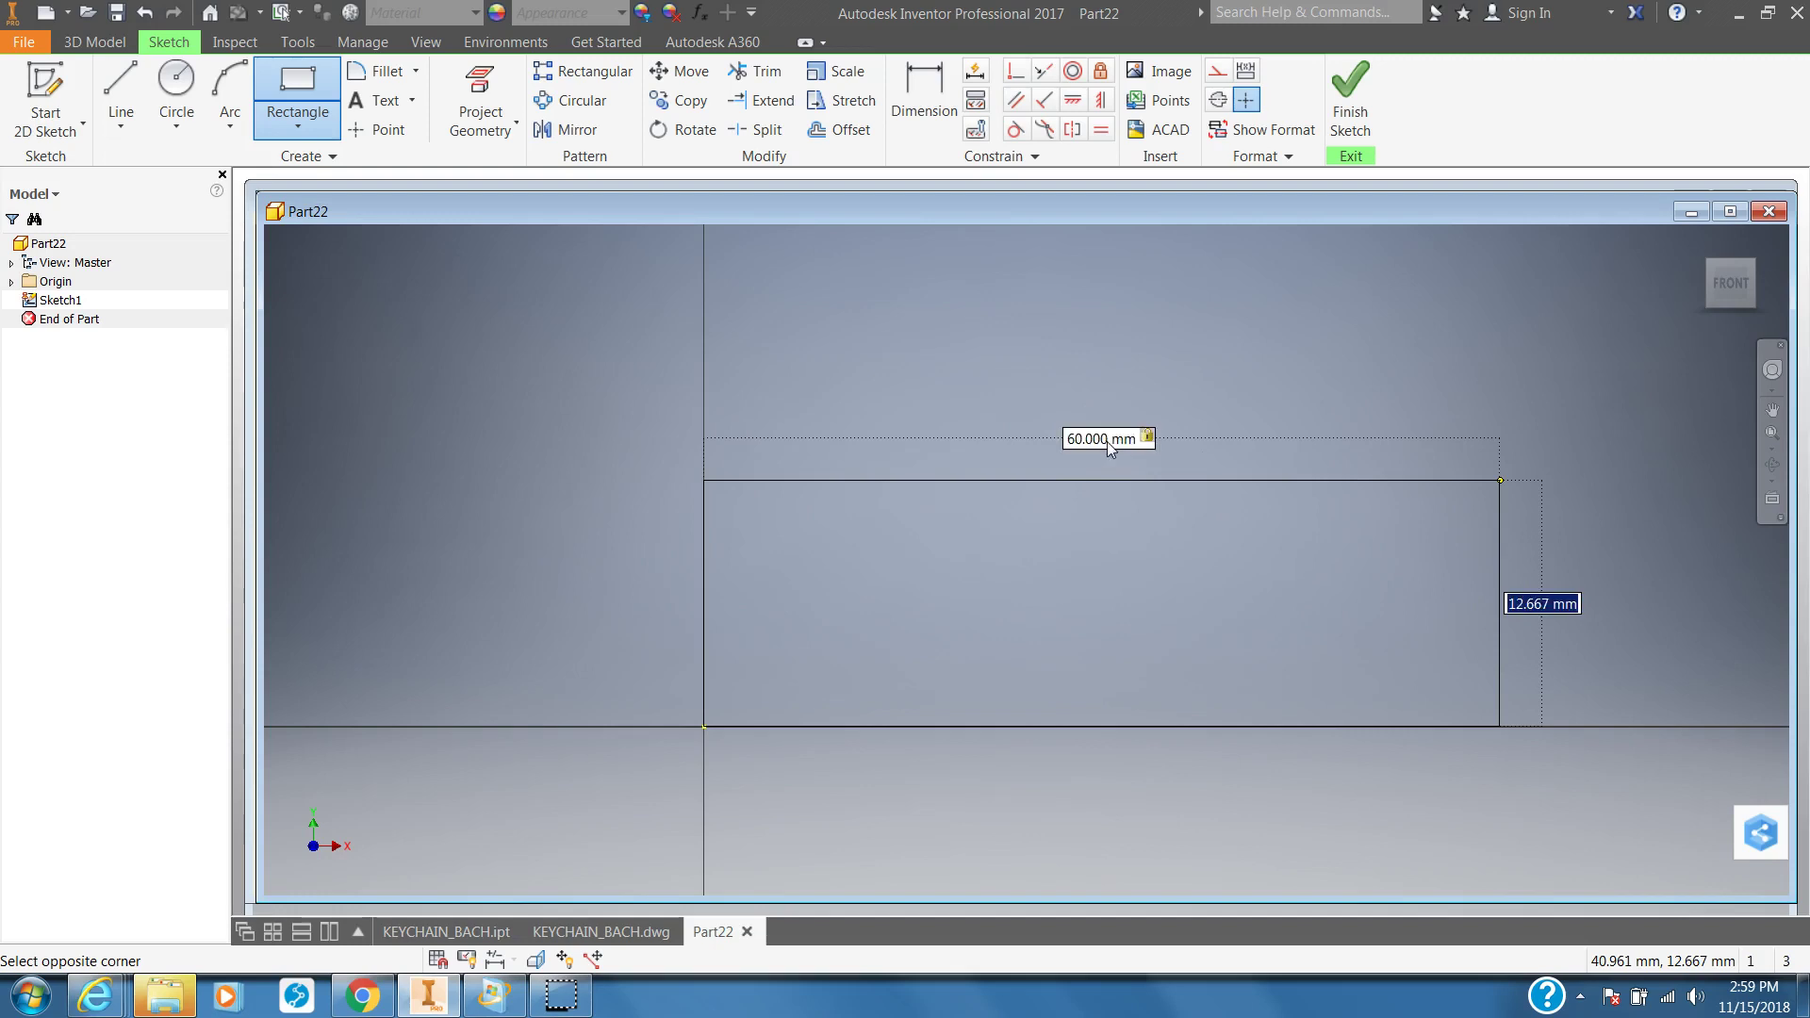
text(30)
key(Return)
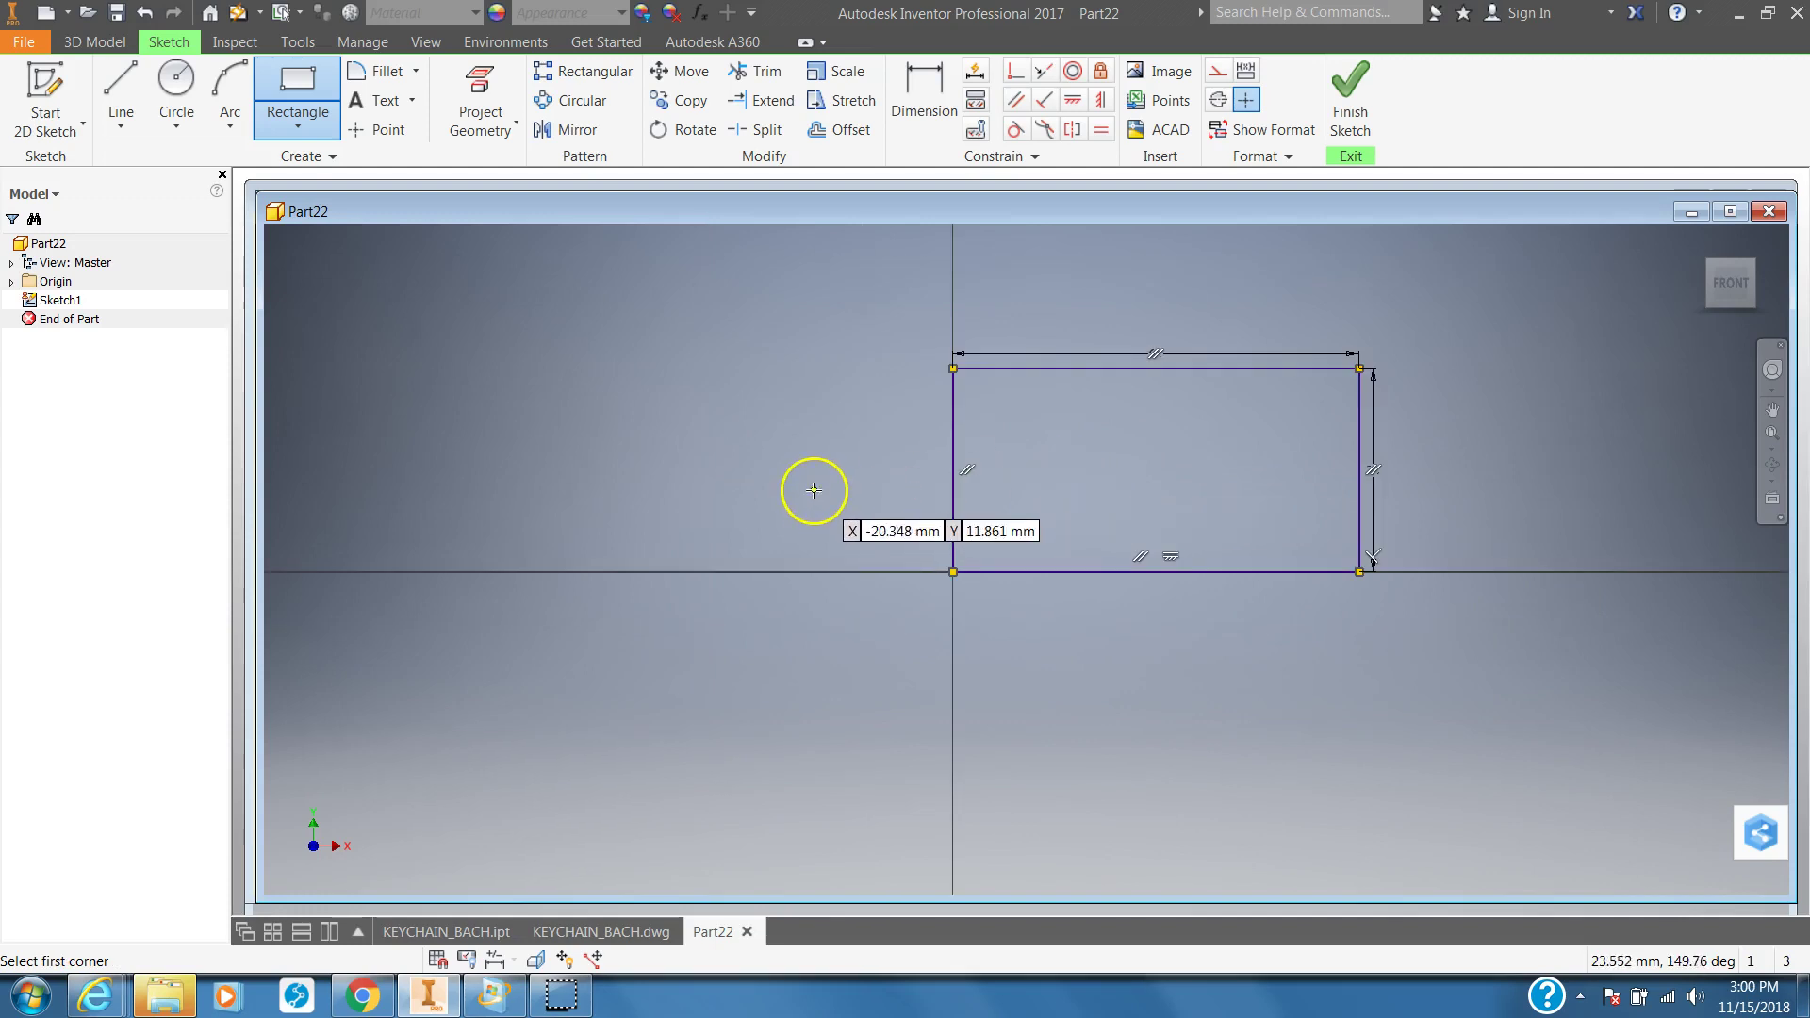
key(Escape)
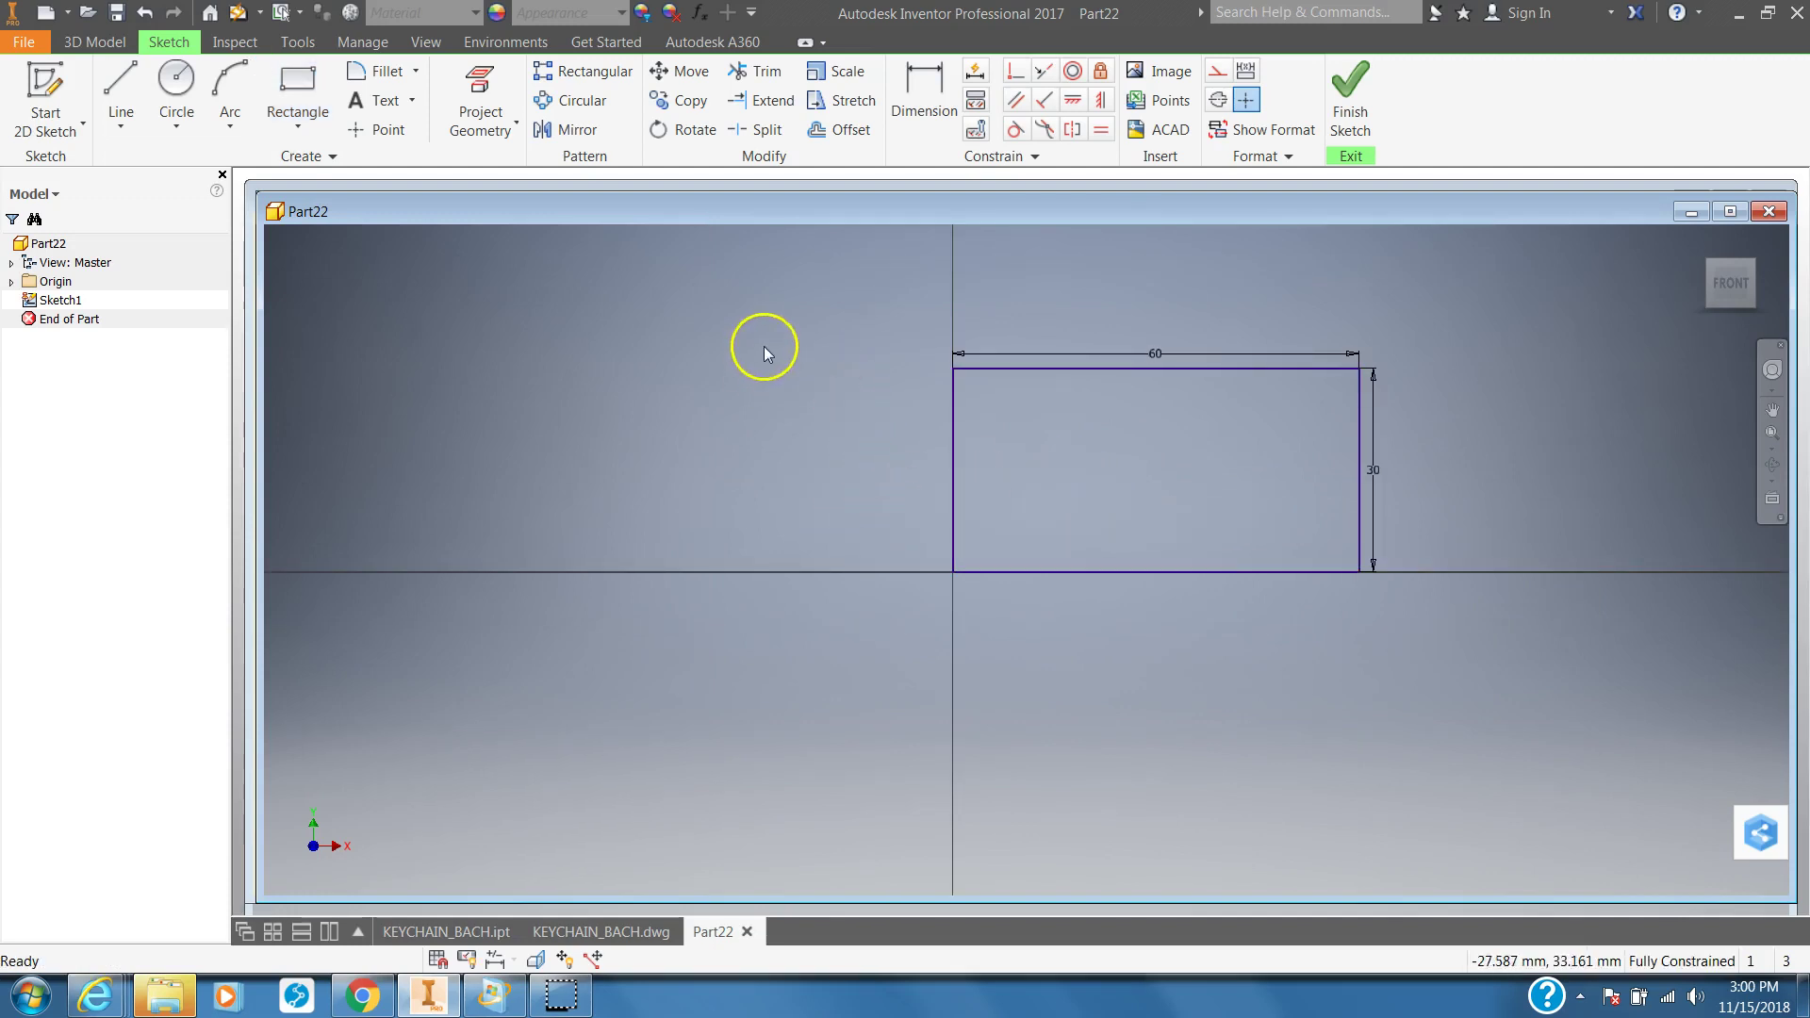
click(1348, 97)
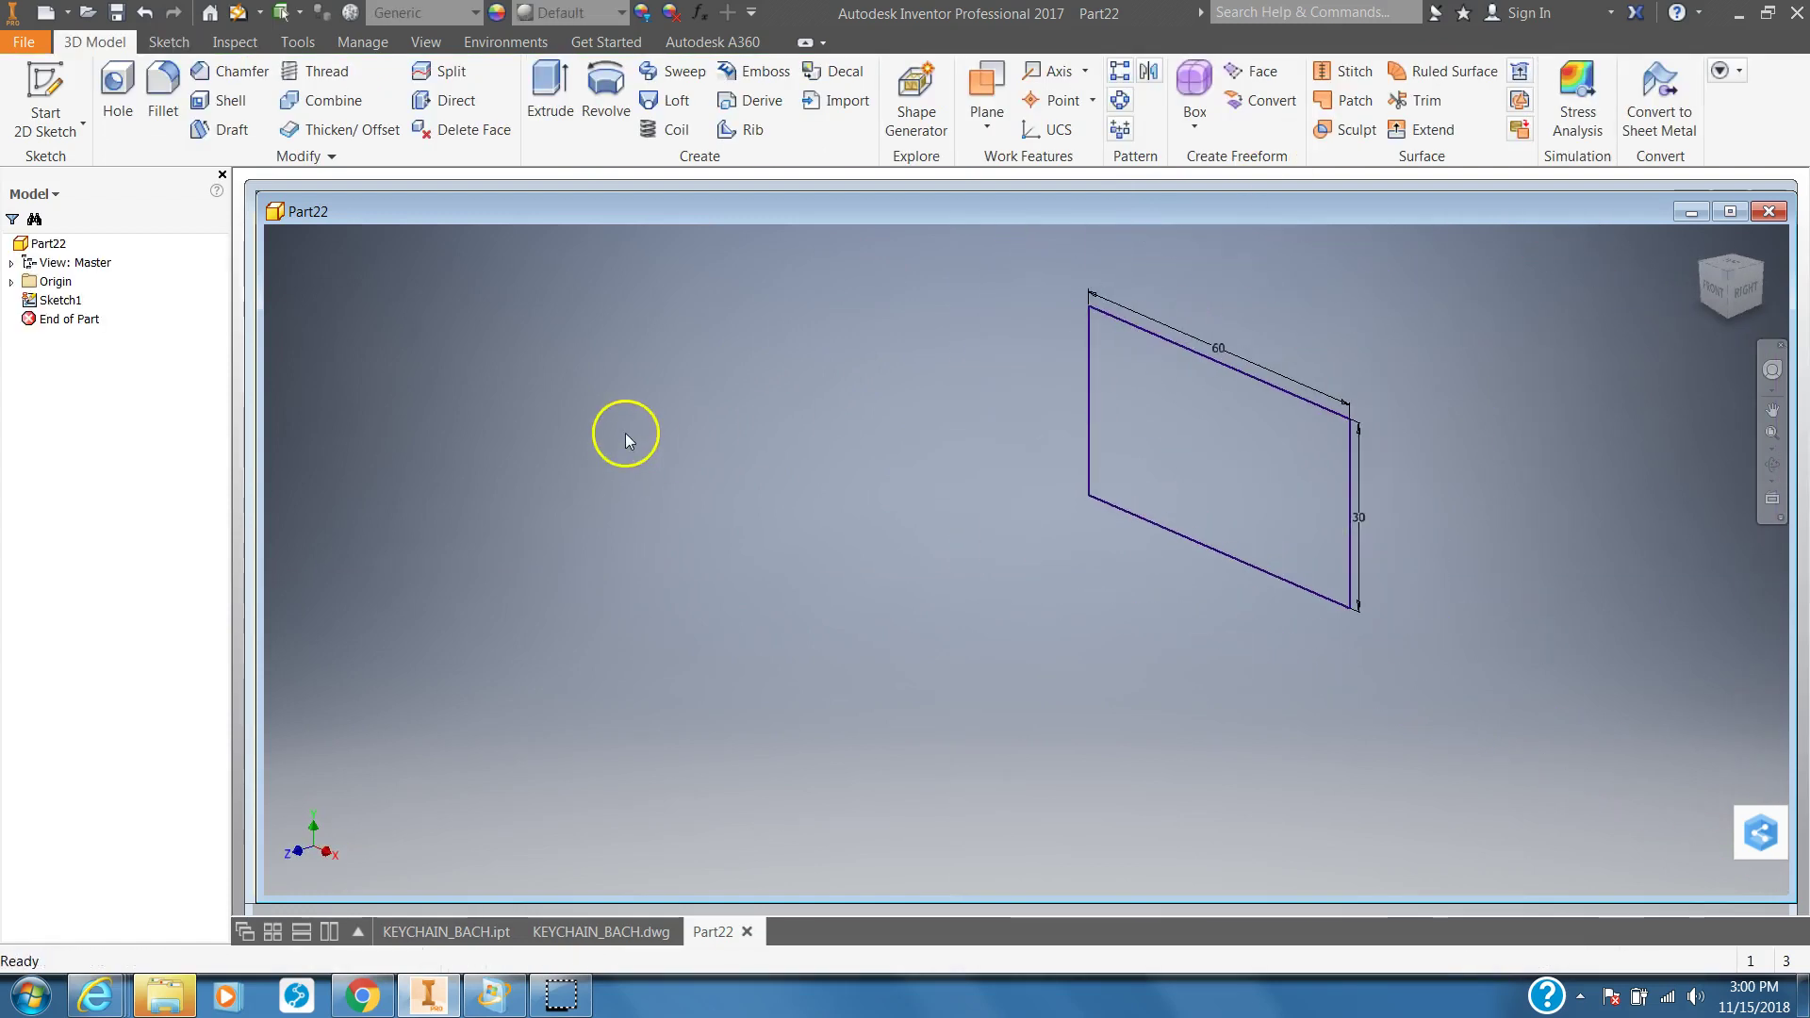
- In the keychain drawing, add a dimension for the plate's thickness above the side view
click(568, 931)
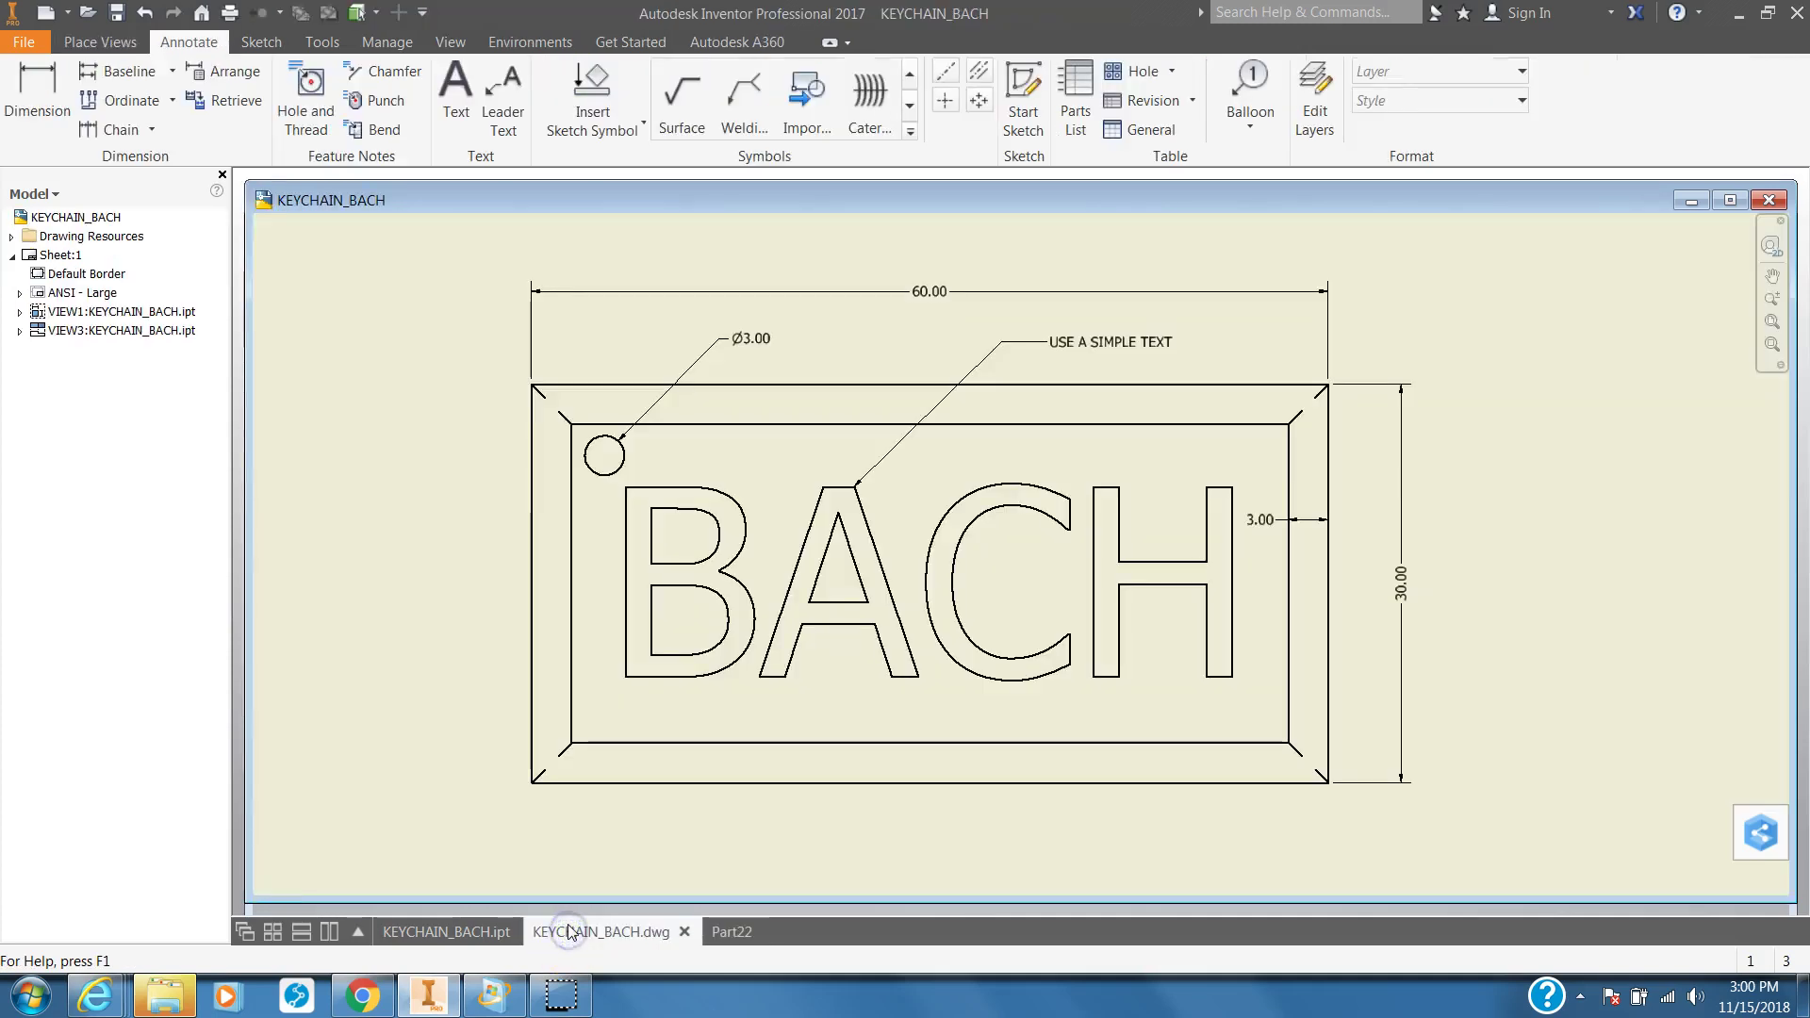
scroll(545, 444, down, 3)
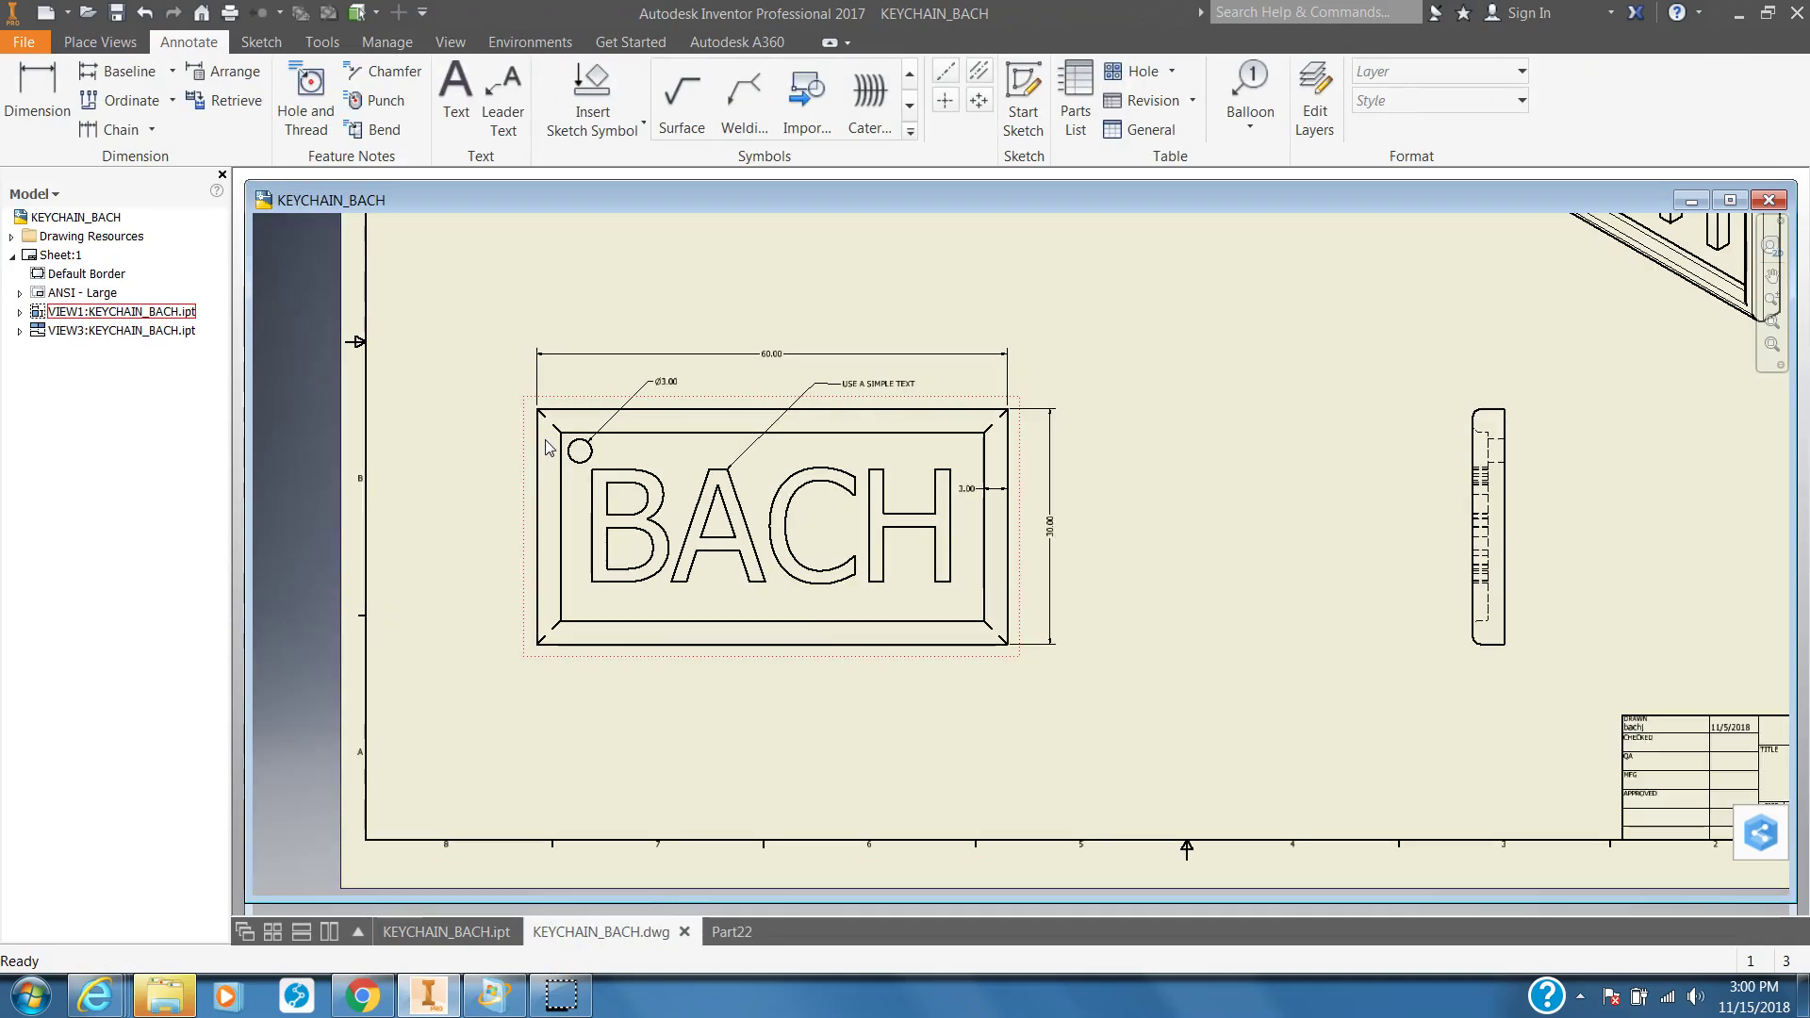
mouse_move(1032, 266)
middle_down()
mouse_move(1018, 551)
mouse_move(1010, 505)
mouse_move(880, 472)
mouse_move(845, 433)
middle_up()
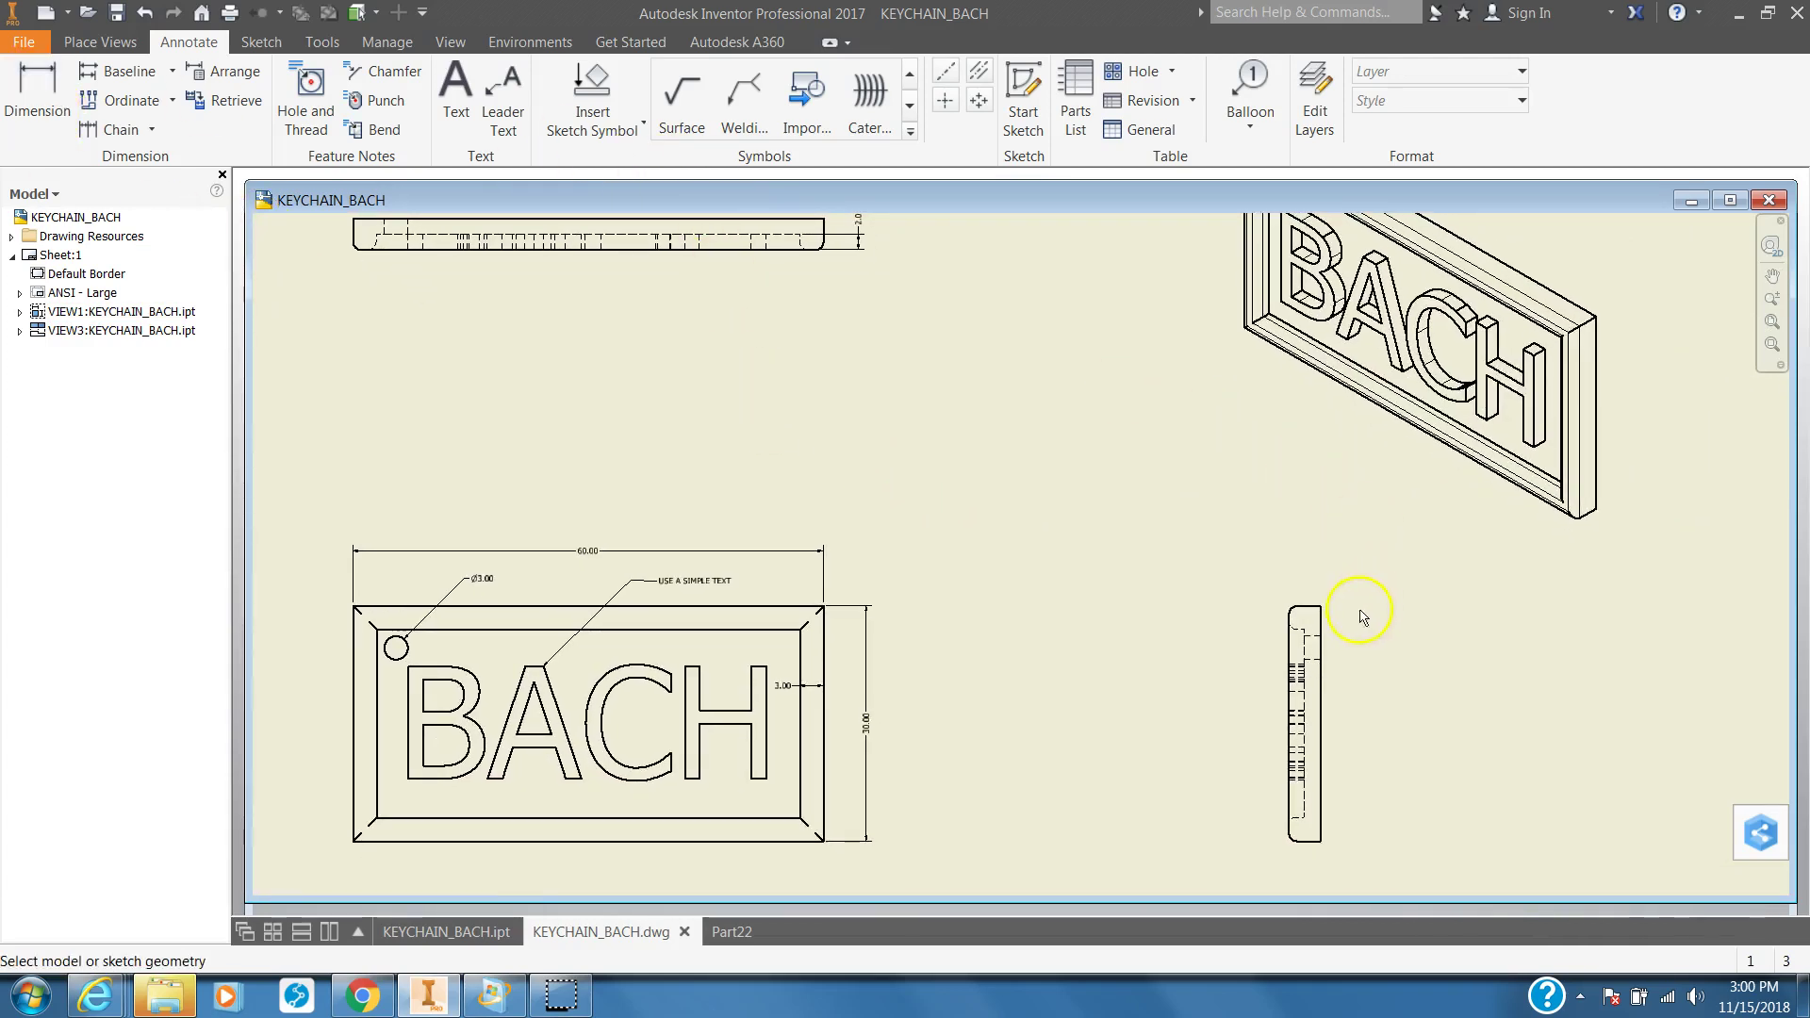
click(1321, 625)
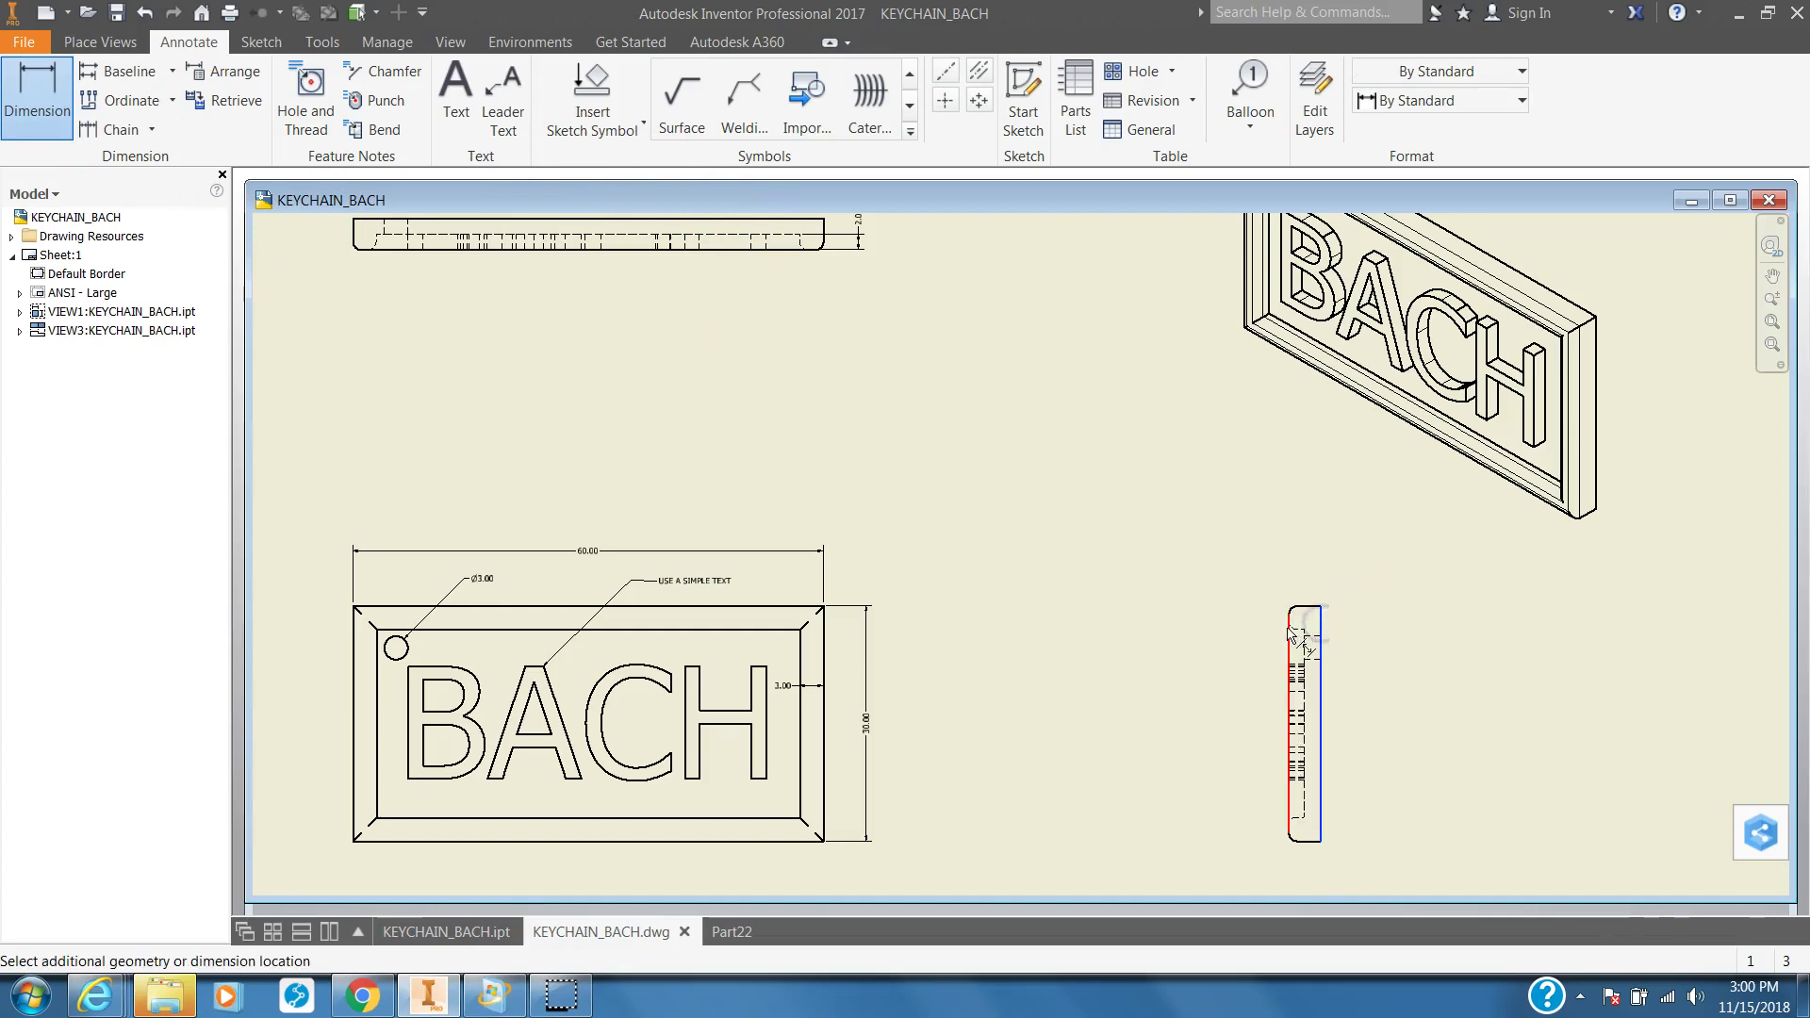
click(1287, 612)
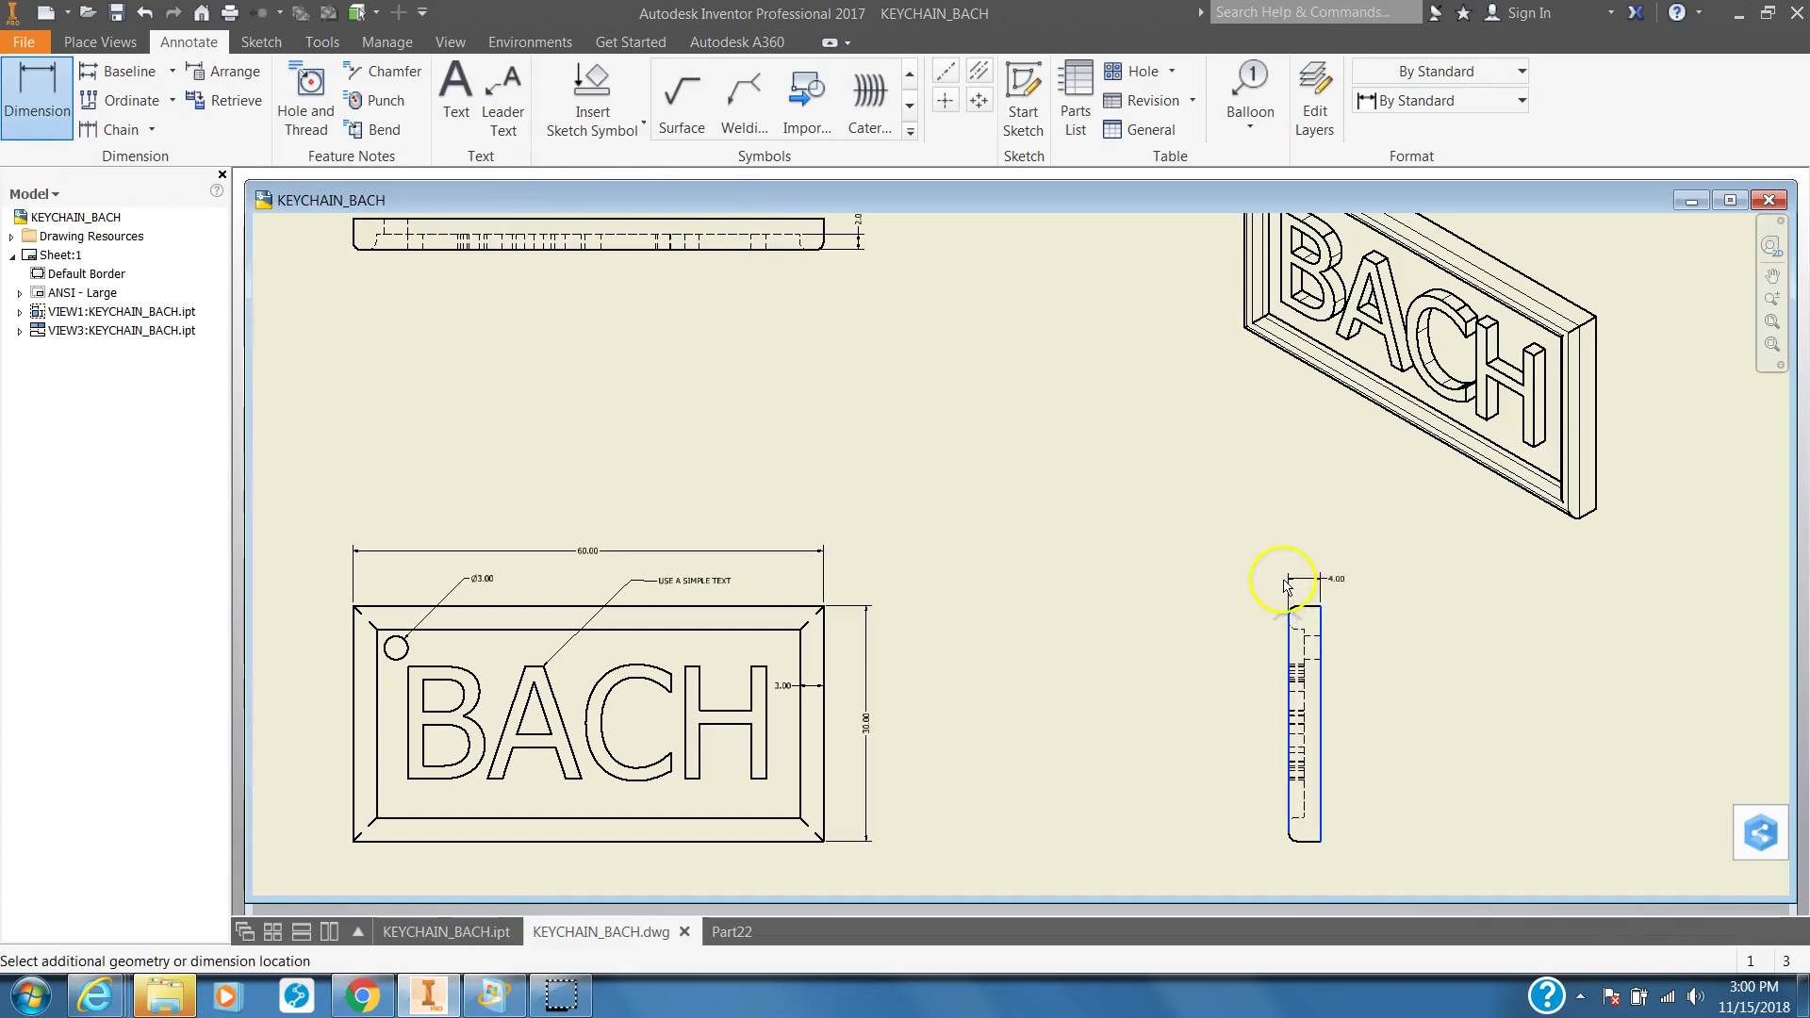
click(1335, 592)
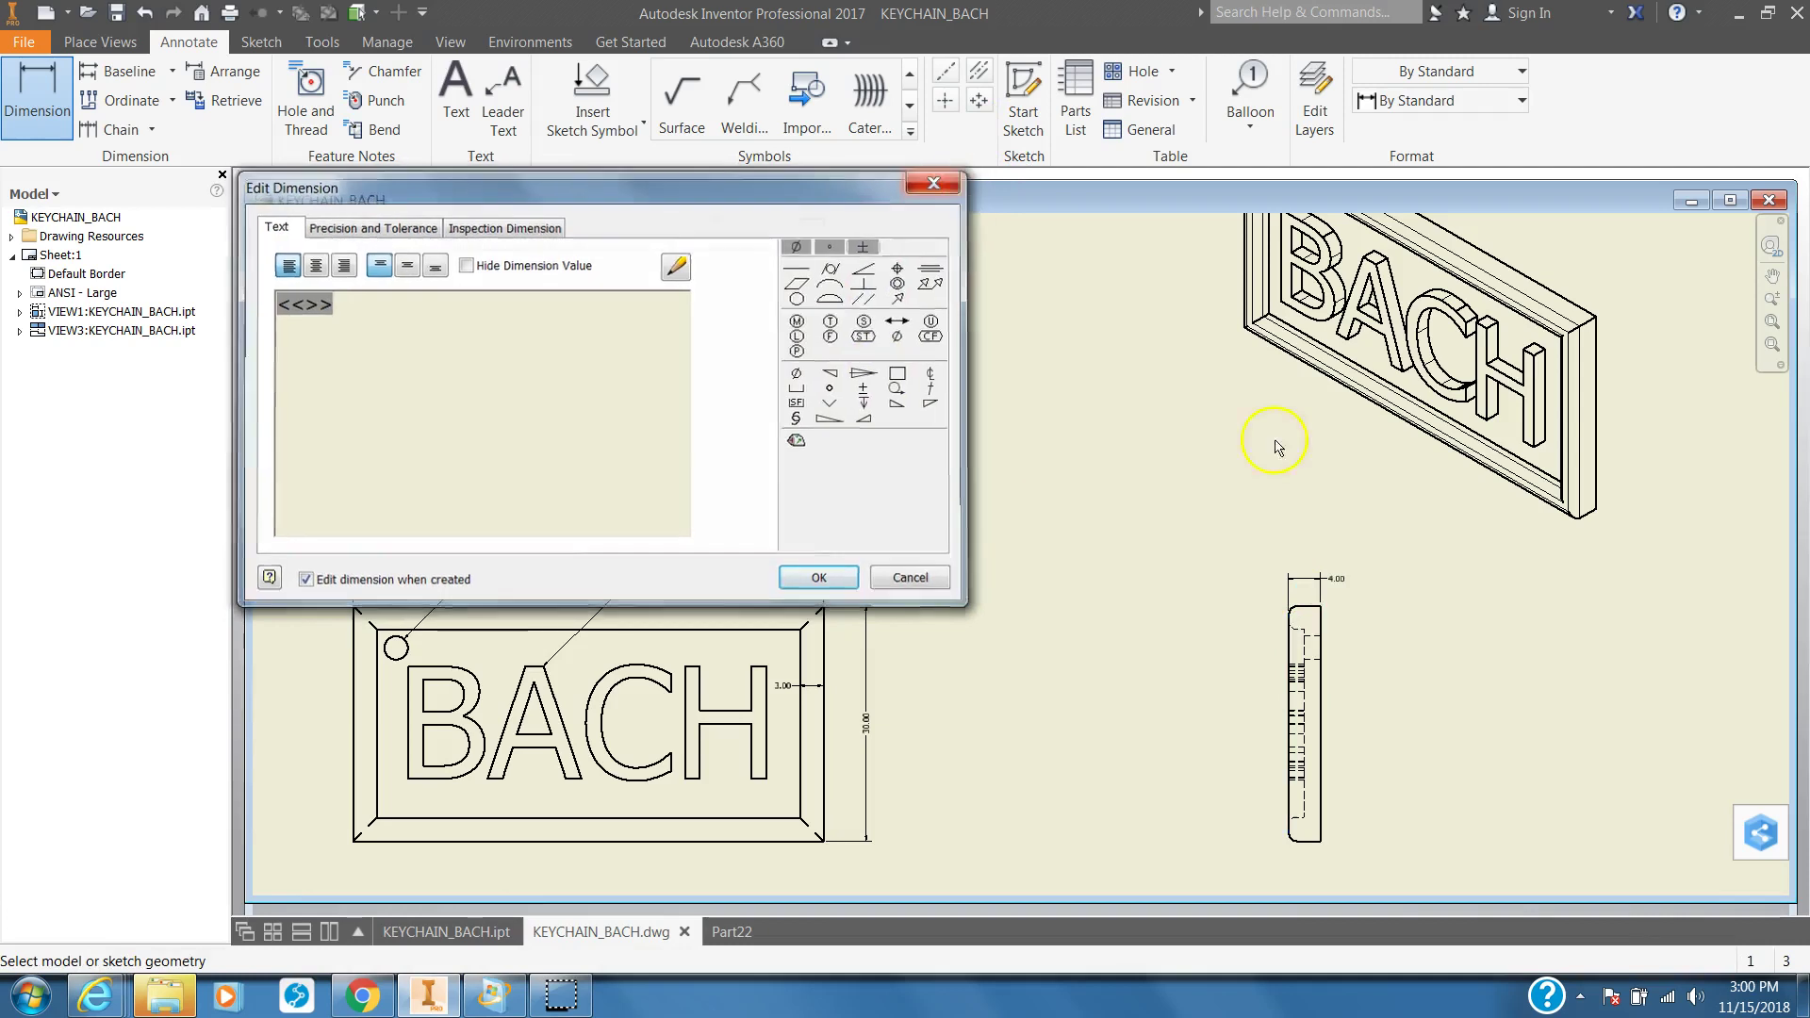
key(Return)
scroll(1357, 604, up, 5)
scroll(1320, 645, up, 2)
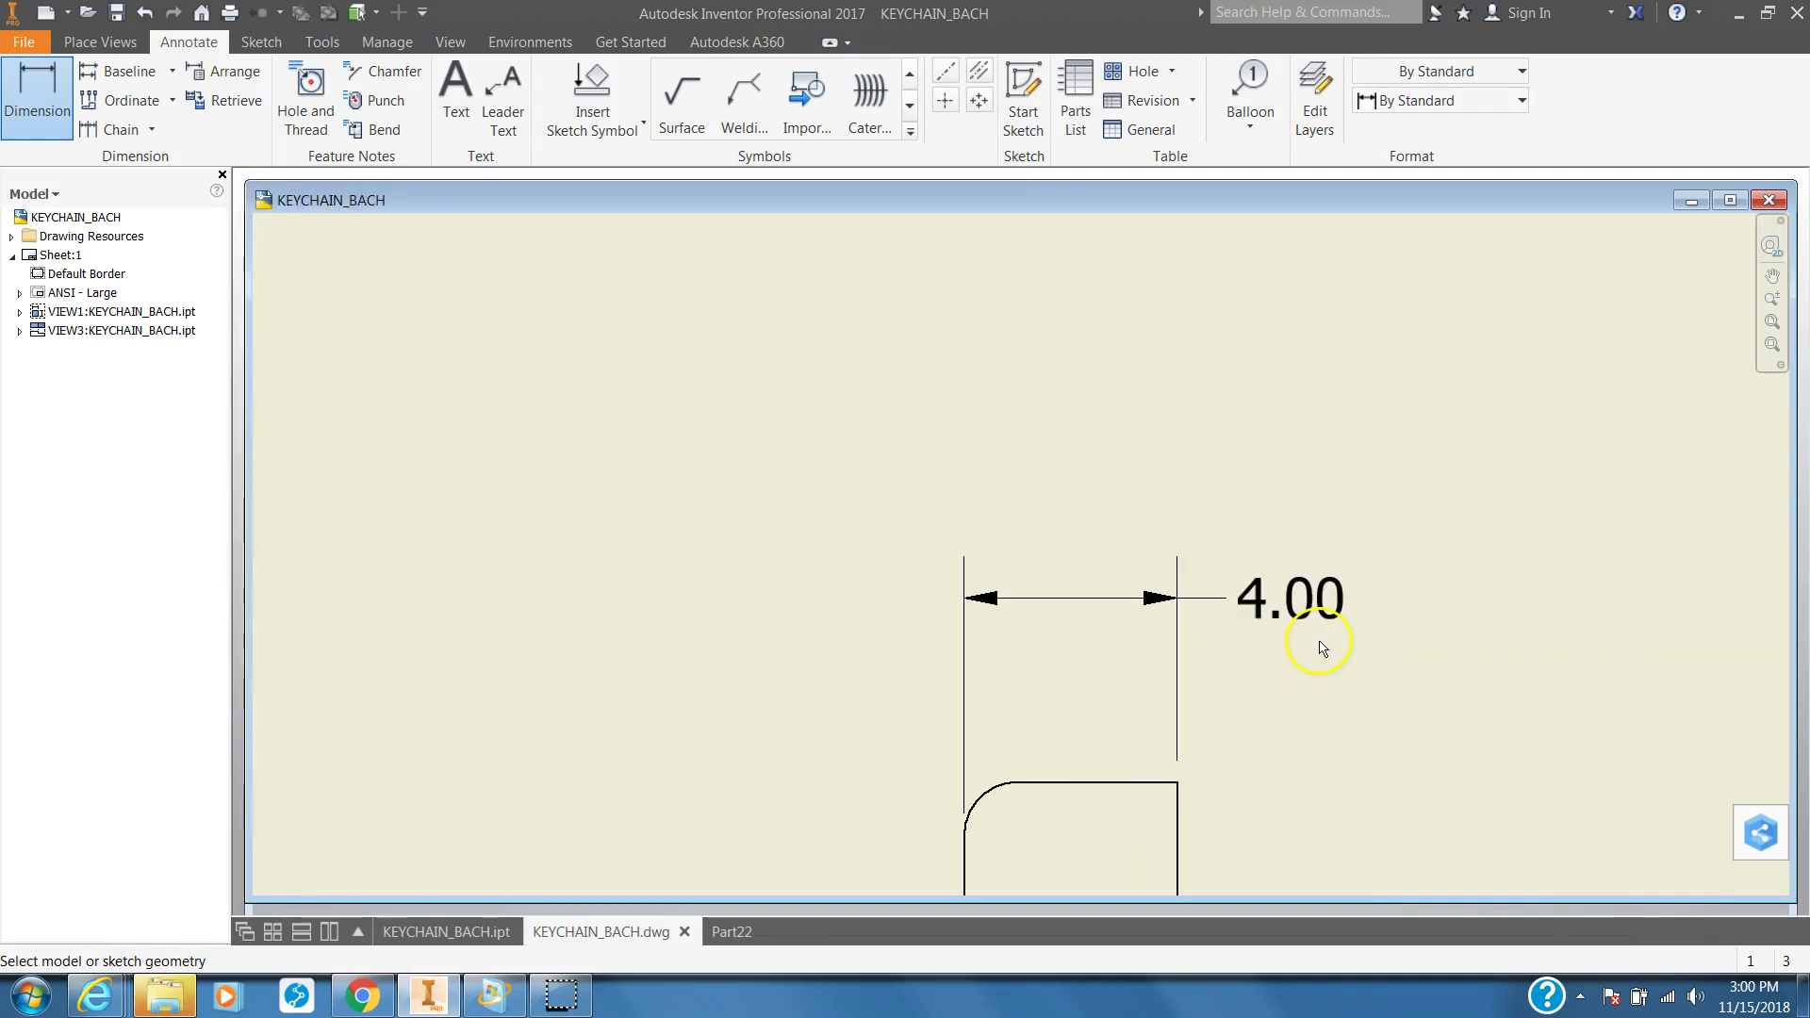
scroll(1320, 645, down, 4)
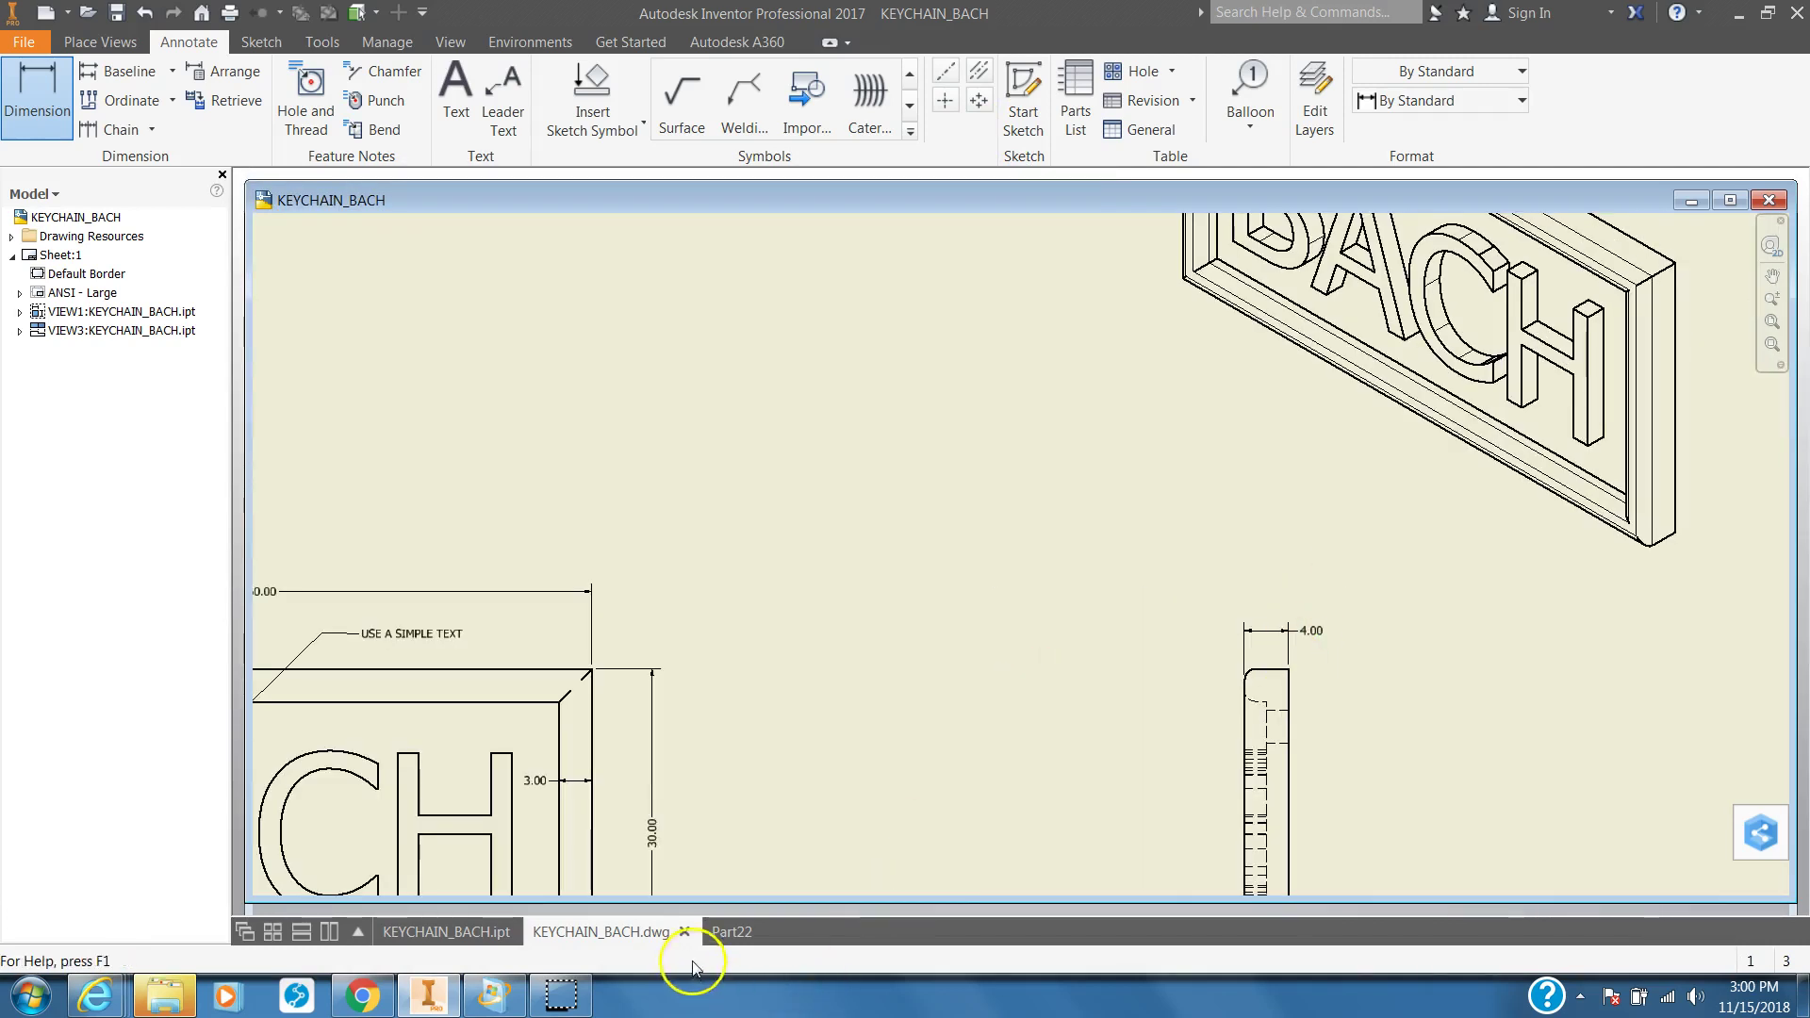
- Return to the new part and extrude the 60 x 30 mm rectangle 4 mm into a plate
click(725, 935)
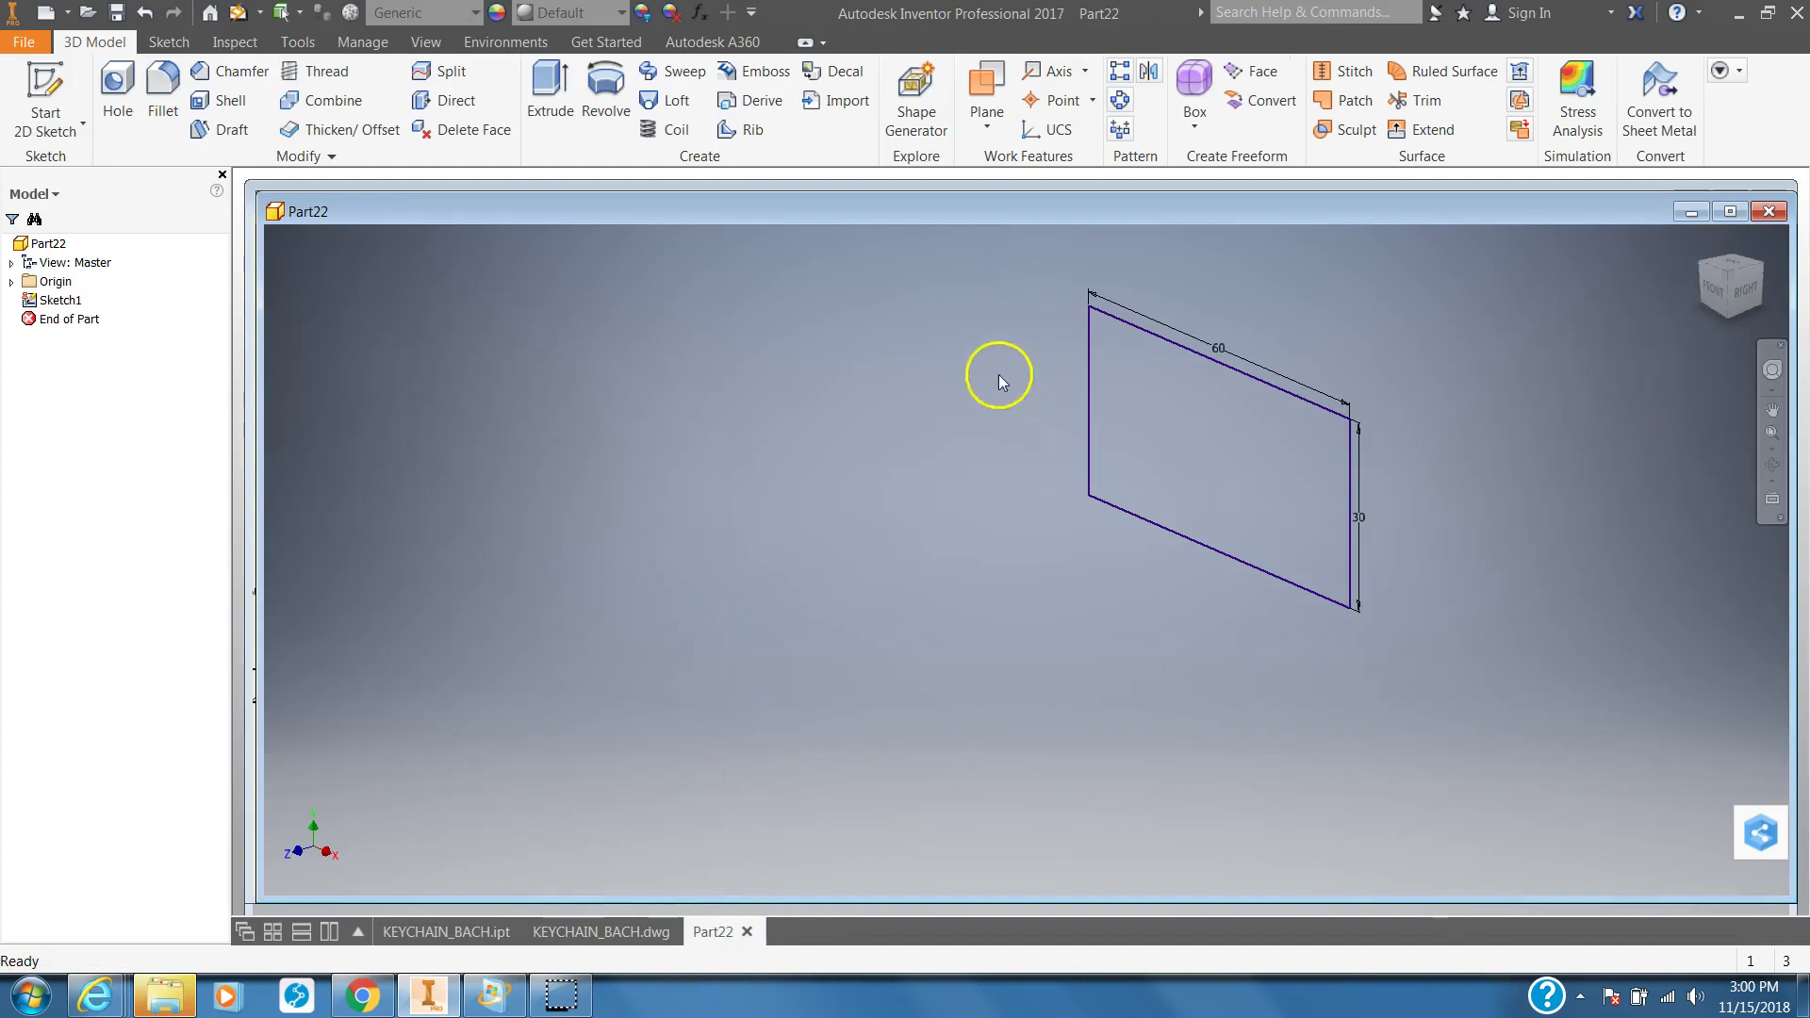
click(554, 90)
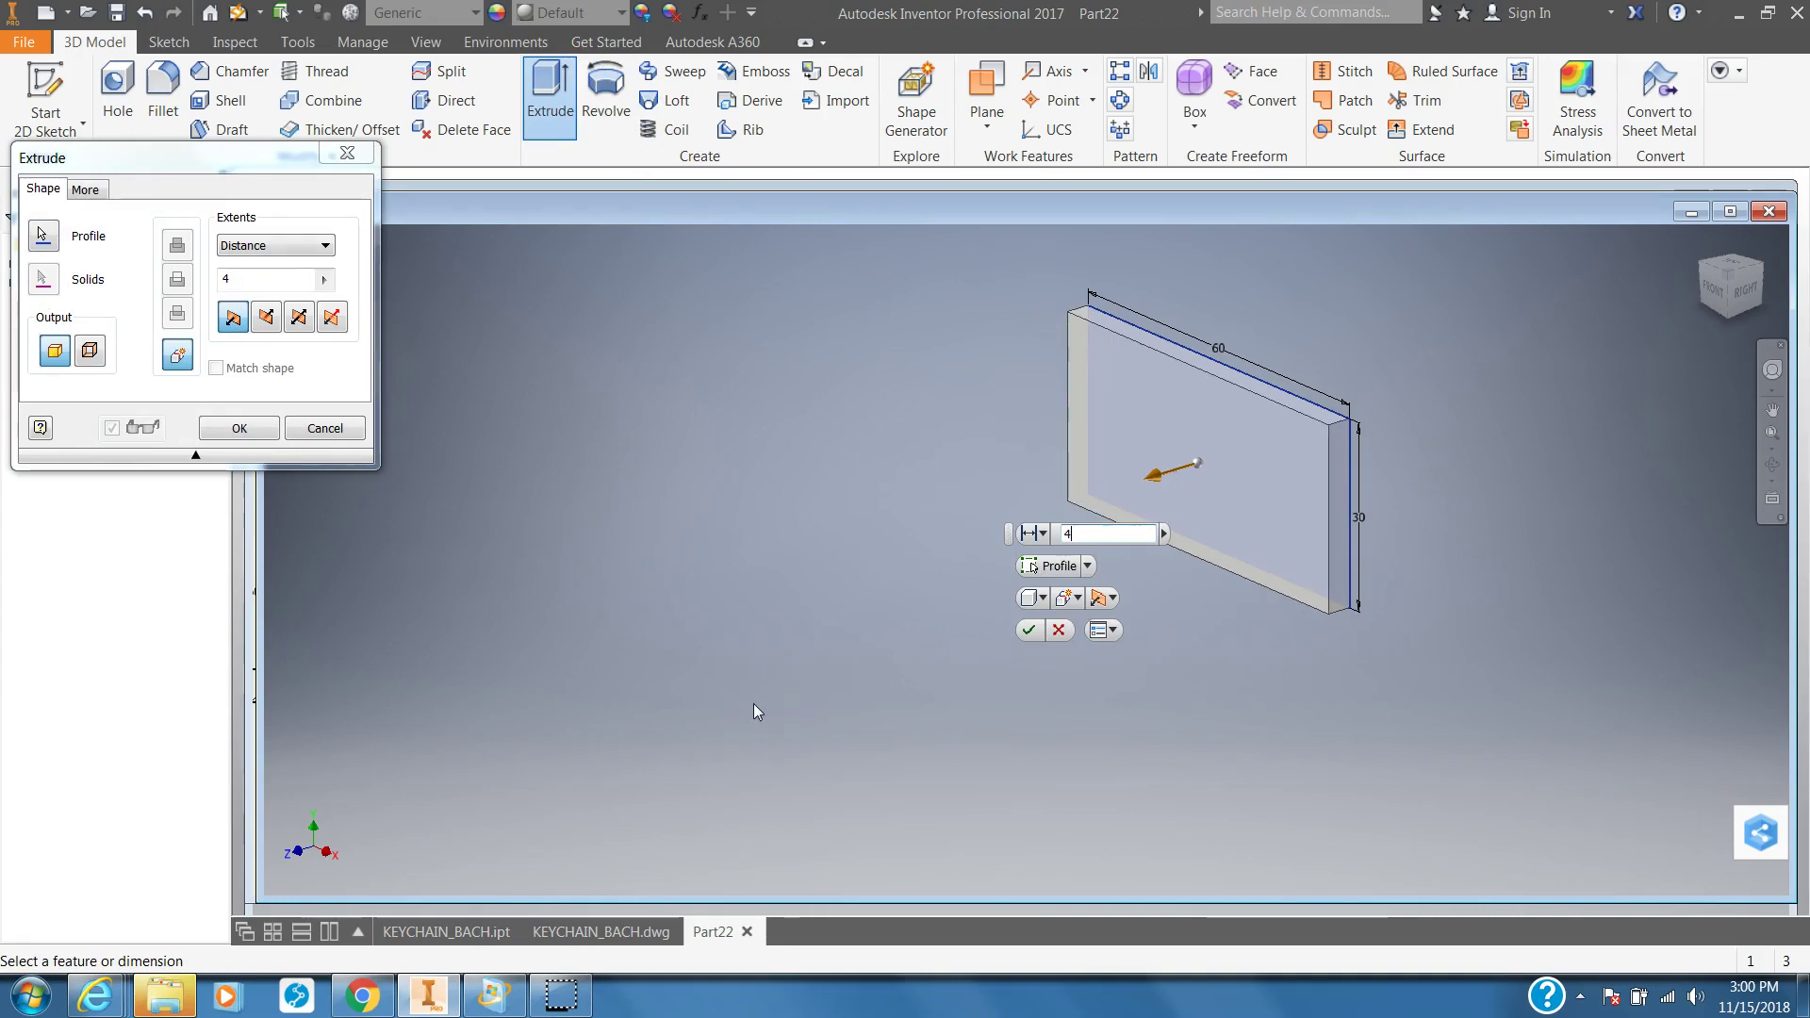
key(Return)
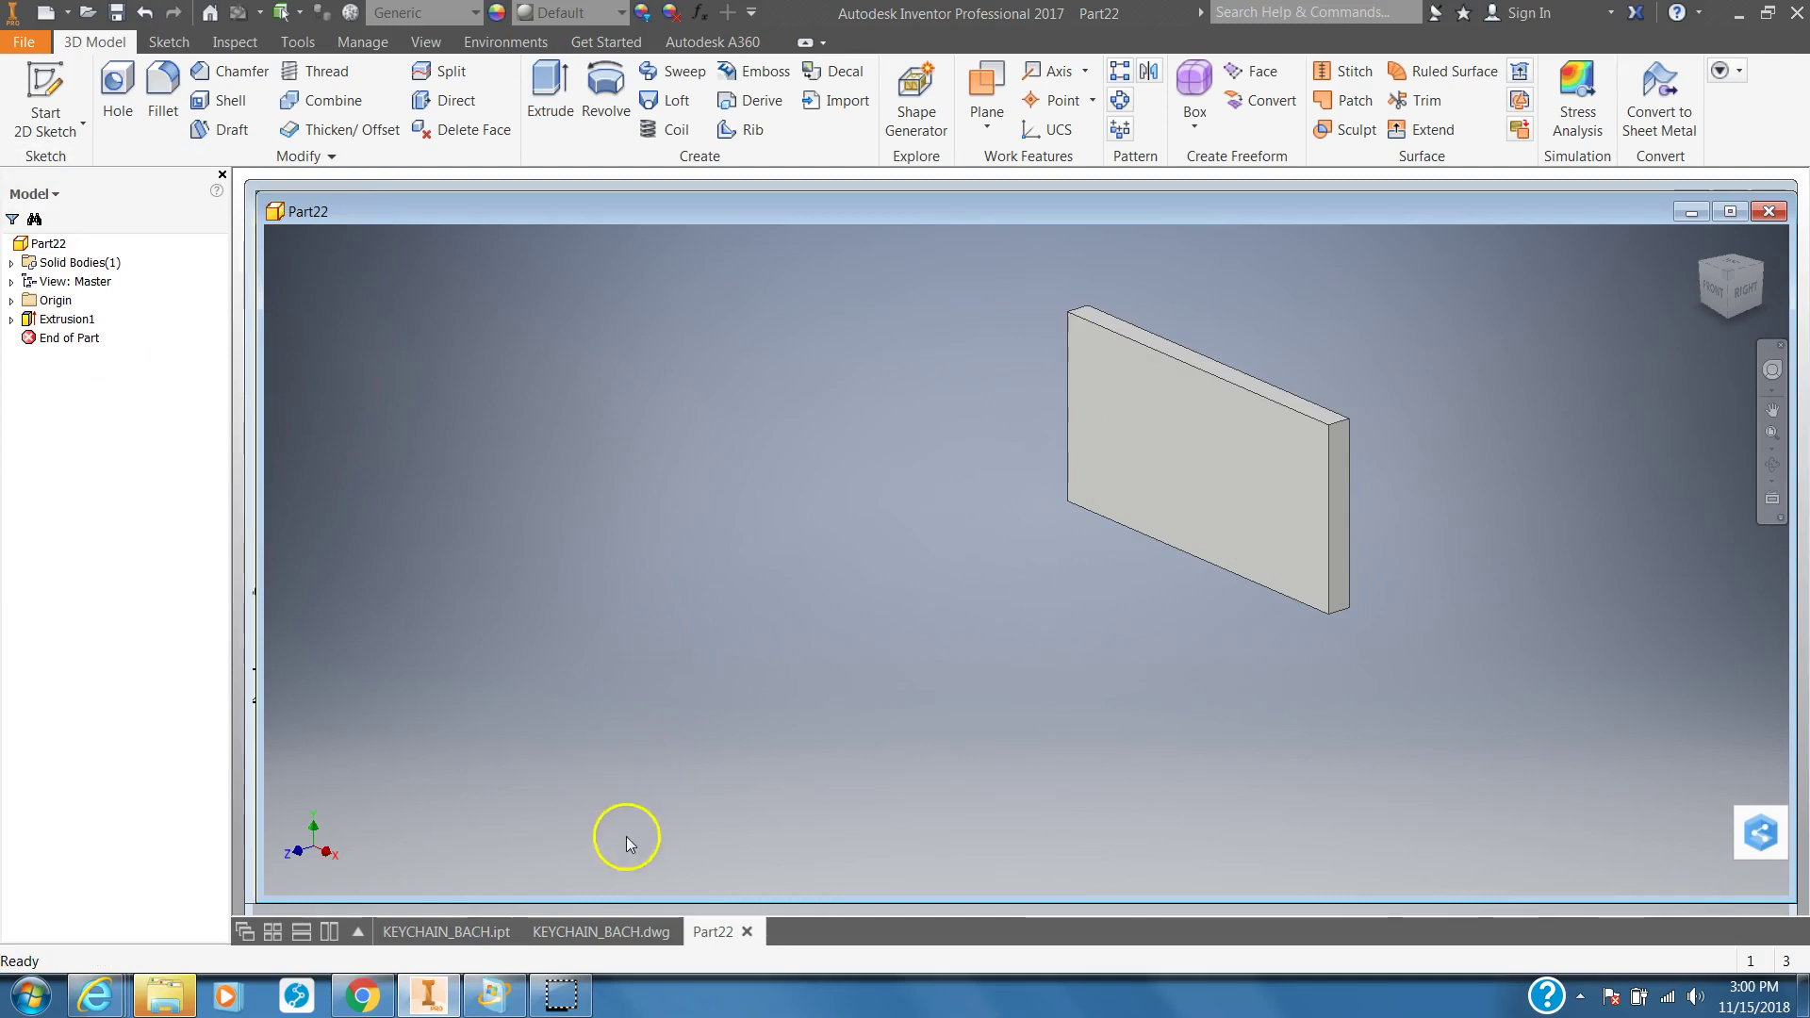
- Check the border width in the keychain drawing's front view, and start a 2D sketch on the new plate's front face
click(601, 912)
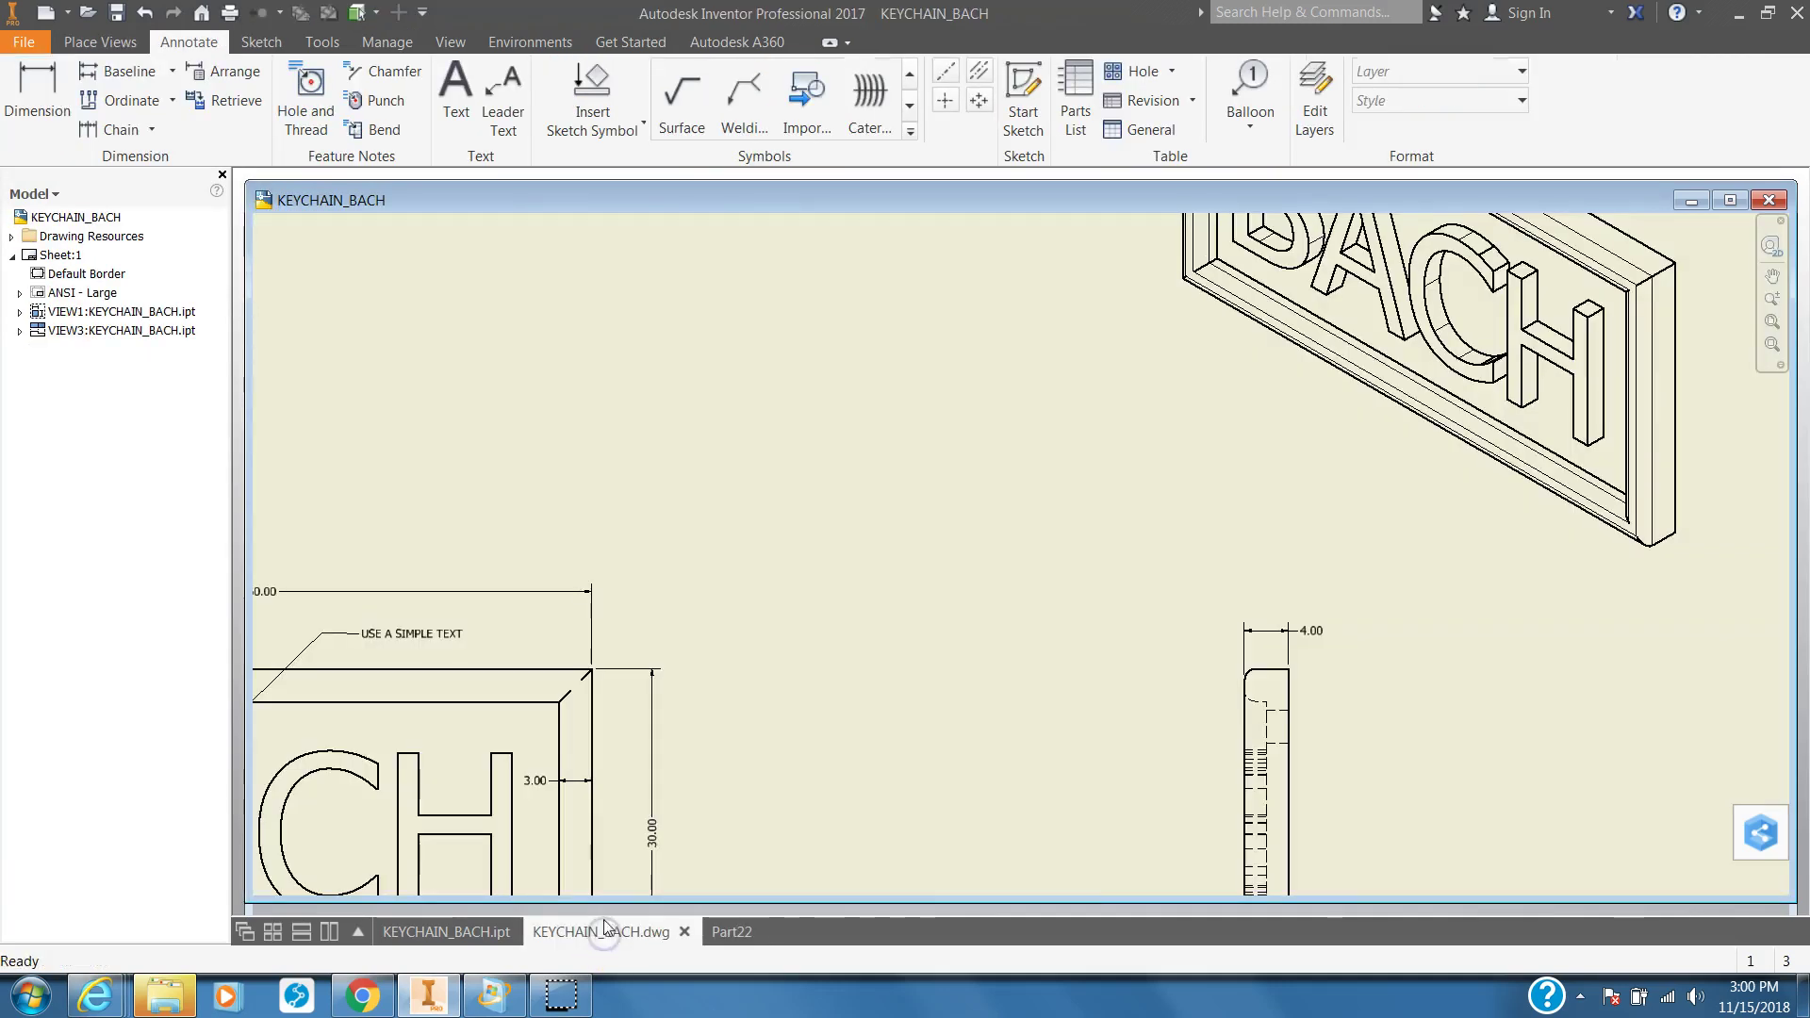
scroll(622, 834, up, 6)
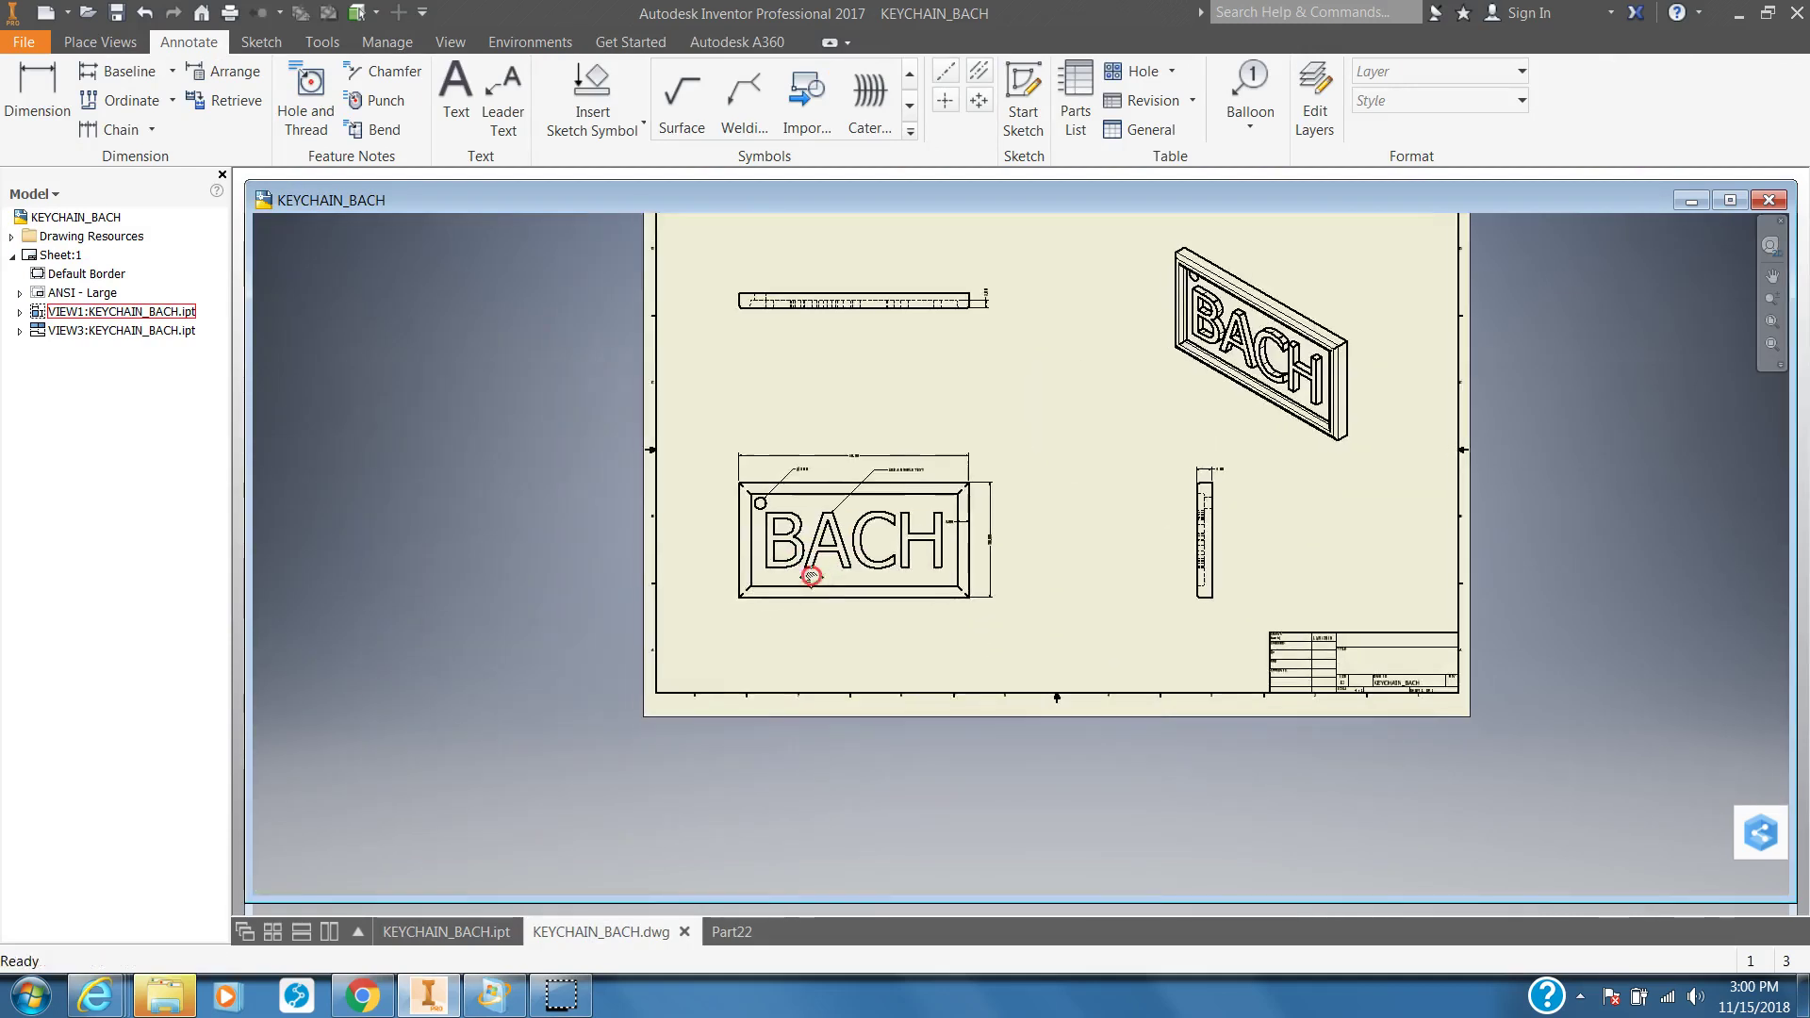
scroll(809, 577, down, 2)
scroll(776, 695, up, 2)
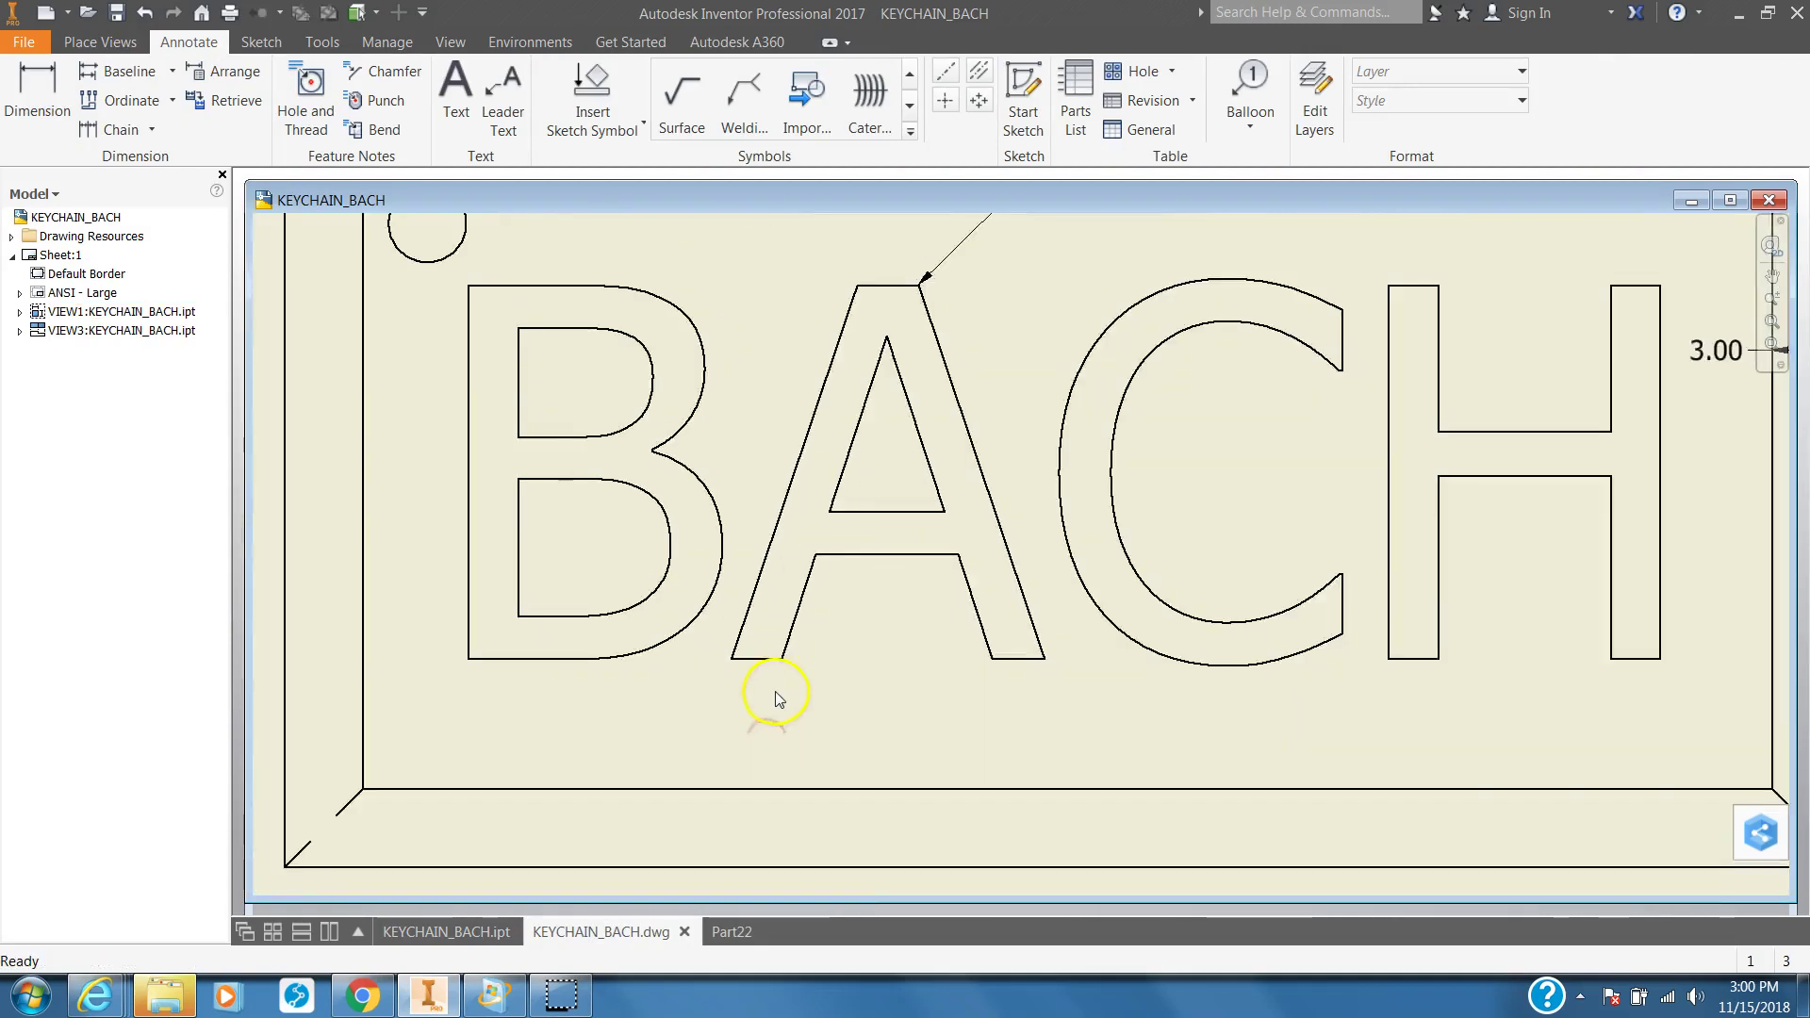
scroll(788, 646, down, 2)
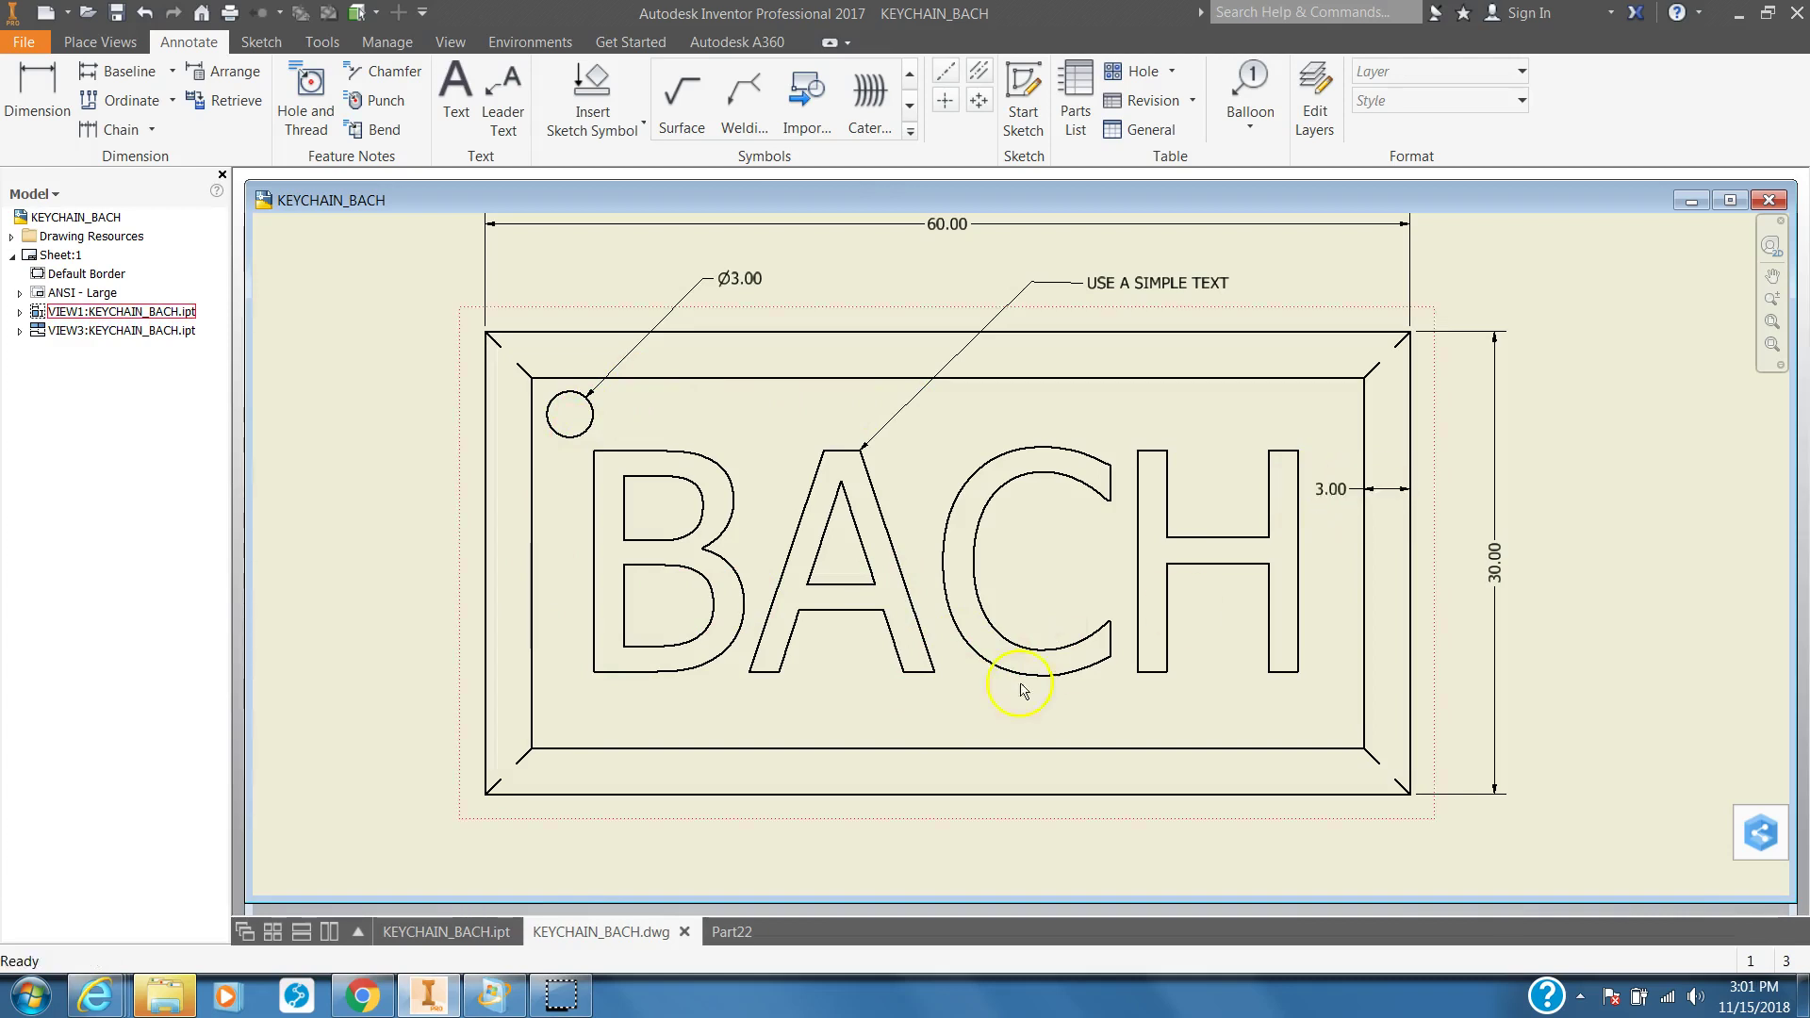
click(733, 933)
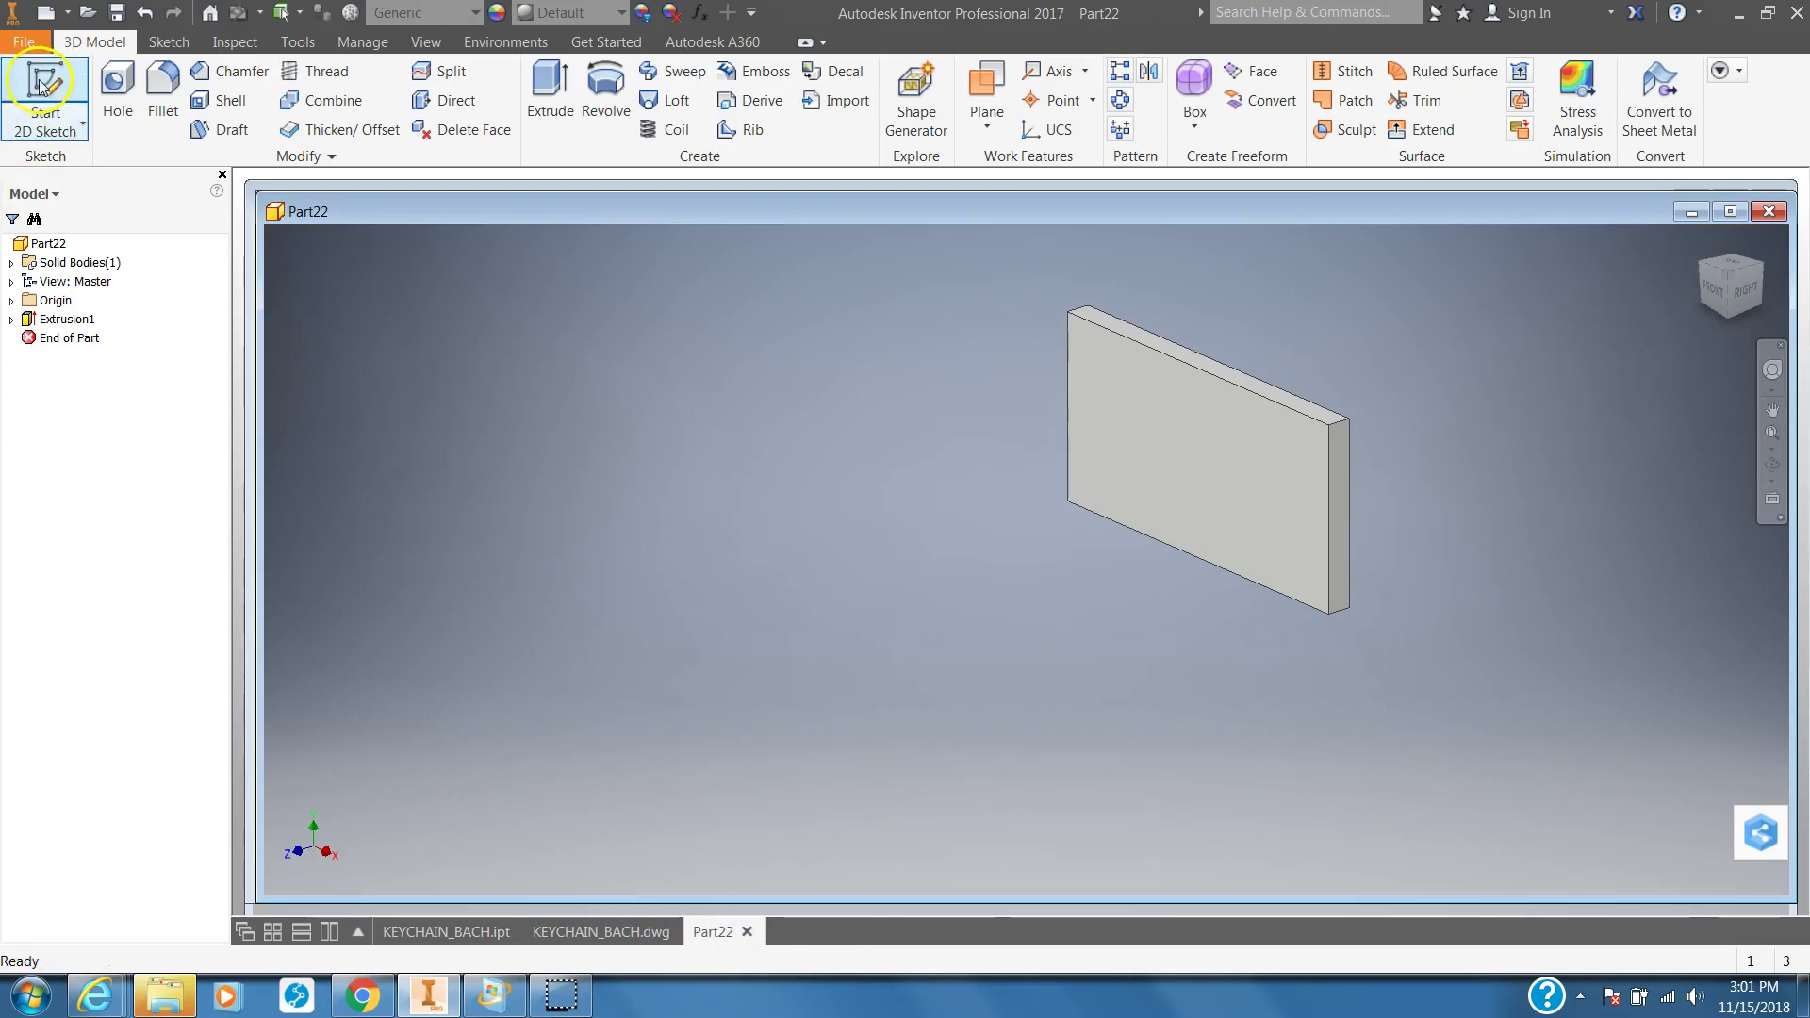
click(45, 85)
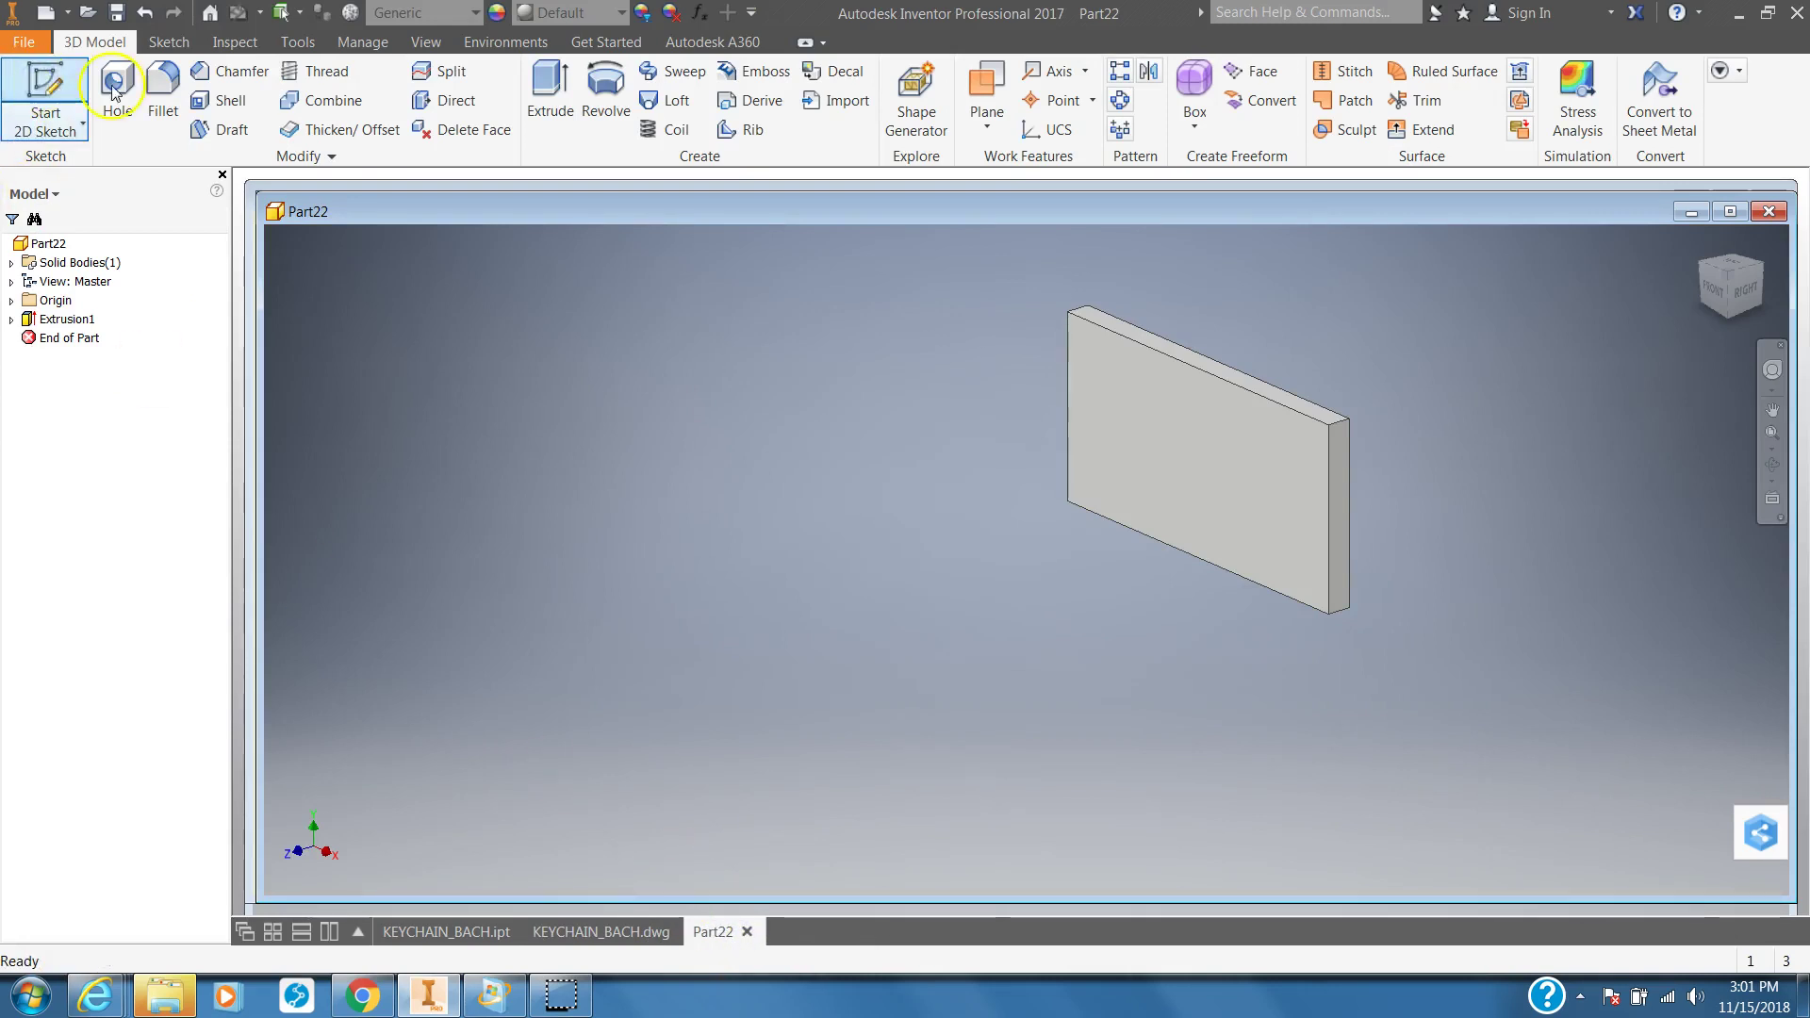
click(1196, 430)
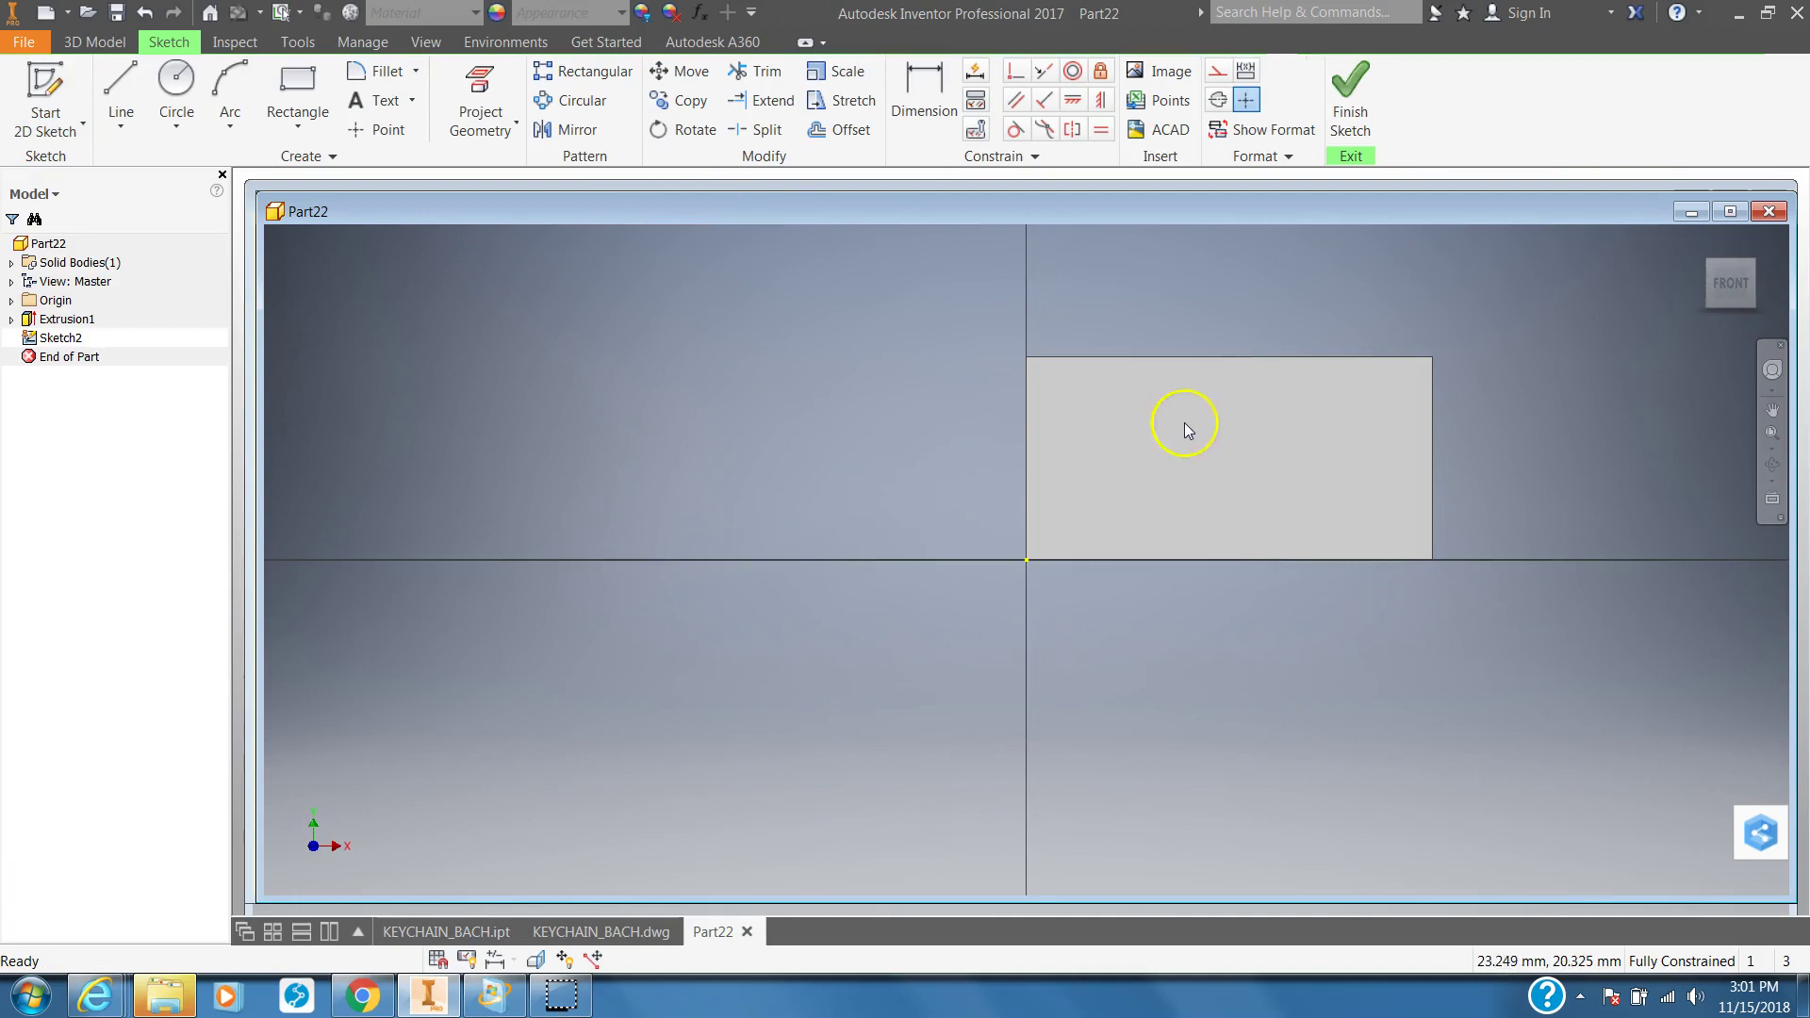
- Draw a rectangle about 54 mm wide and 24 mm high inside the plate's outline, roughly parallel to its edges
click(300, 76)
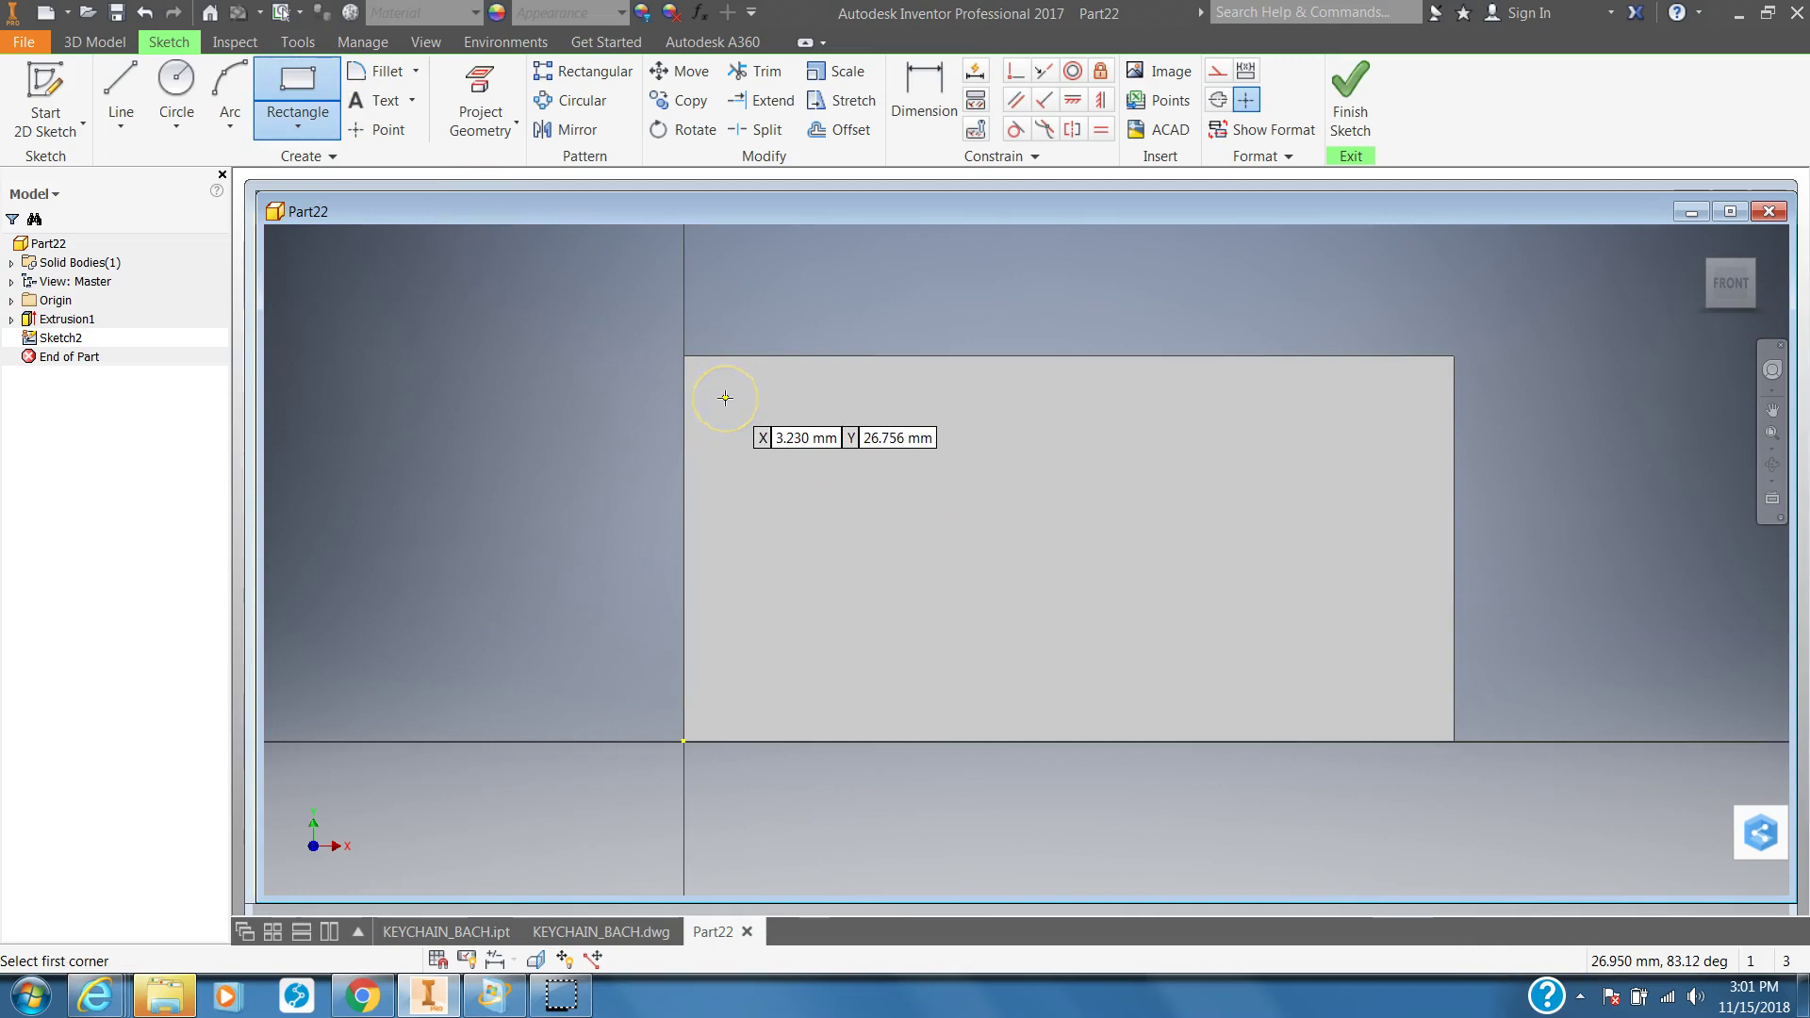
drag(725, 398, 1419, 708)
right_click(1184, 584)
key(Escape)
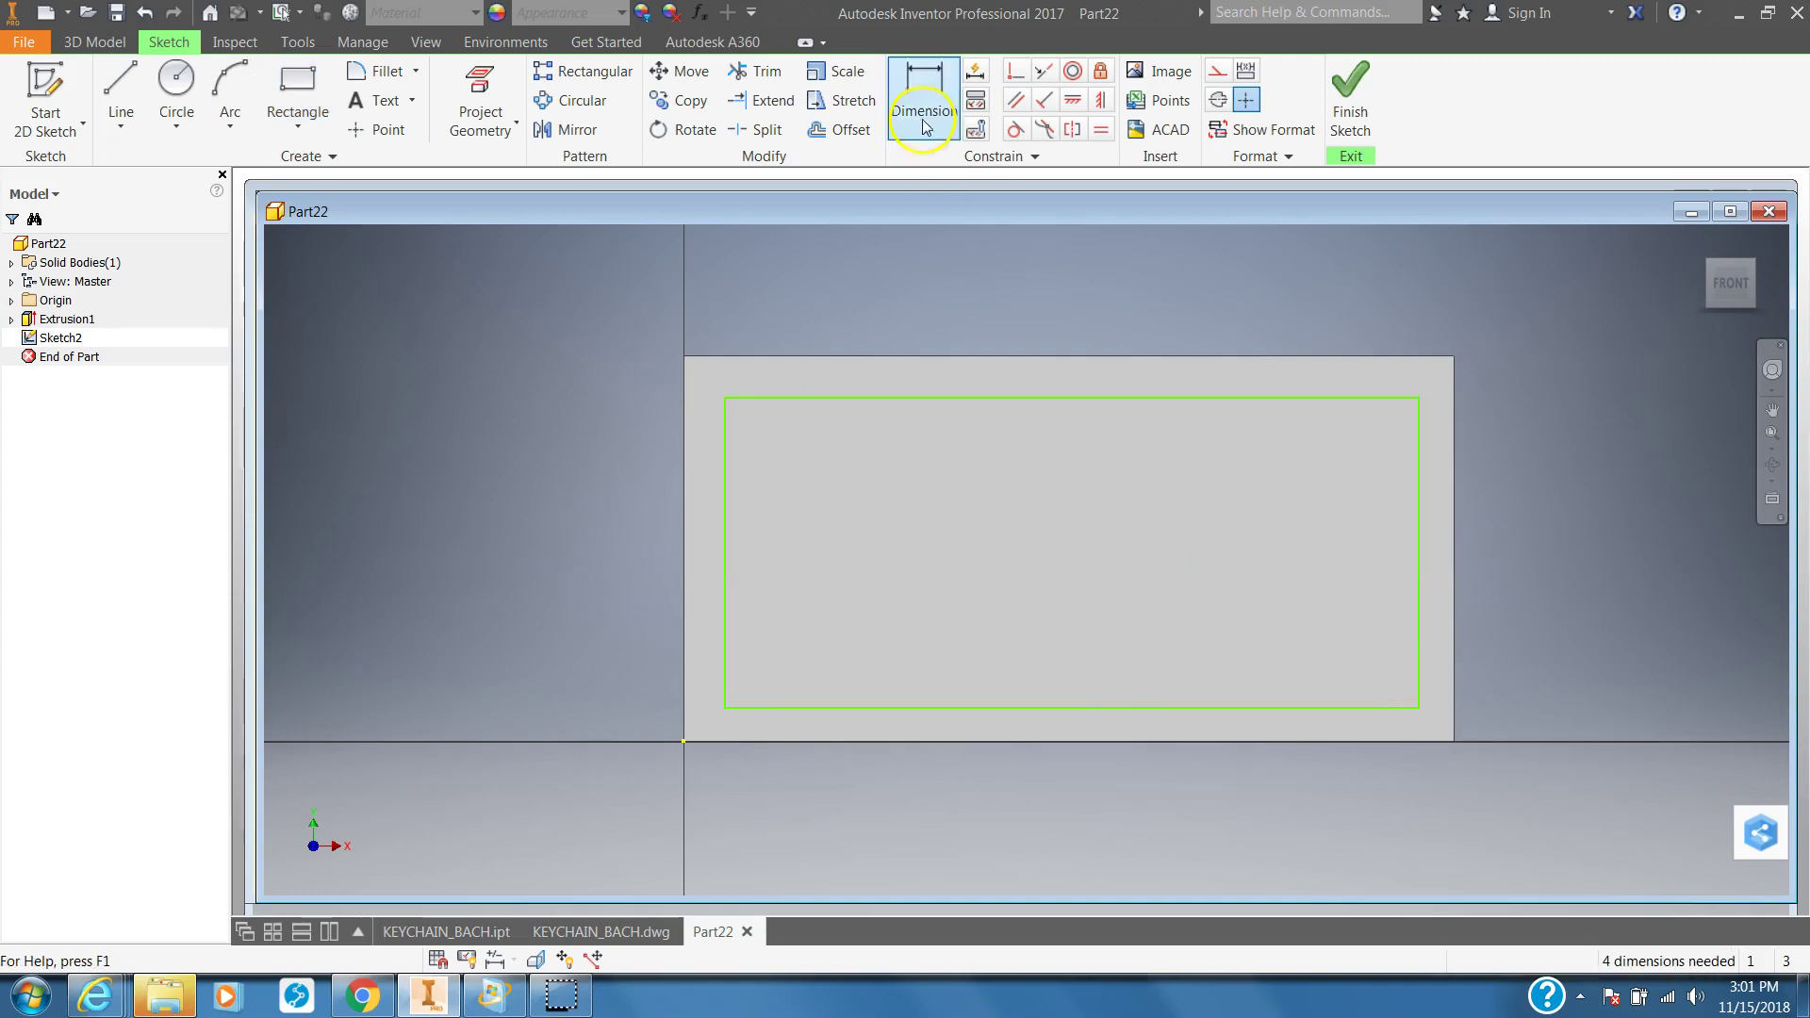
- Dimension the inner rectangle's left and right sides 3 mm from the plate's corresponding edges
click(926, 83)
click(731, 556)
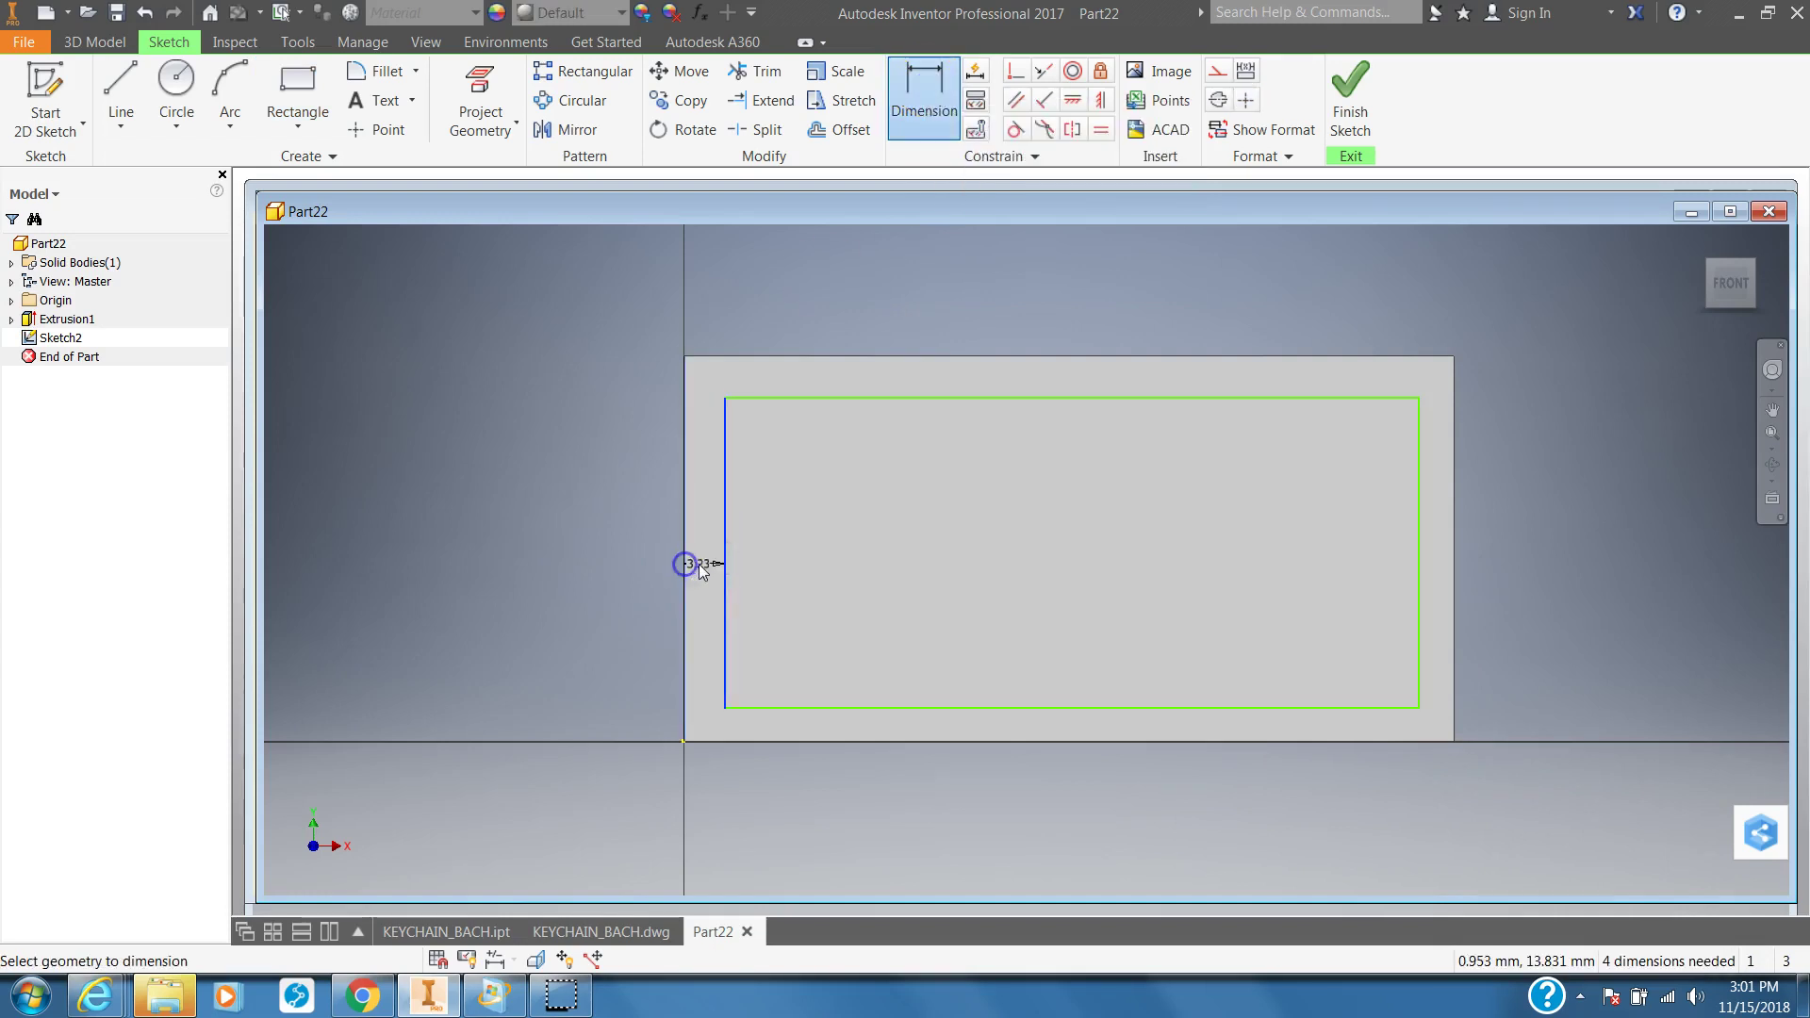
click(699, 564)
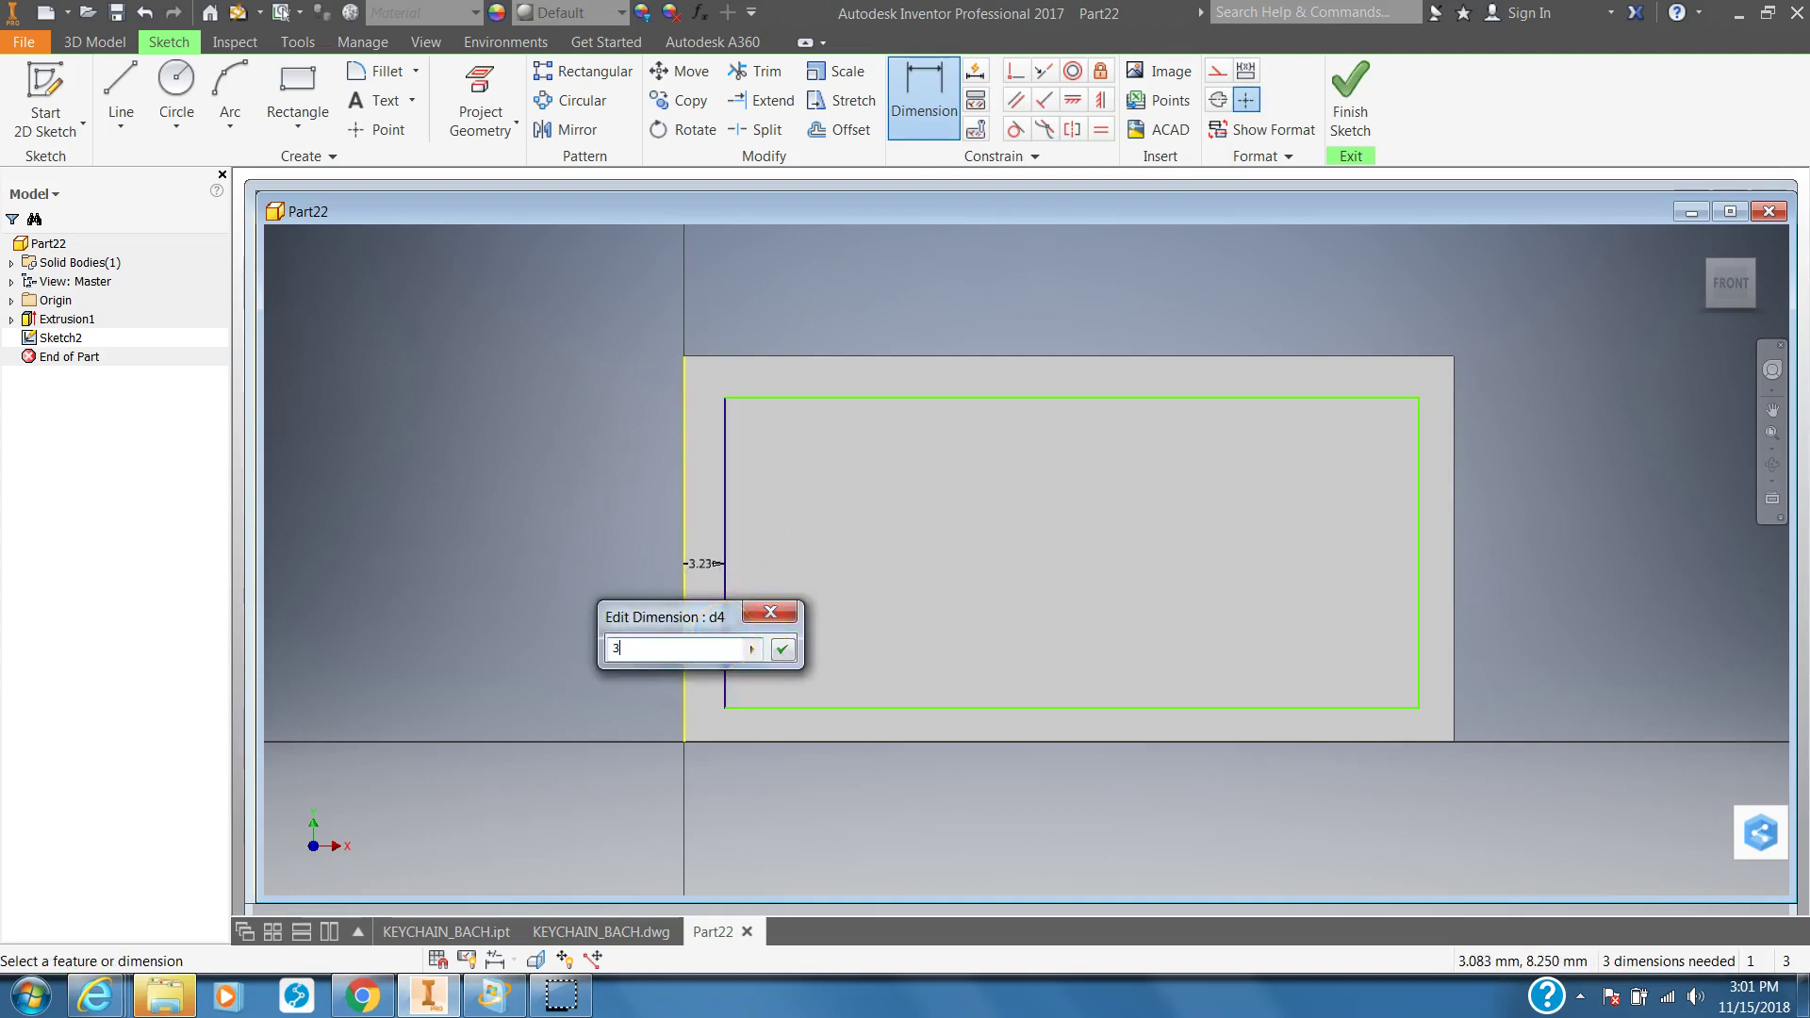
key(Return)
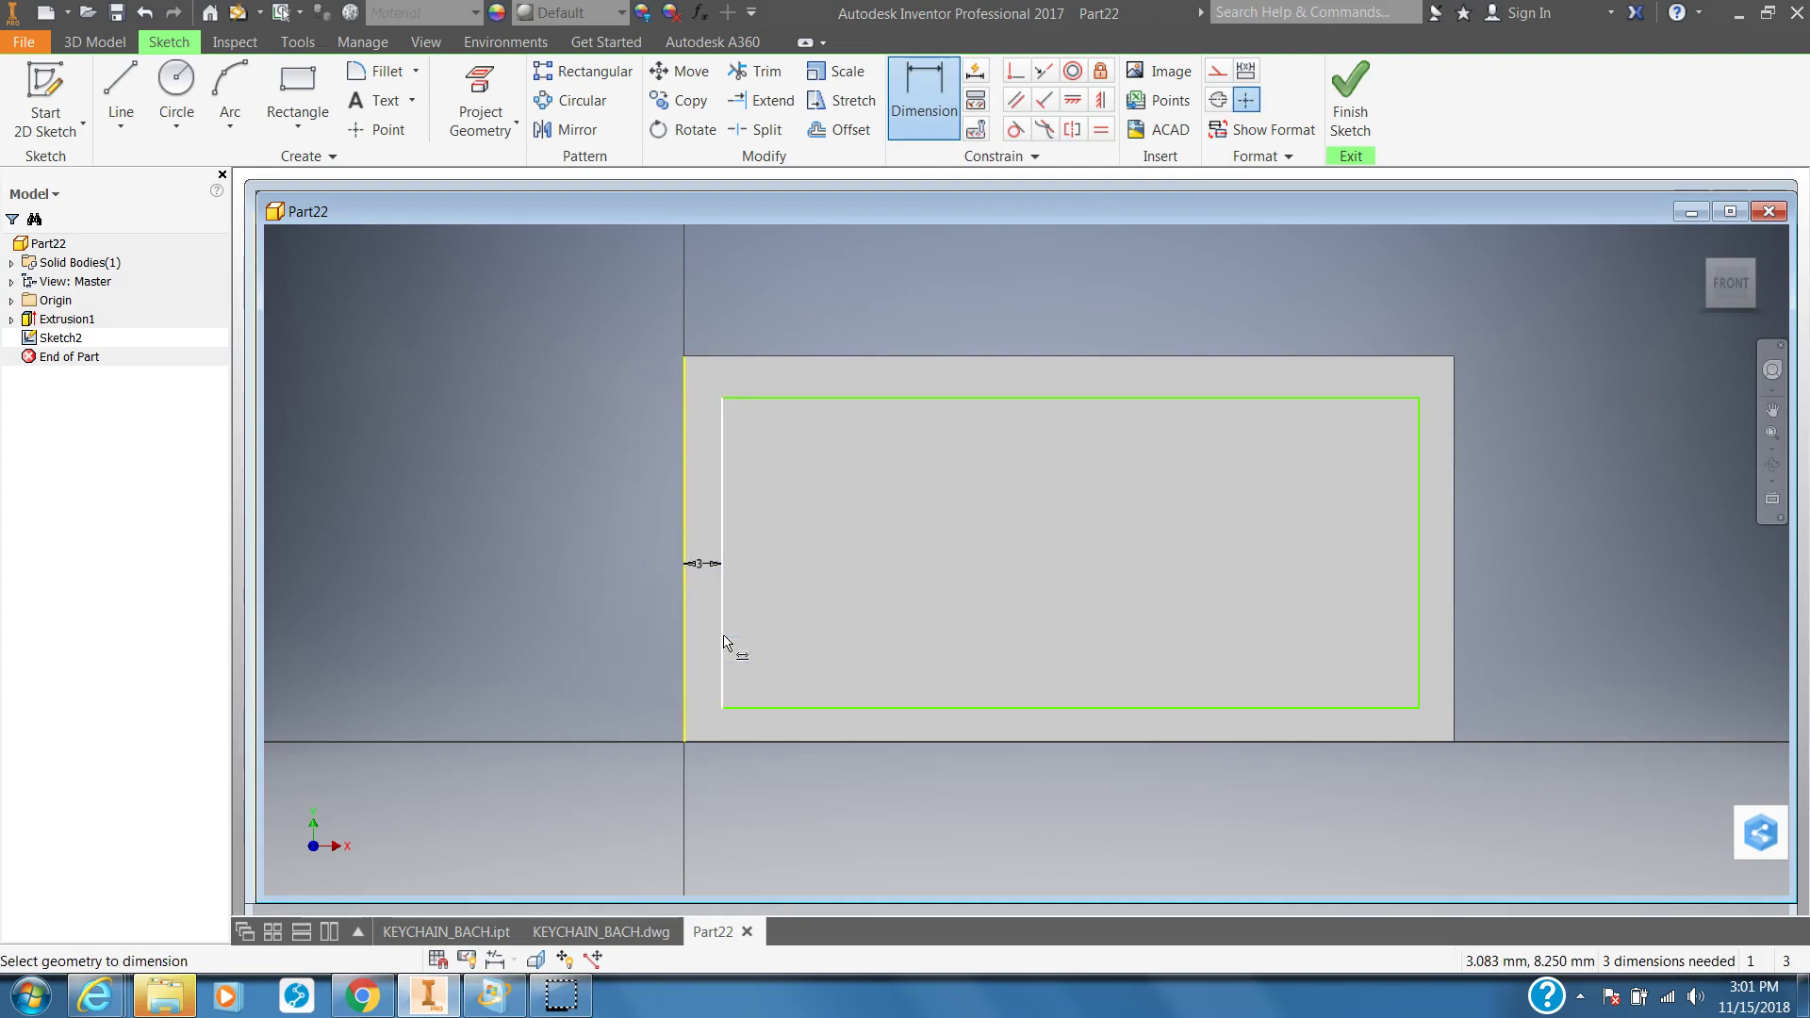
click(1444, 577)
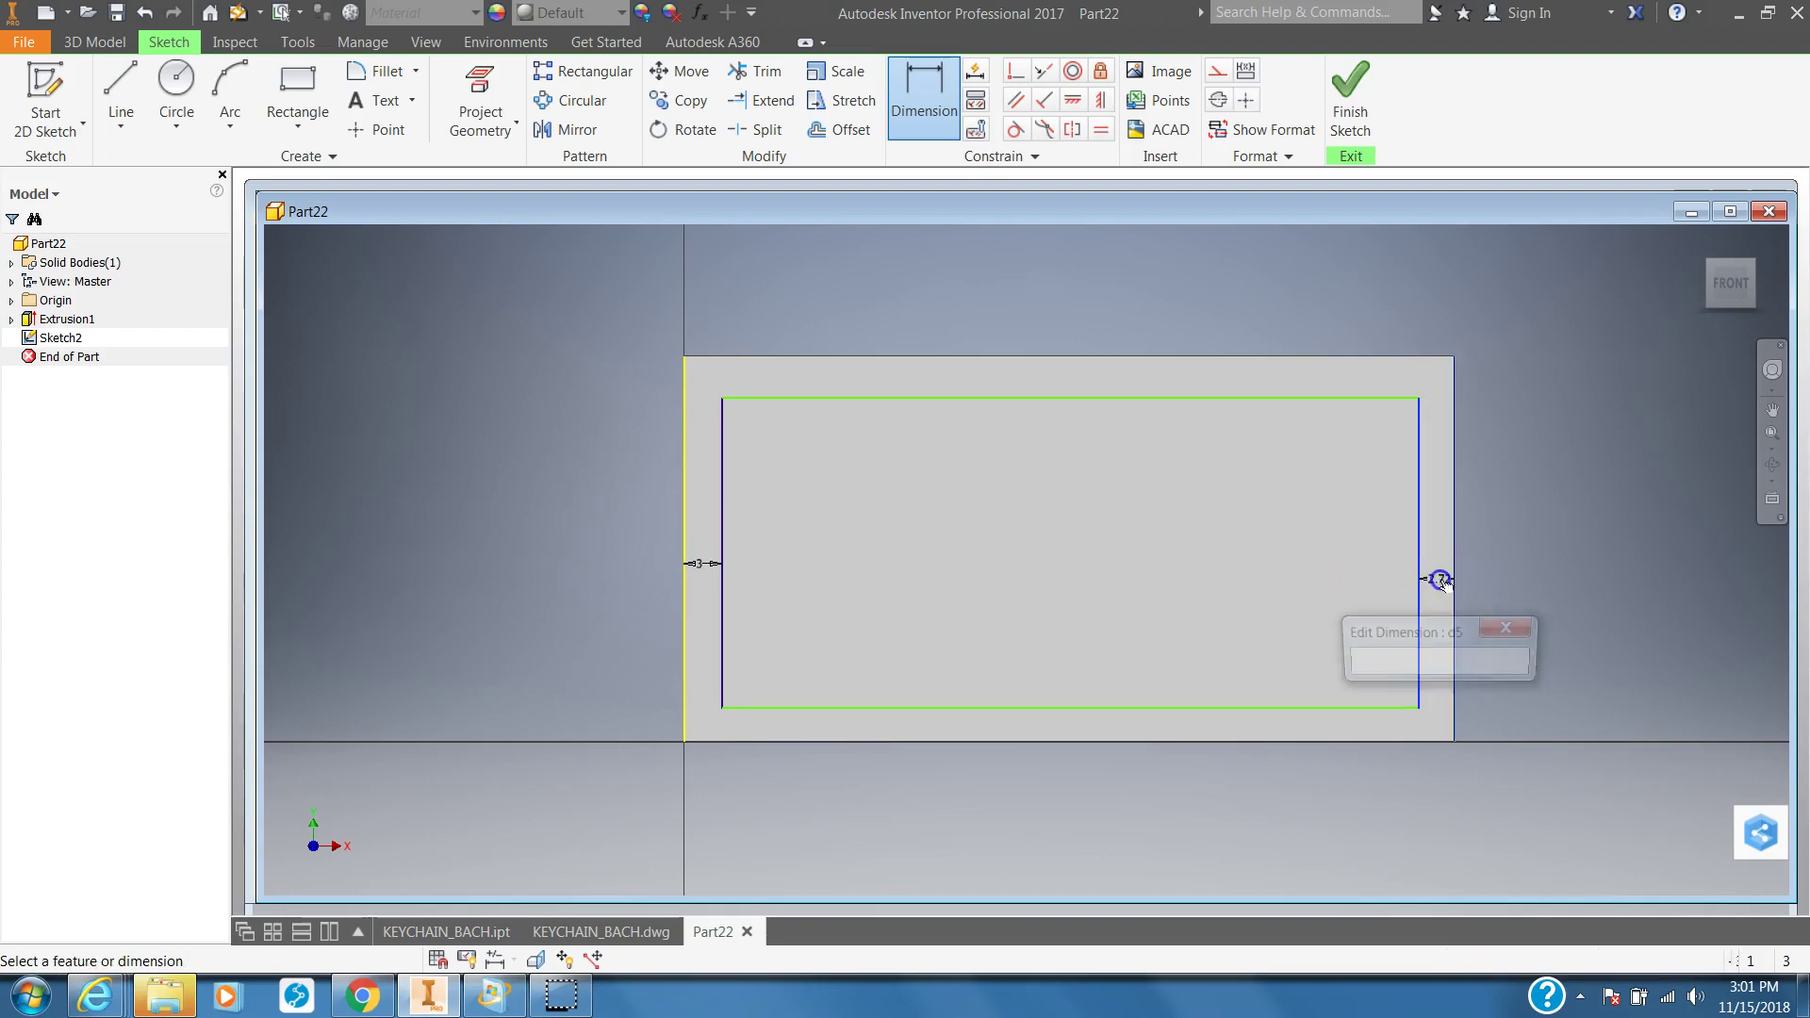
text(3)
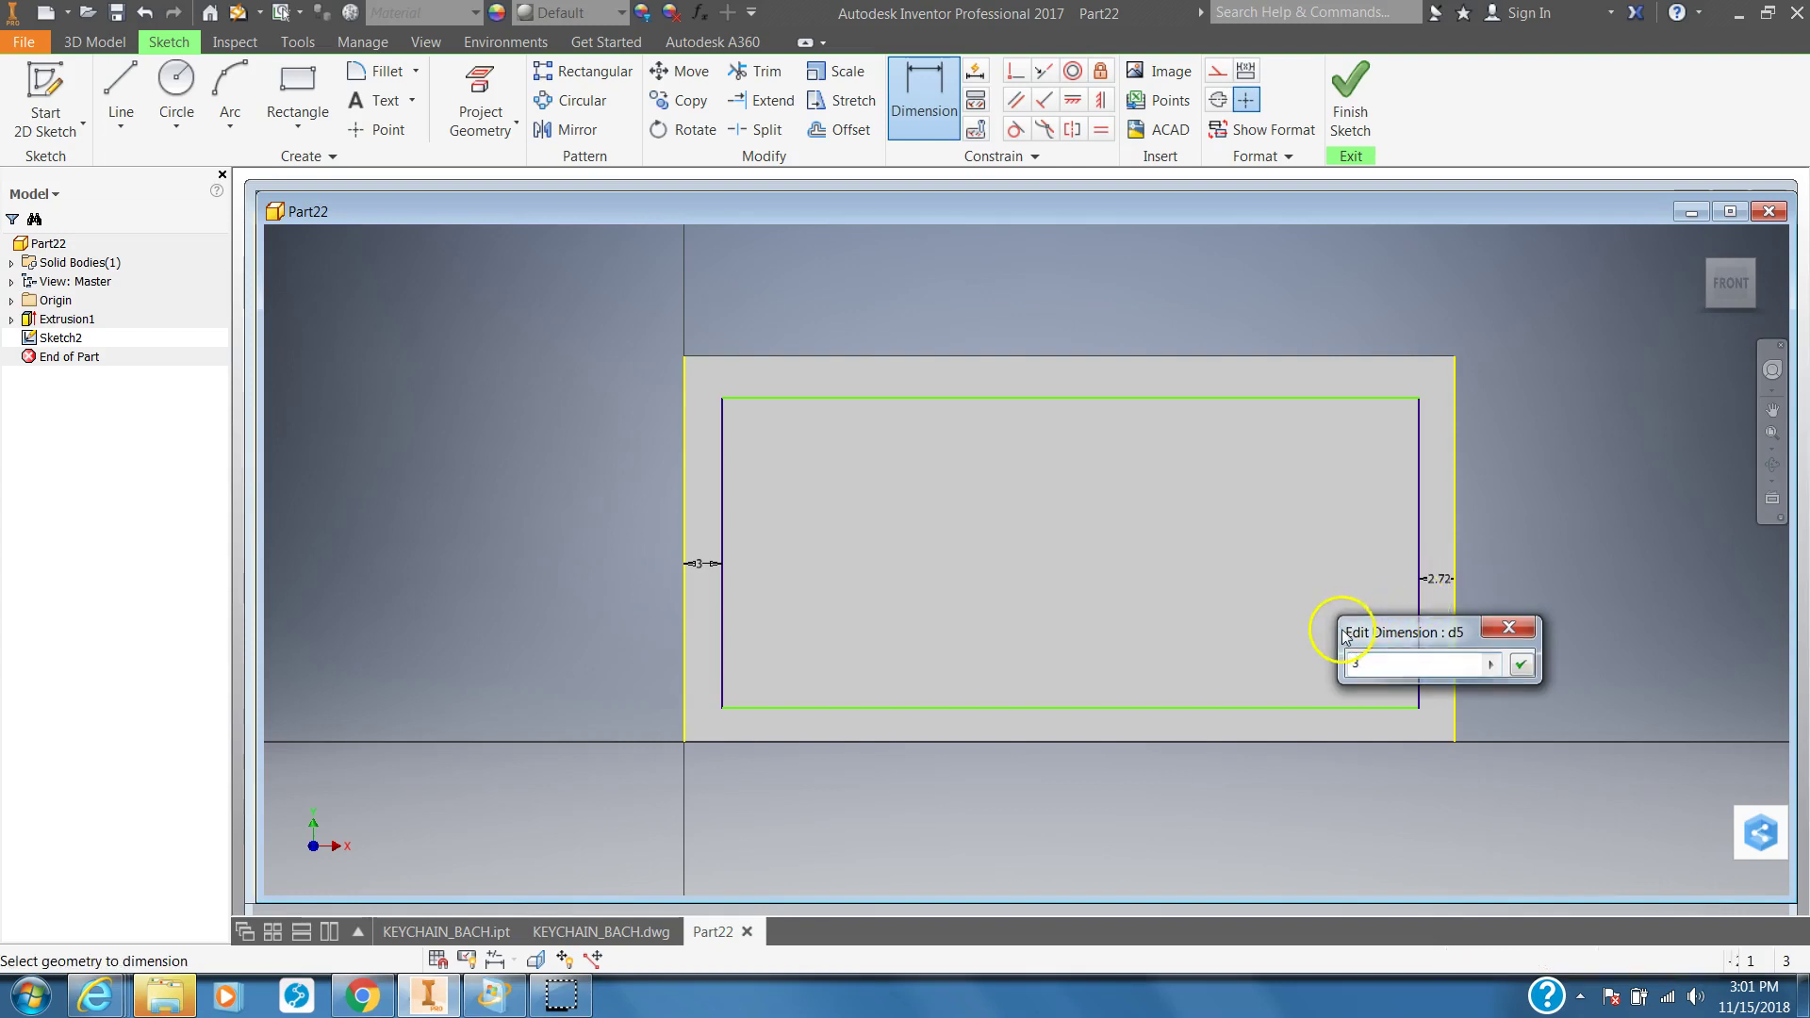
key(Return)
- Dimension the inner rectangle's top side 3 mm from the plate's top edge
click(1051, 400)
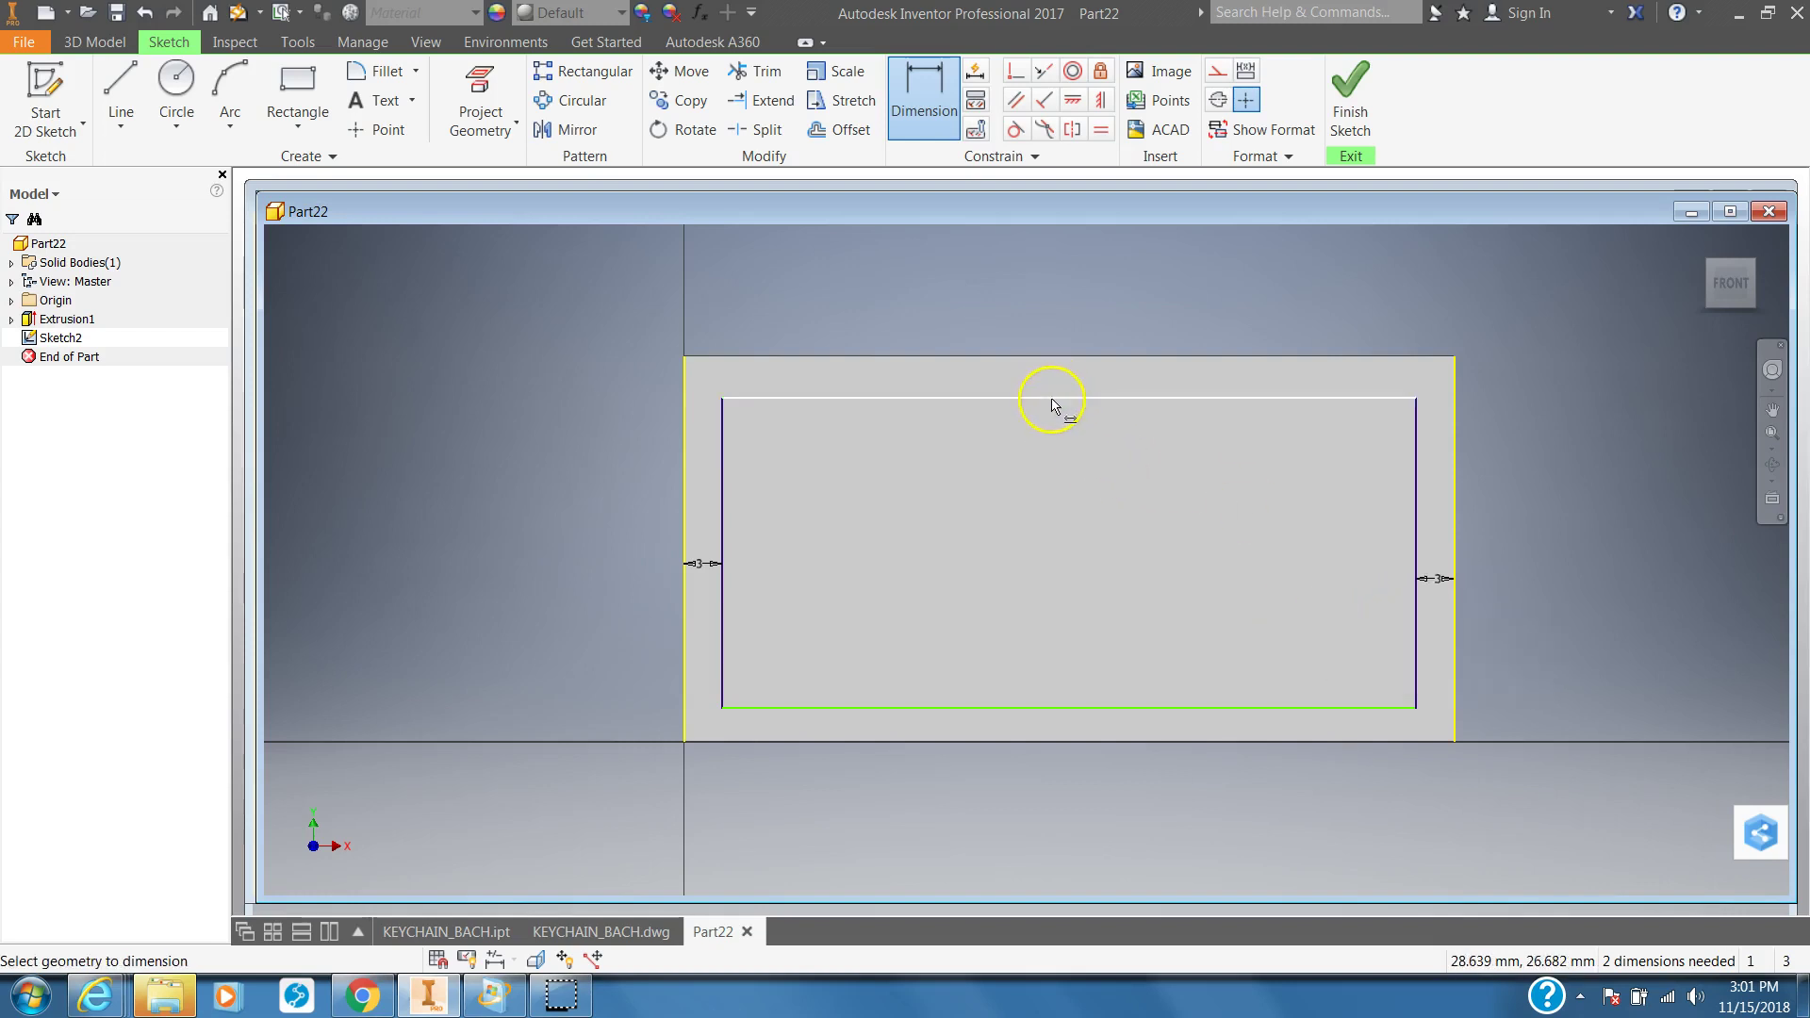
click(1063, 357)
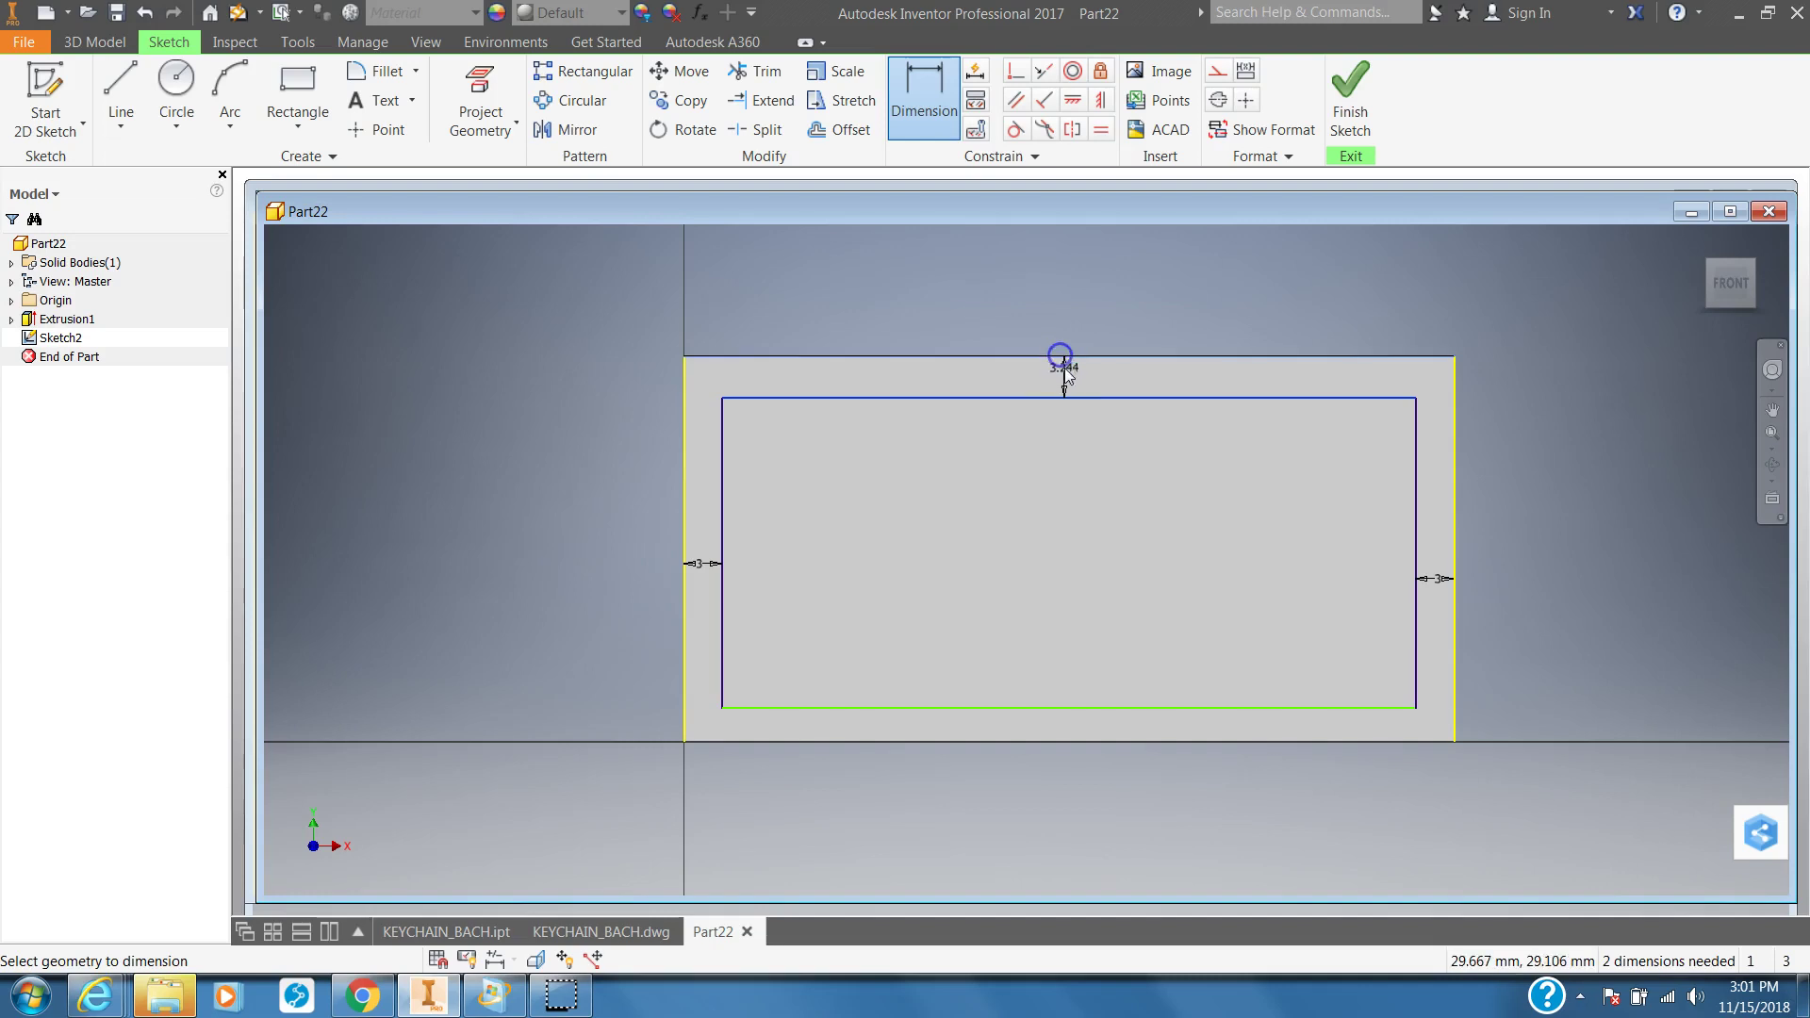
click(1064, 371)
text(3)
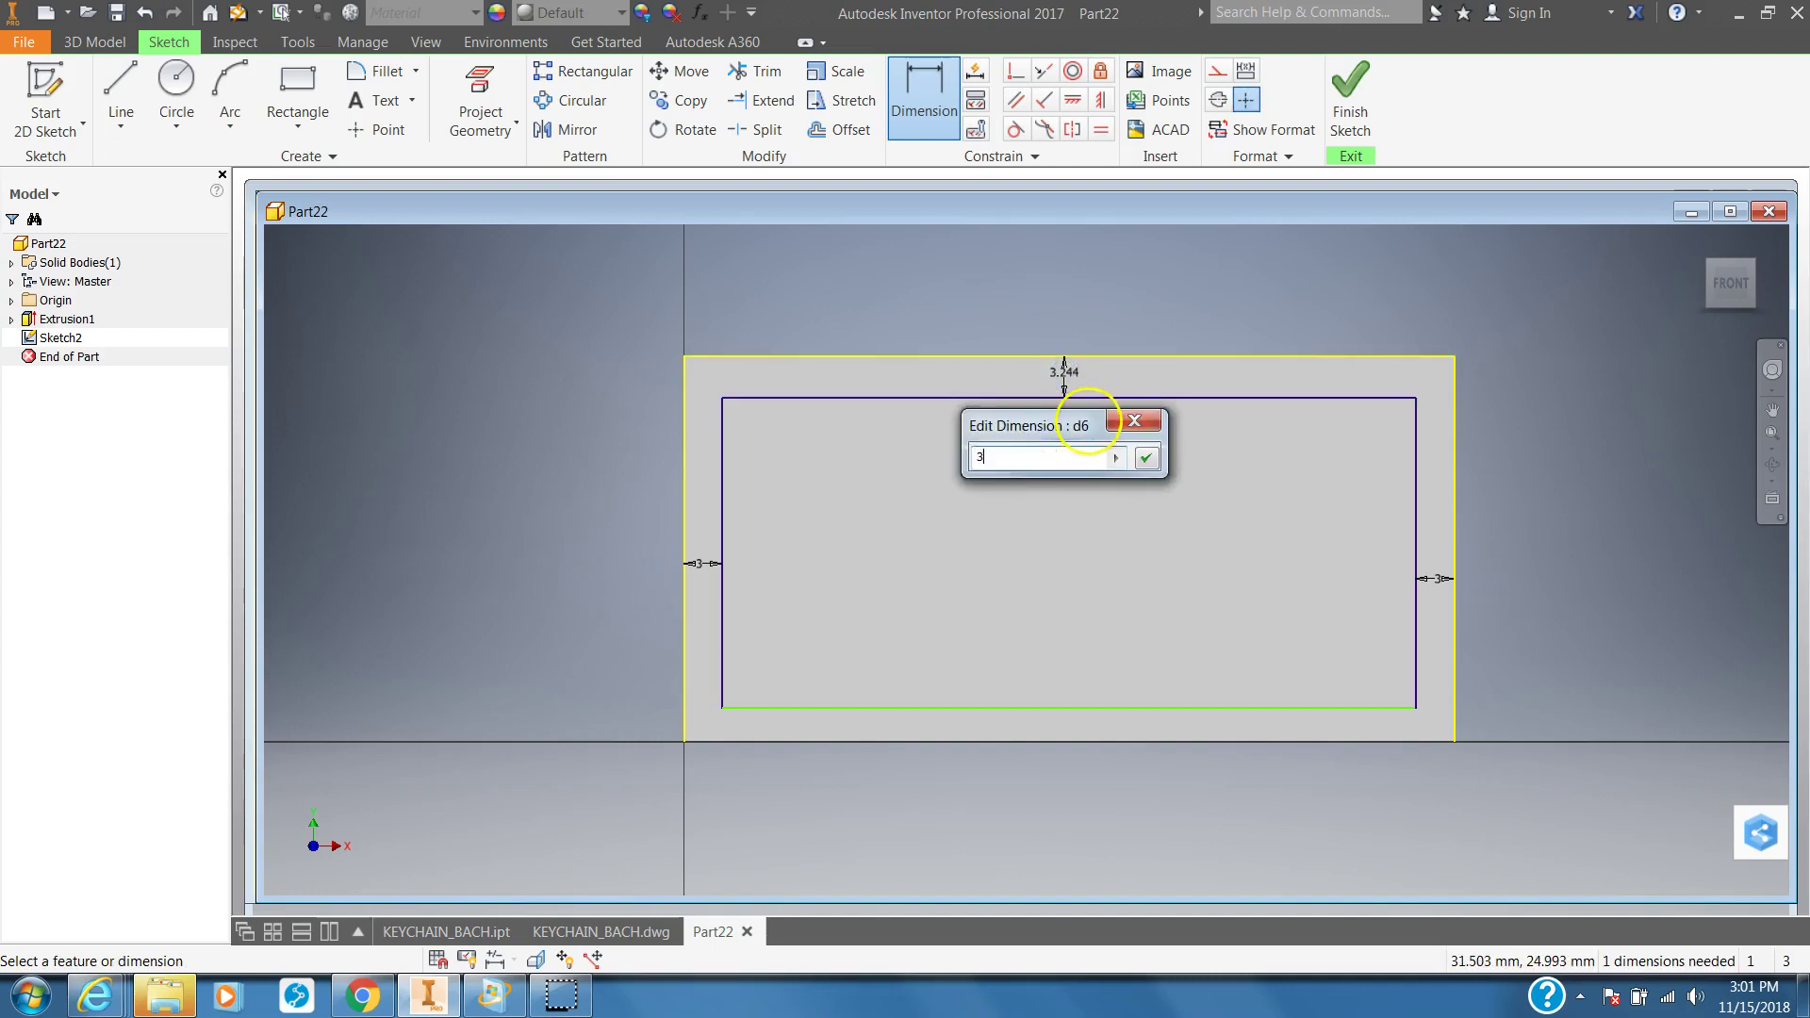
key(Return)
click(1116, 708)
click(1122, 741)
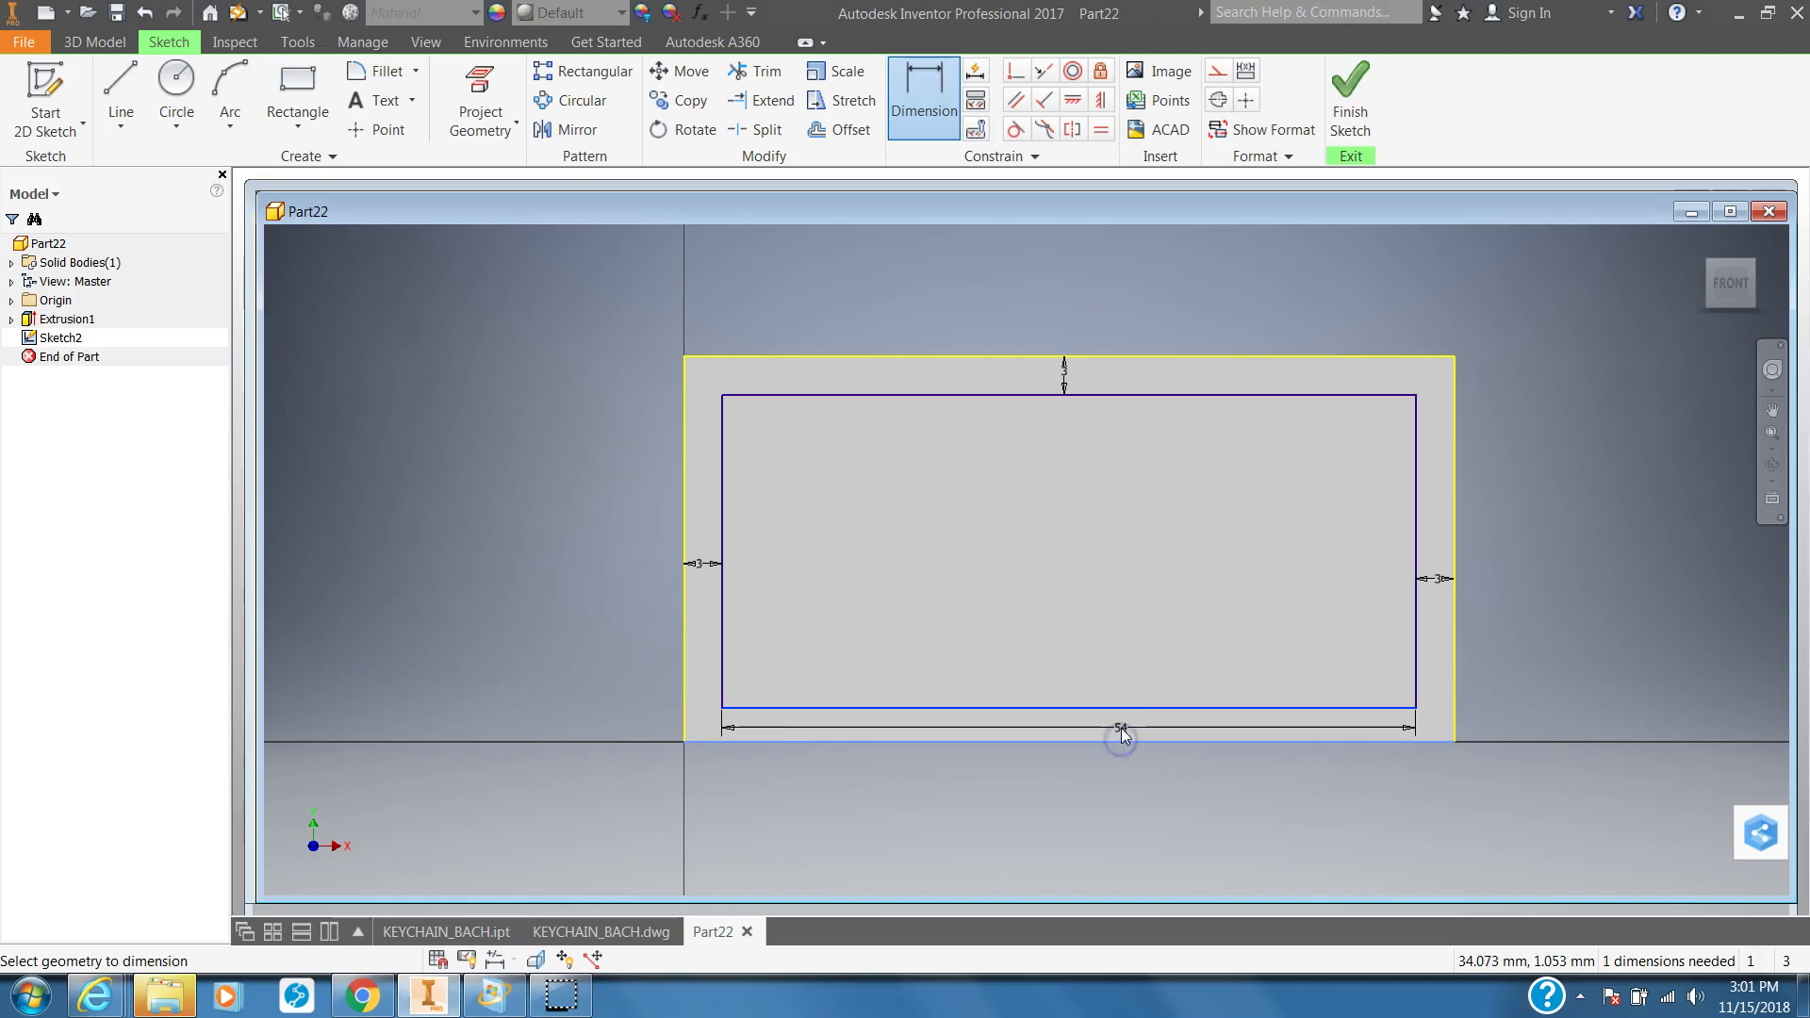
key(Escape)
- Dimension the inner rectangle's bottom side 3 mm from the plate's bottom edge, and finish the sketch
click(907, 78)
click(1065, 708)
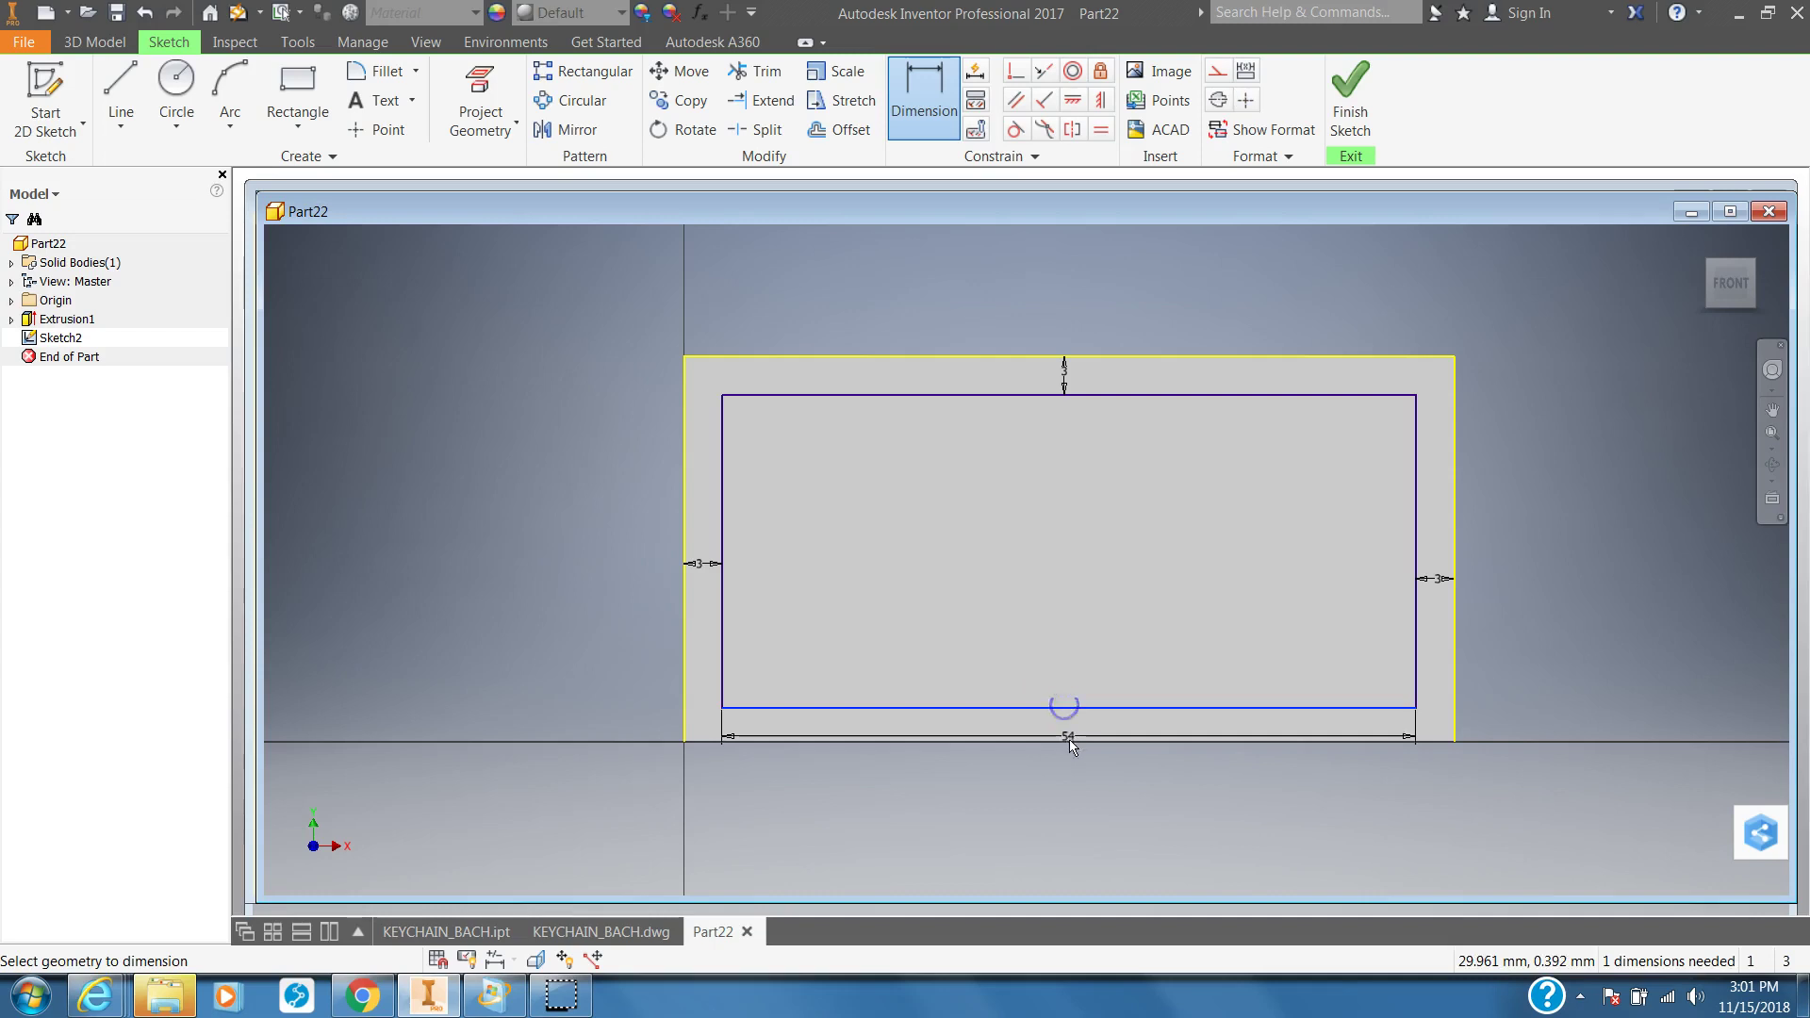
click(1067, 741)
click(1071, 720)
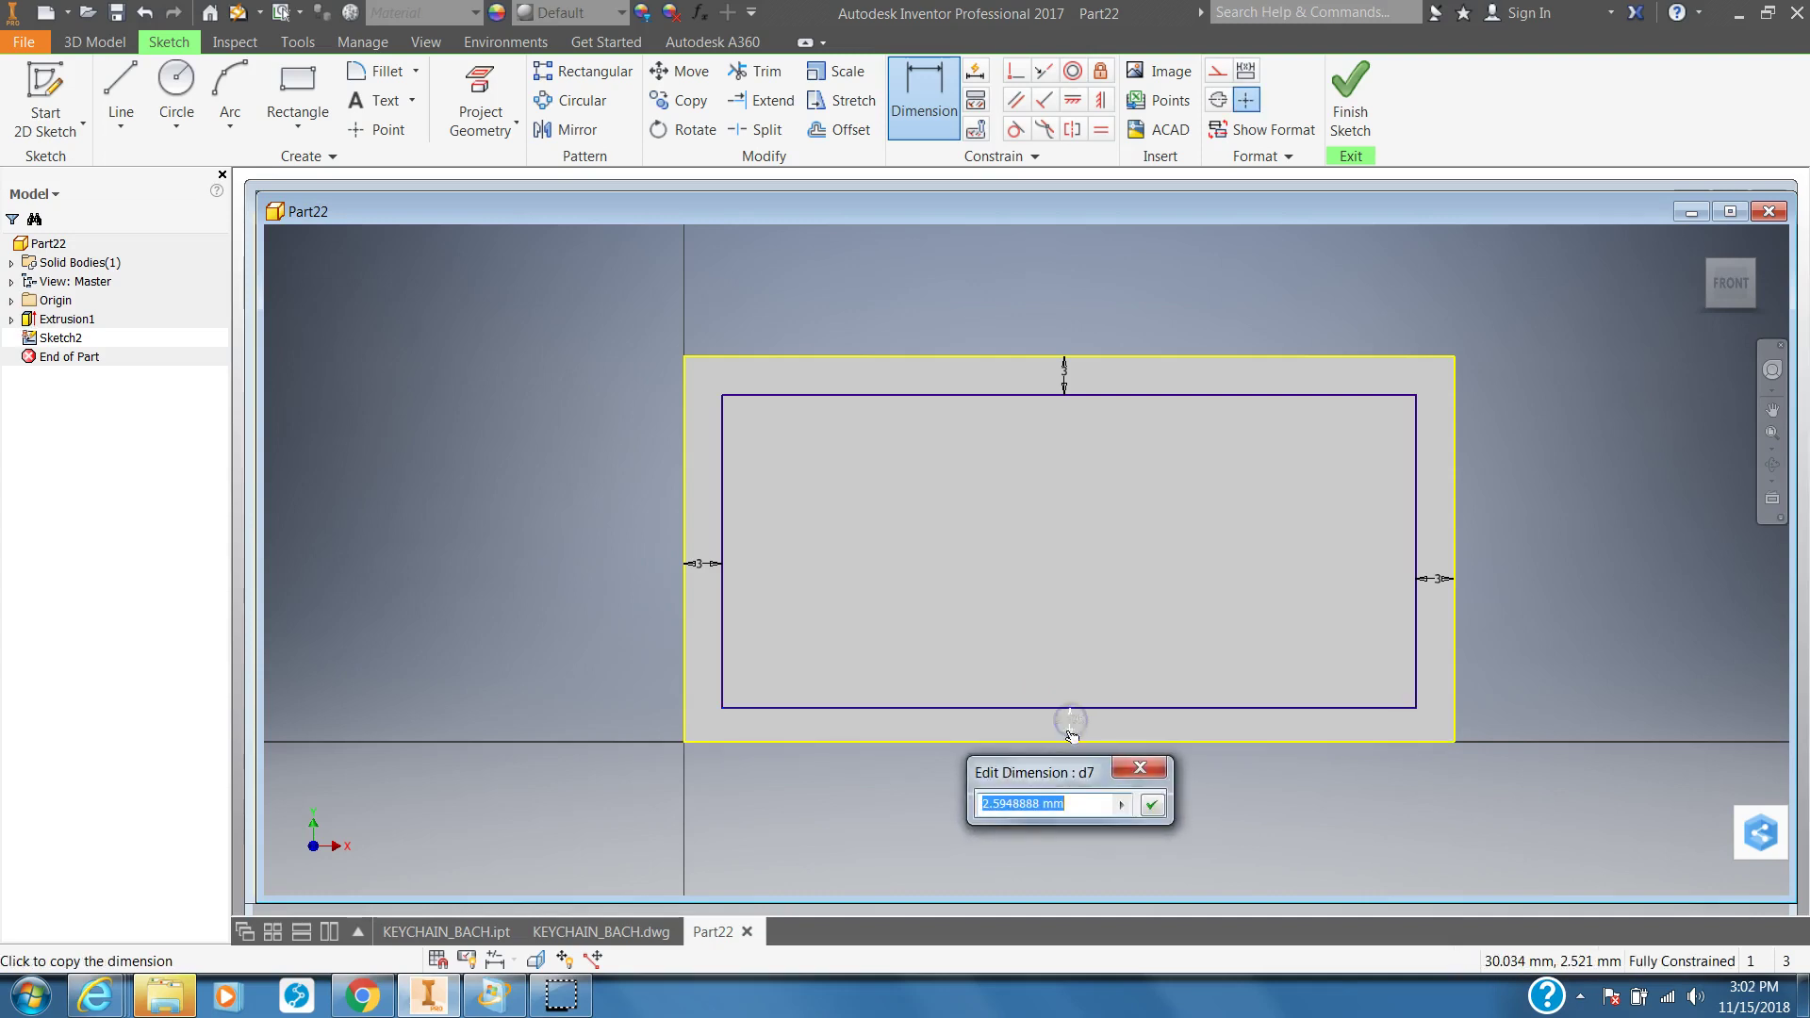
text(3)
key(Return)
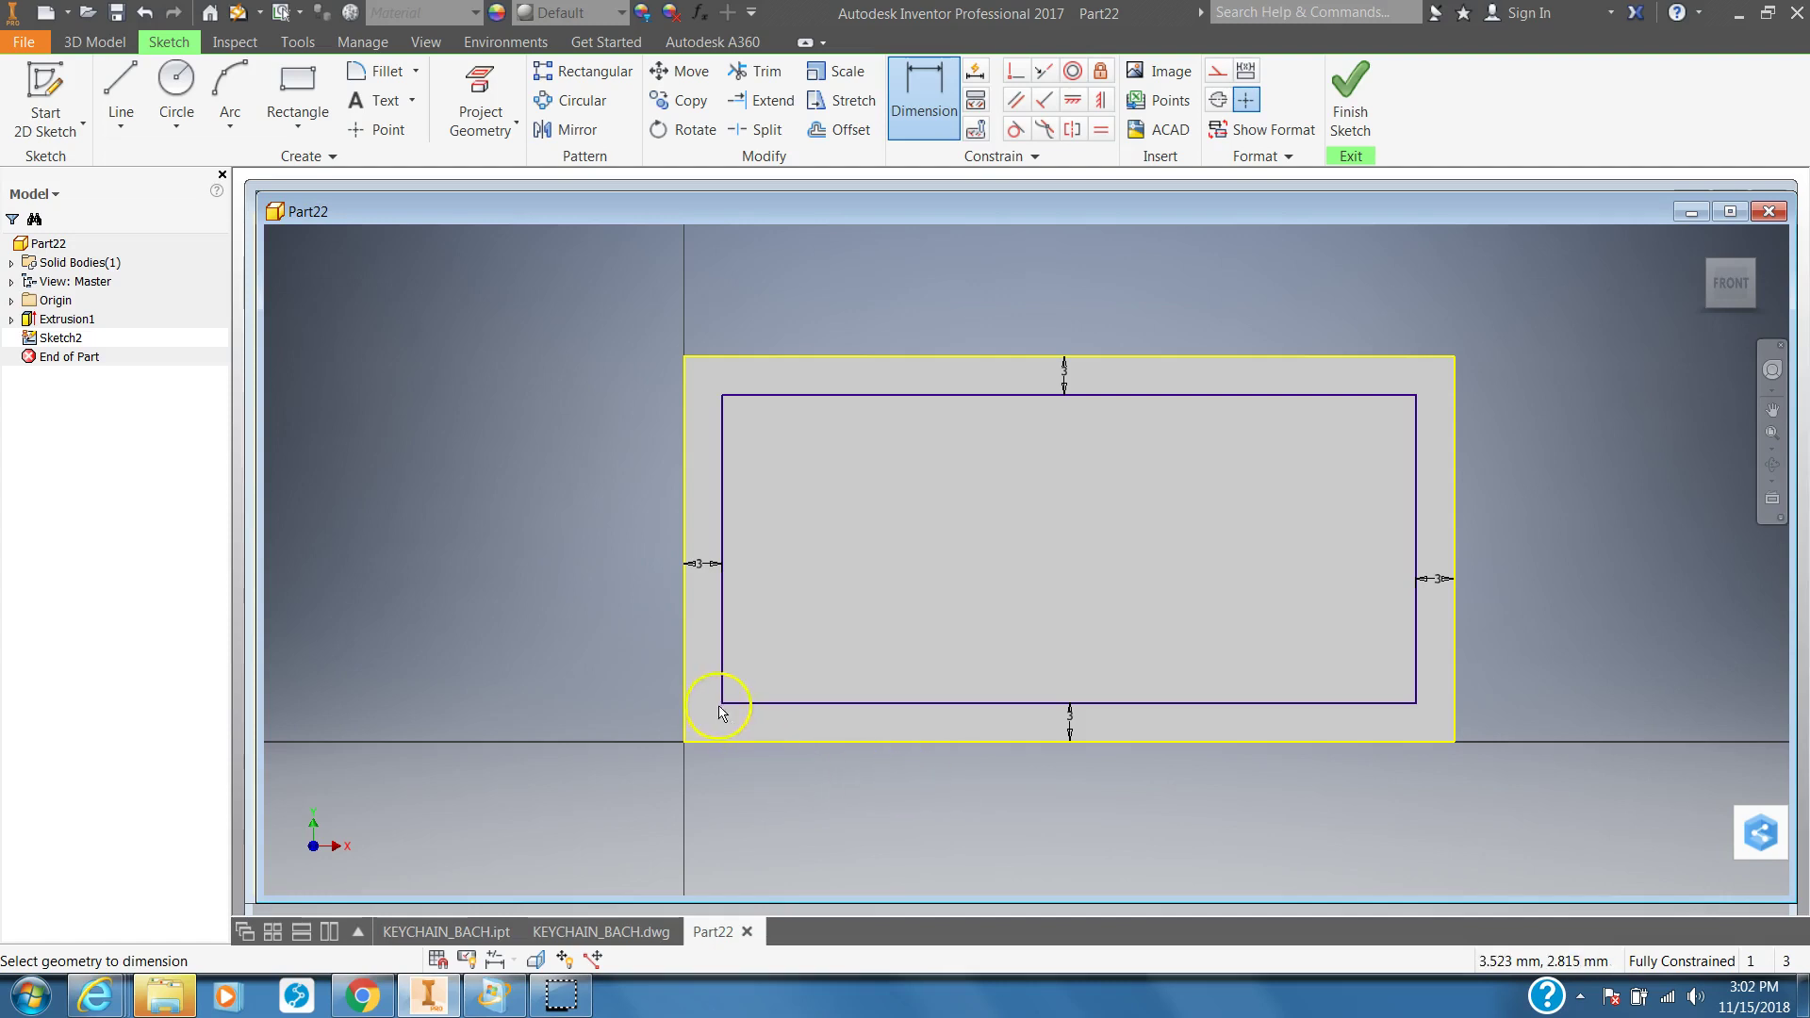
click(1353, 84)
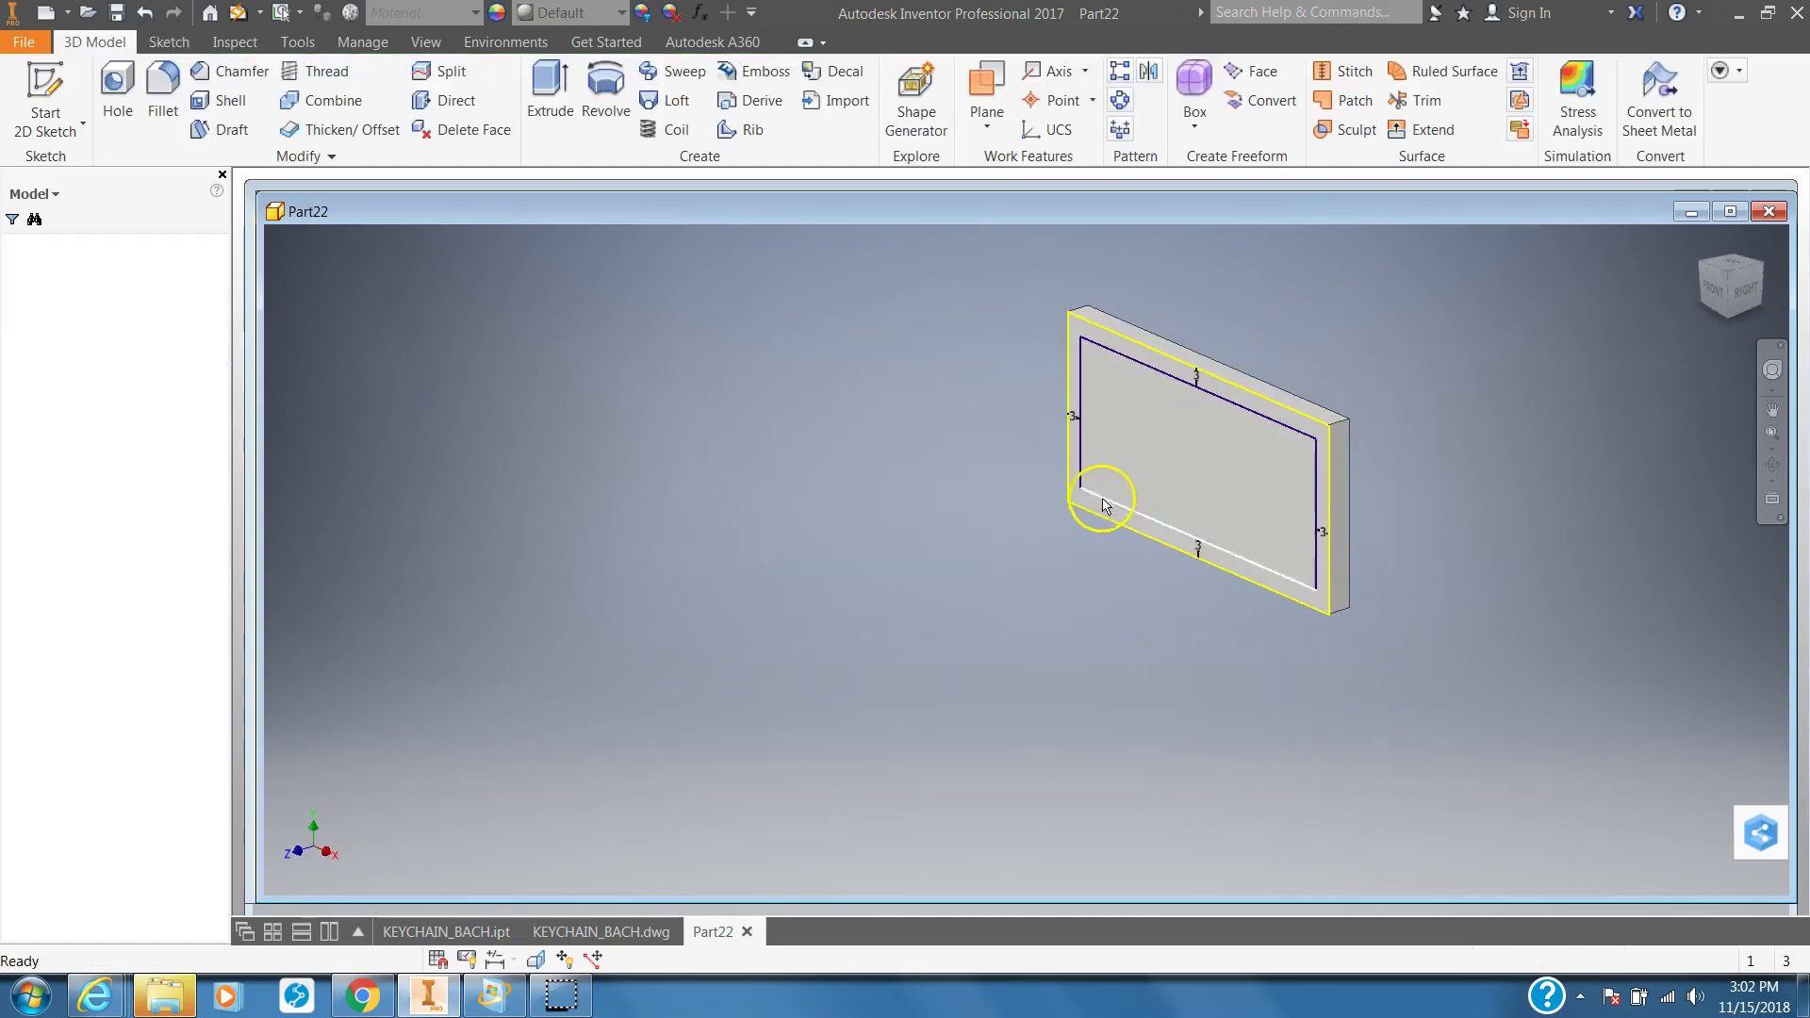
- Examine the recess depth dimension in the keychain drawing's top view and return to the new part
click(547, 85)
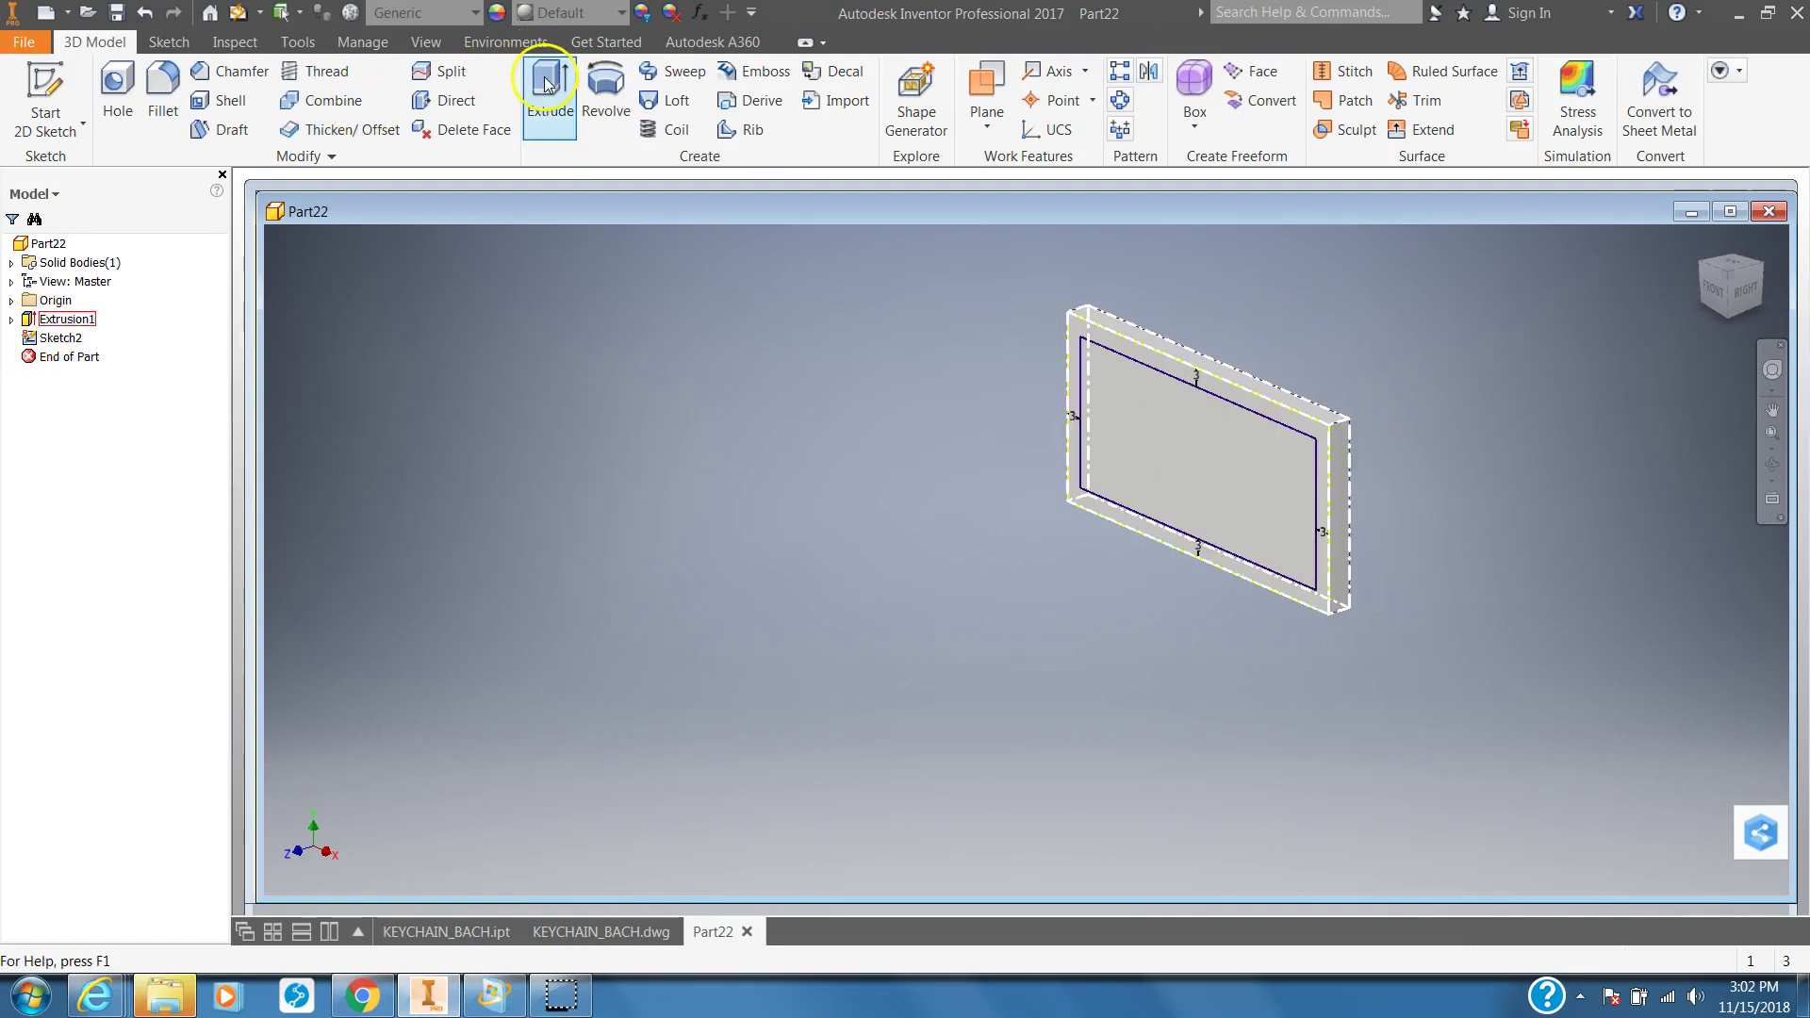
click(613, 932)
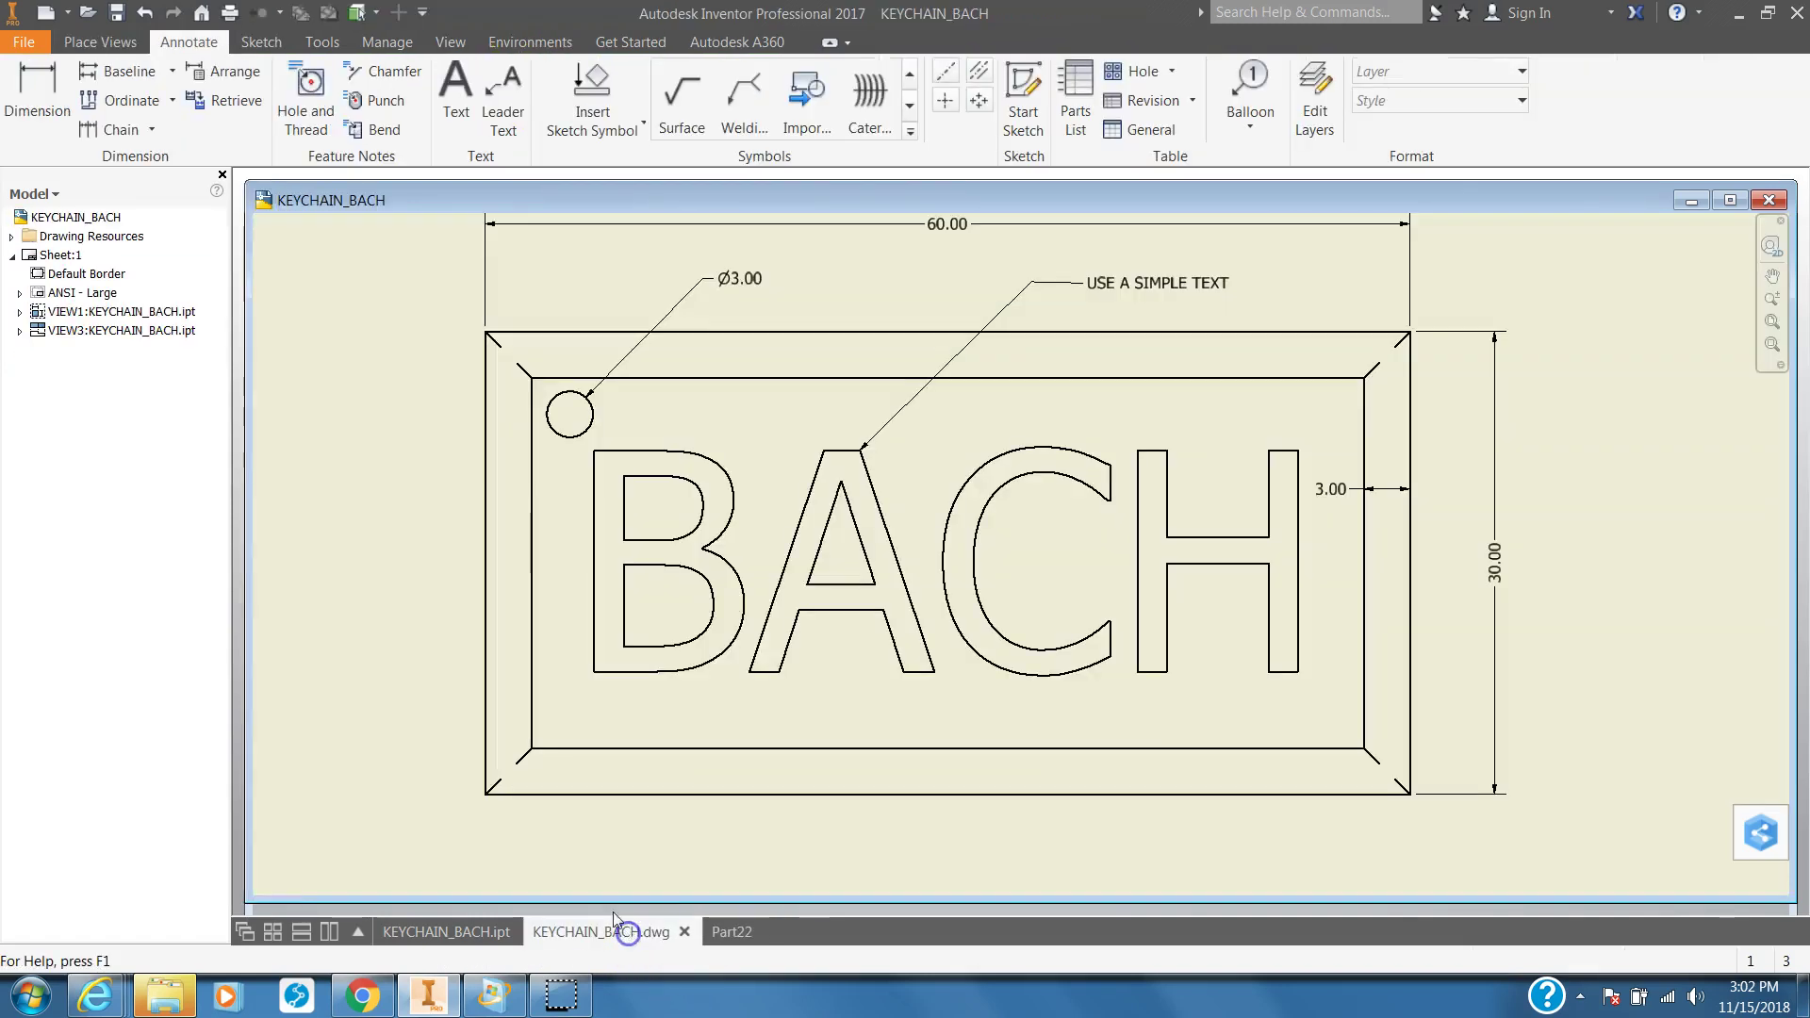
scroll(807, 599, down, 5)
mouse_move(970, 456)
middle_down()
mouse_move(1062, 389)
mouse_move(1023, 441)
middle_up()
scroll(935, 460, up, 3)
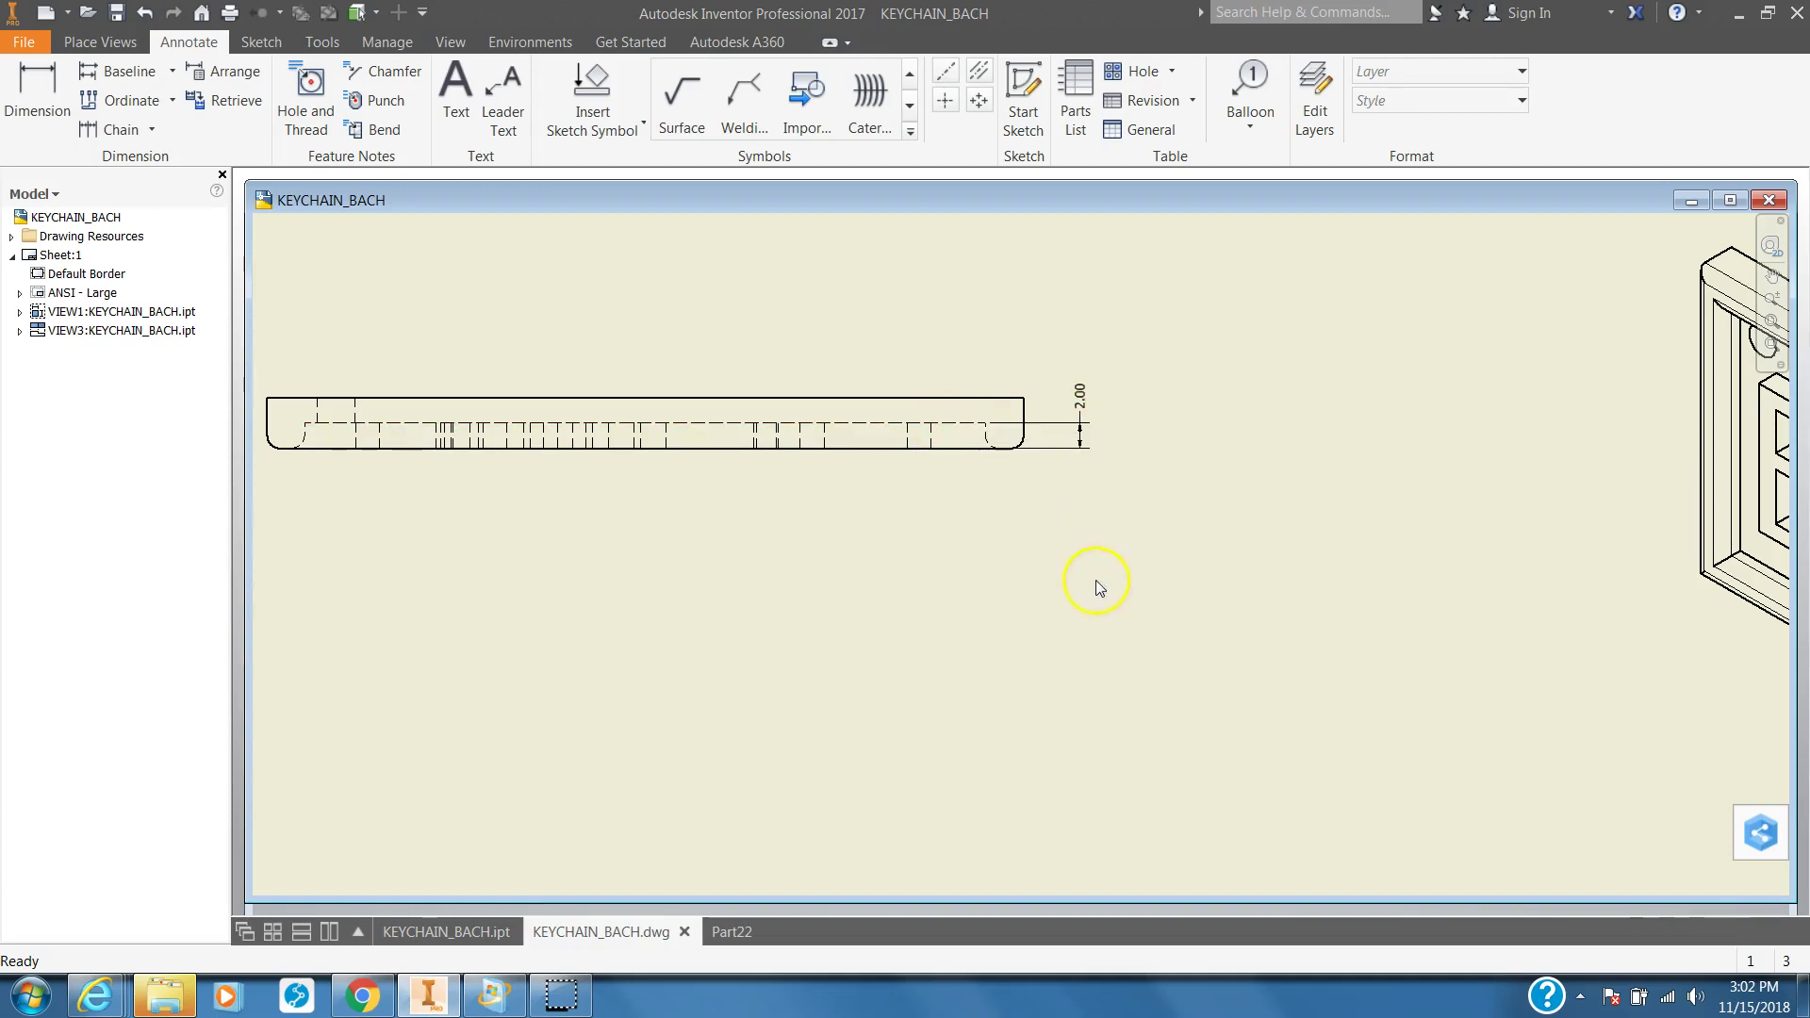
click(730, 932)
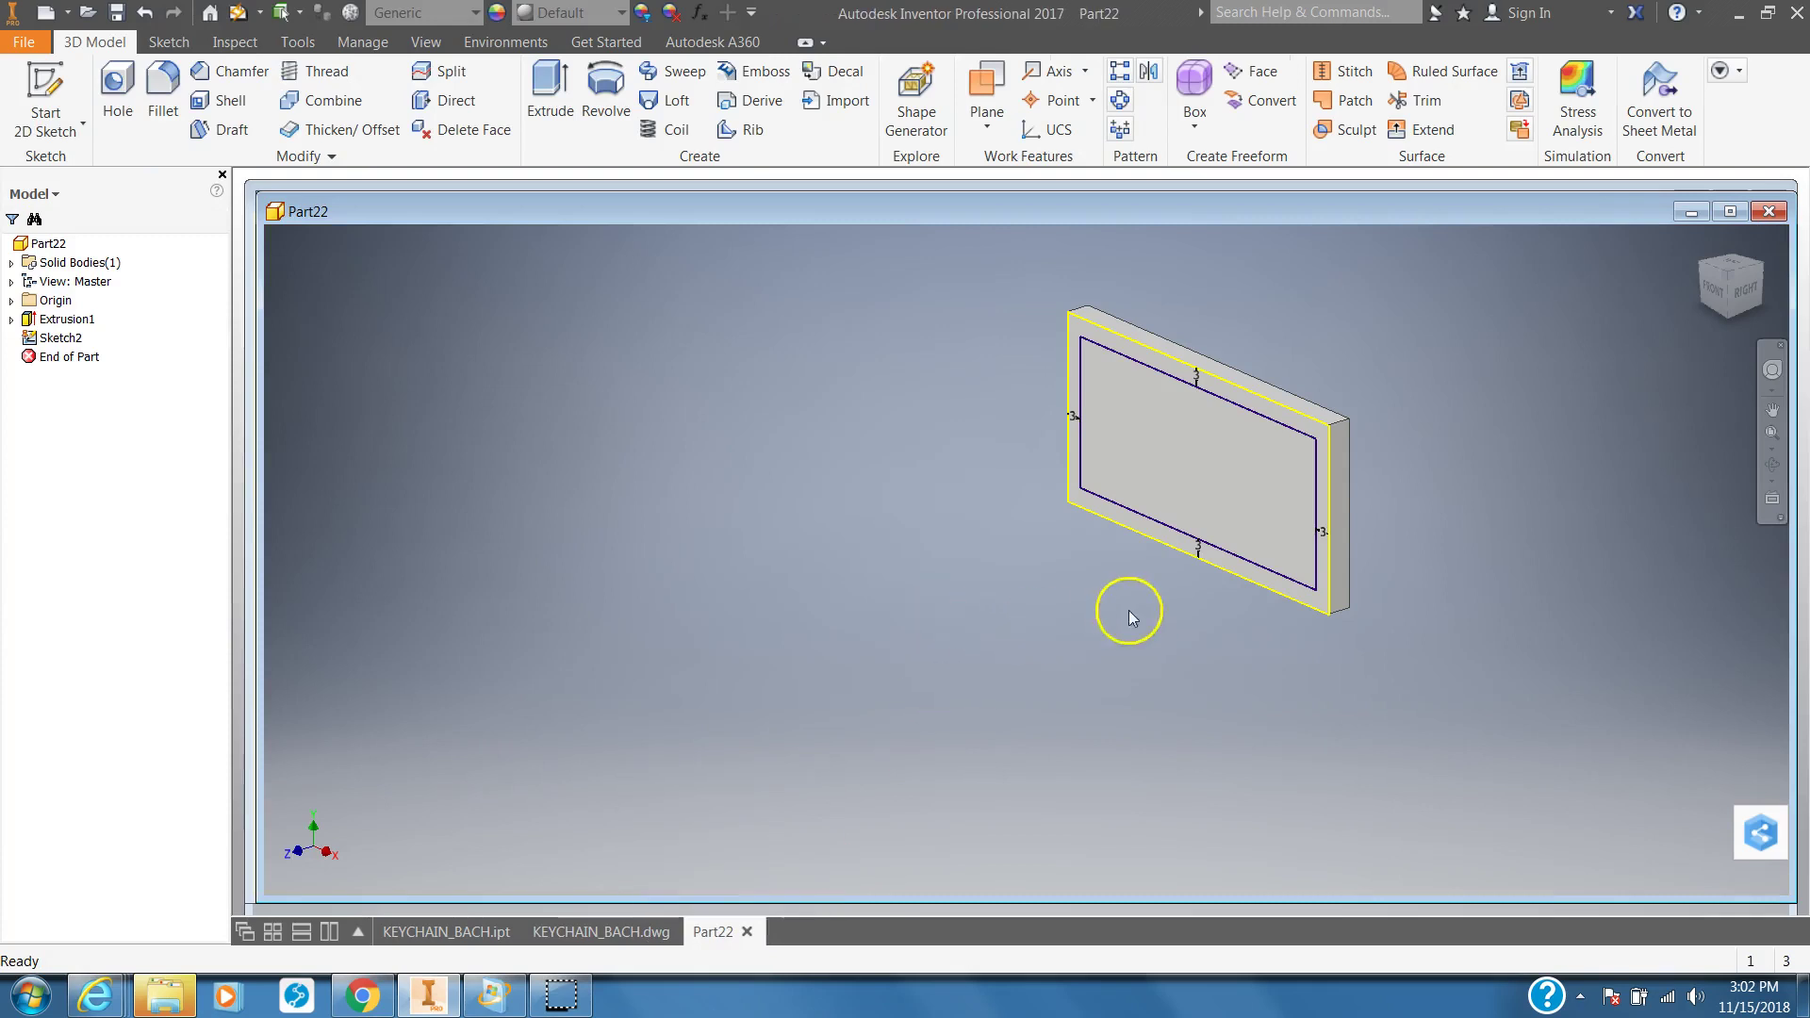
click(561, 90)
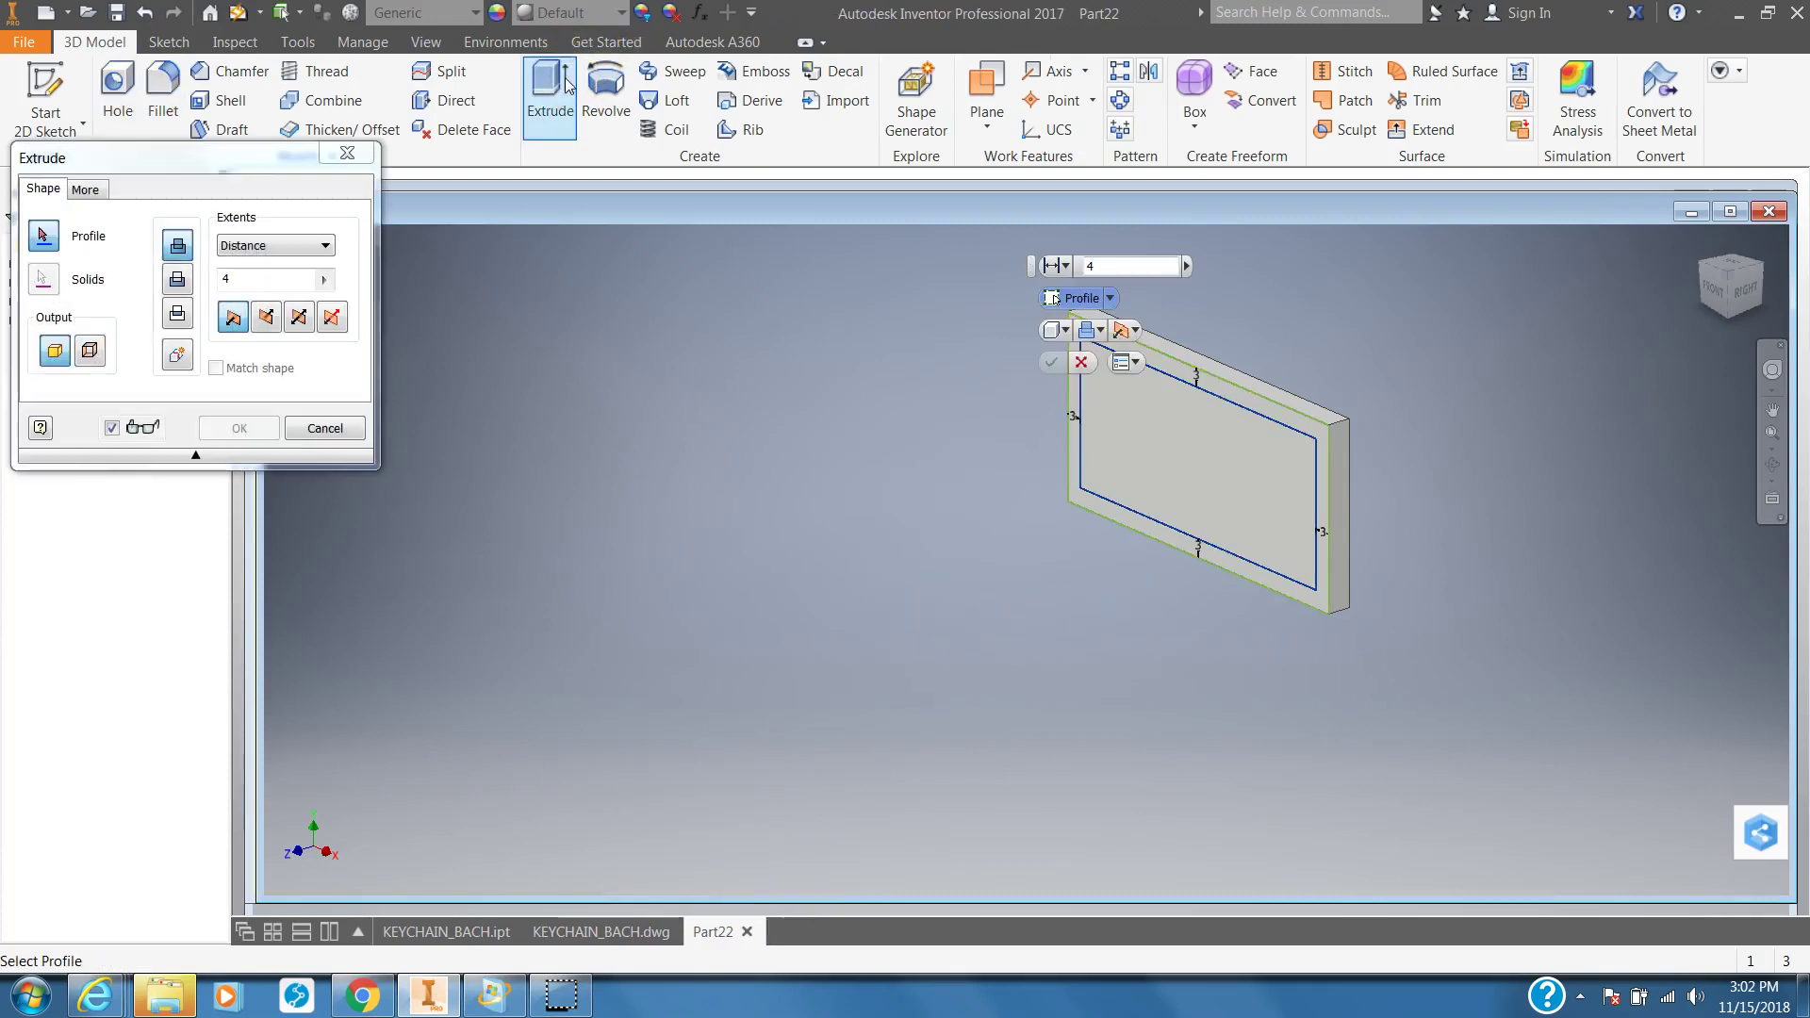
click(1098, 335)
click(1091, 386)
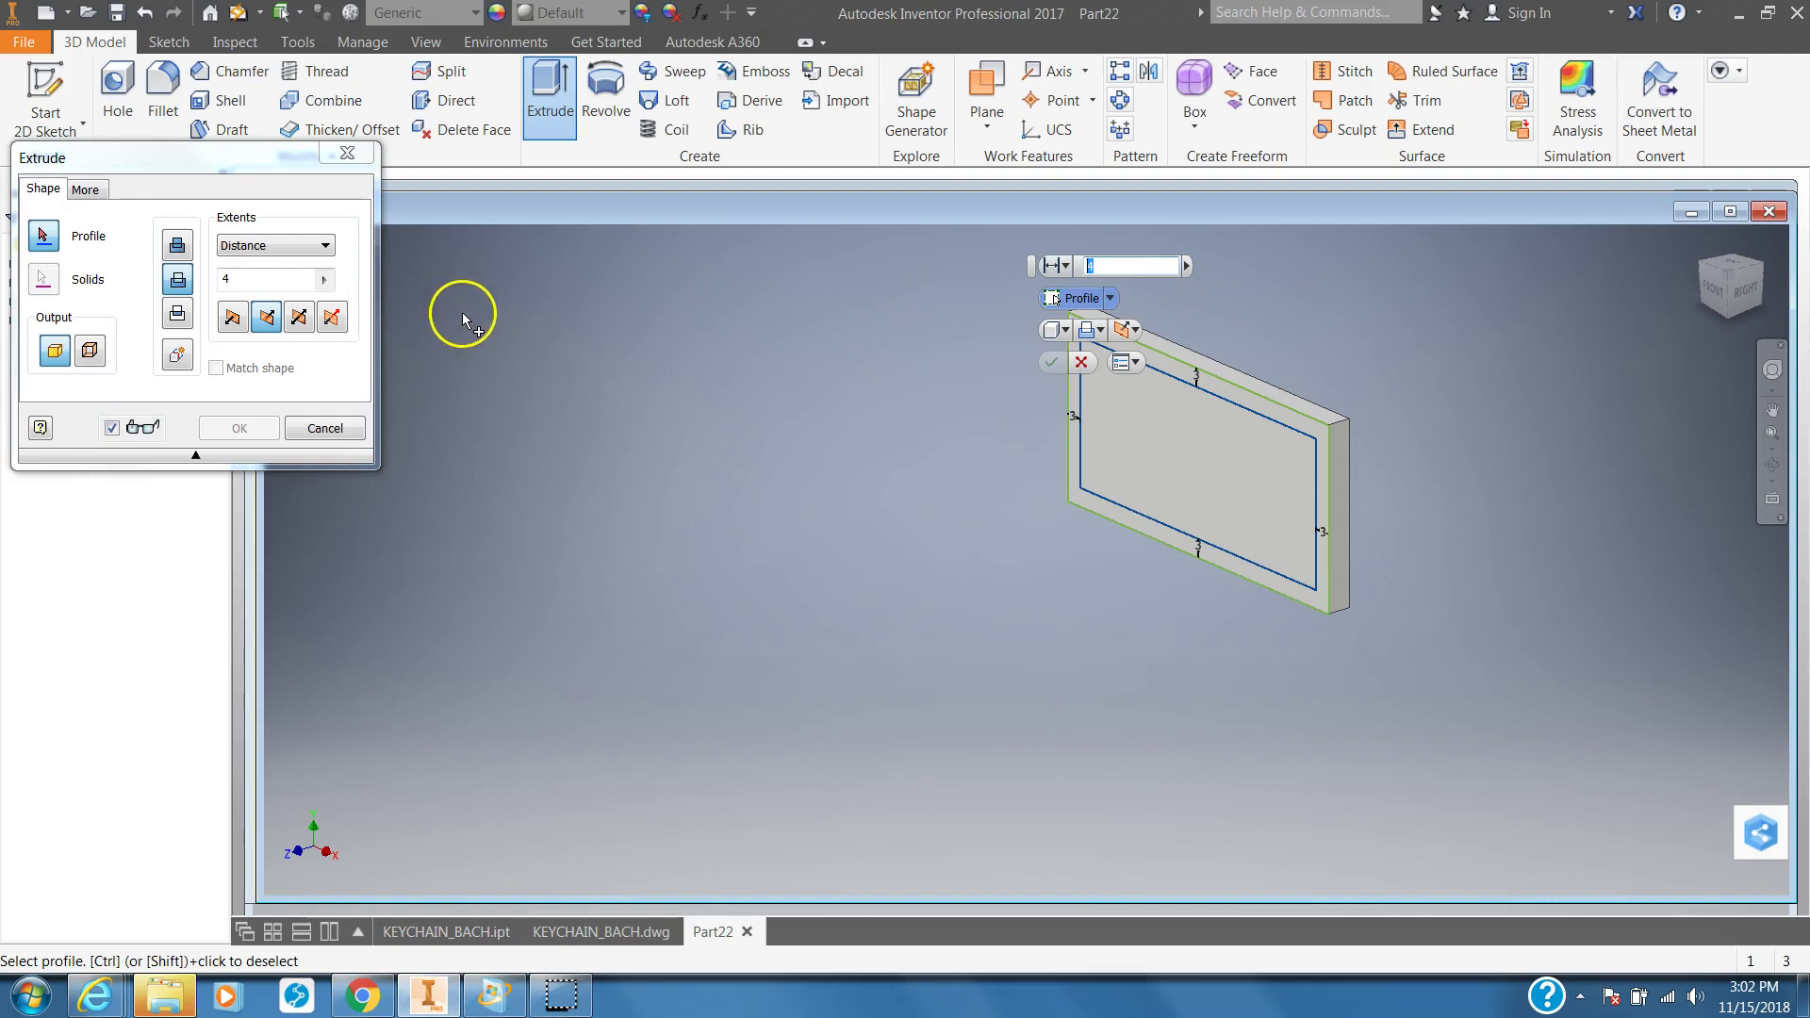
text(2)
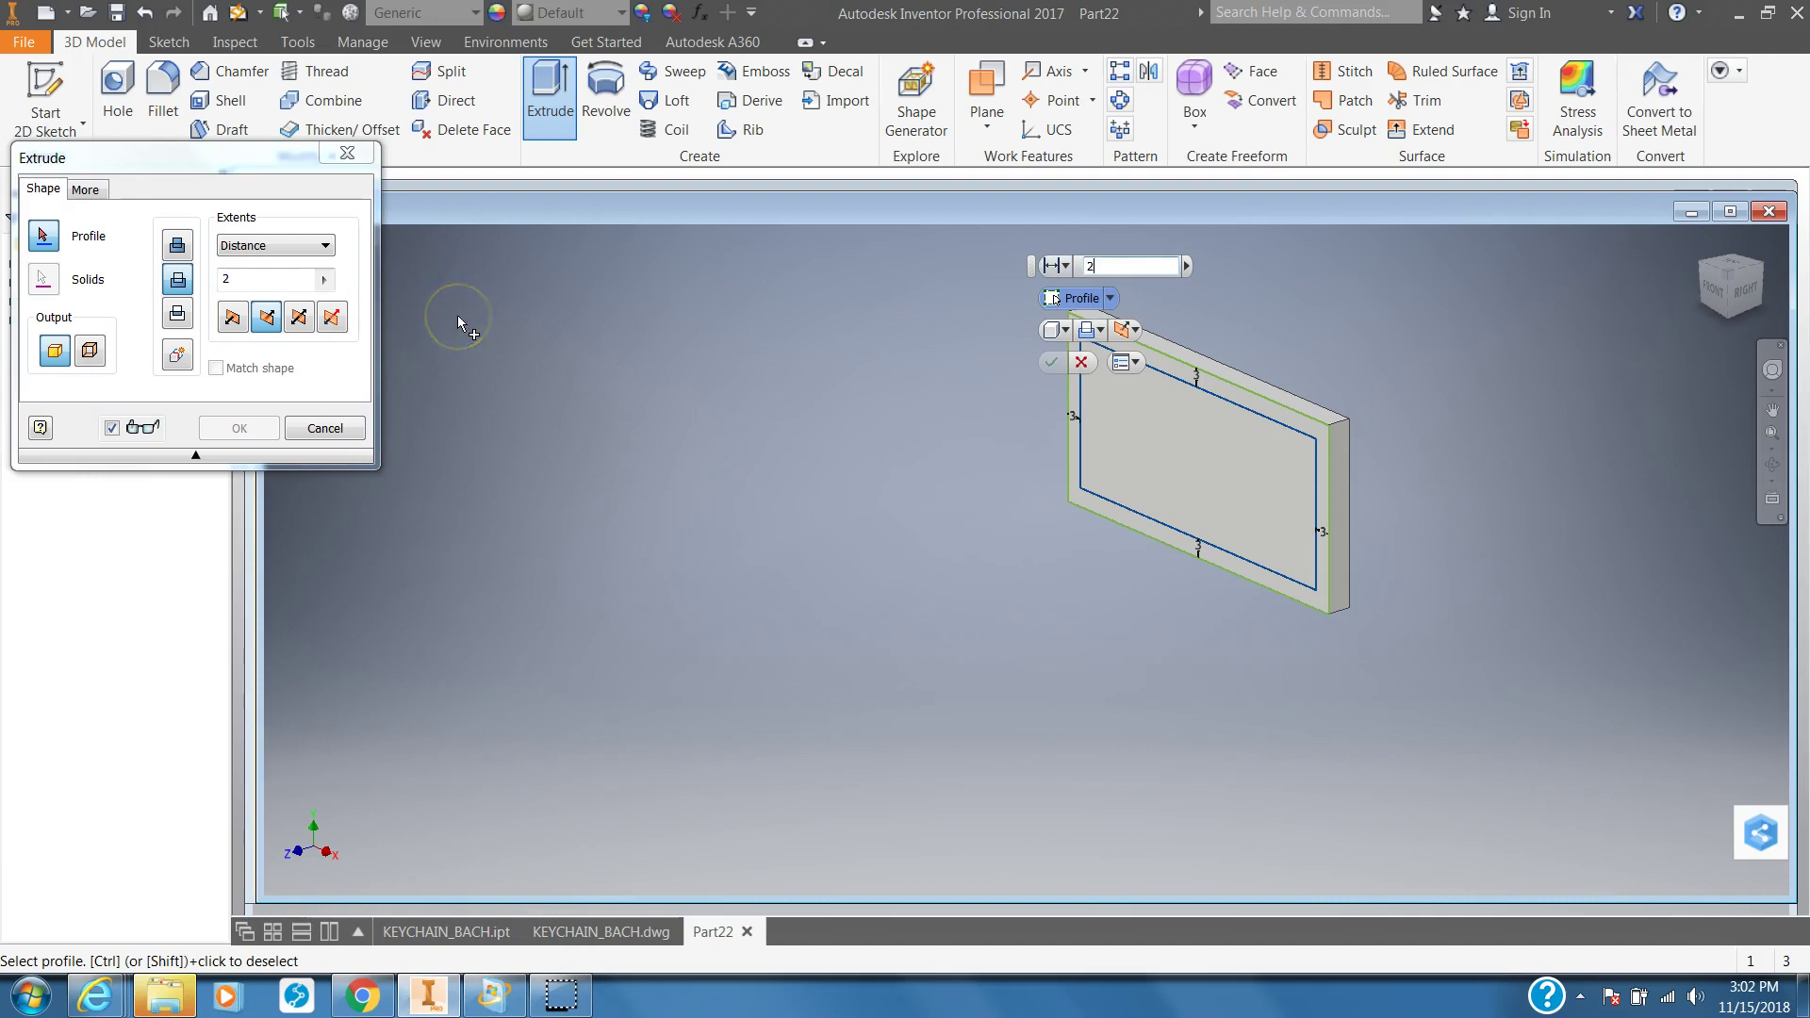
click(1141, 440)
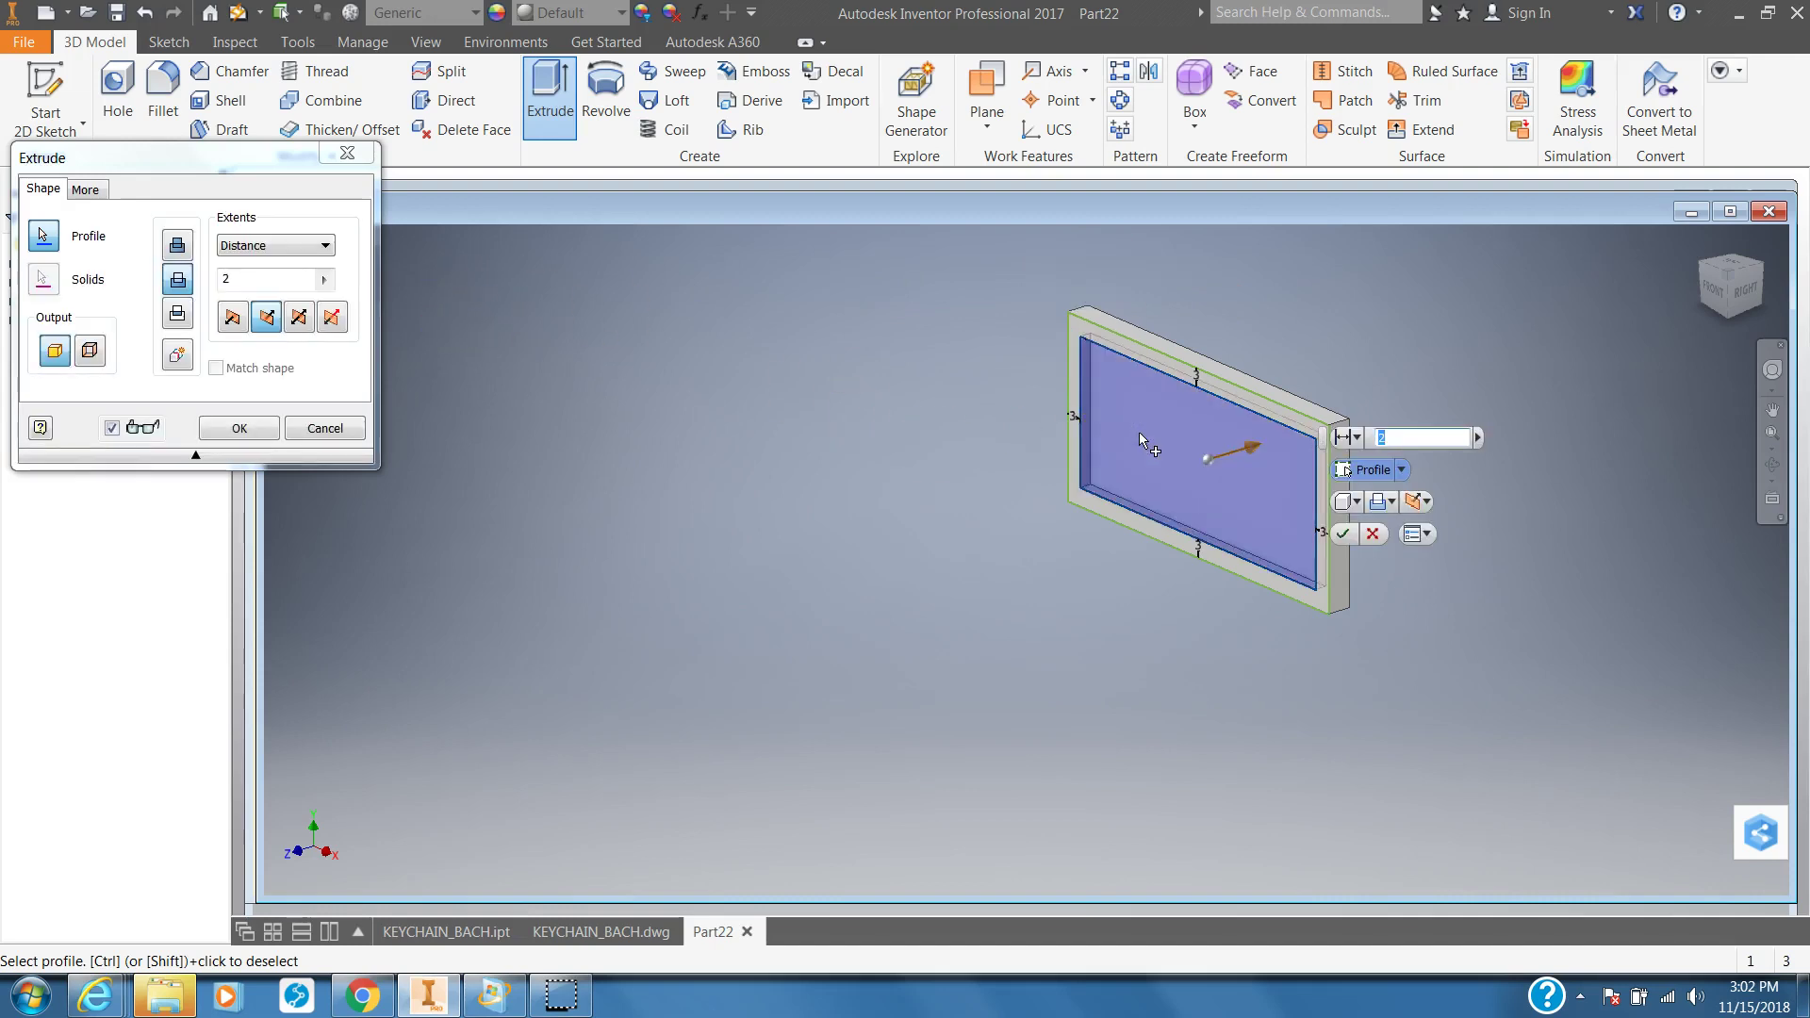
click(1374, 534)
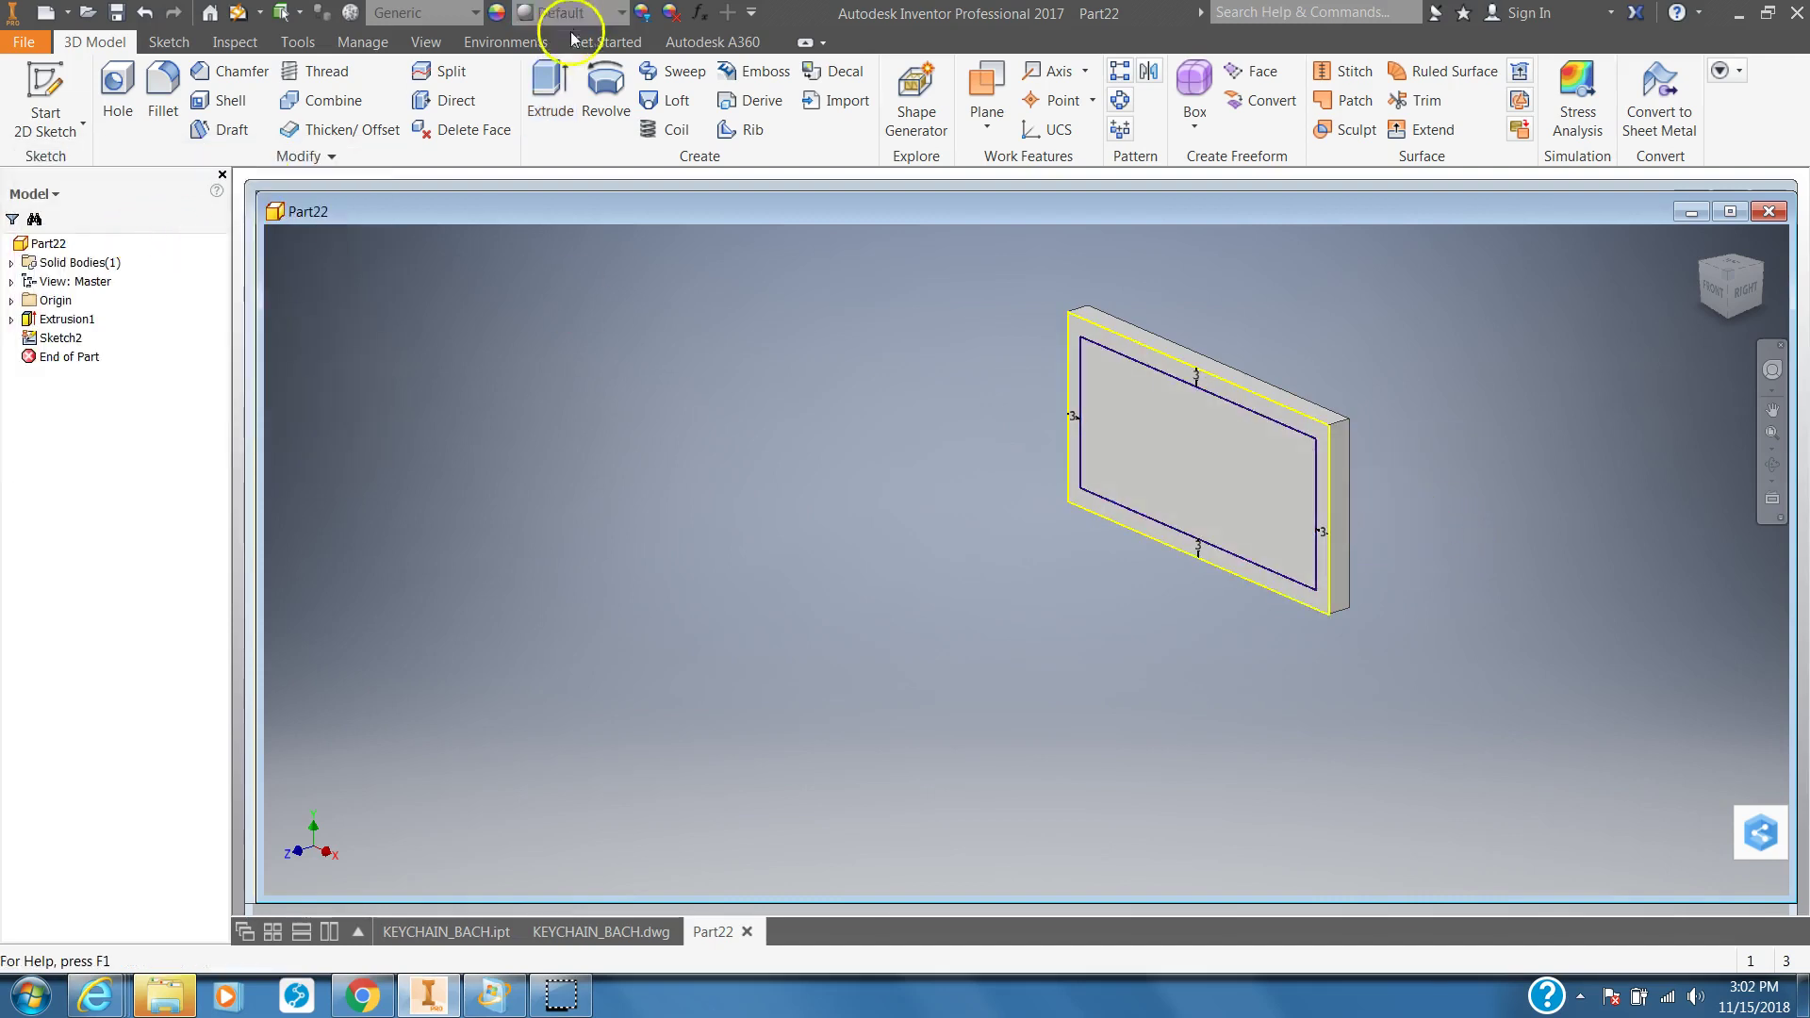
- Cut the inner rectangle 2 mm deep into the plate with Extrude to form the recess
click(547, 75)
click(1101, 330)
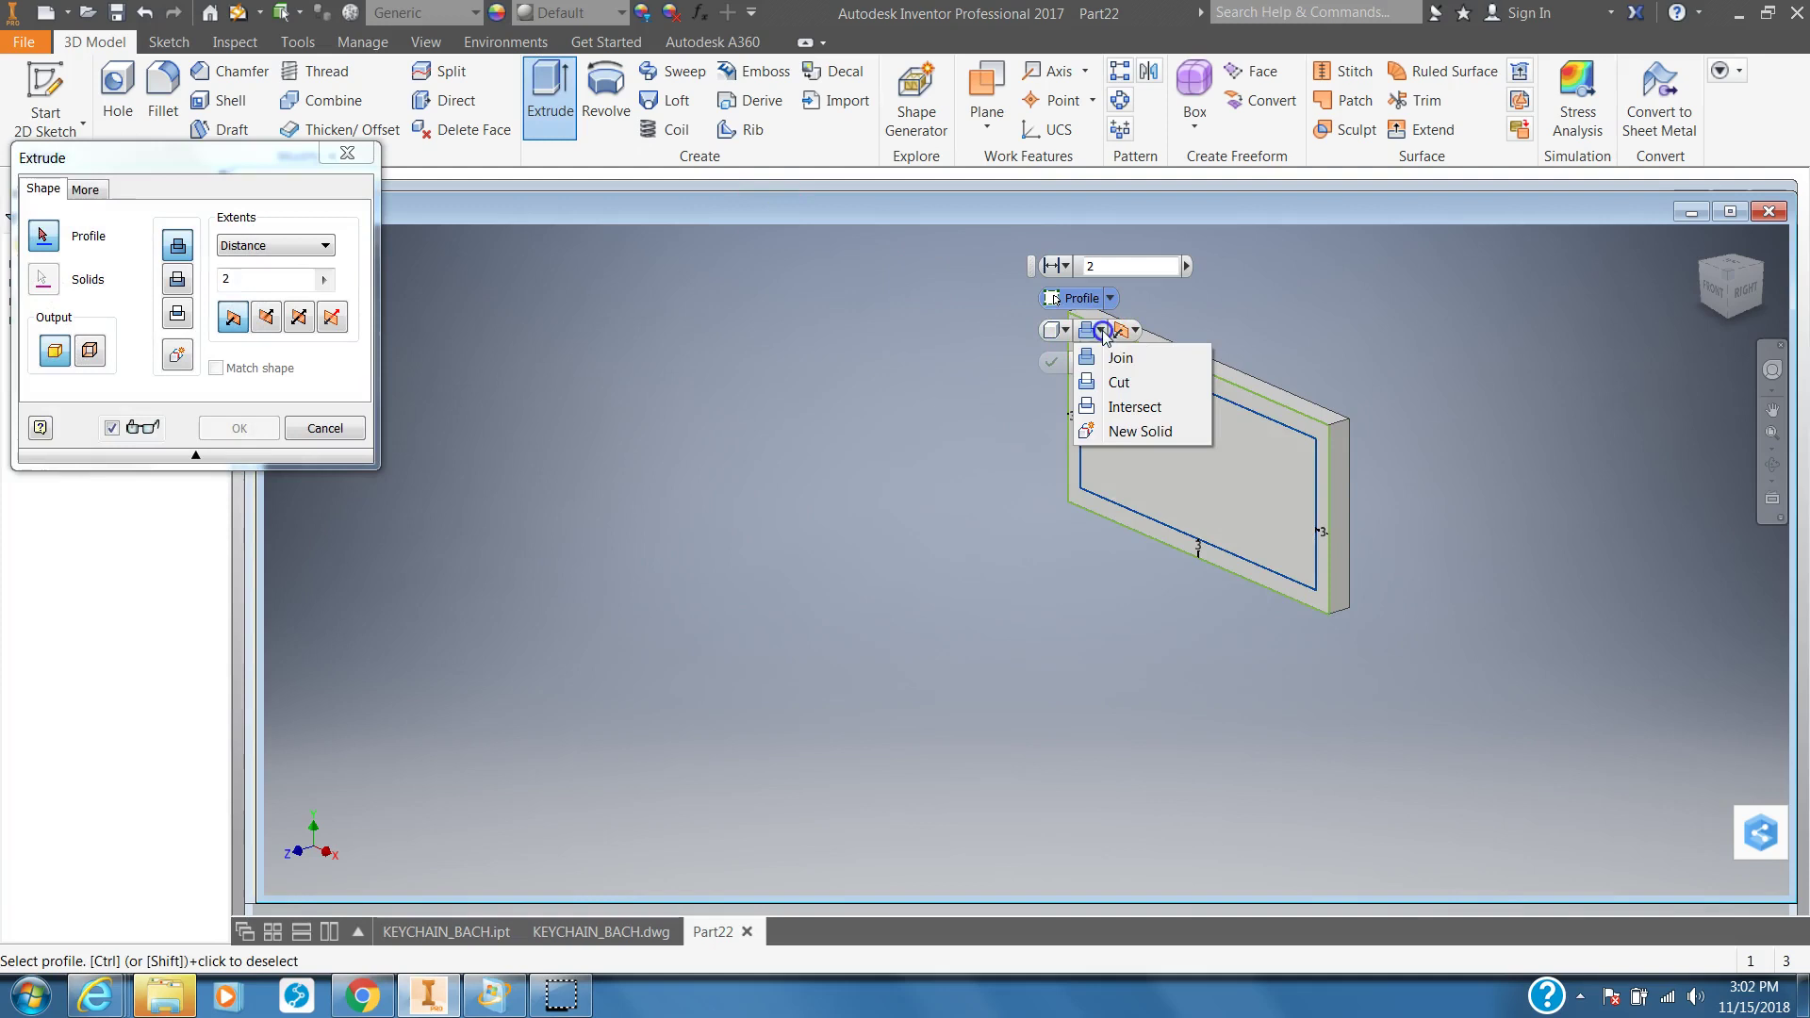
click(1118, 383)
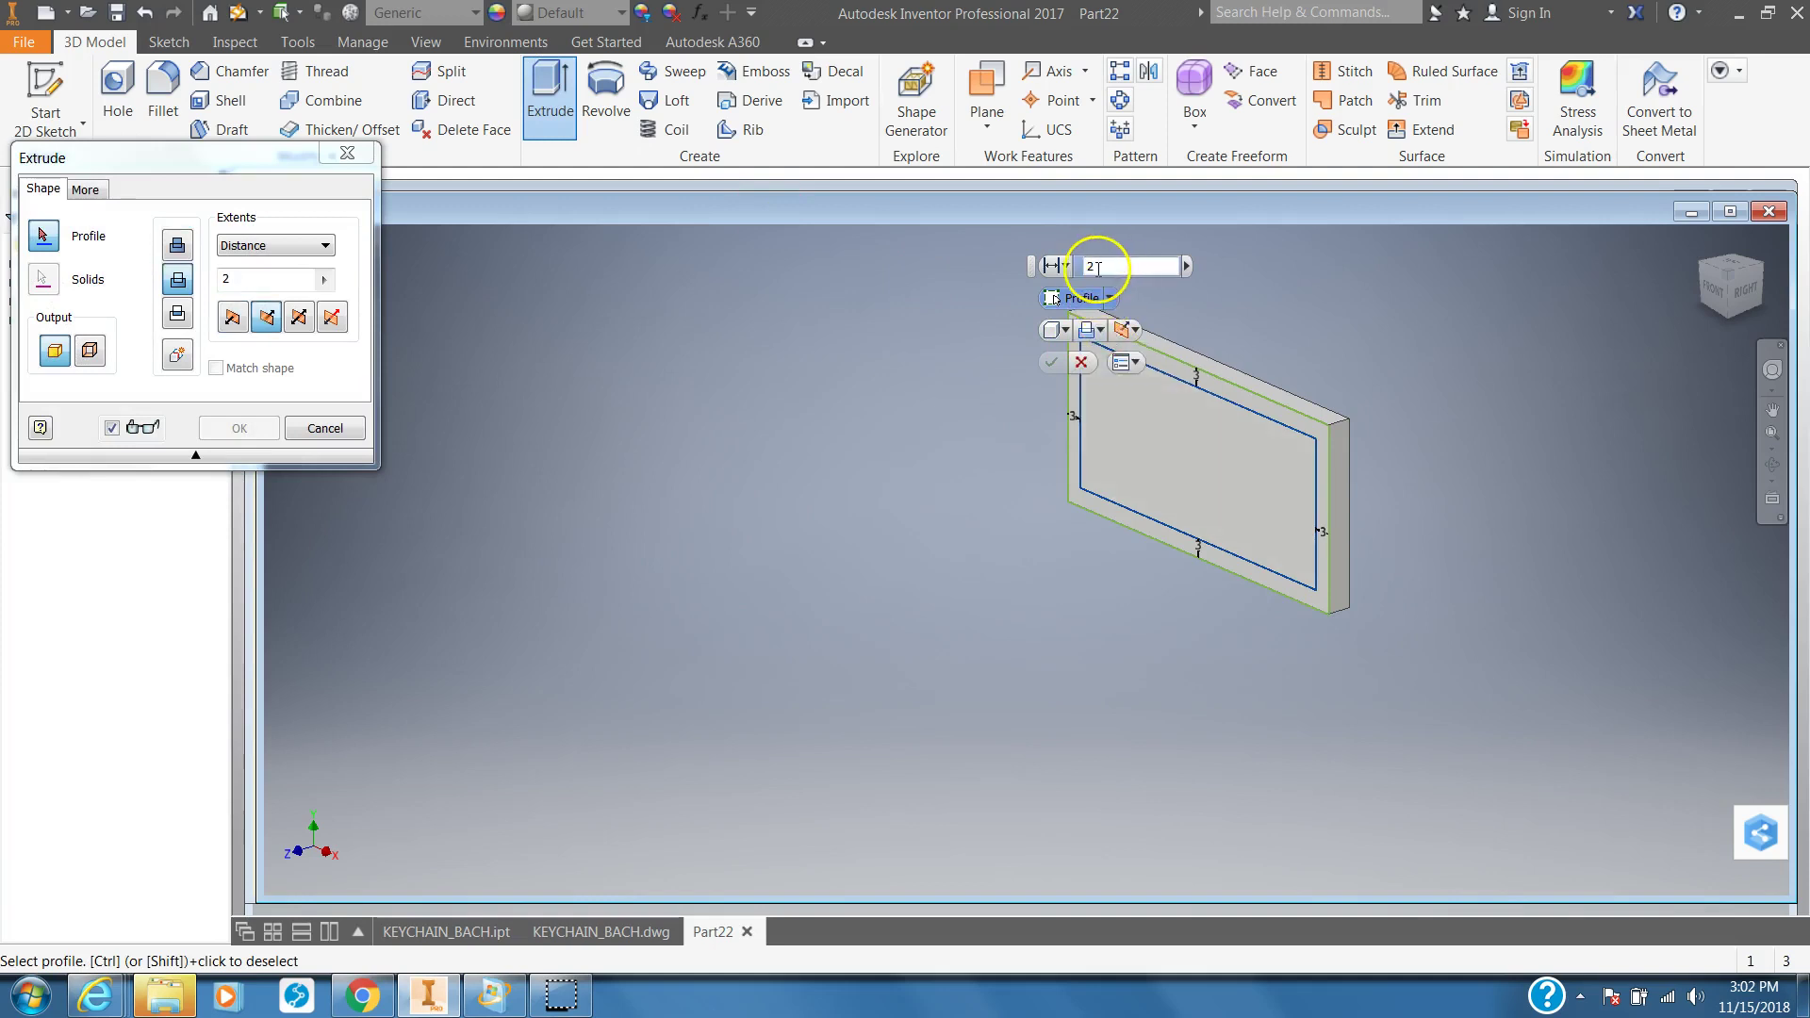
click(1149, 453)
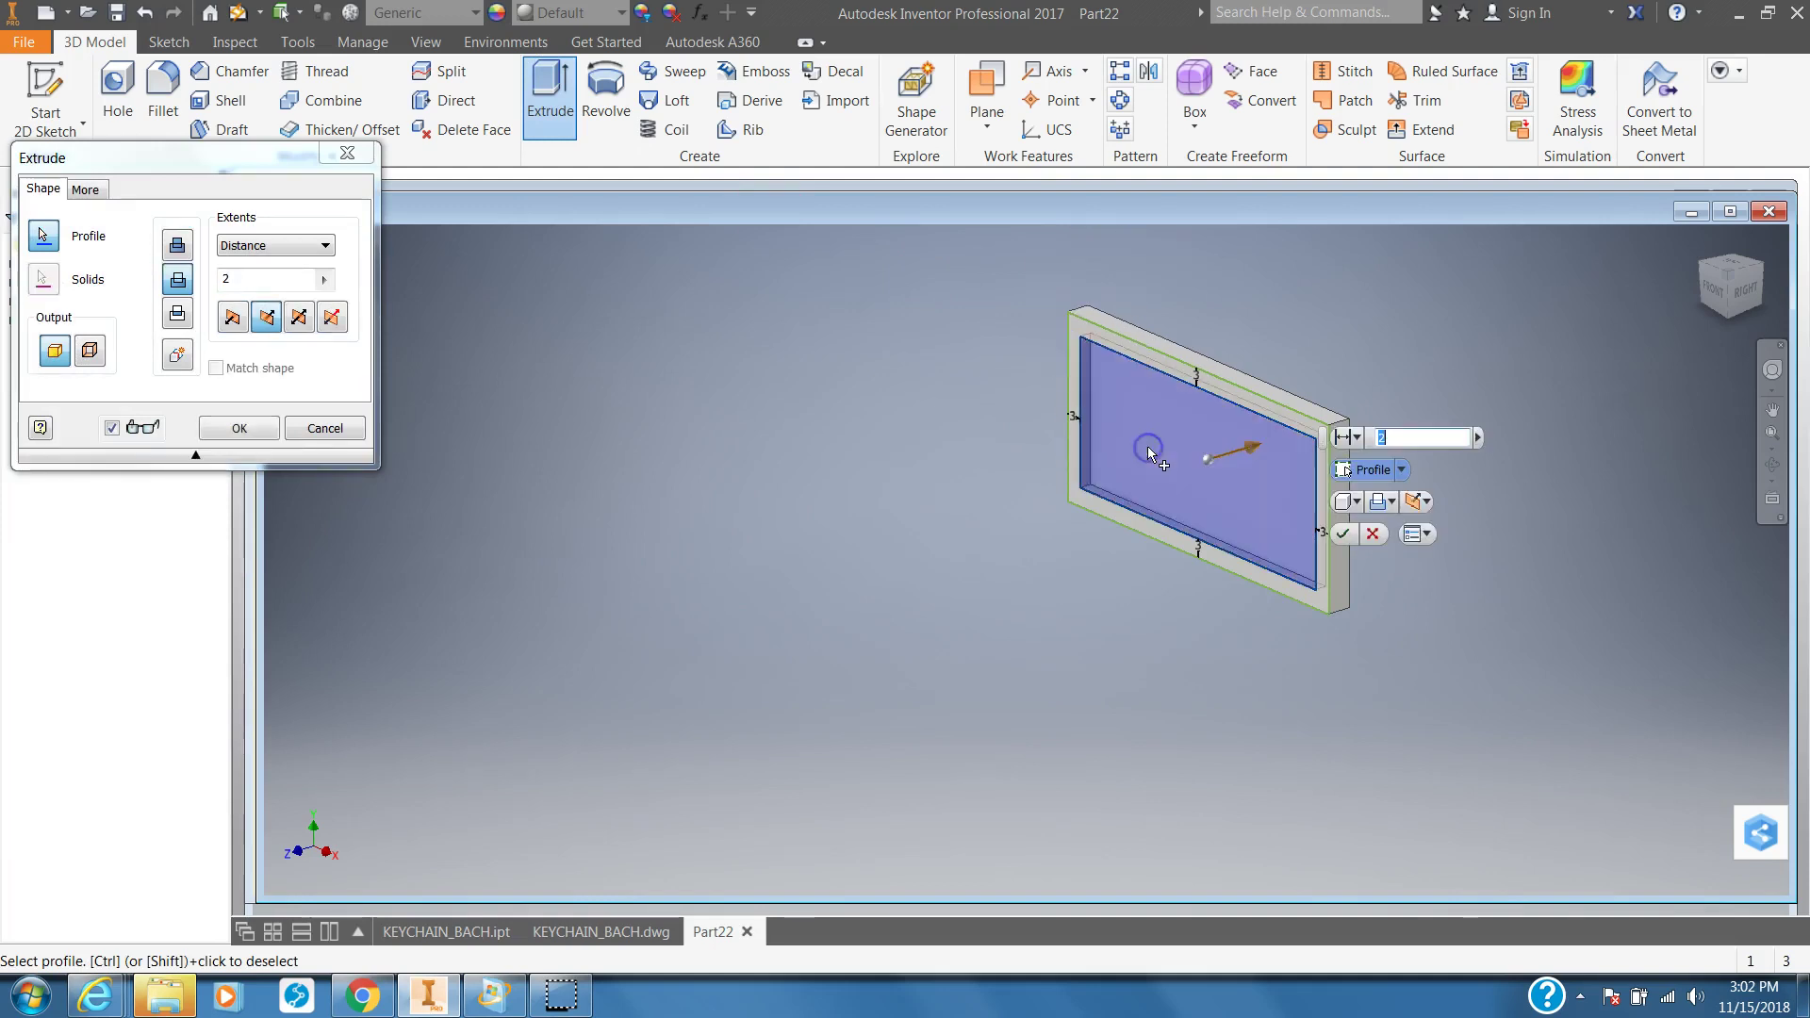
click(1339, 535)
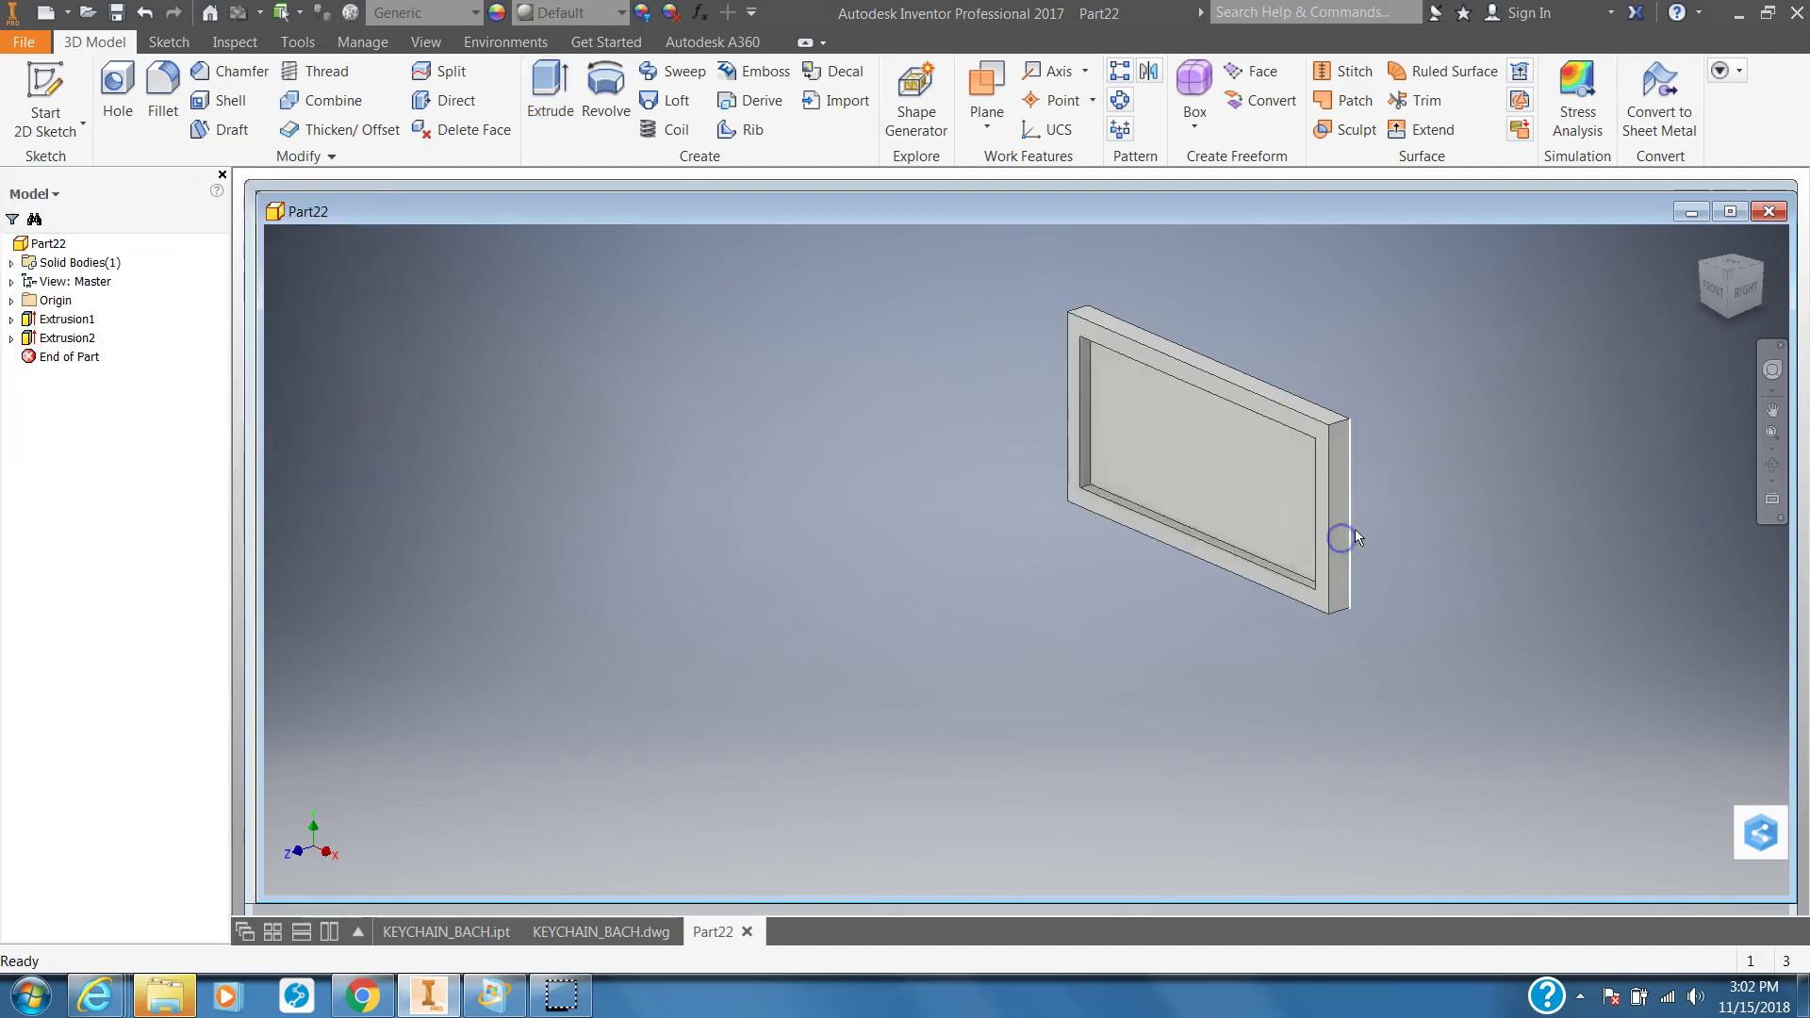
middle_drag(941, 436, 631, 505)
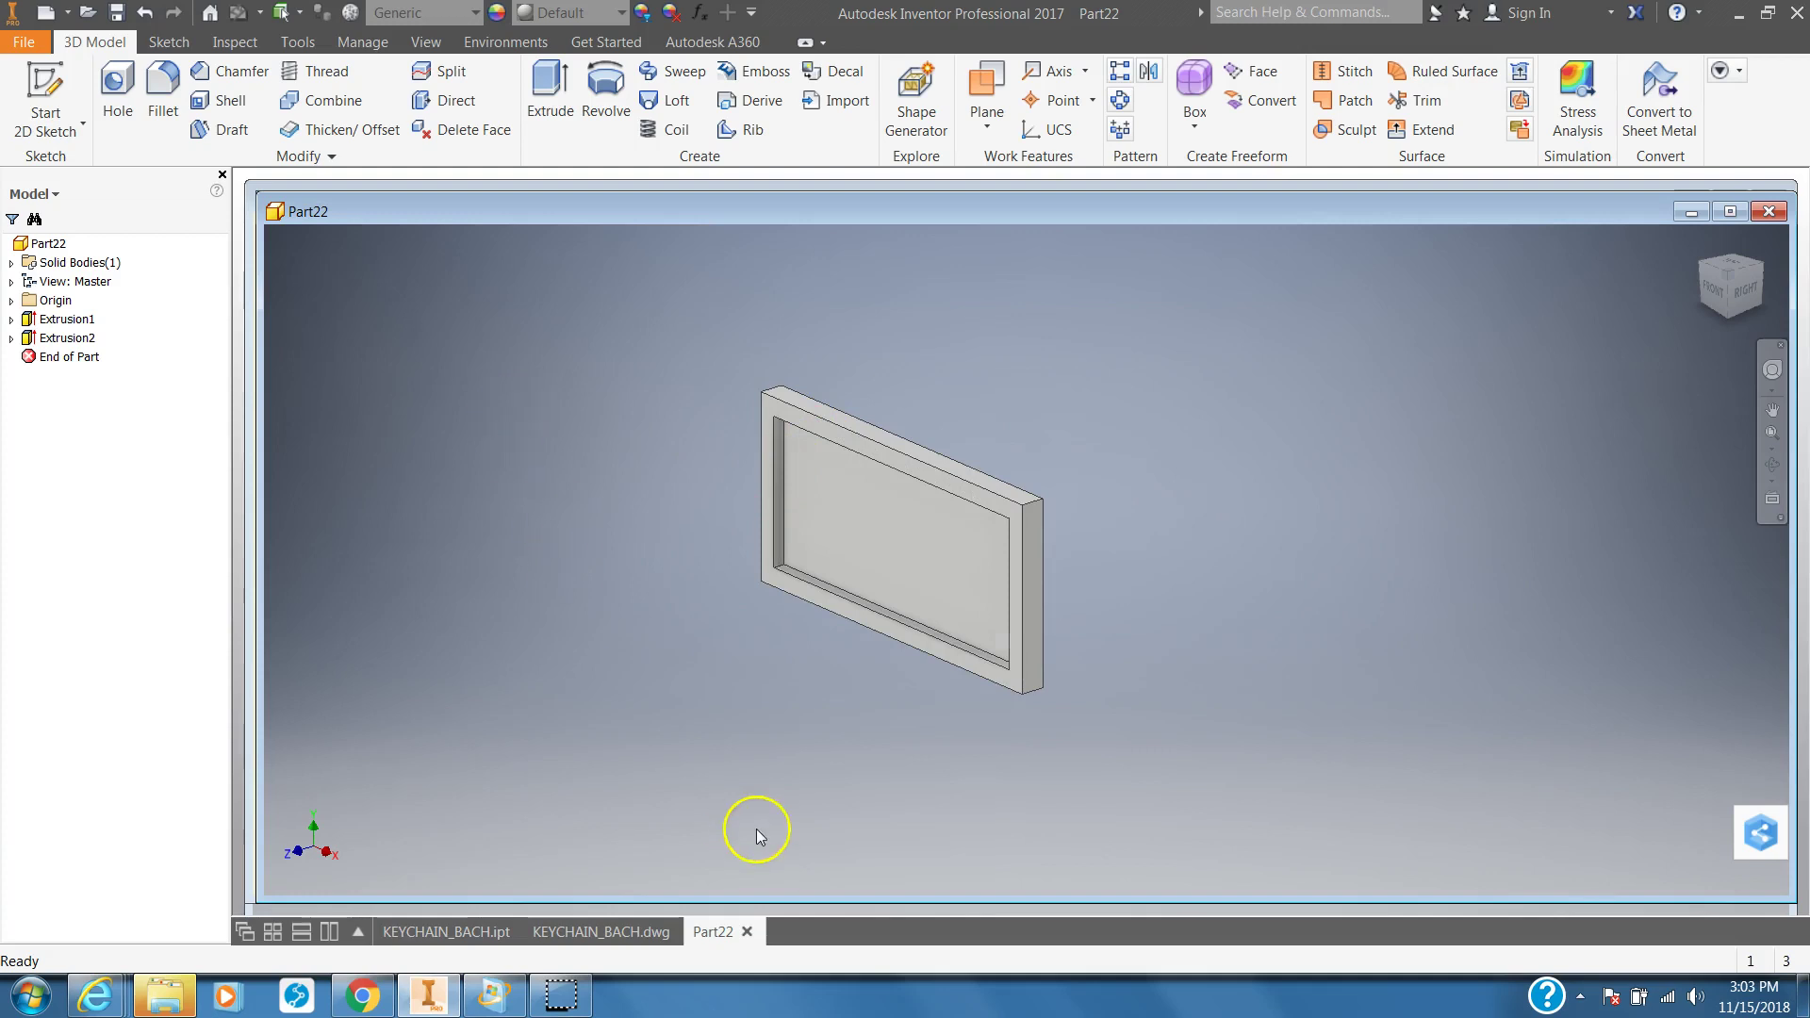
- Examine the front, top and side views in the keychain drawing for the border's details and return to the new part
click(643, 931)
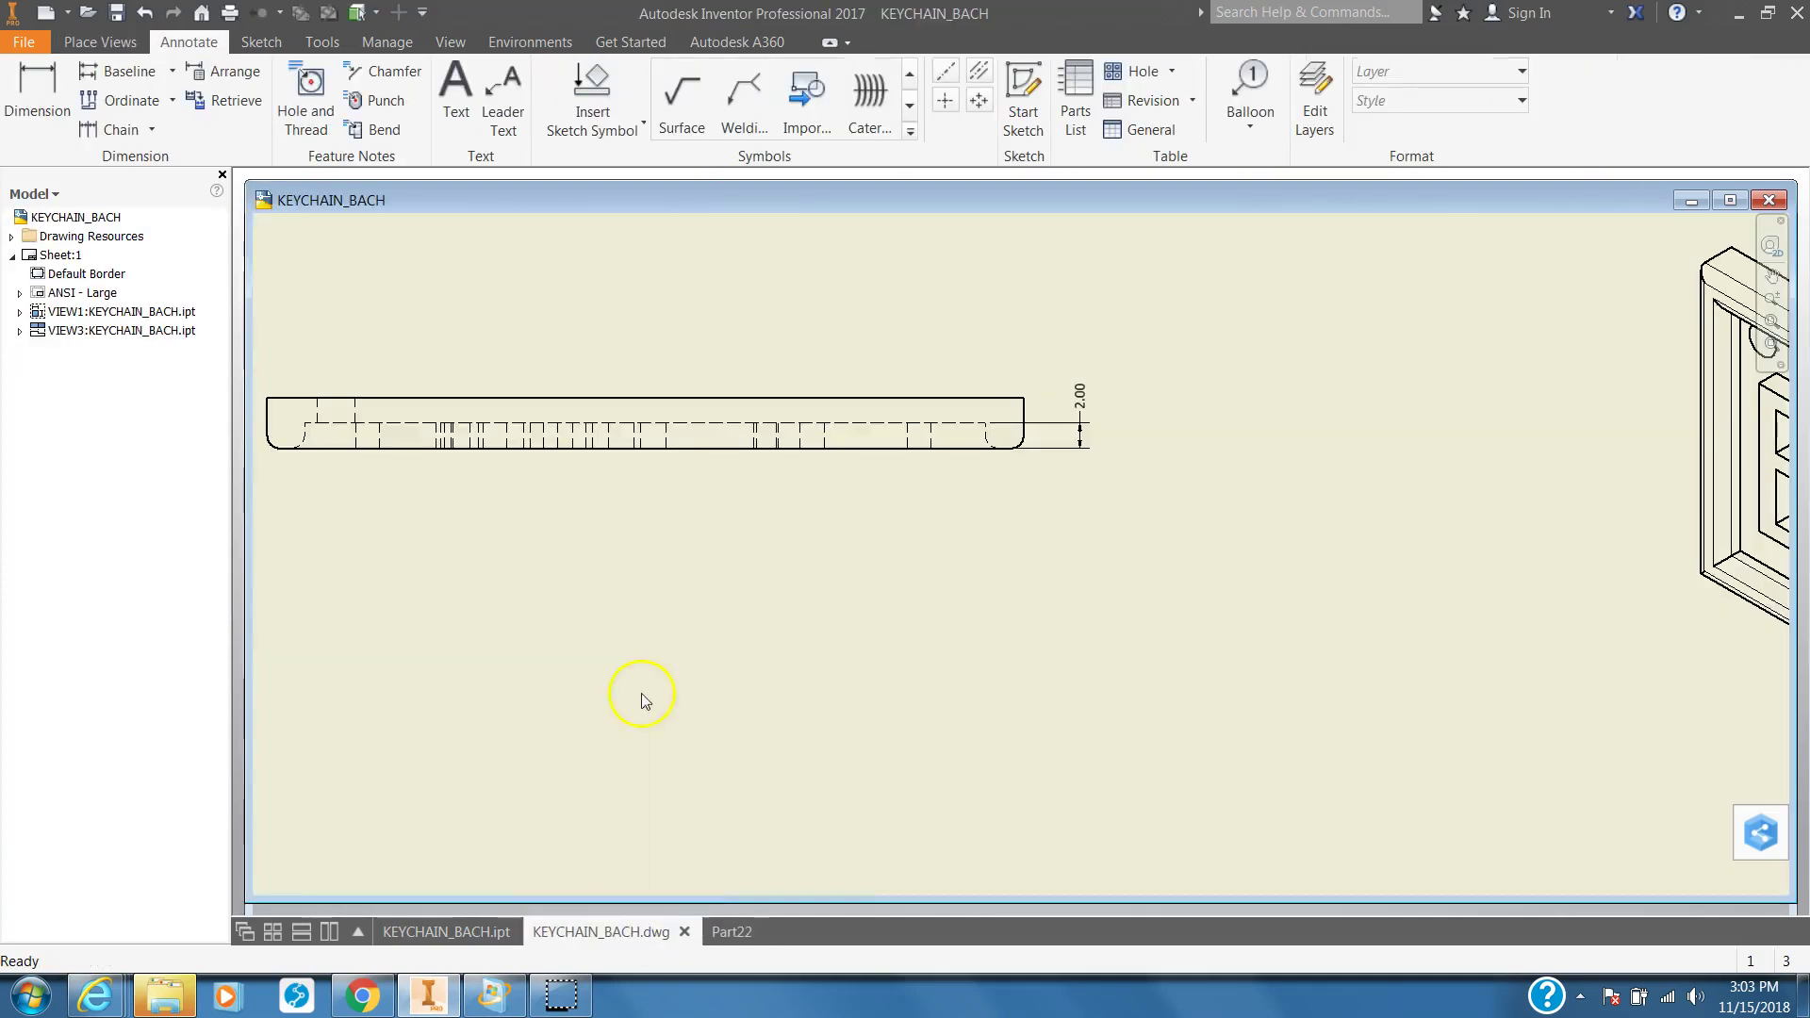
scroll(707, 594, down, 3)
scroll(731, 711, up, 3)
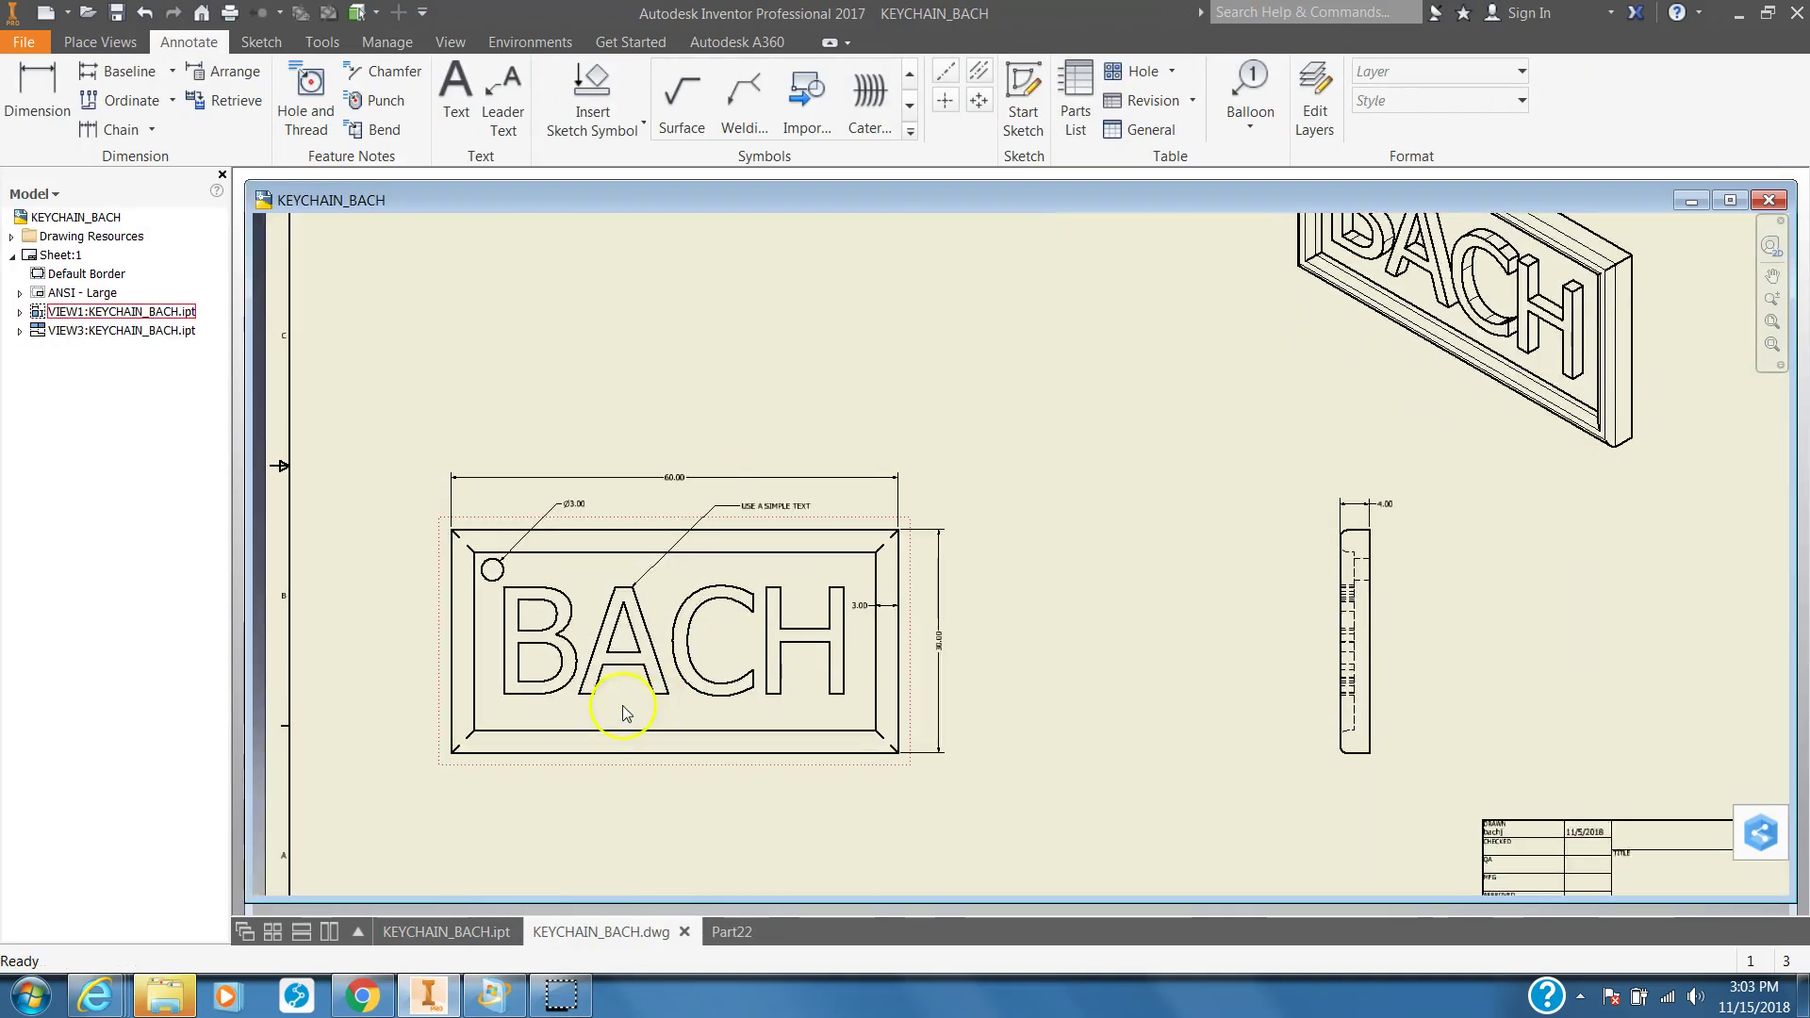
scroll(623, 706, up, 3)
scroll(607, 696, down, 3)
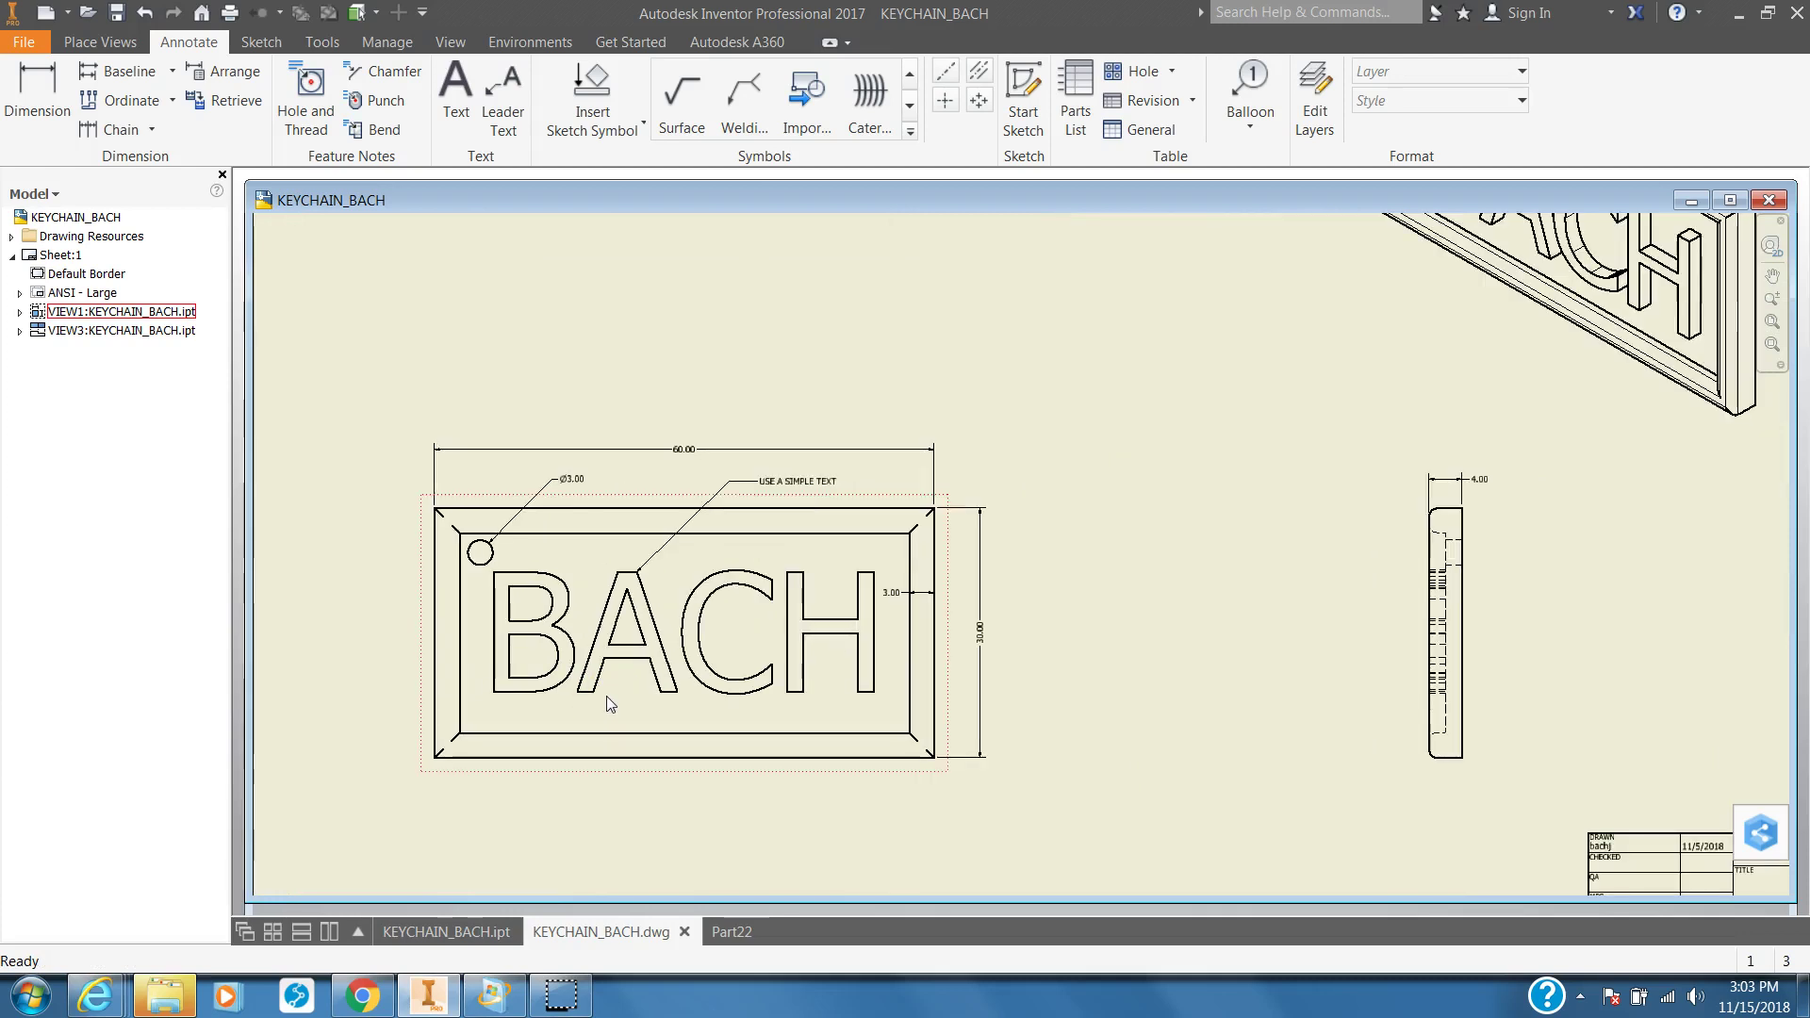
middle_drag(762, 586, 778, 773)
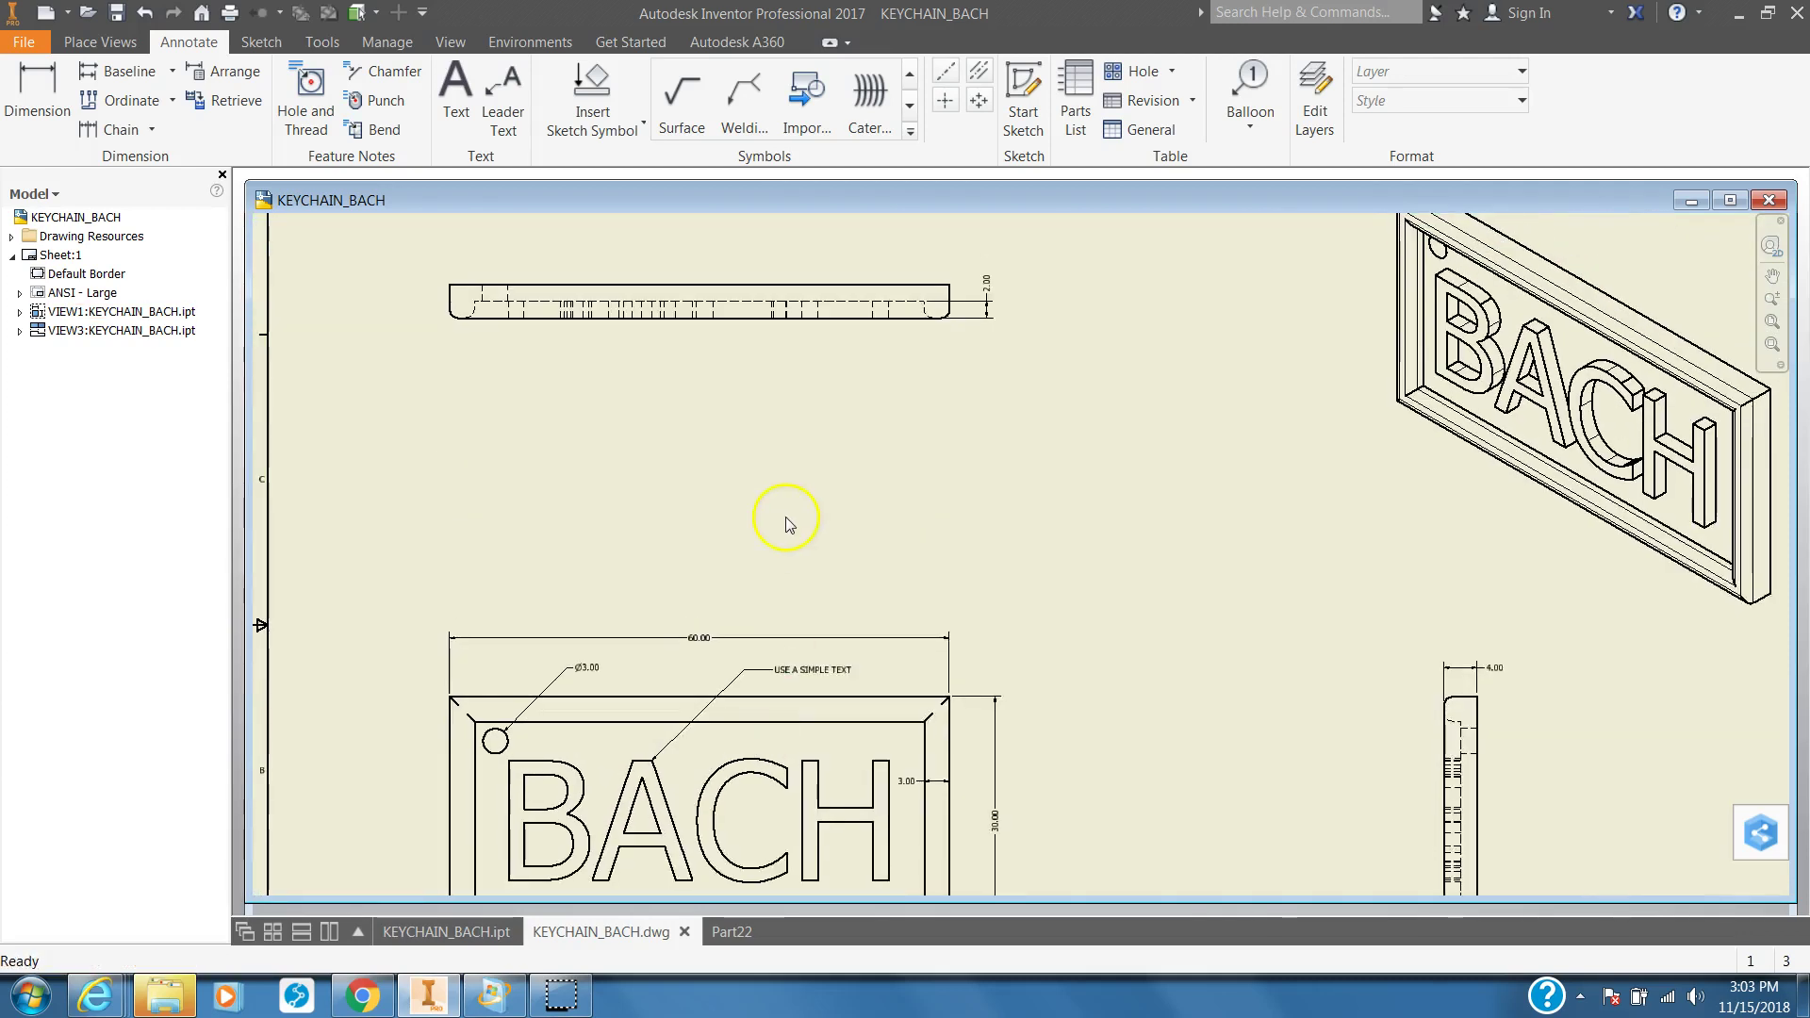
mouse_move(790, 500)
middle_down()
mouse_move(1030, 691)
mouse_move(952, 513)
middle_up()
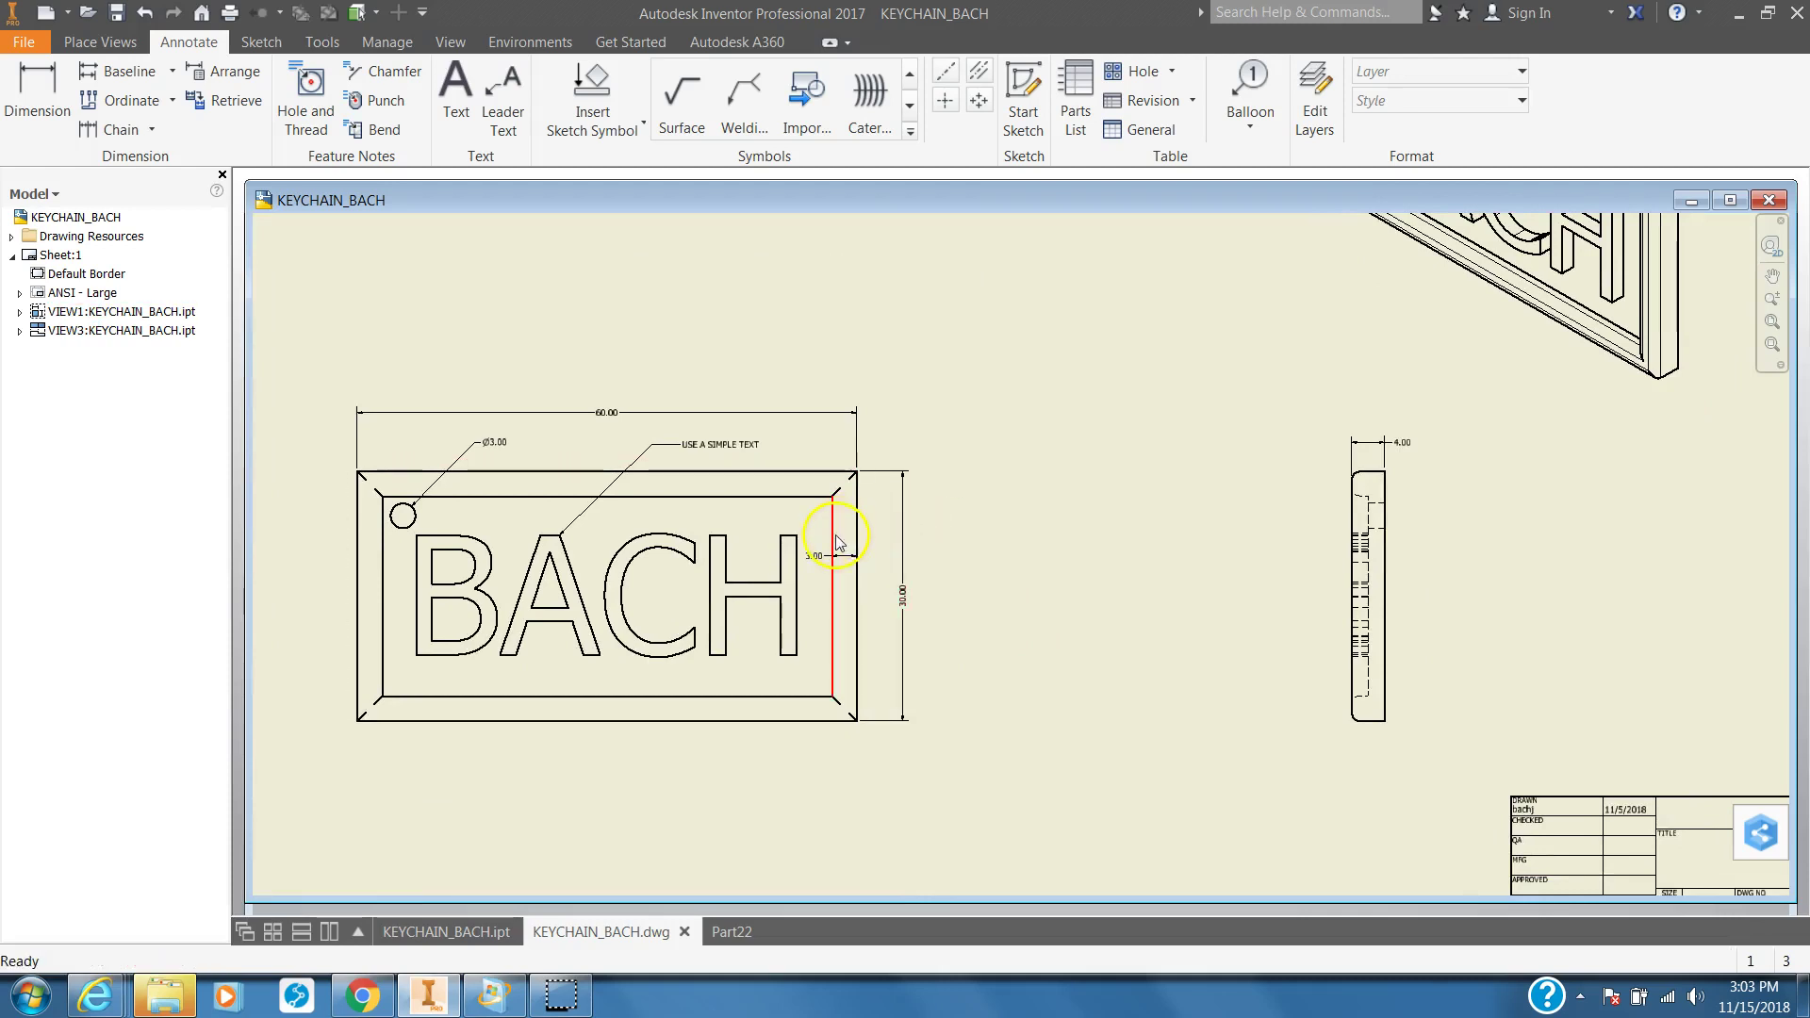
click(731, 932)
click(803, 623)
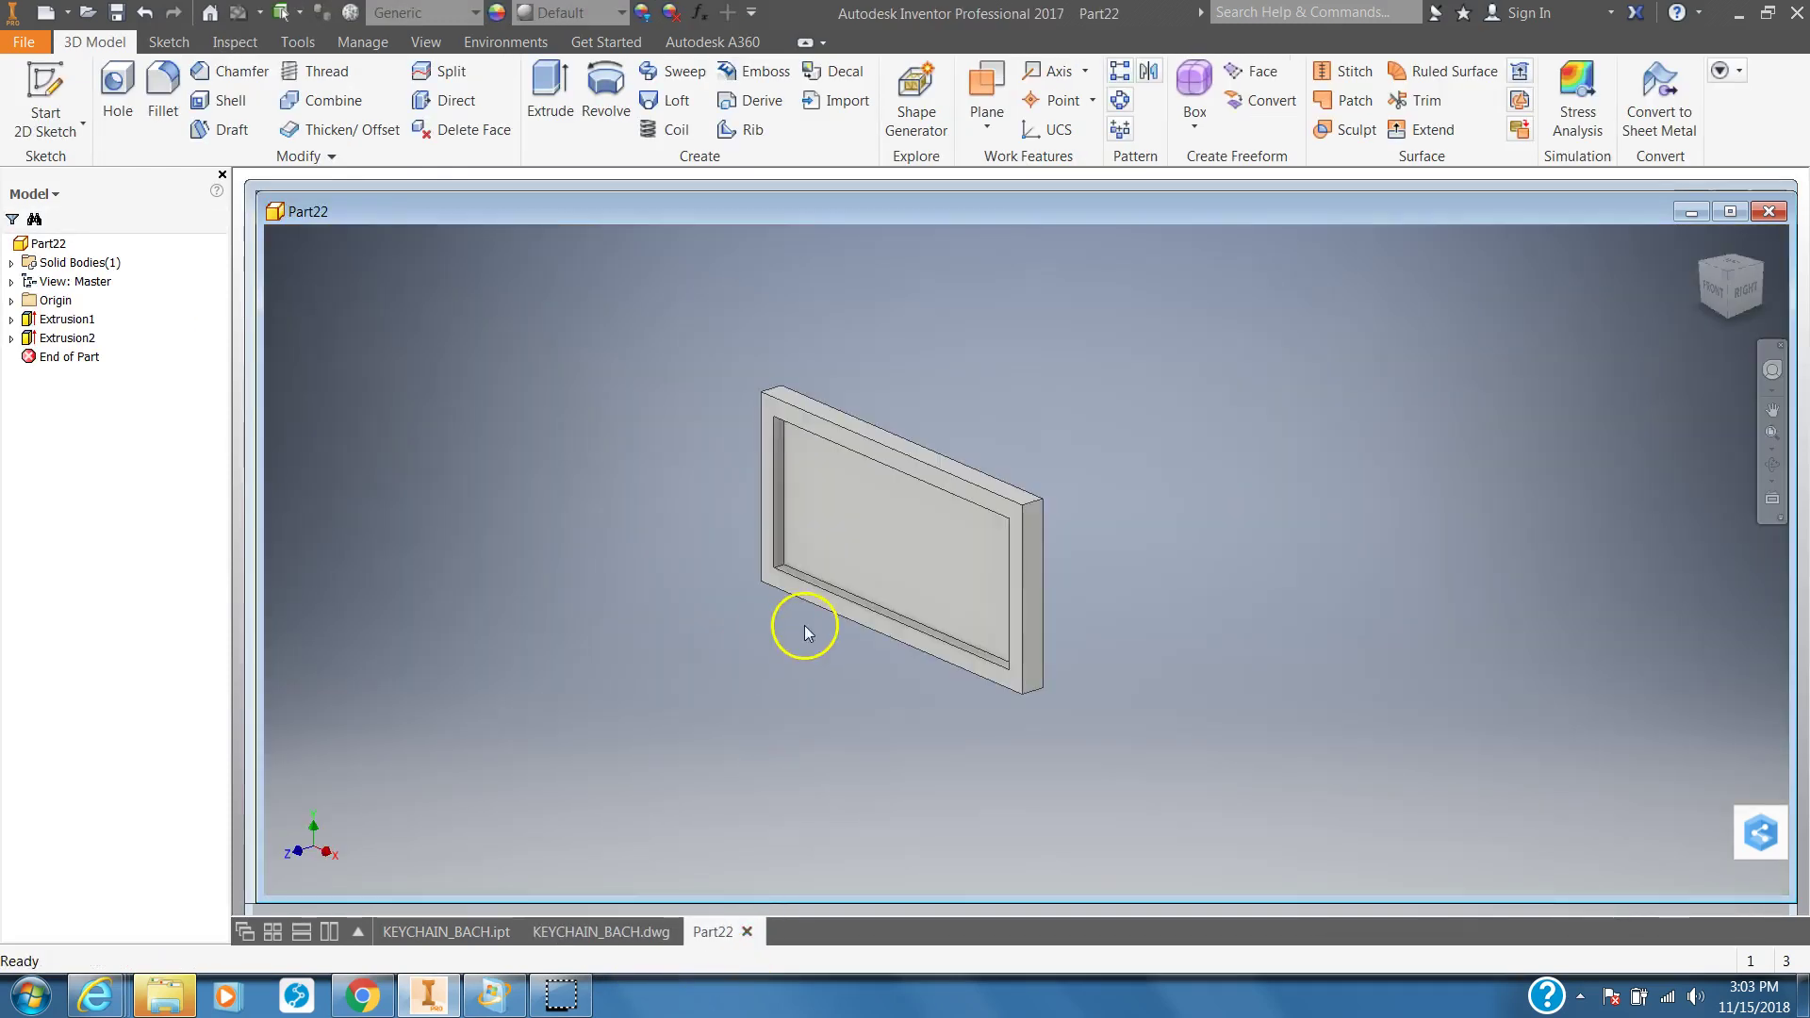
click(164, 87)
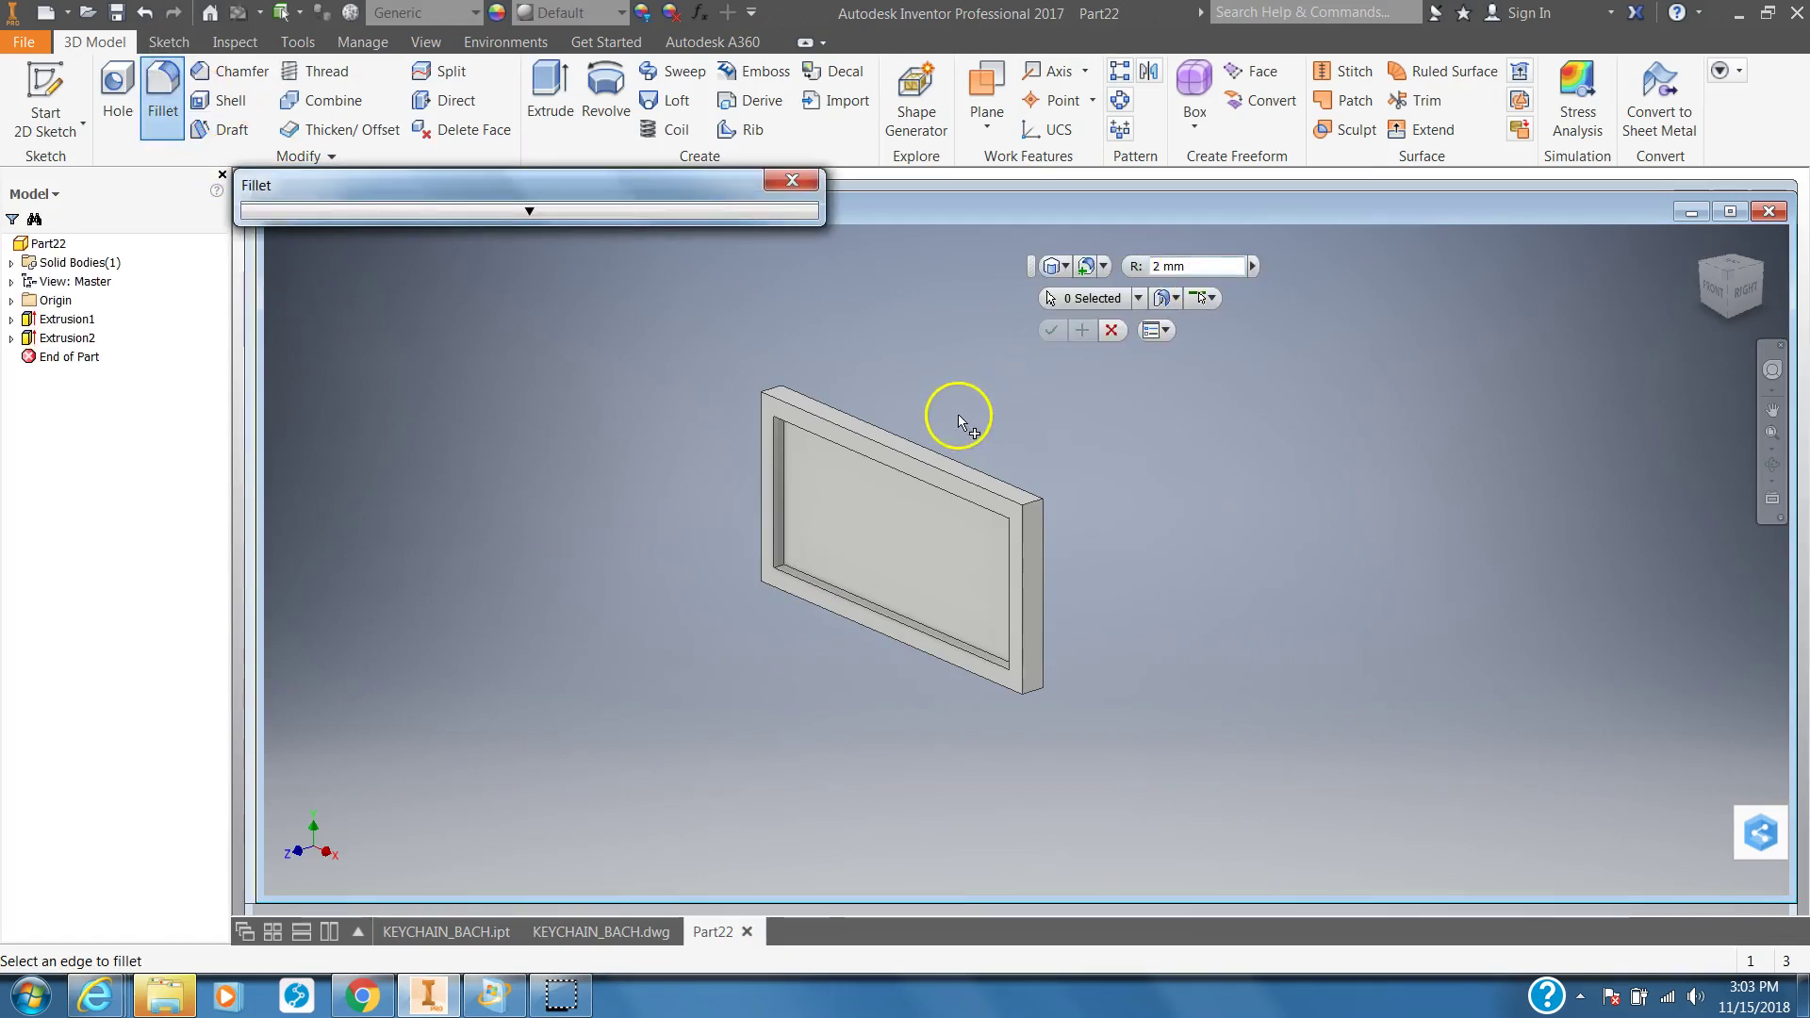
scroll(959, 421, up, 3)
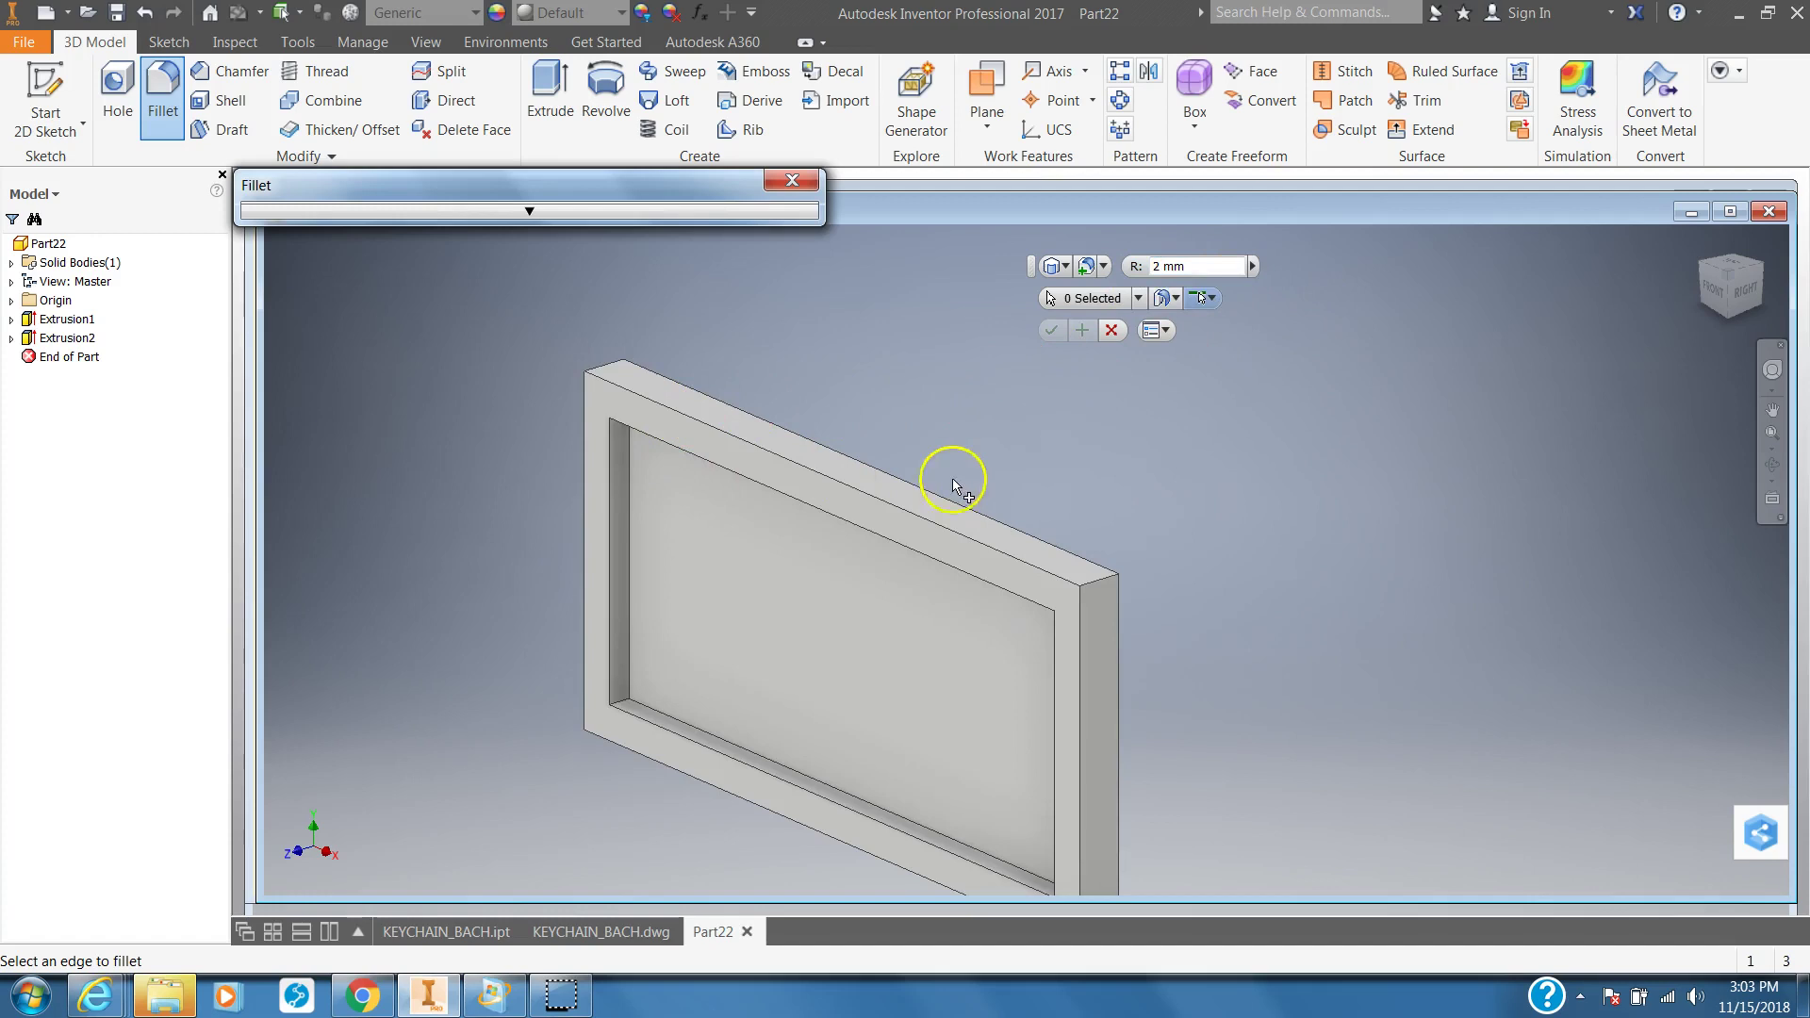
click(889, 500)
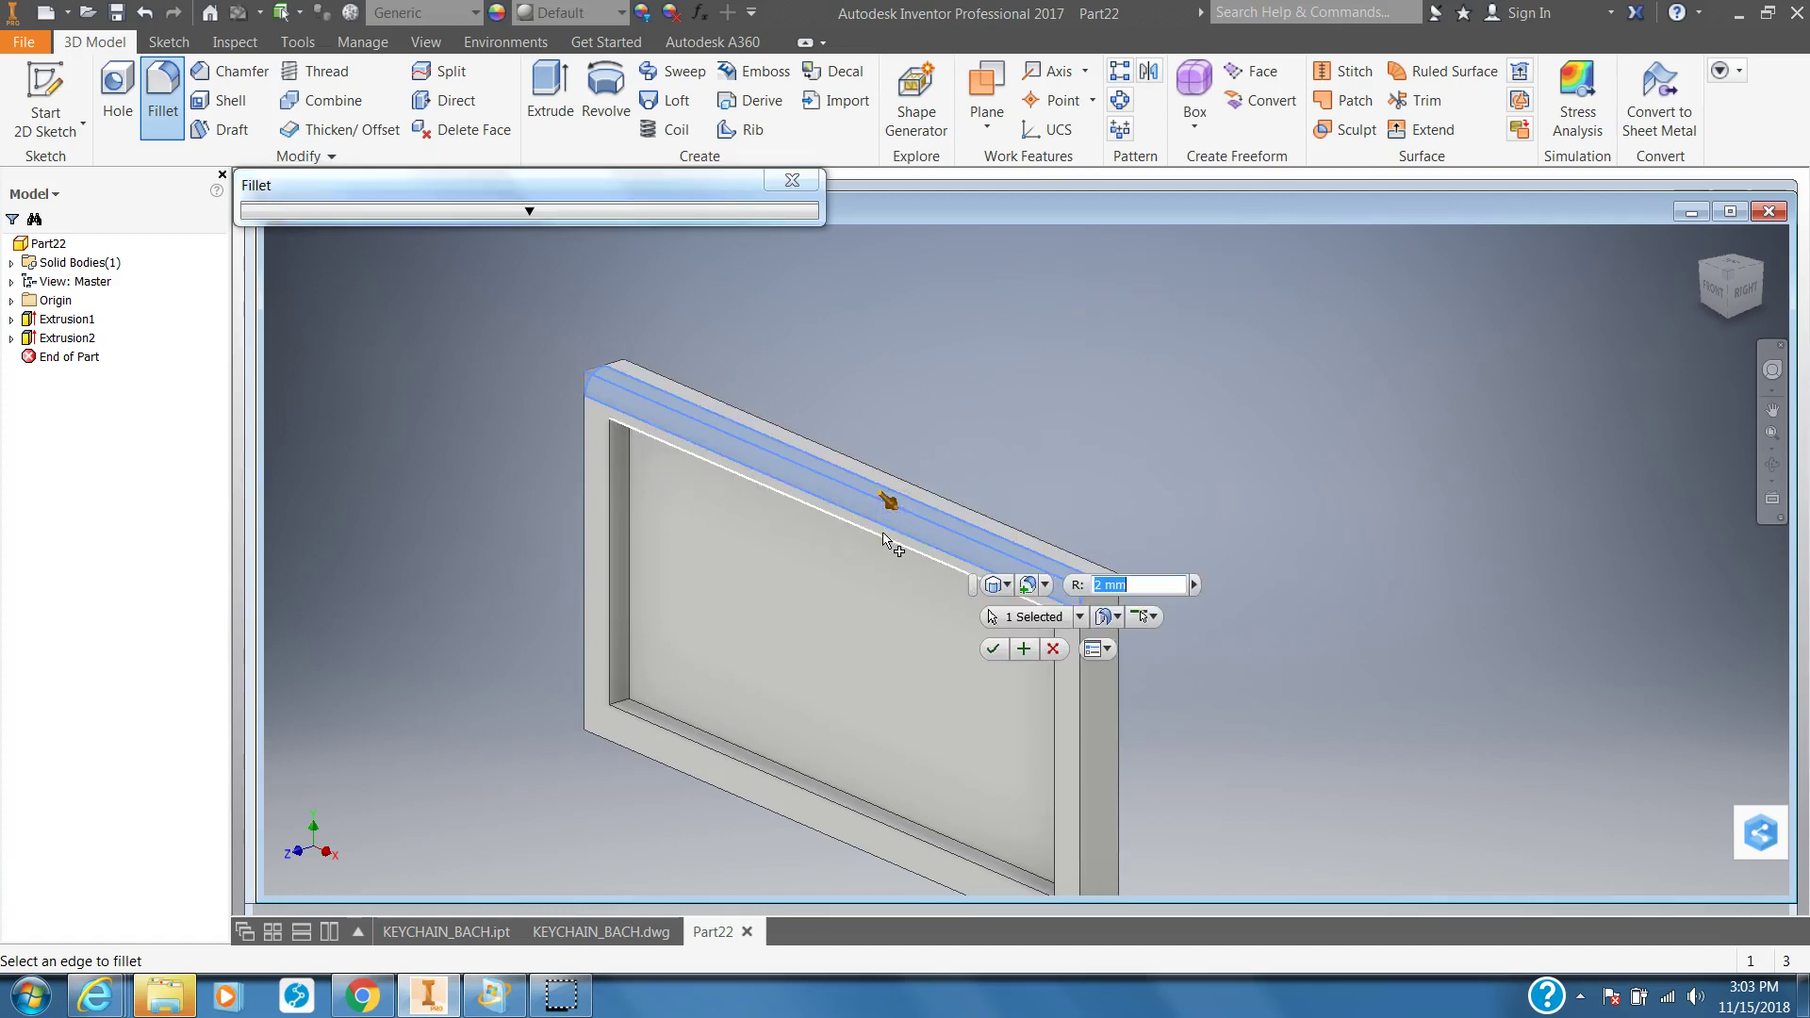
click(884, 534)
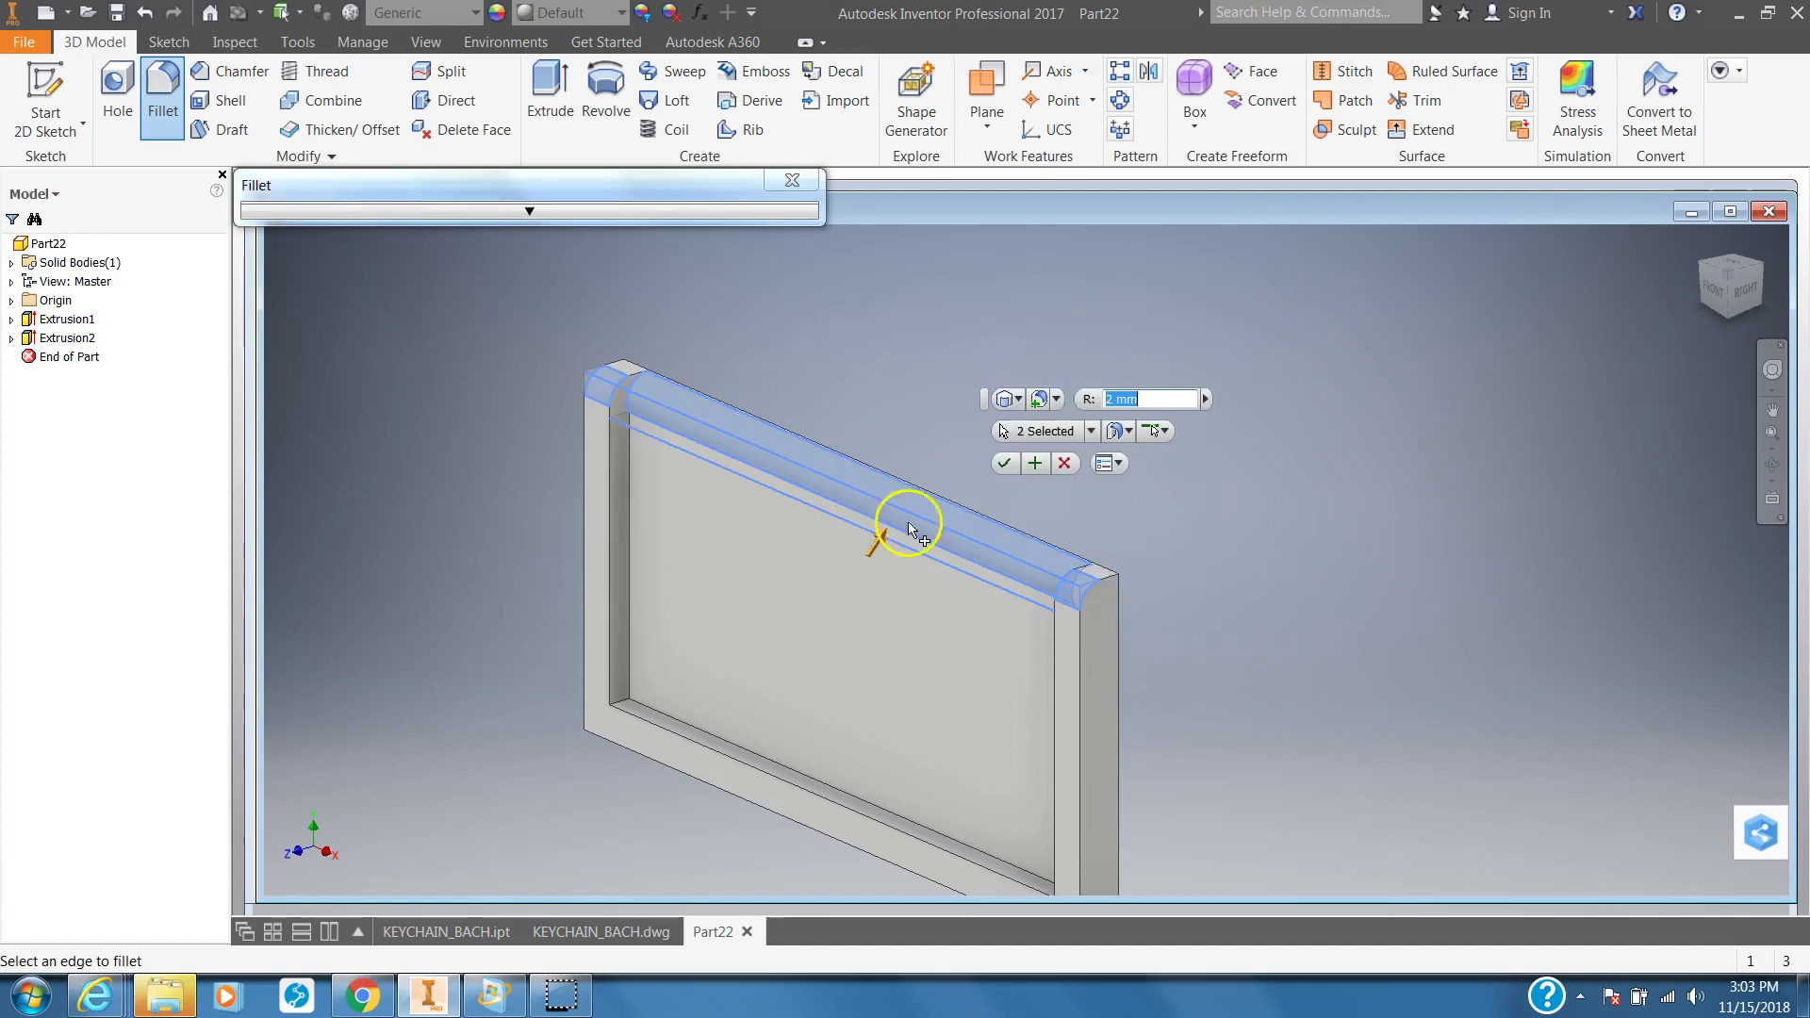
click(1064, 463)
- Fillet the eight inner and outer edges of the raised border's front face with a 1 mm radius
click(157, 83)
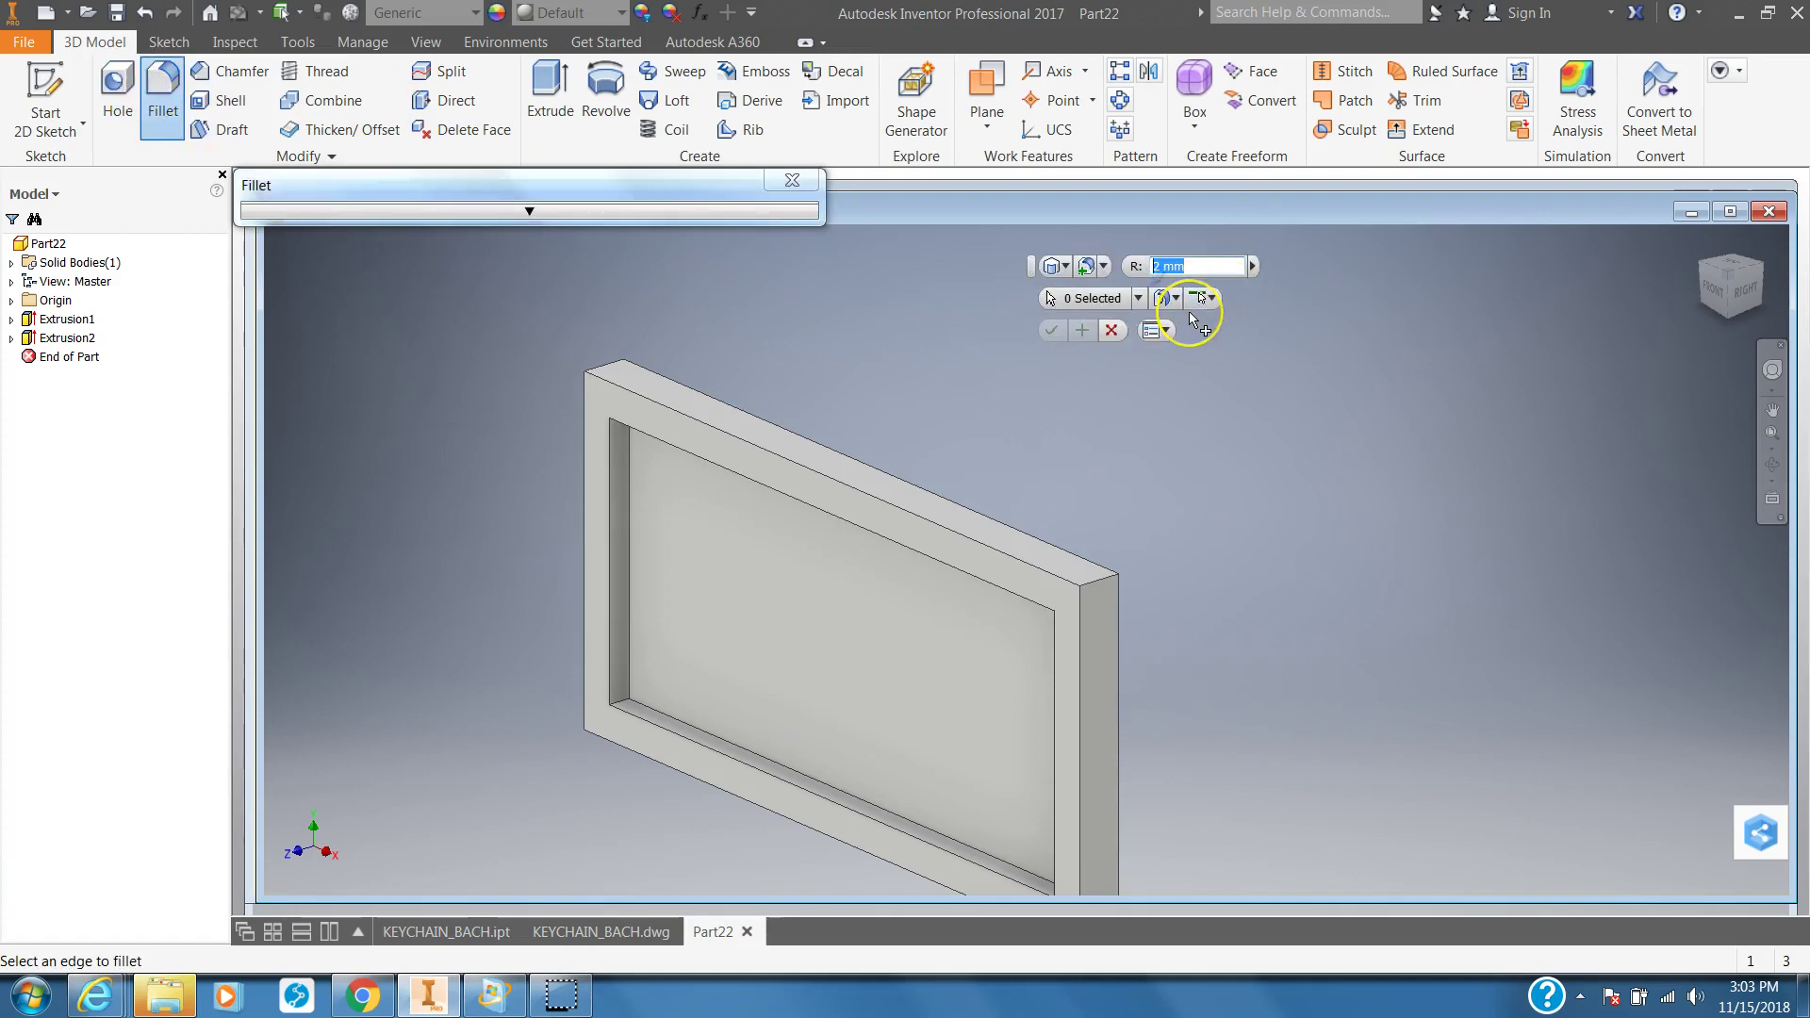
click(719, 433)
click(721, 462)
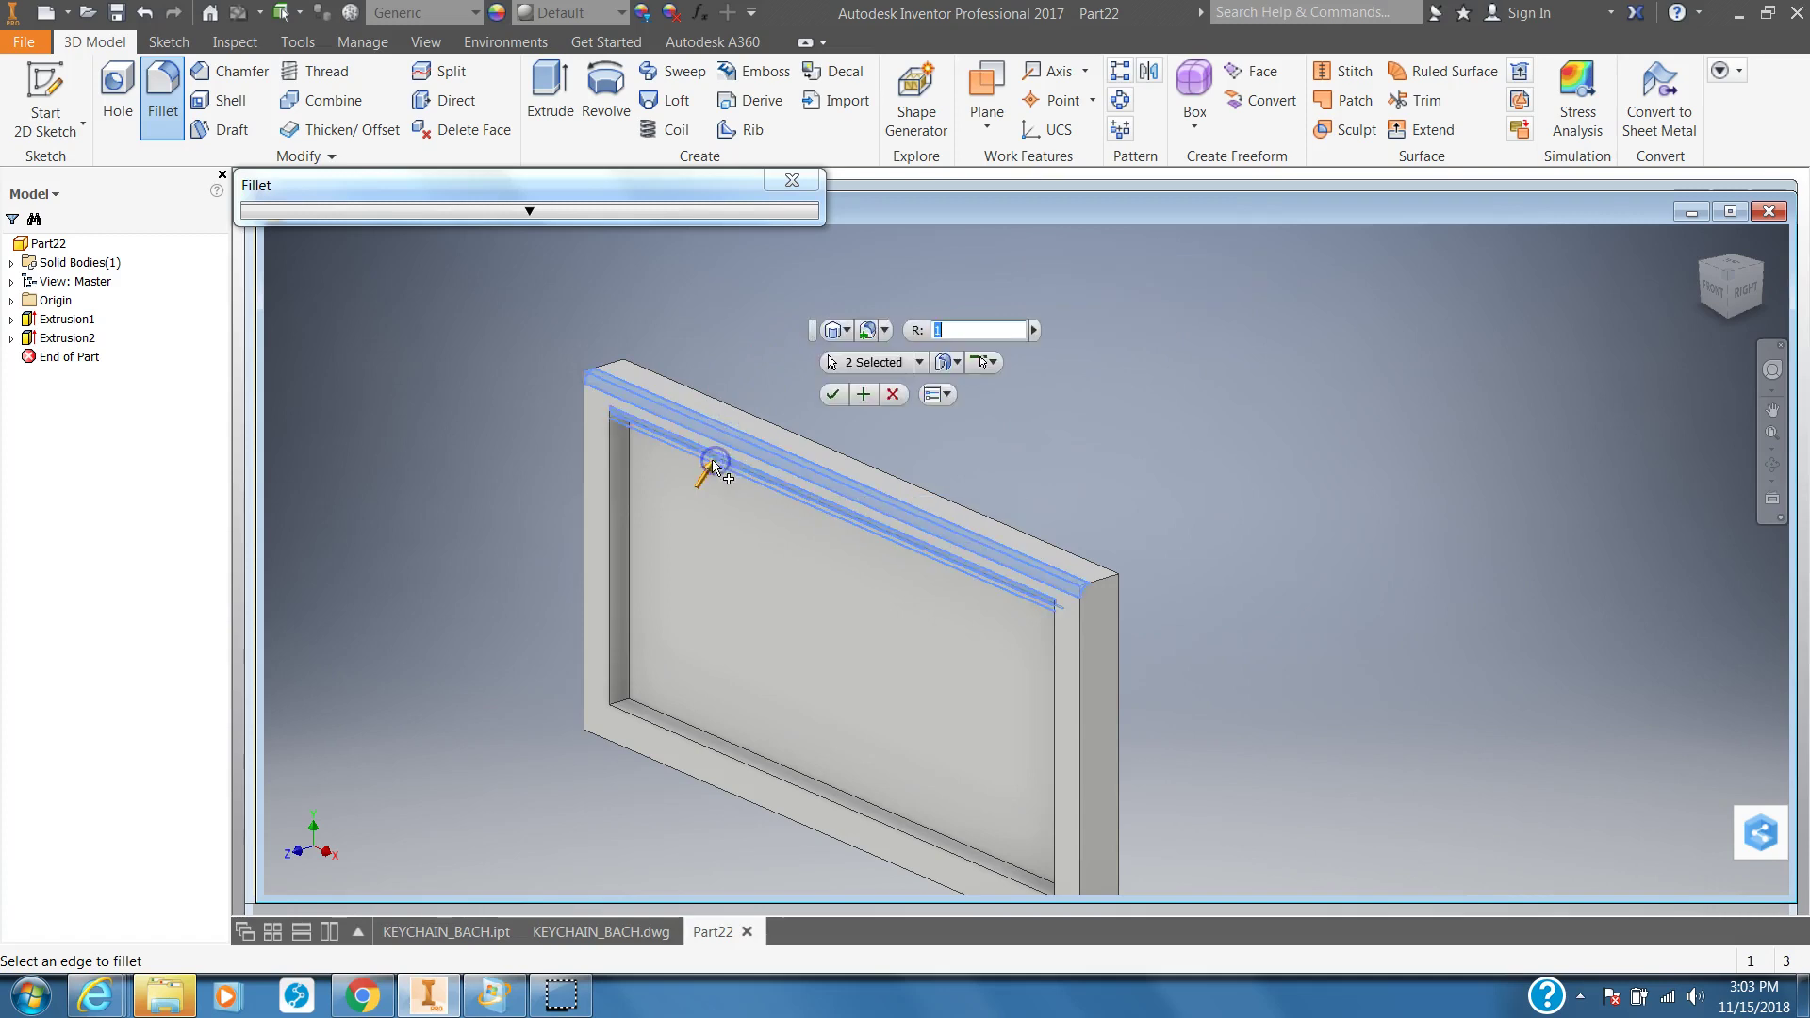
click(586, 509)
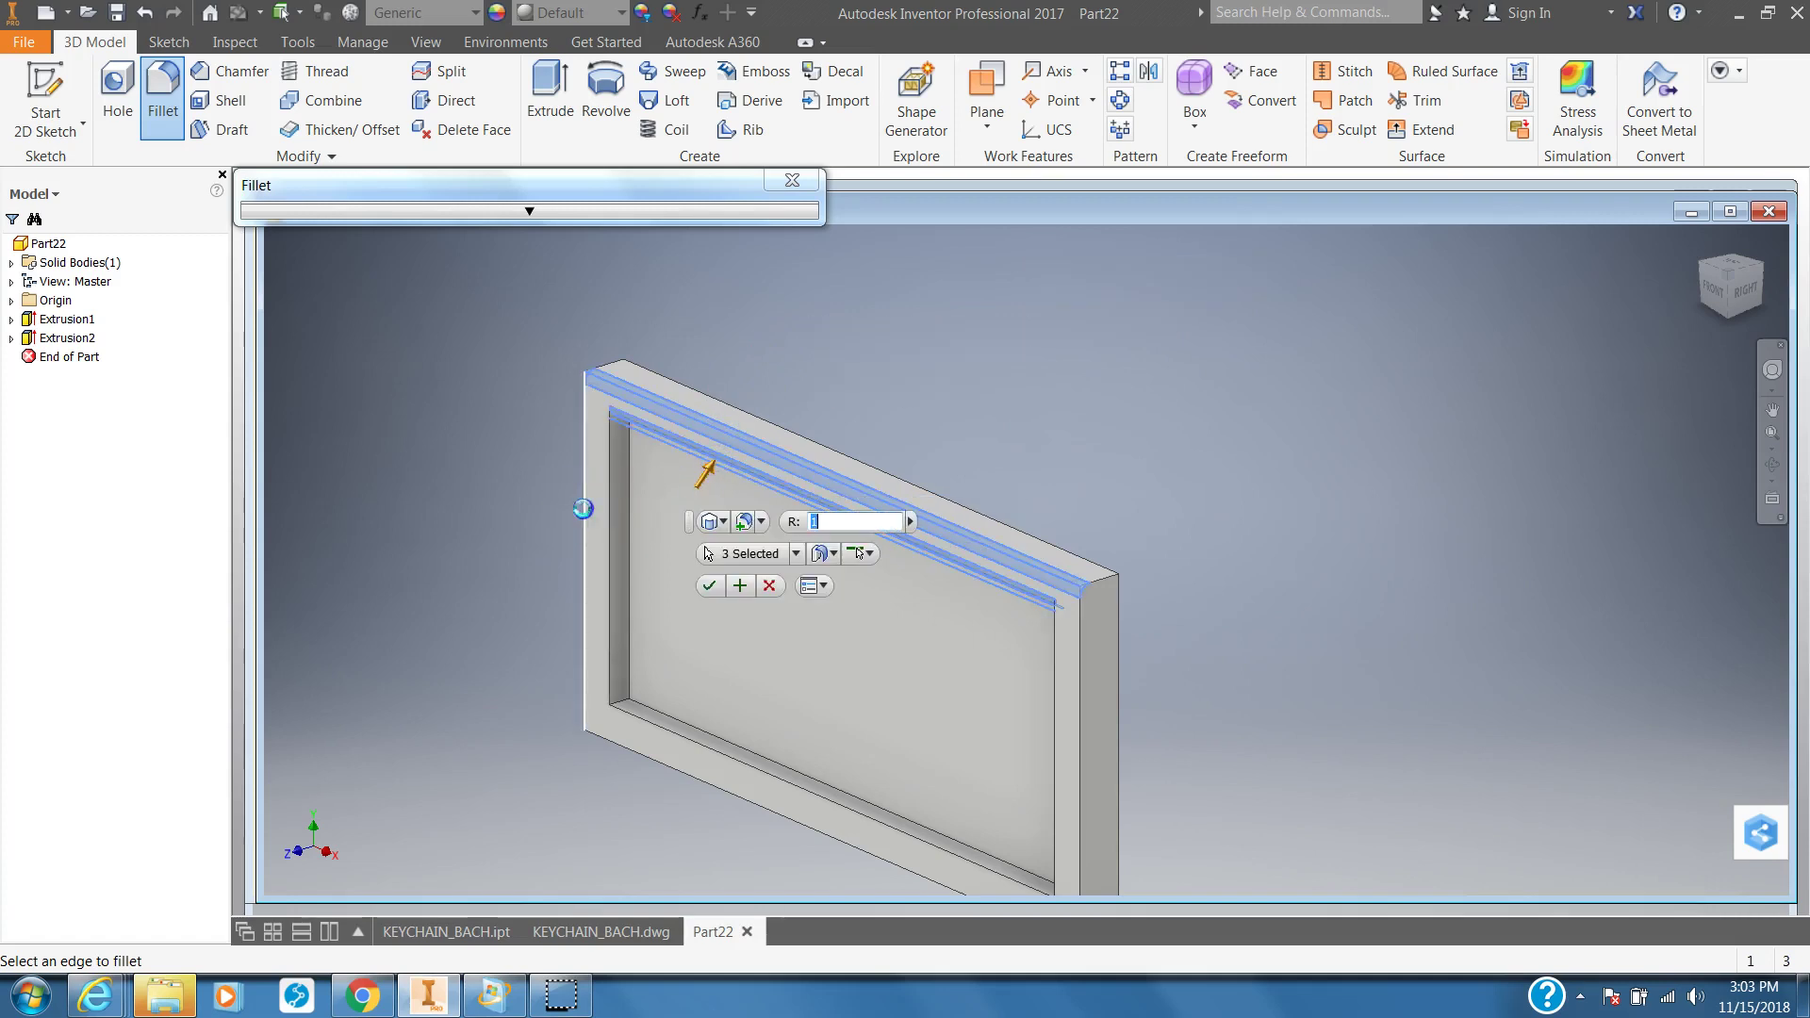
click(610, 521)
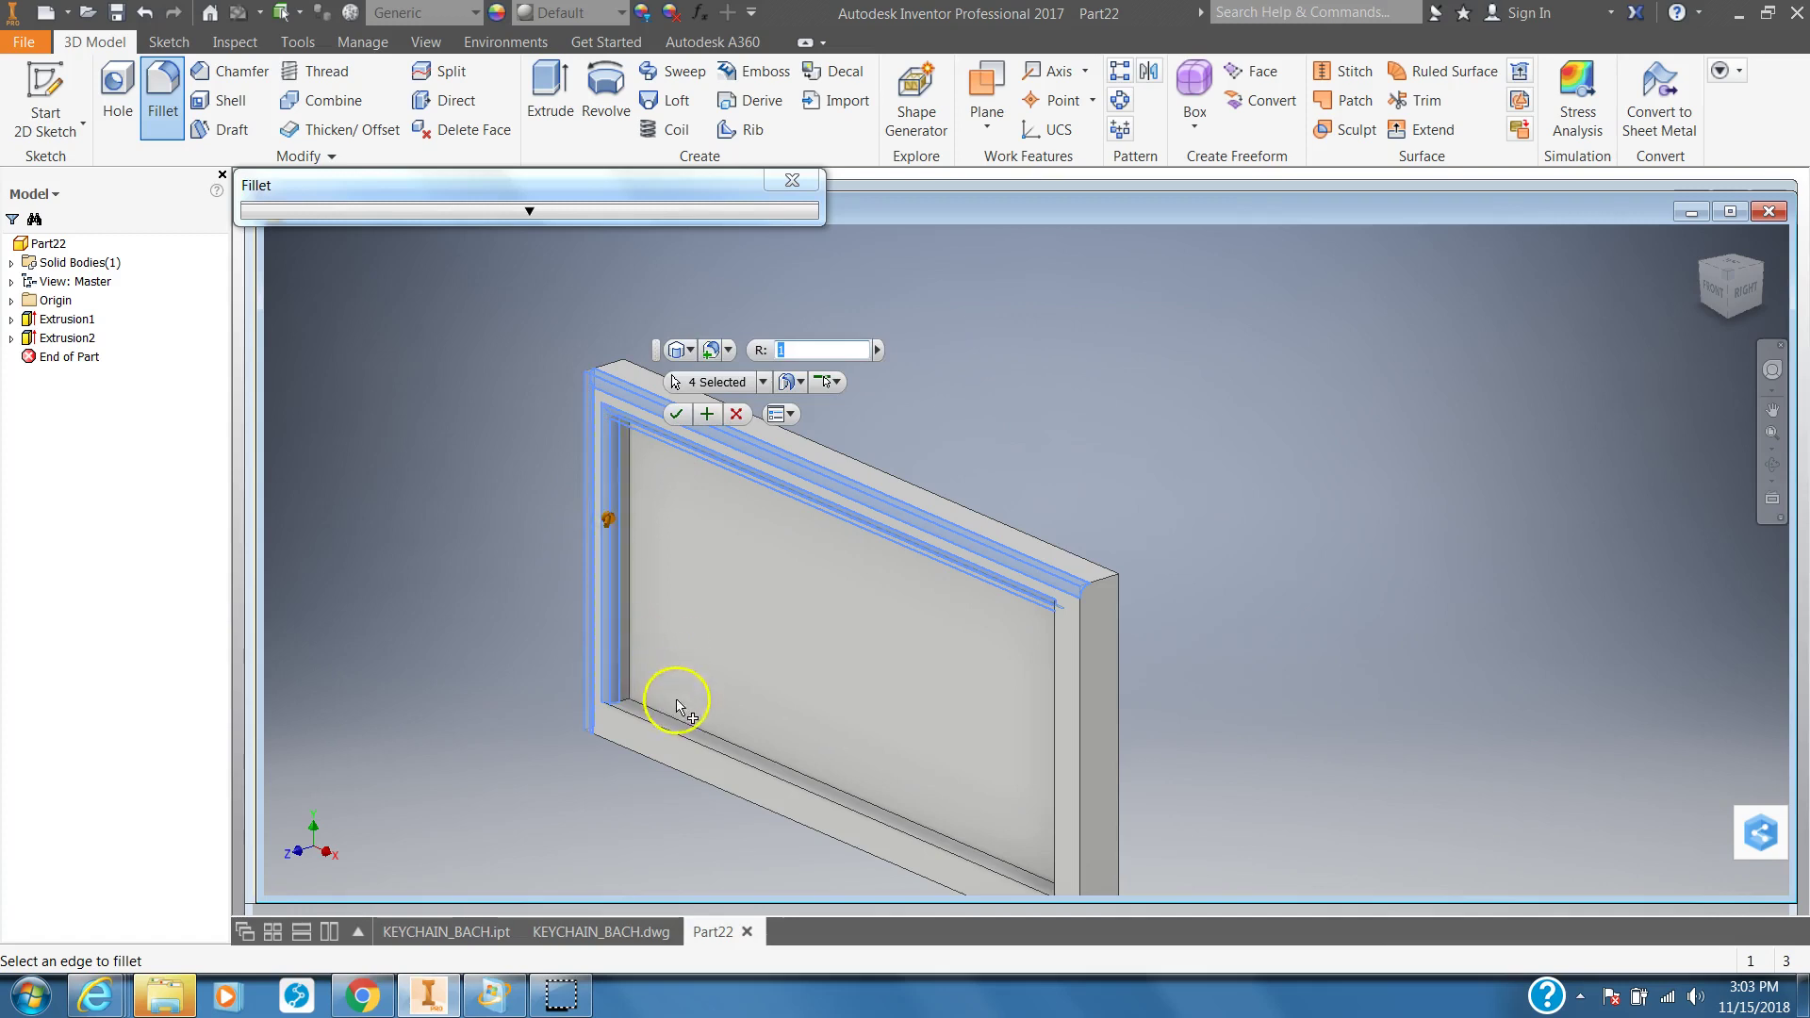
click(671, 746)
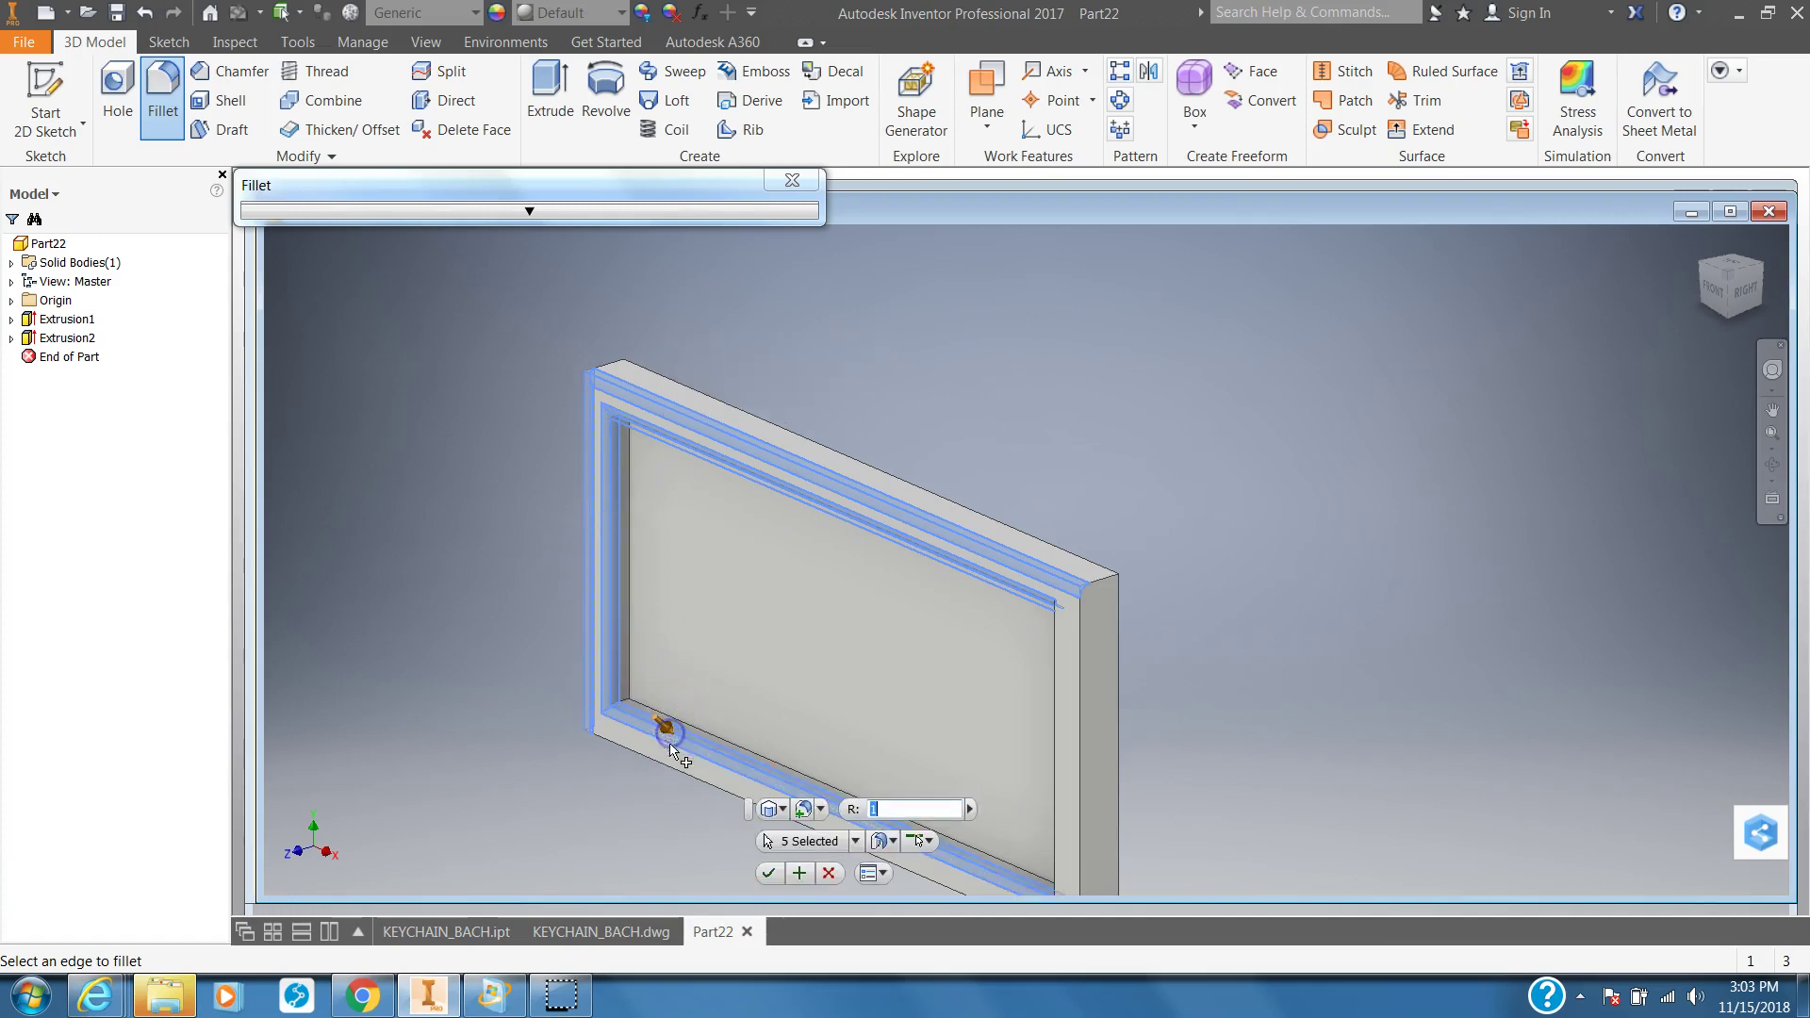
click(664, 767)
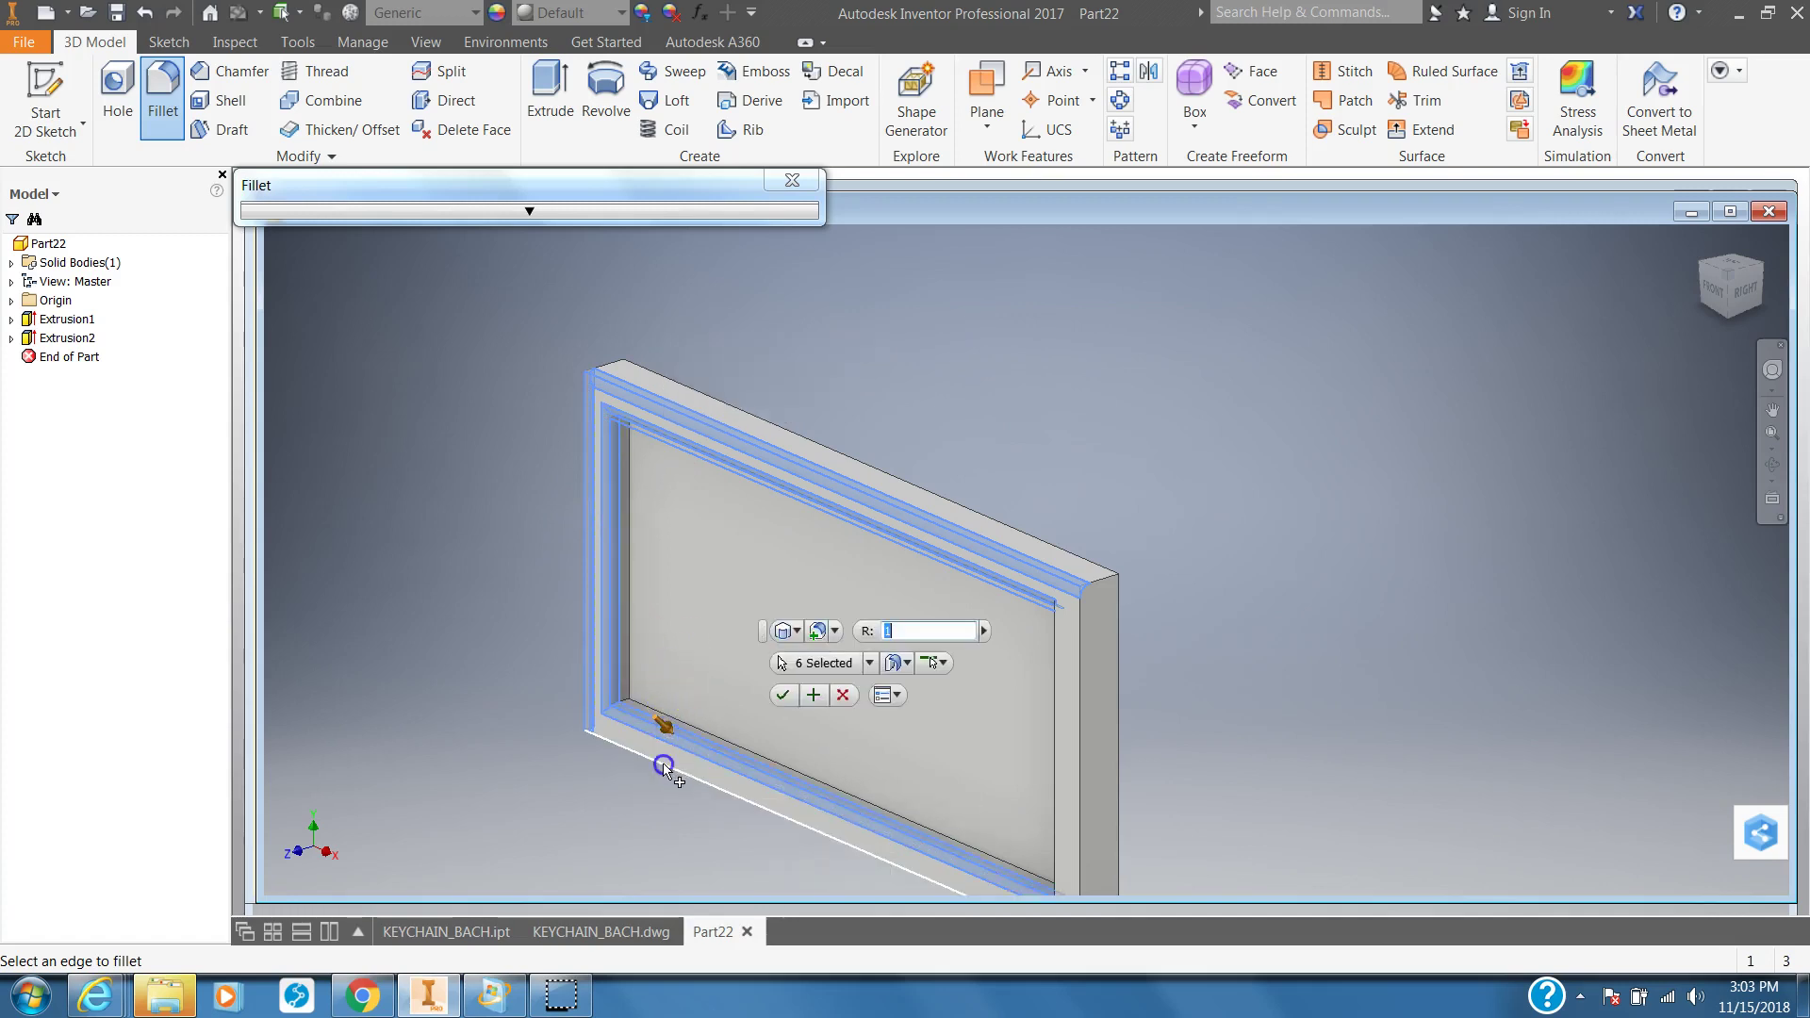
click(1054, 764)
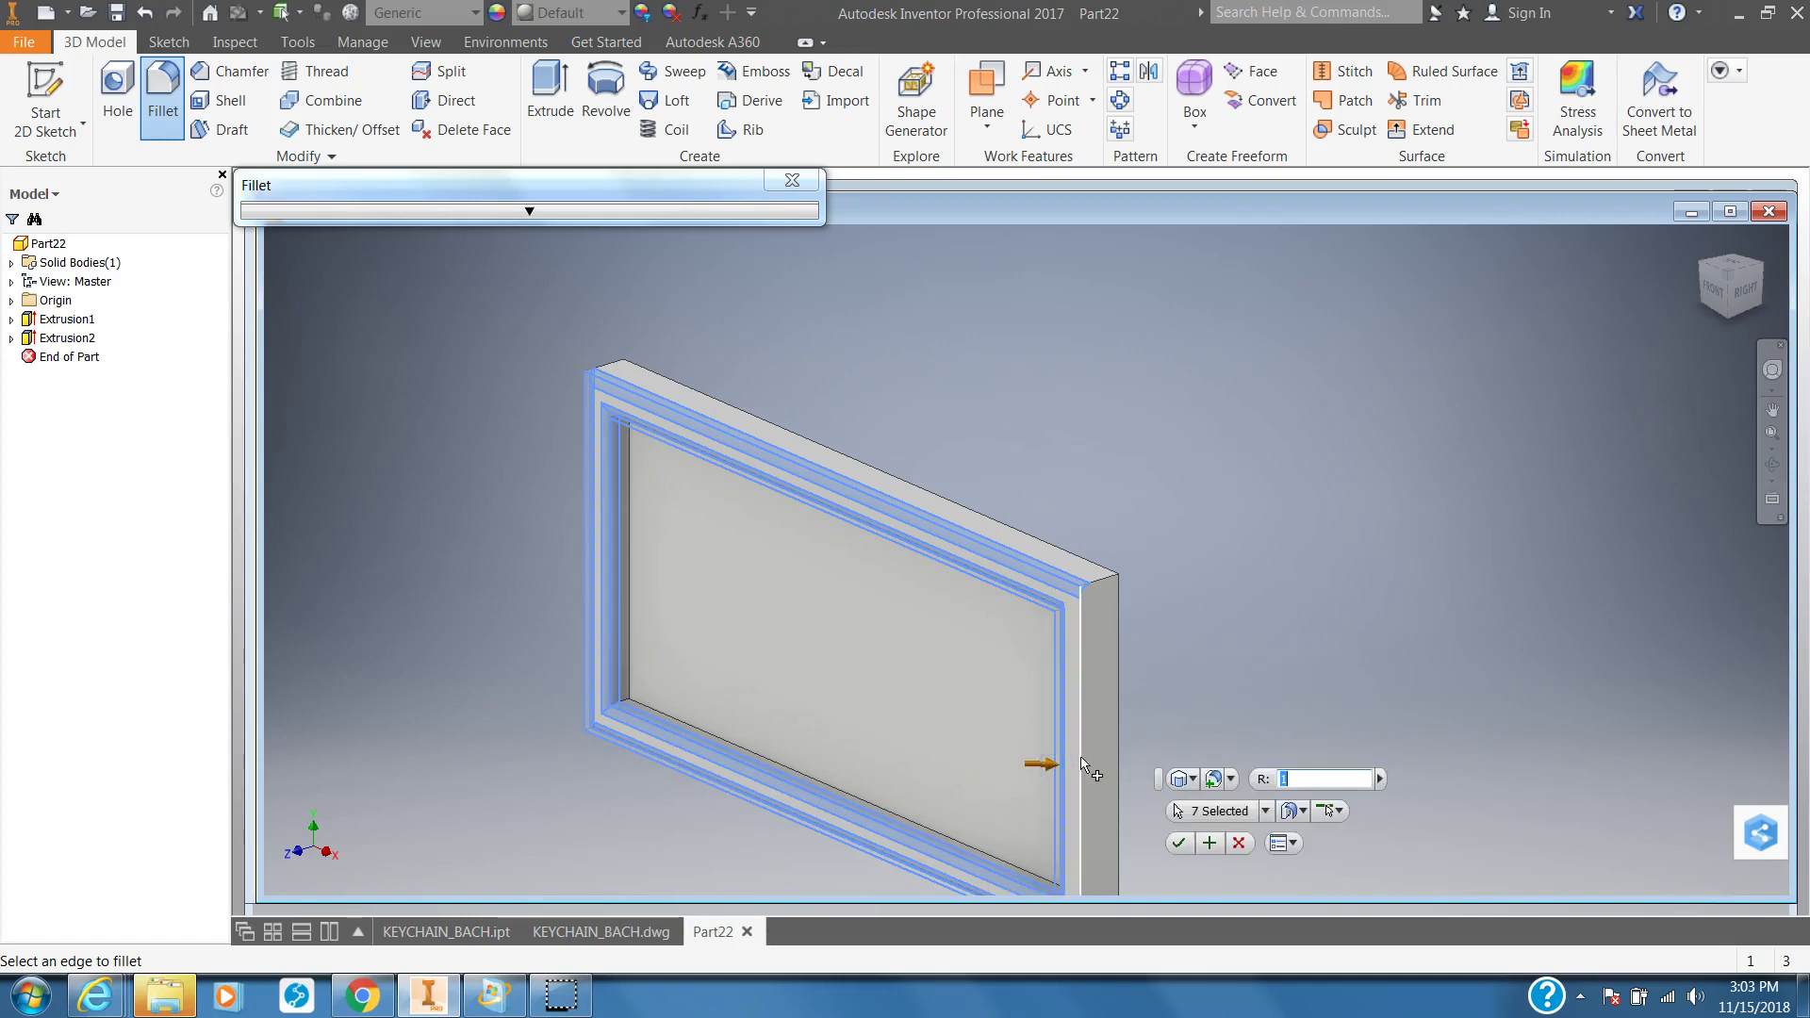
click(1080, 761)
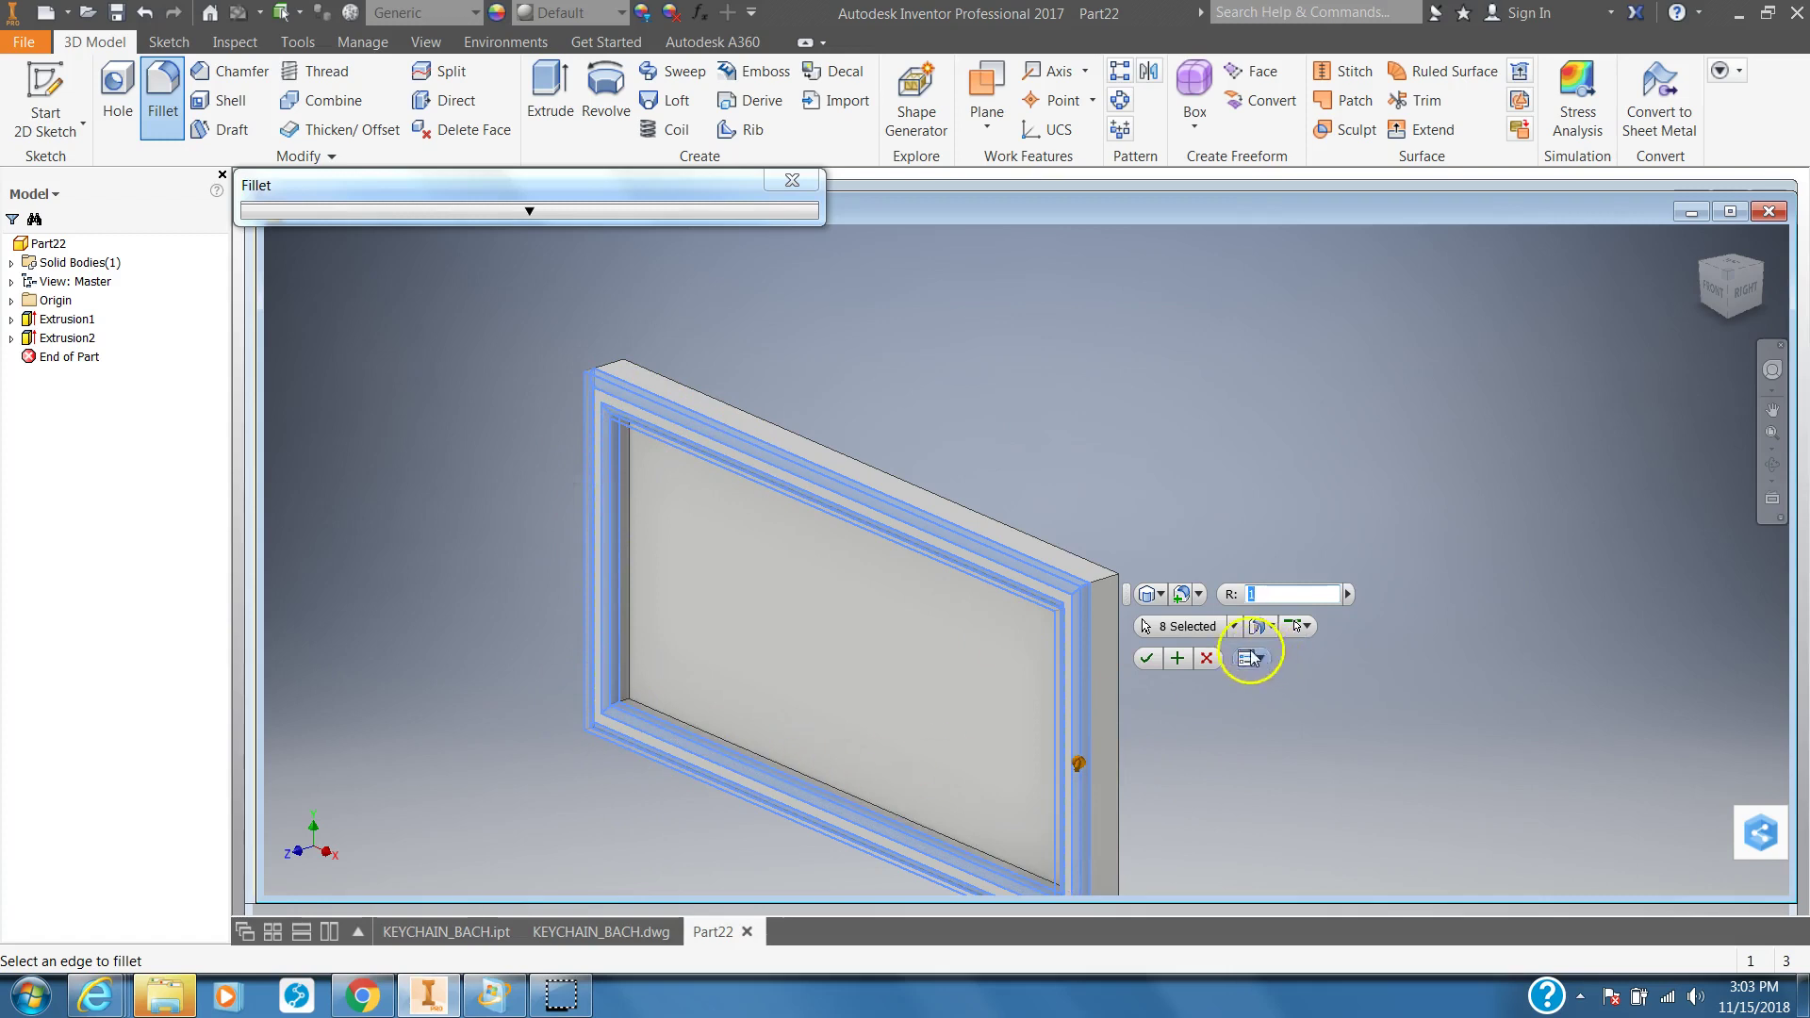
click(1146, 660)
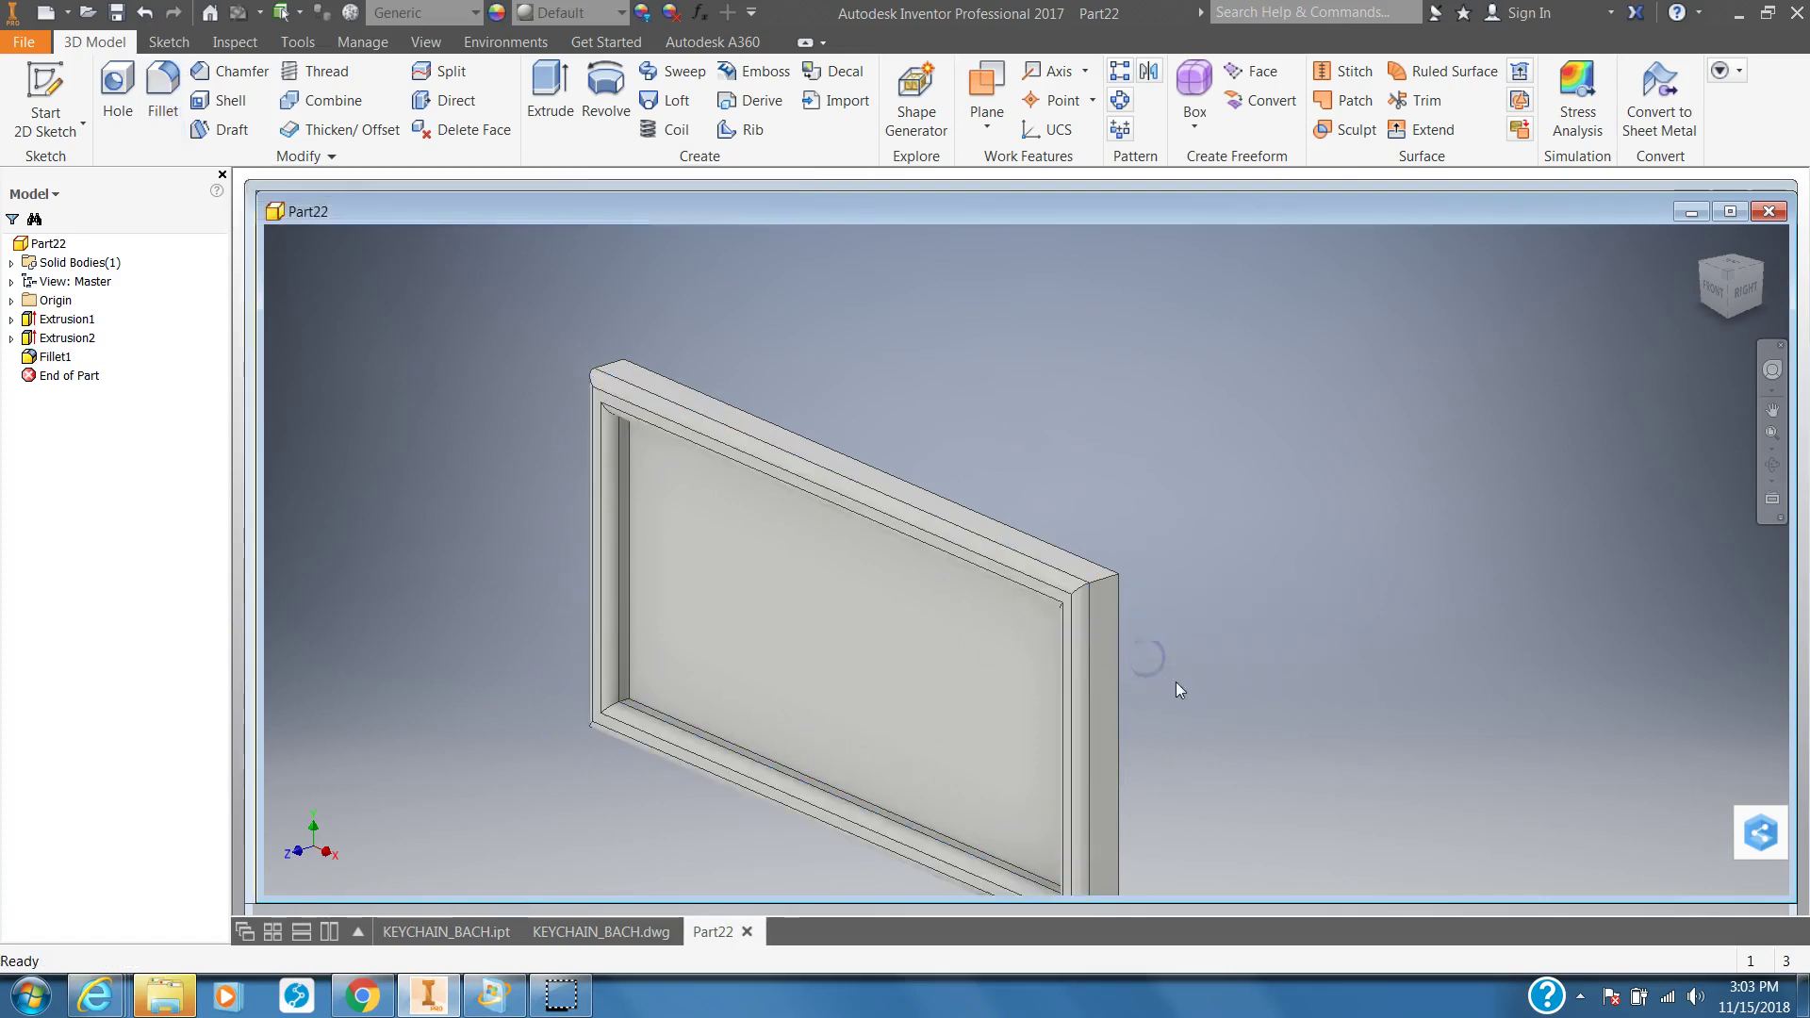
middle_drag(1185, 634, 1202, 555)
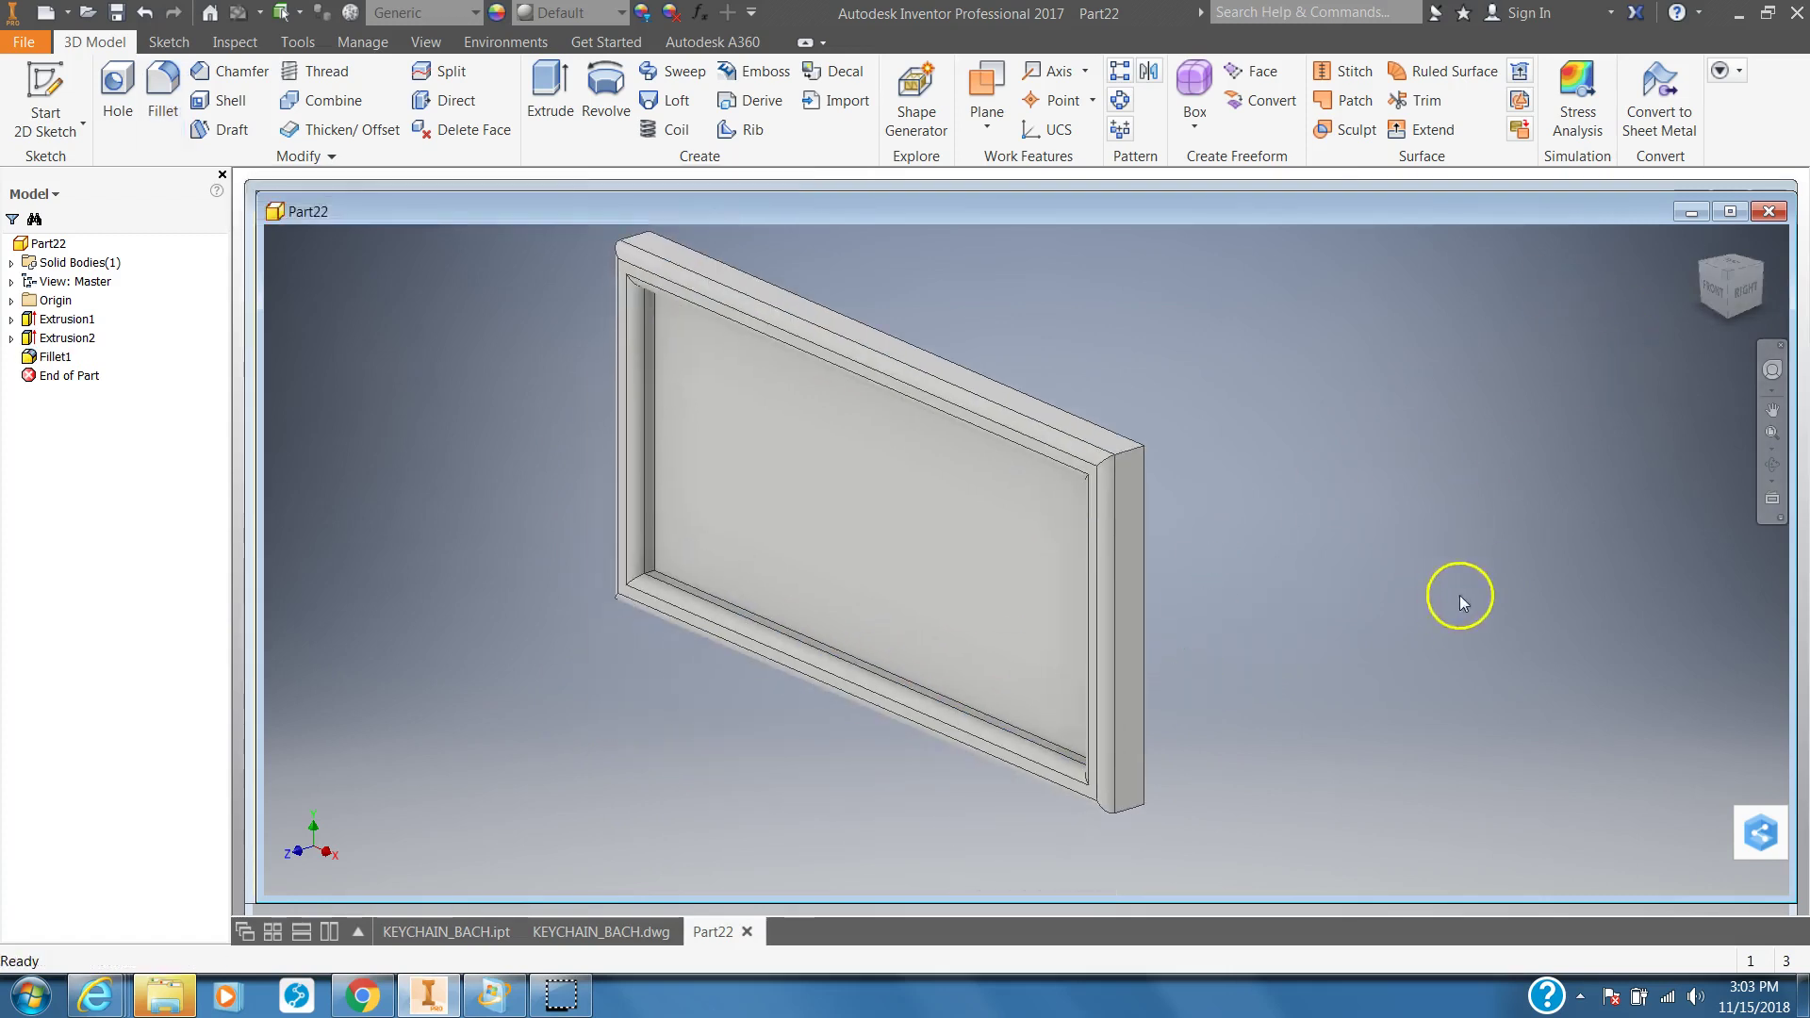
click(1773, 463)
drag(1005, 607, 1023, 620)
right_click(1102, 613)
key(Escape)
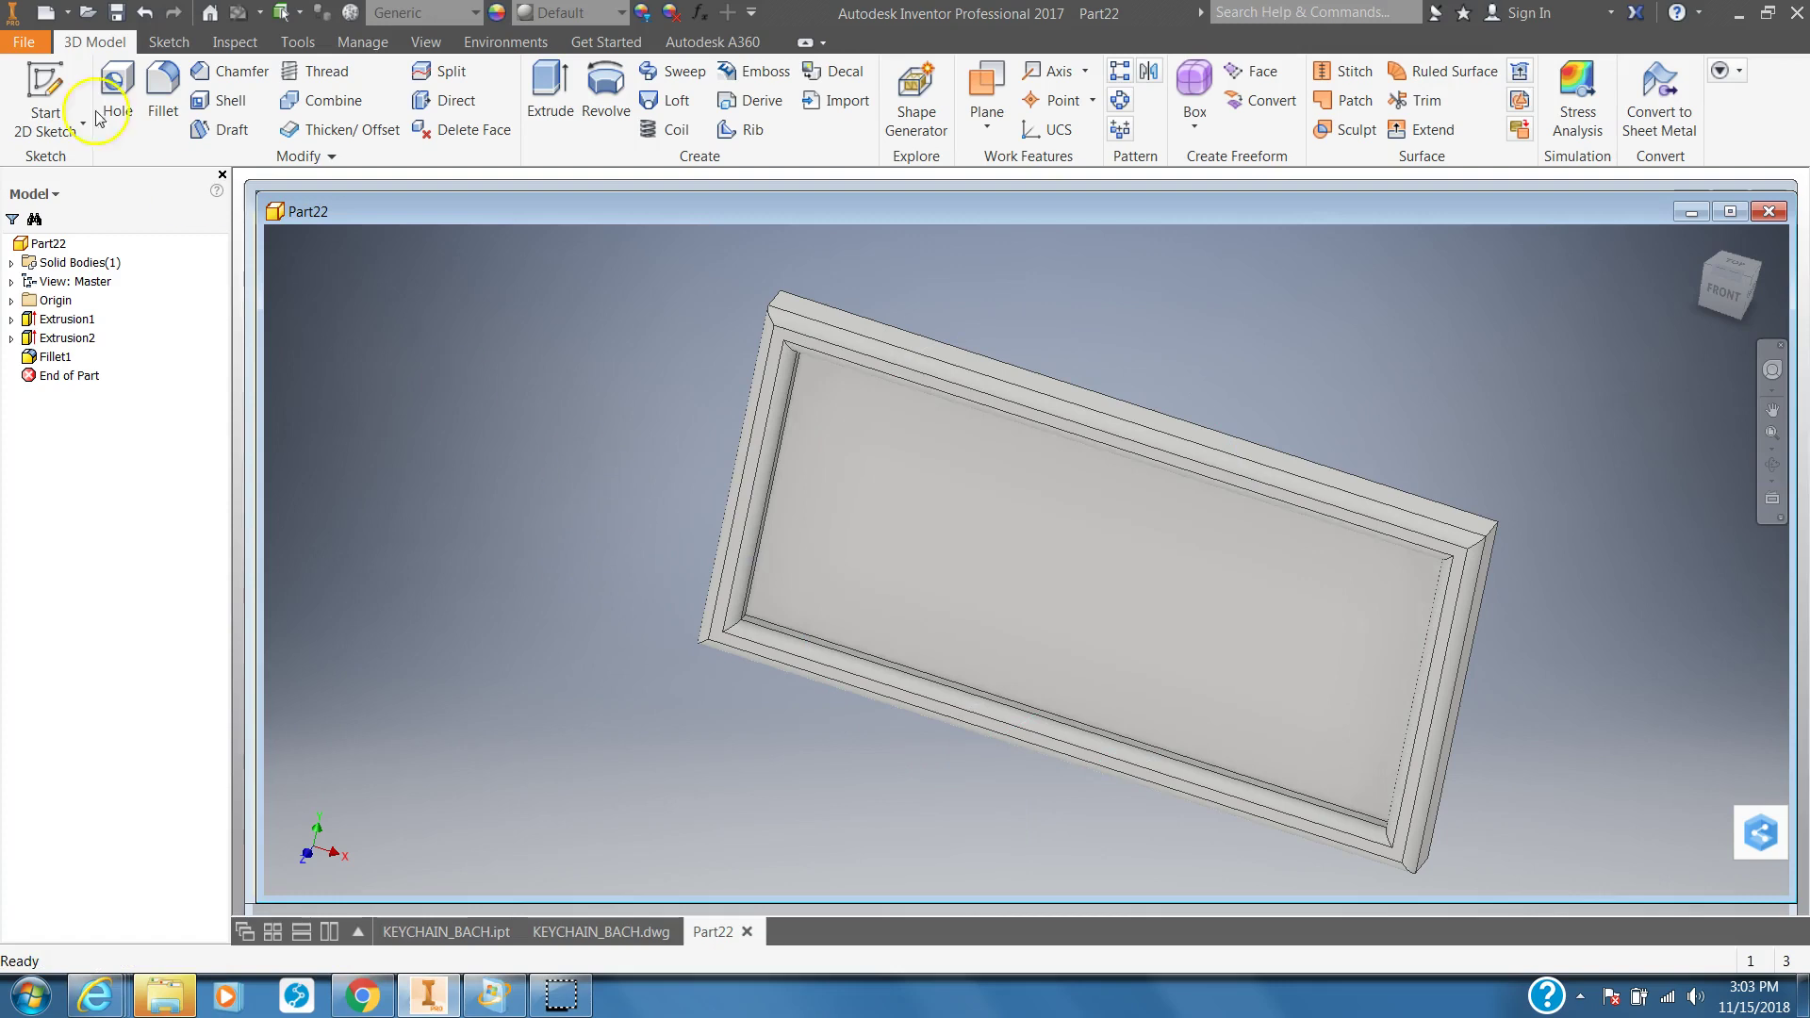
- Save the part as Keychain_Bach on the S: network drive
click(18, 42)
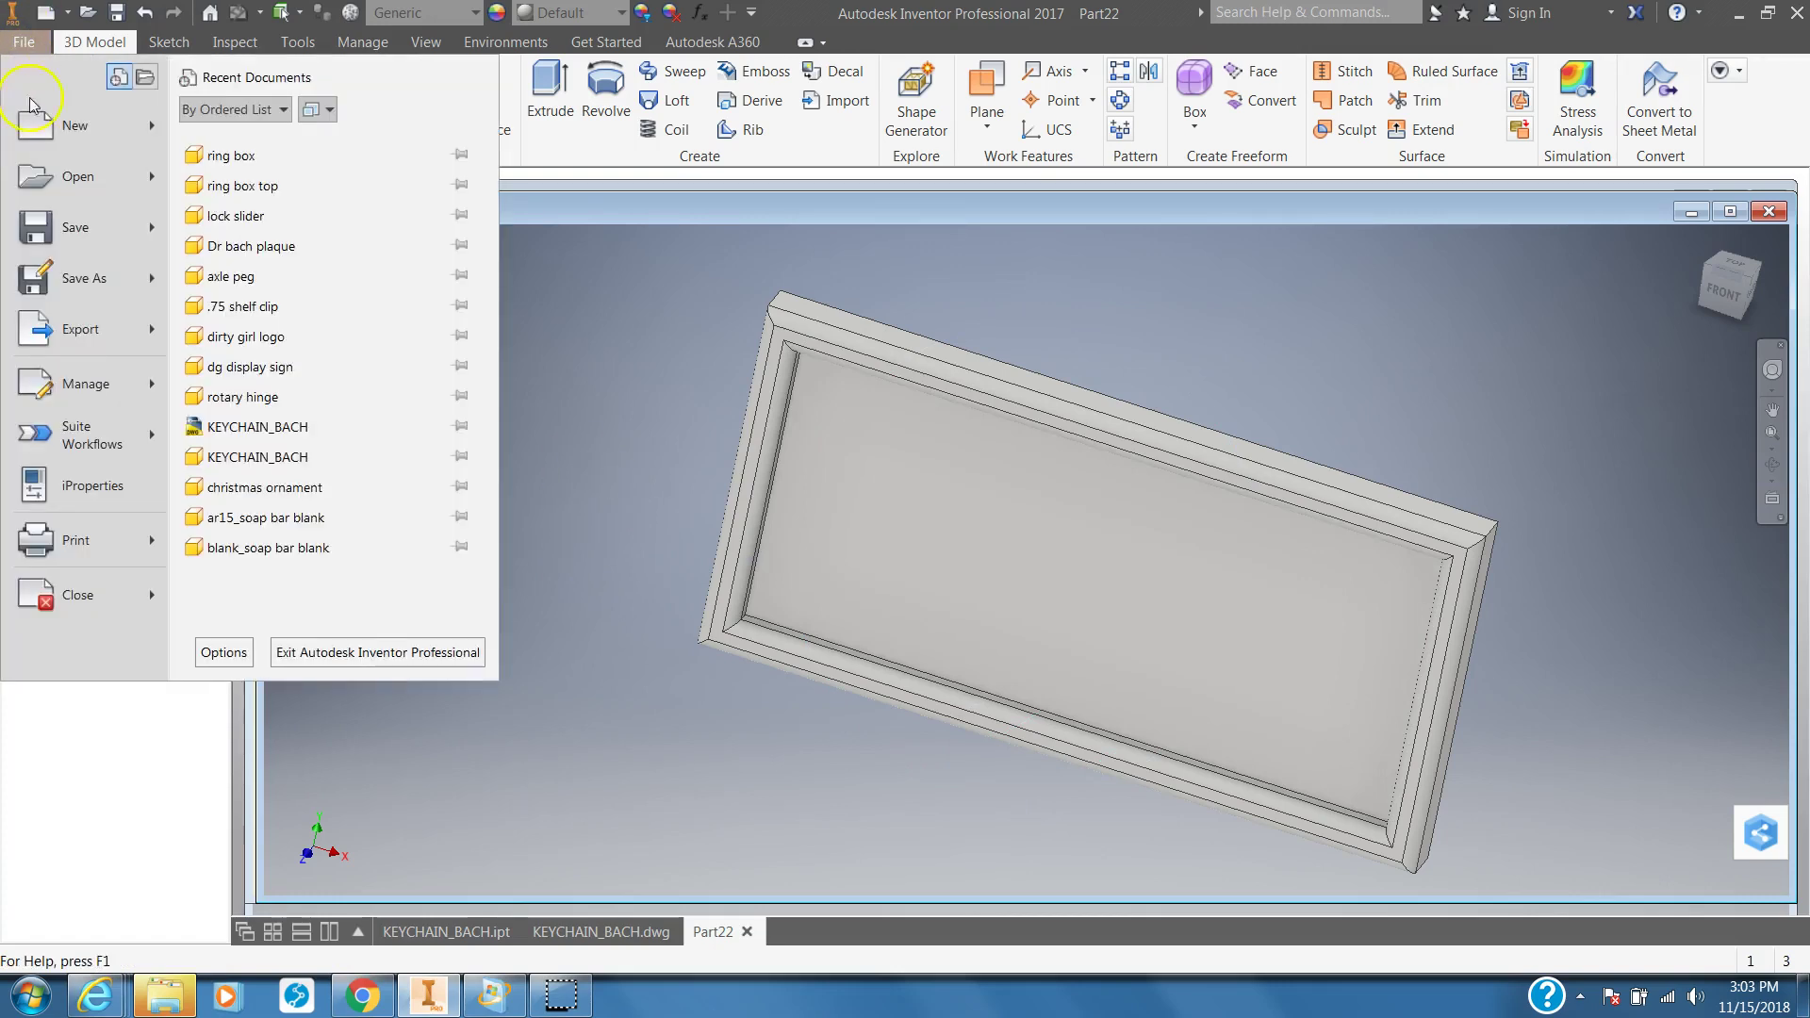
click(83, 278)
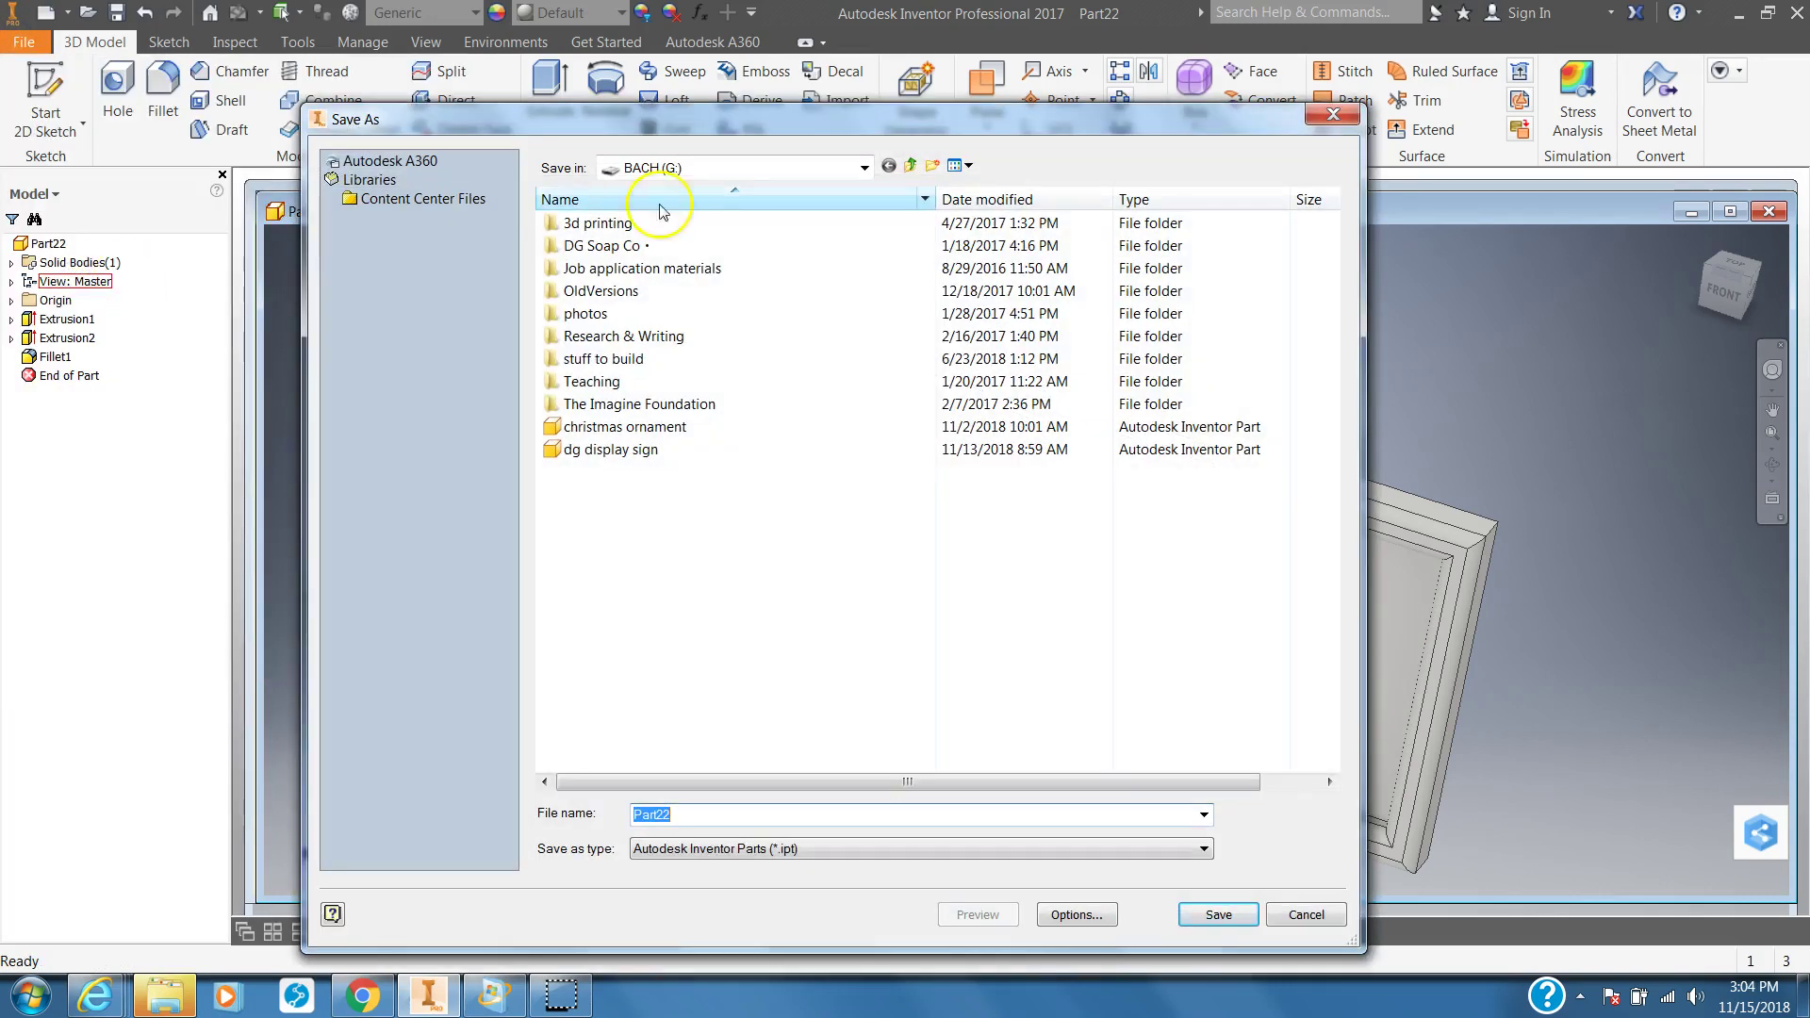
click(754, 169)
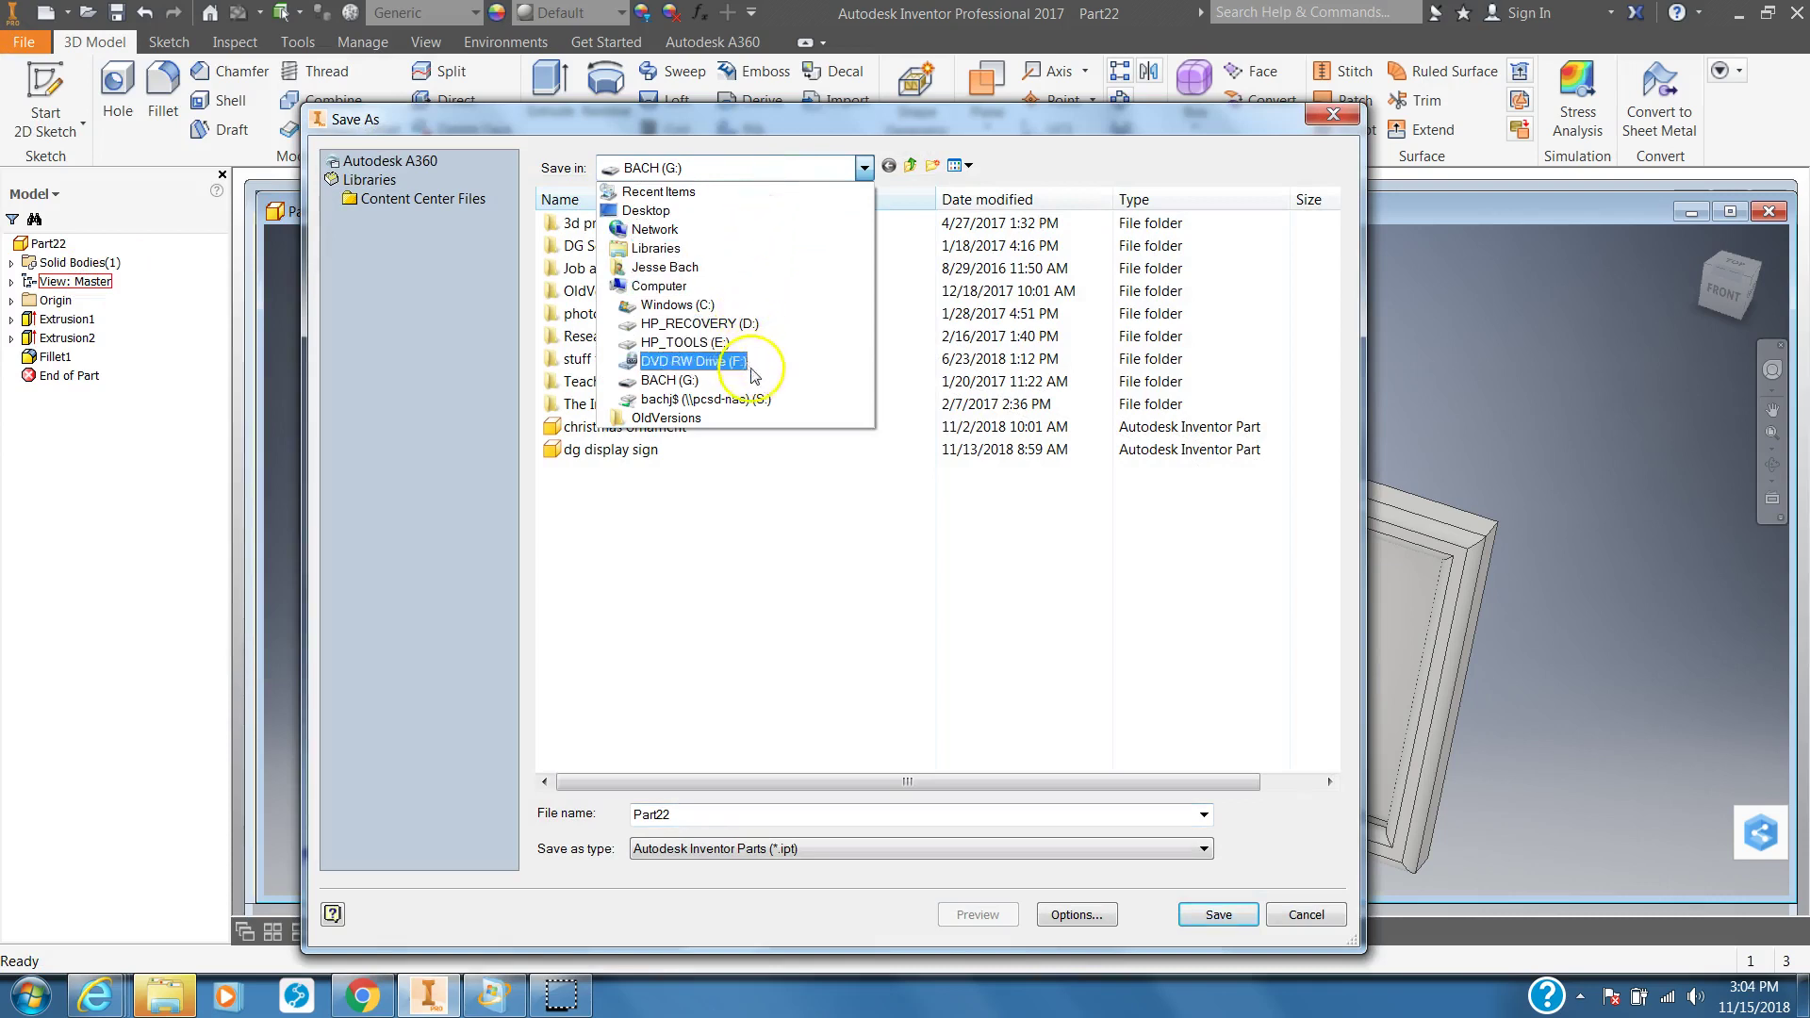
click(754, 399)
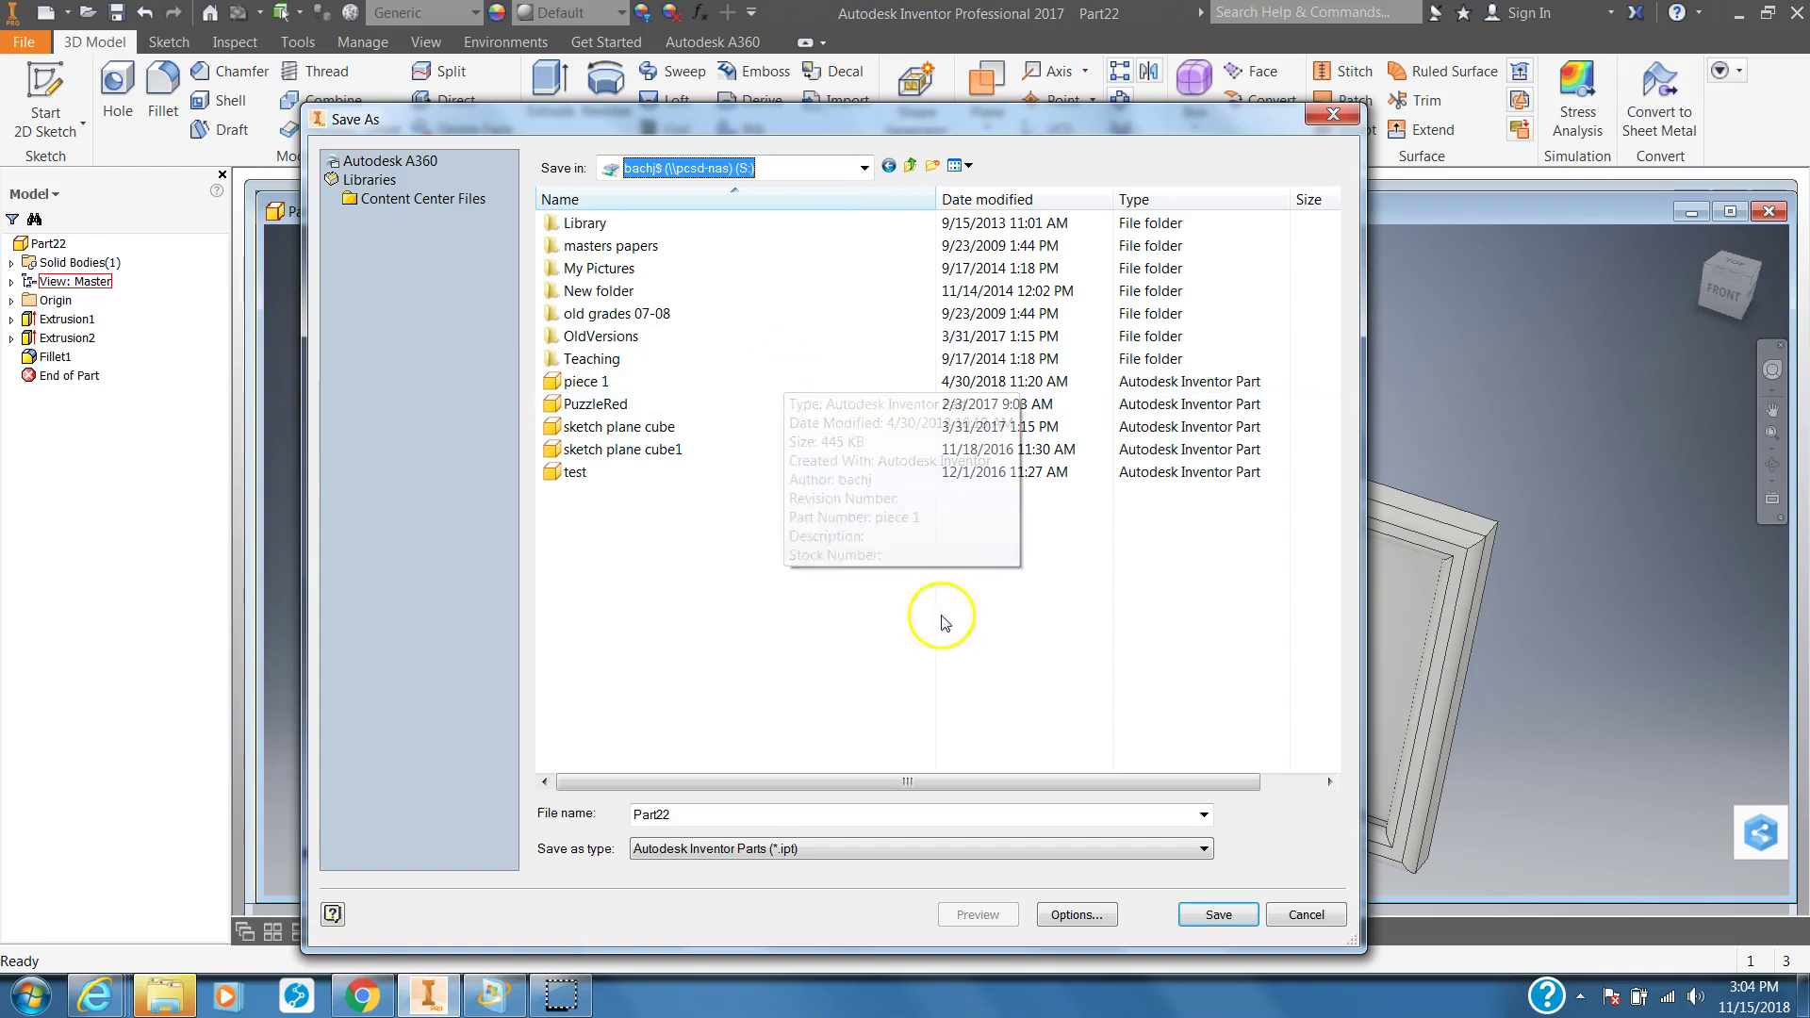
click(681, 812)
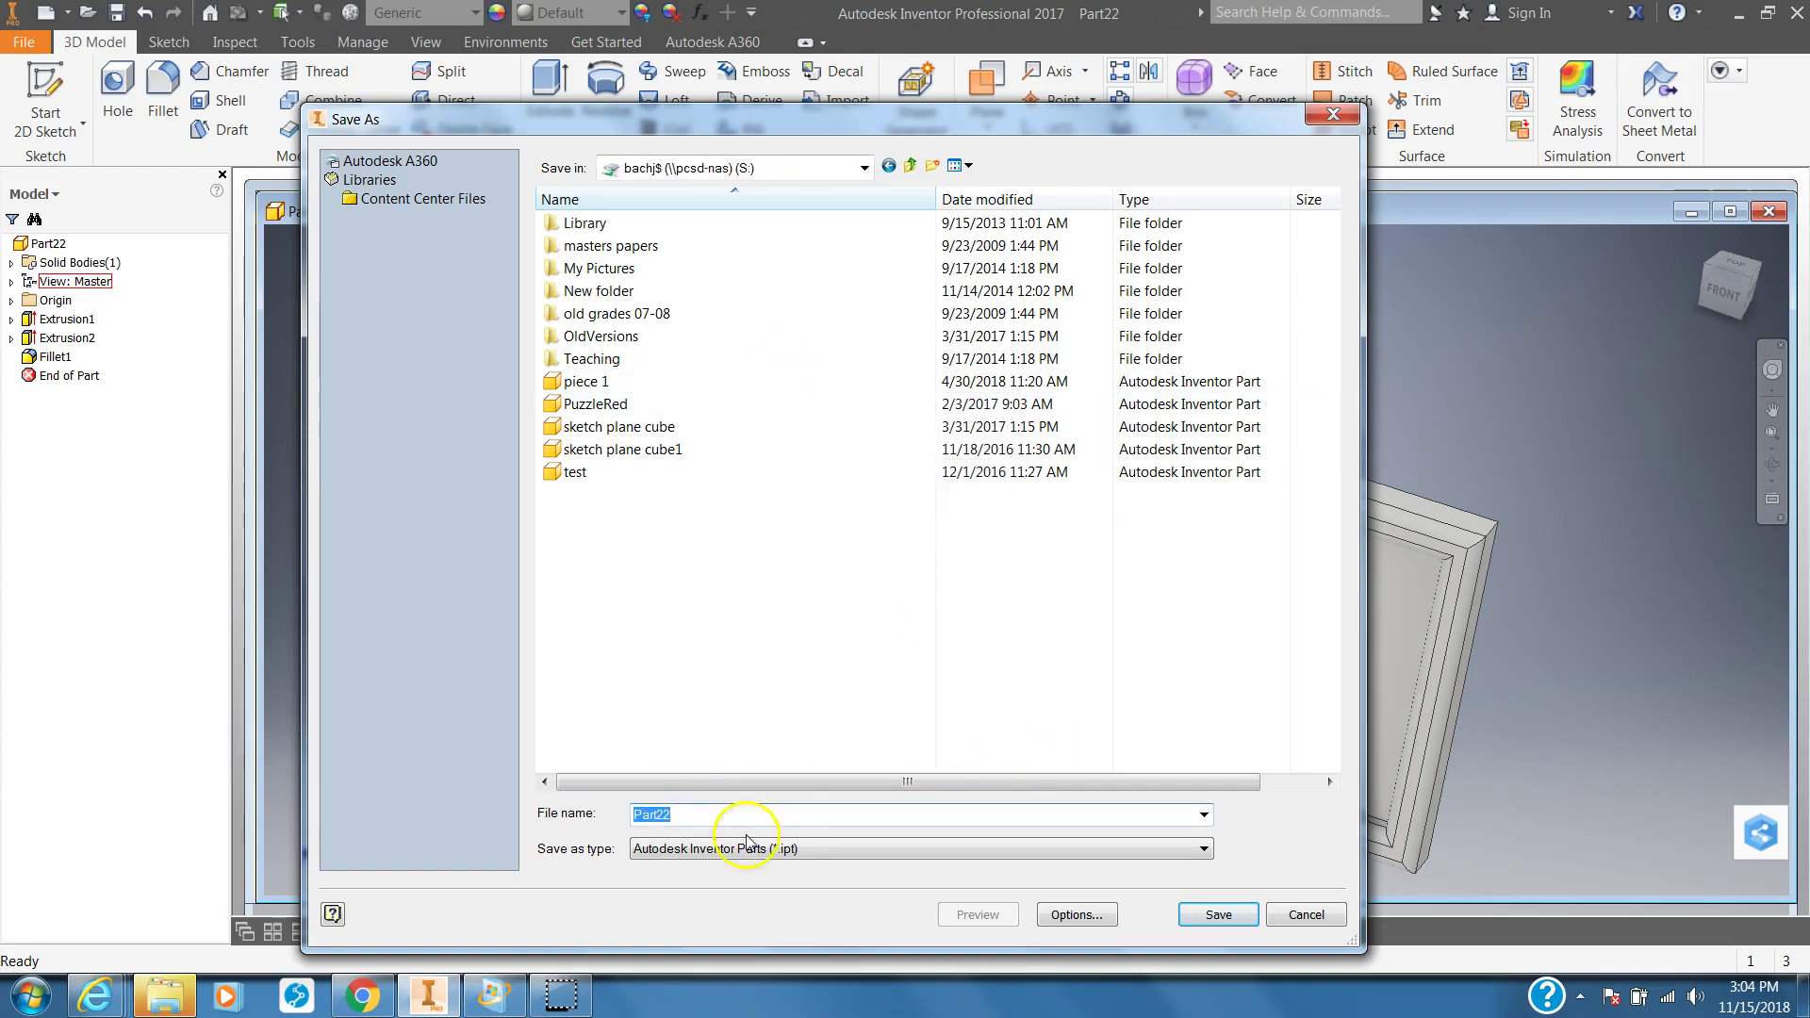
text(Keychain_Bach)
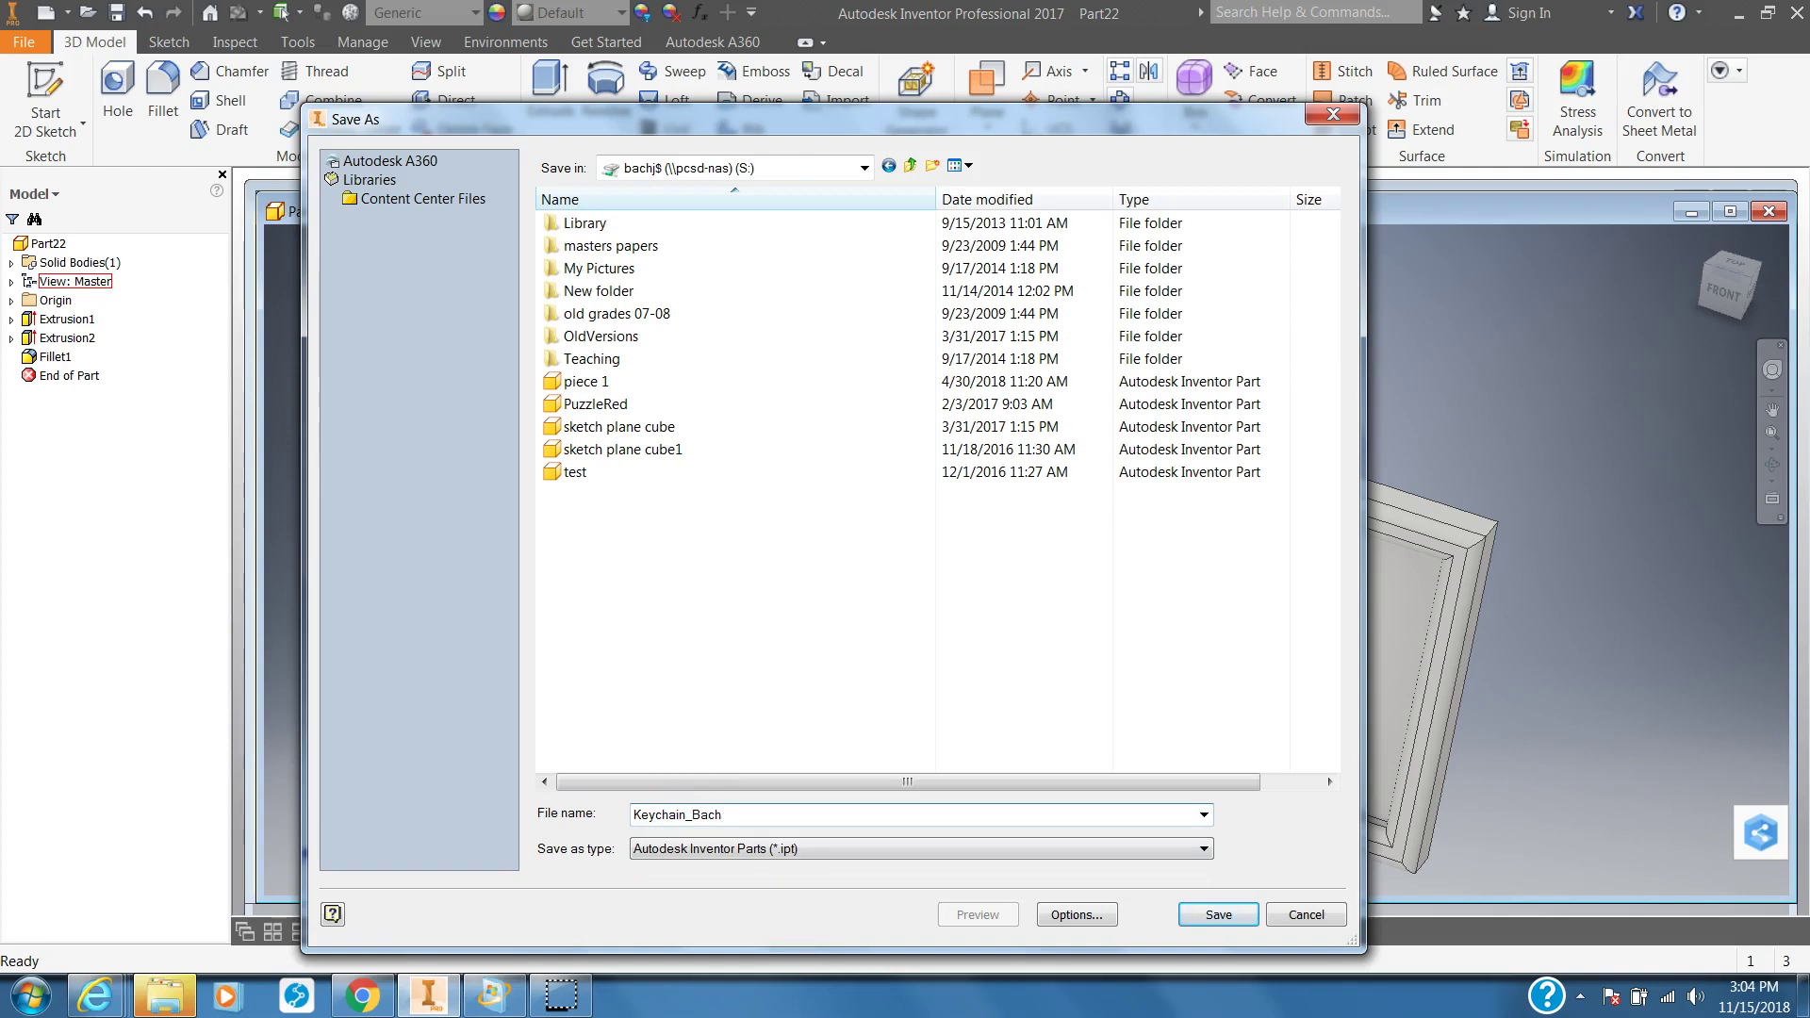
click(1252, 914)
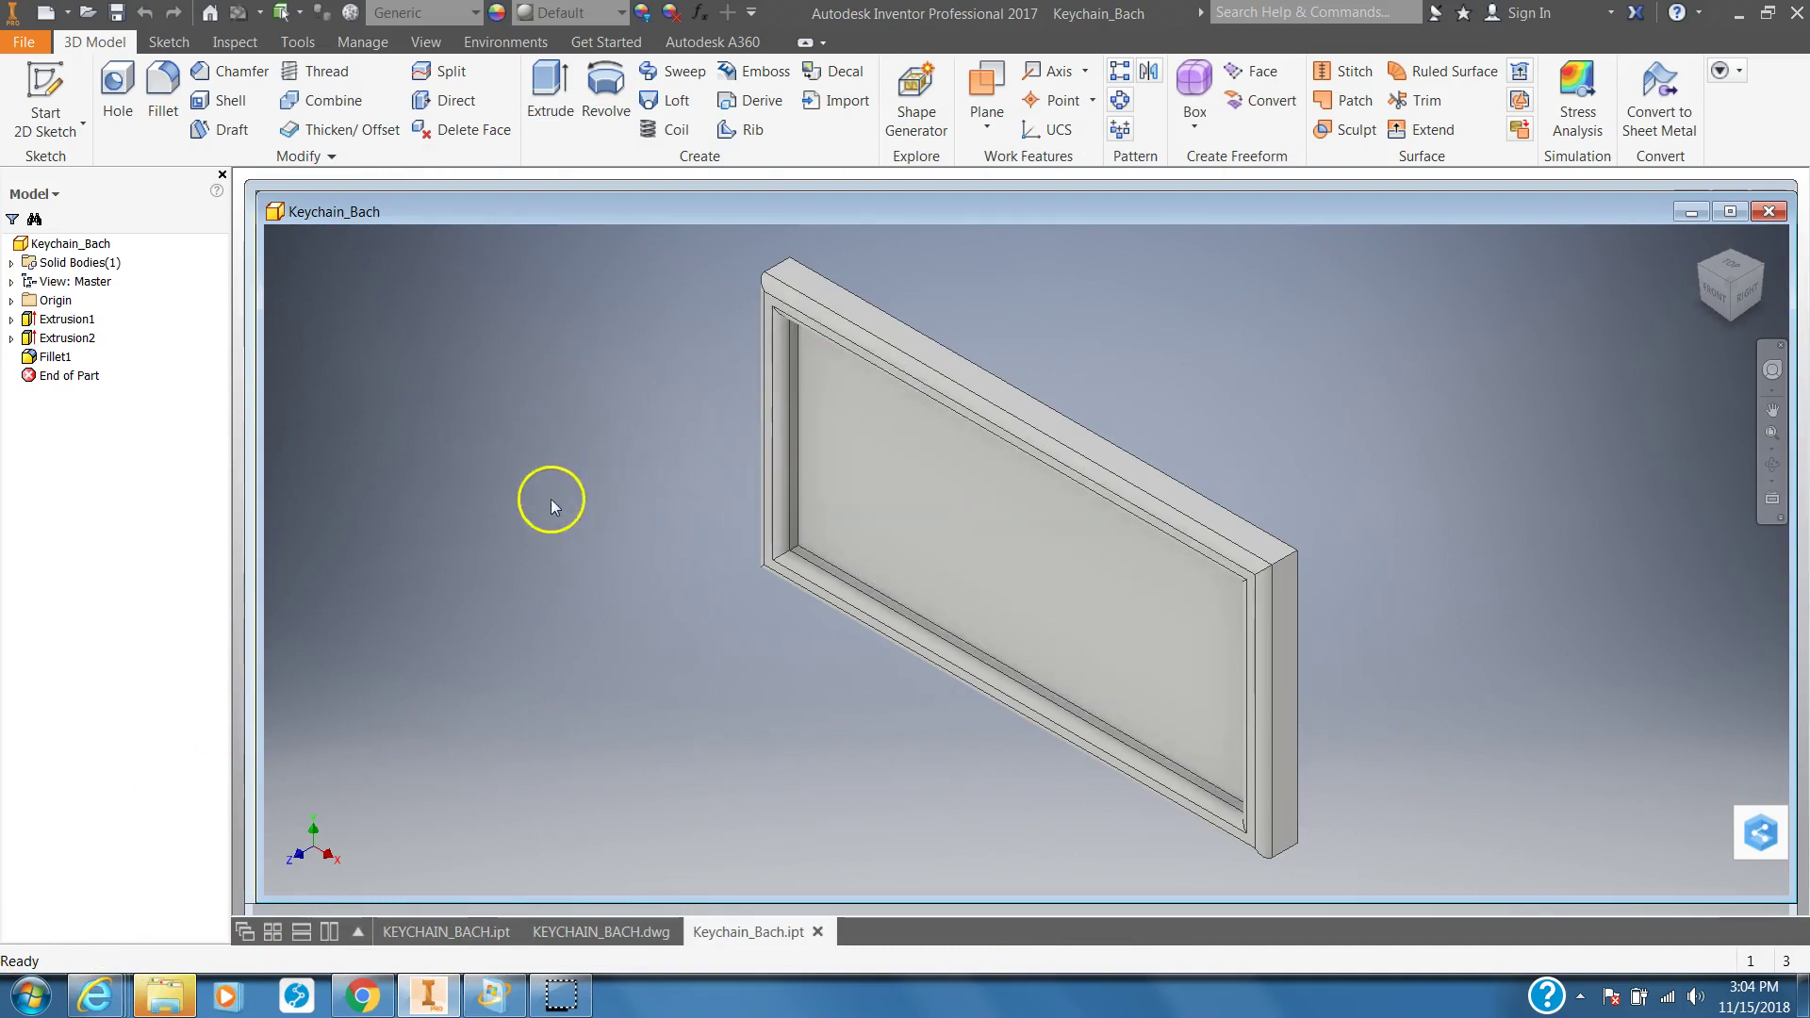
middle_drag(539, 500, 485, 500)
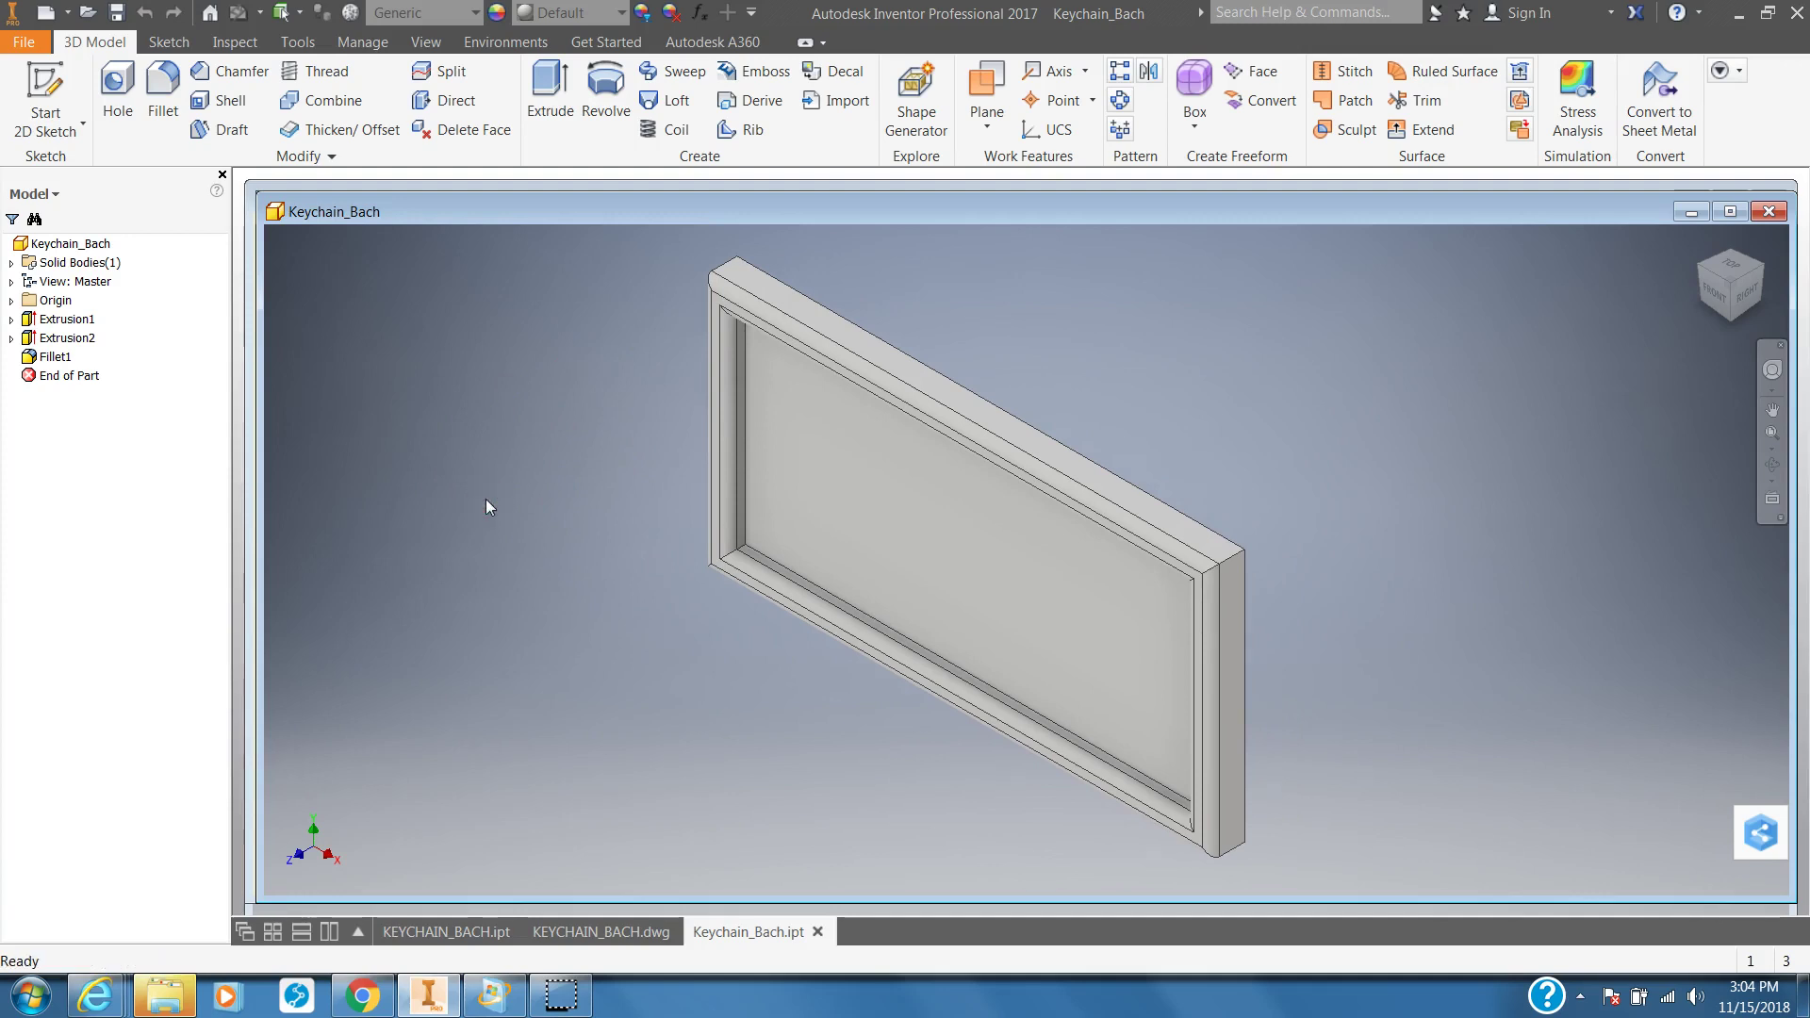
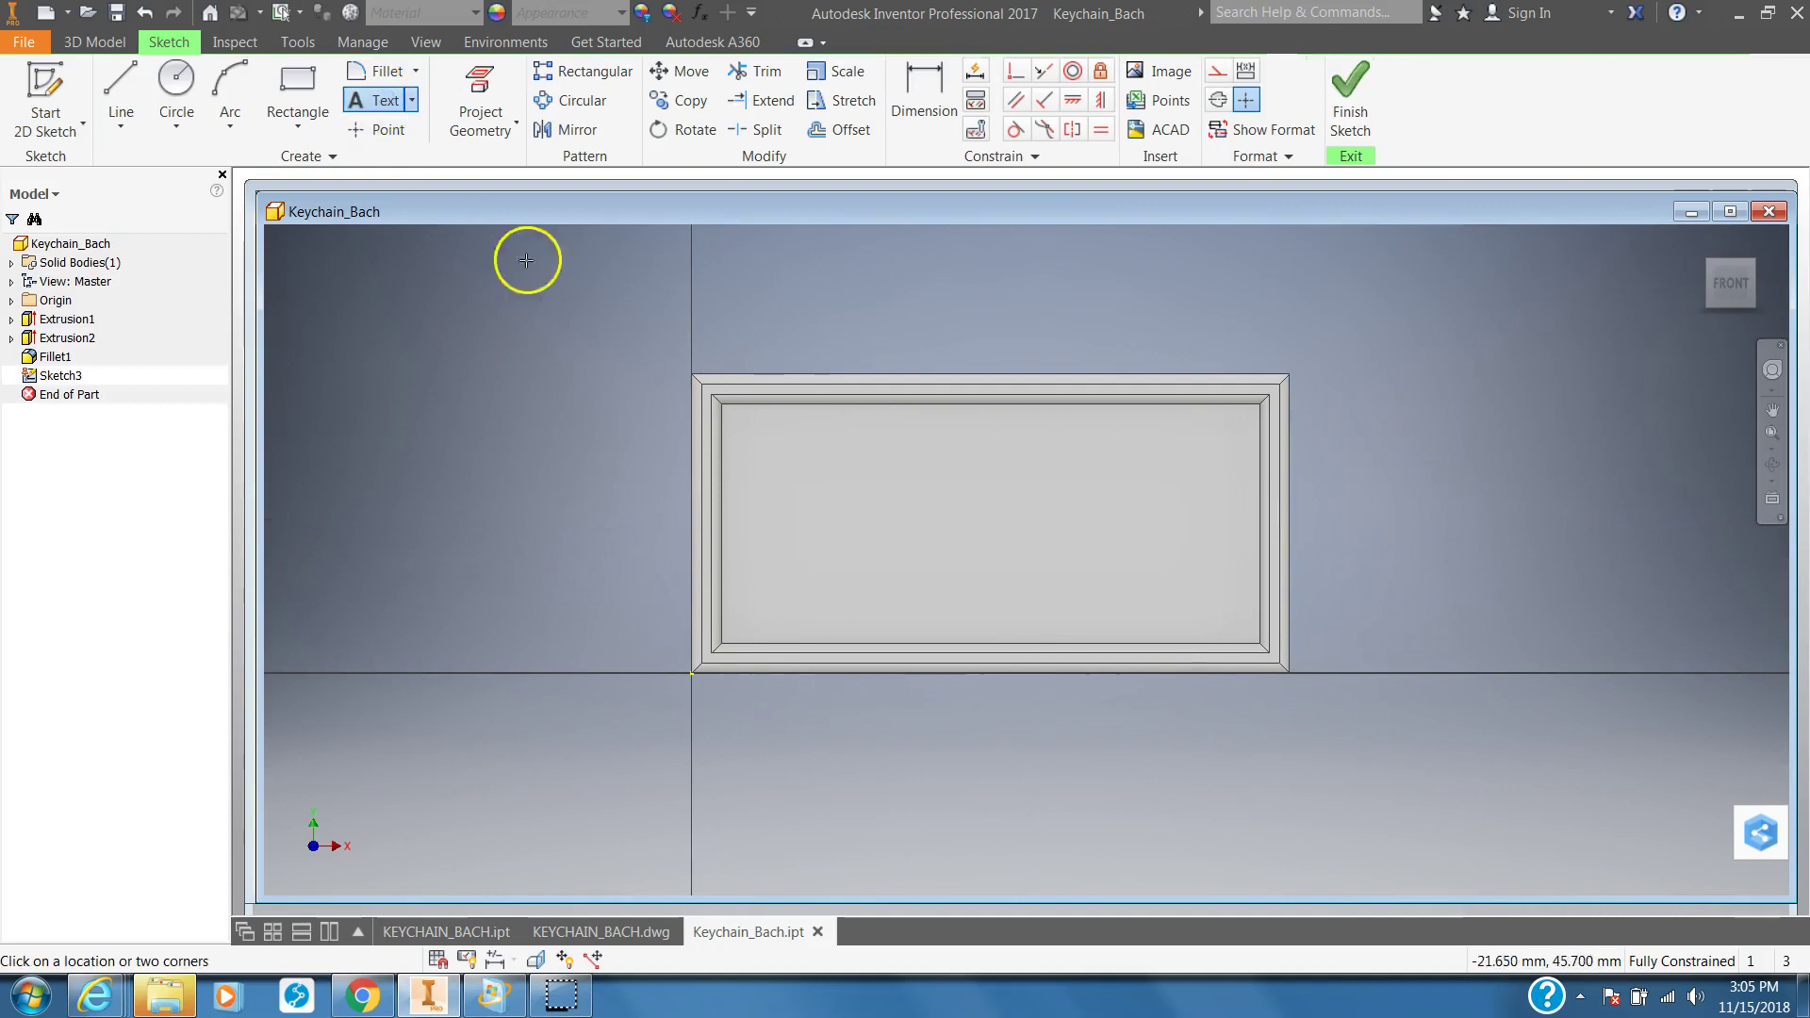
- Add the keychain owner's surname in capitals as horizontally centred Tahoma text in a text box spanning the recessed face
drag(734, 415, 1252, 632)
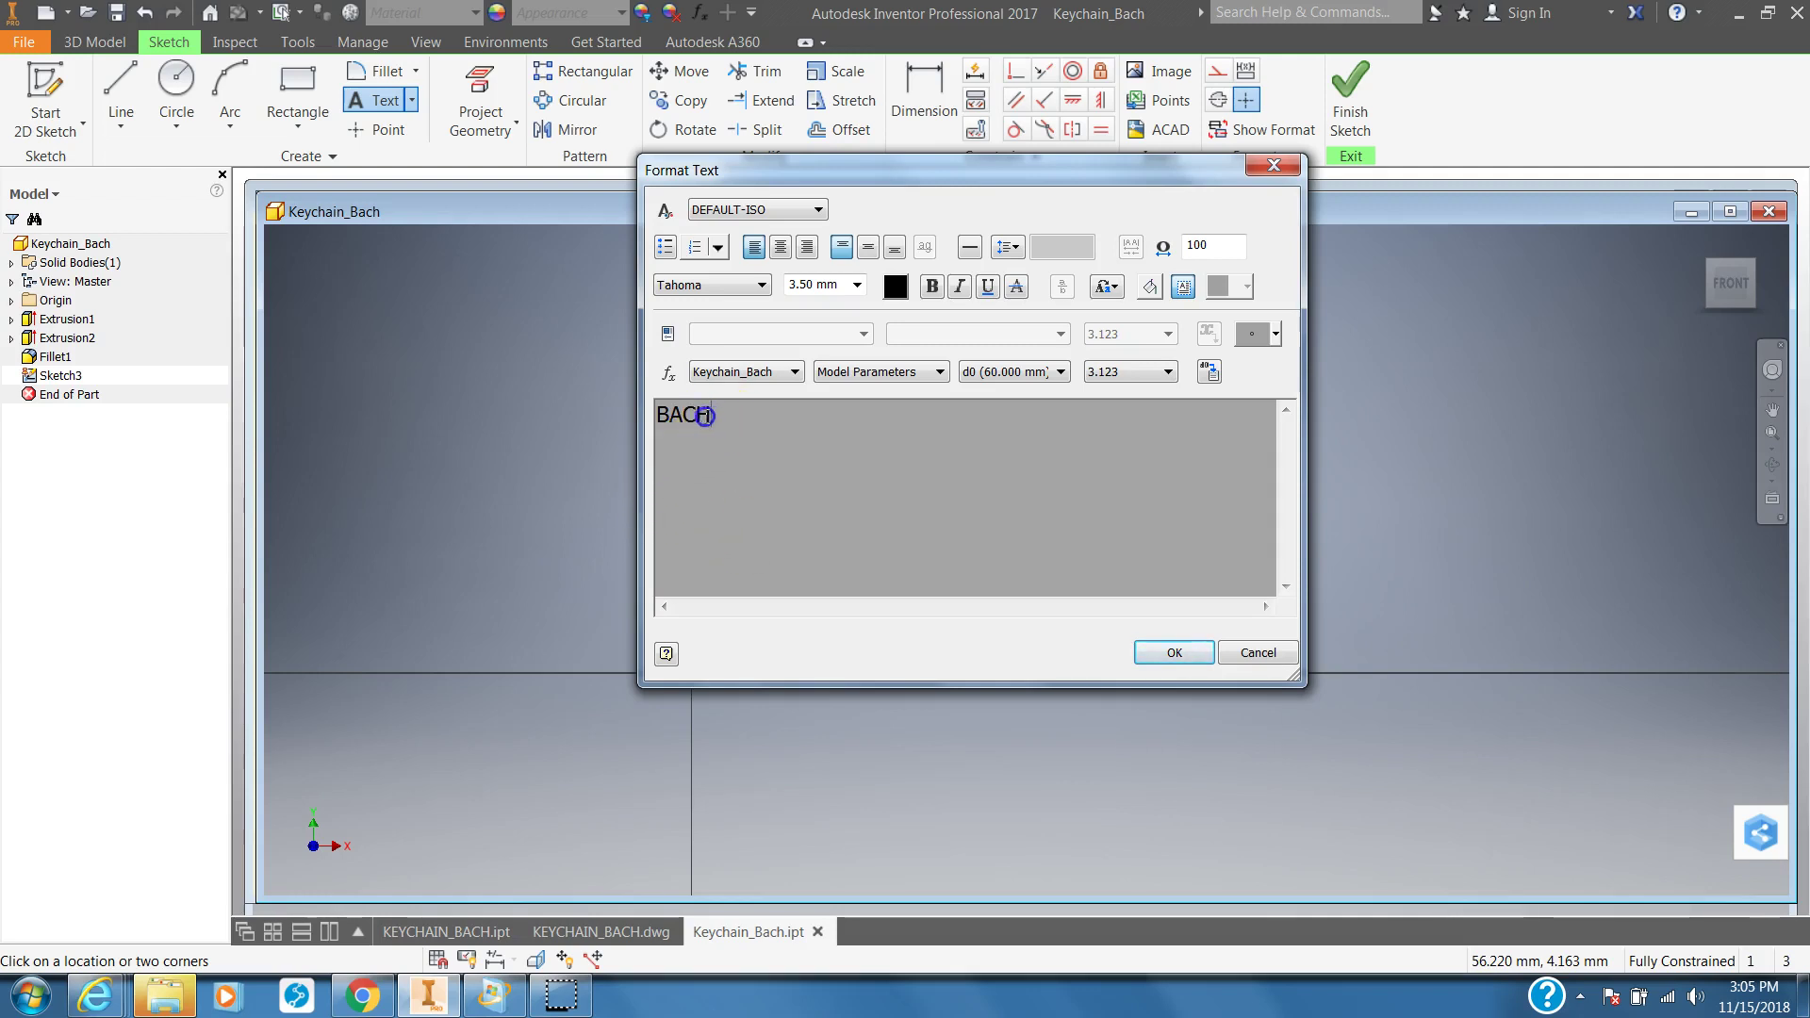
click(780, 249)
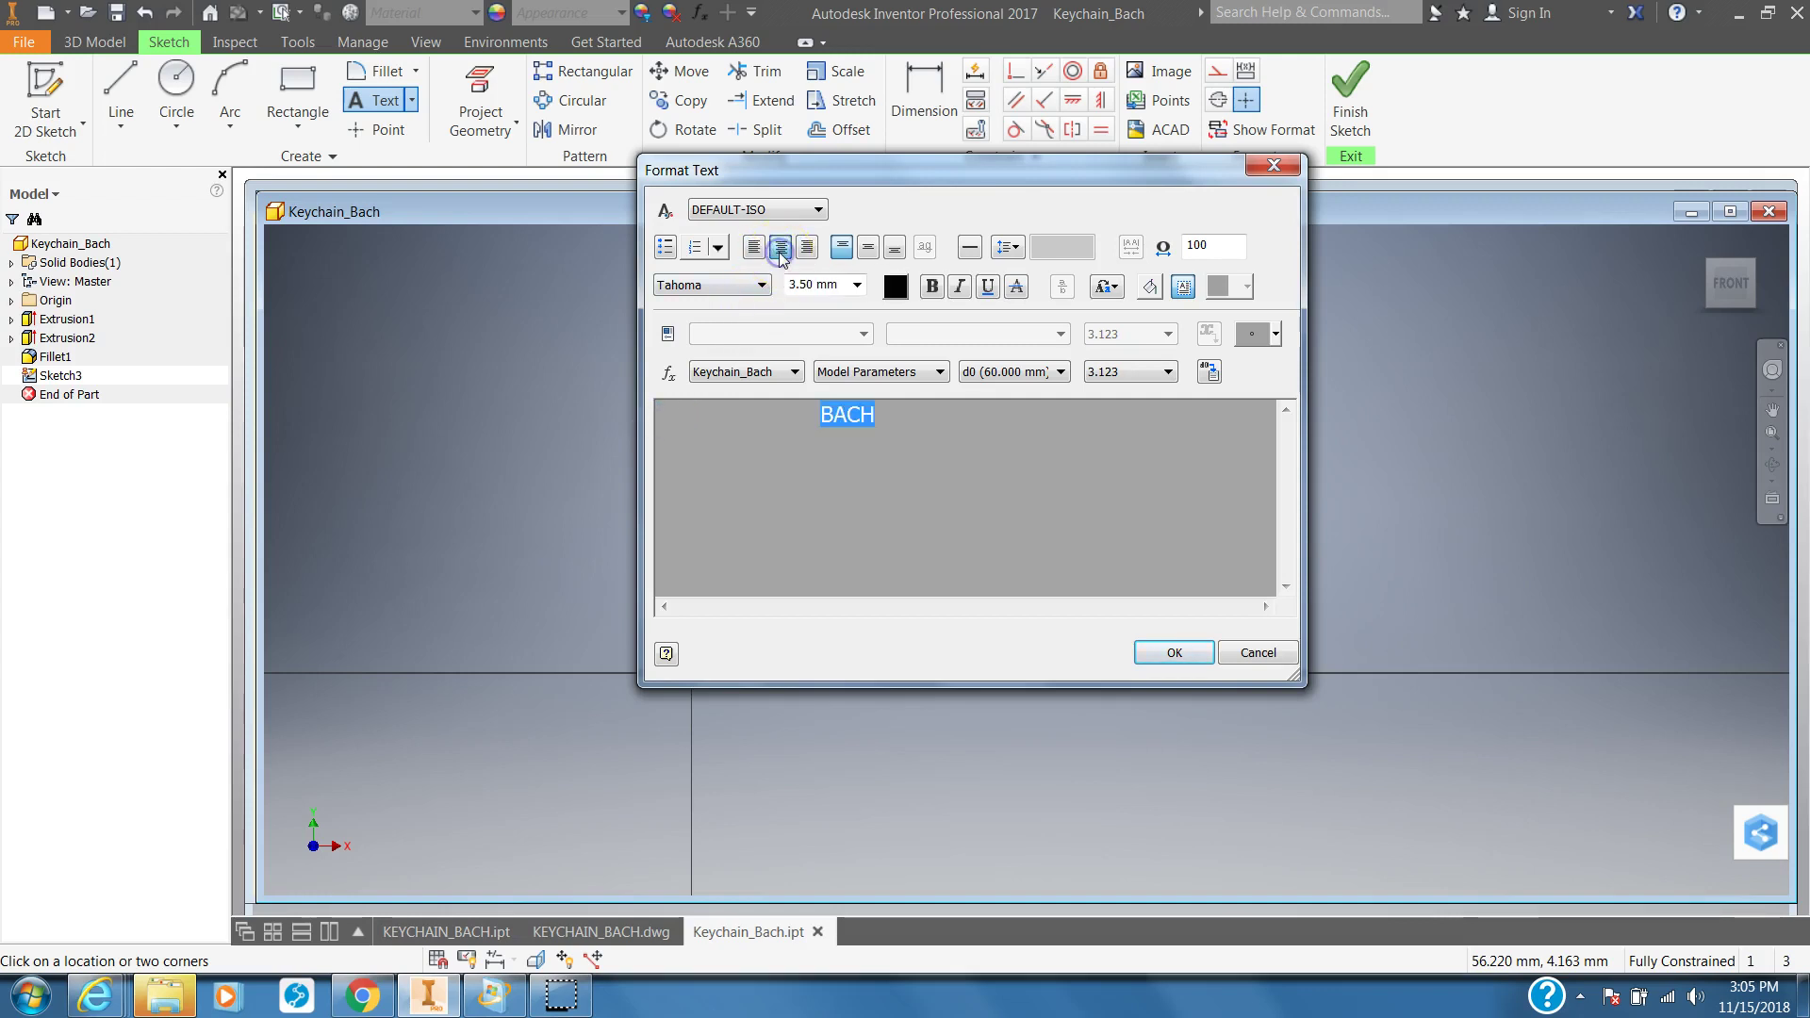
click(726, 285)
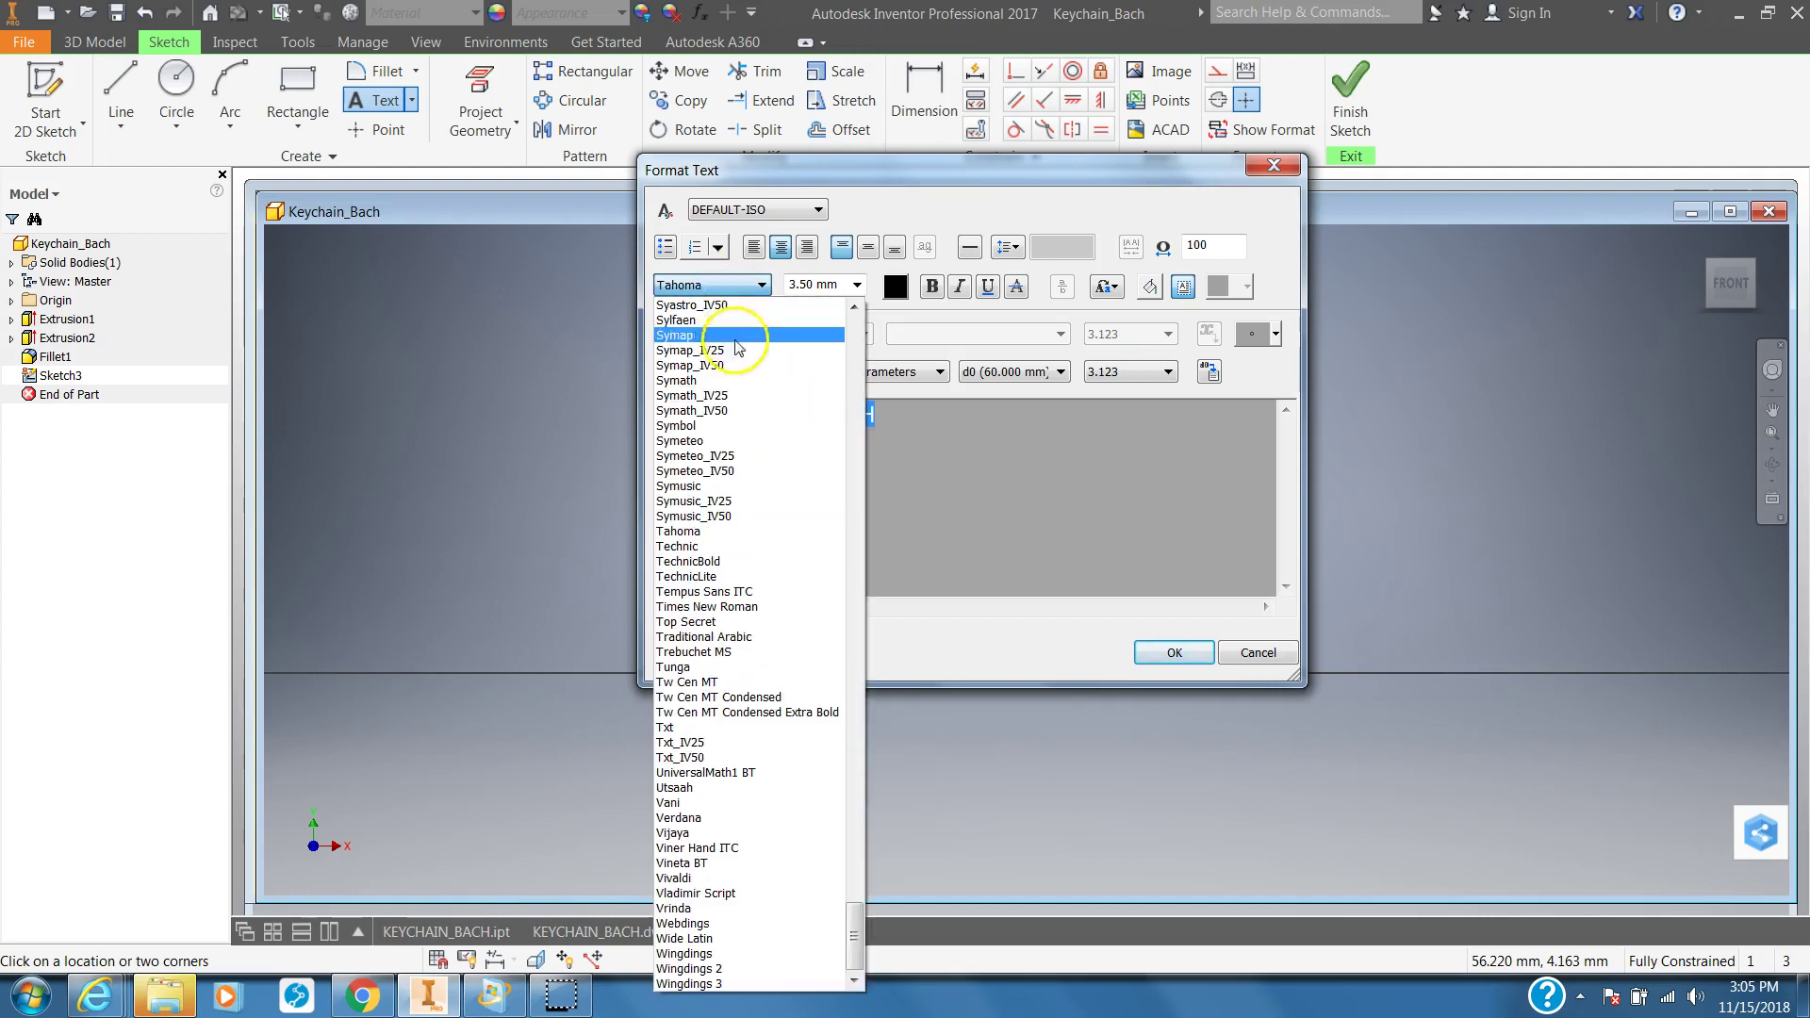
click(987, 438)
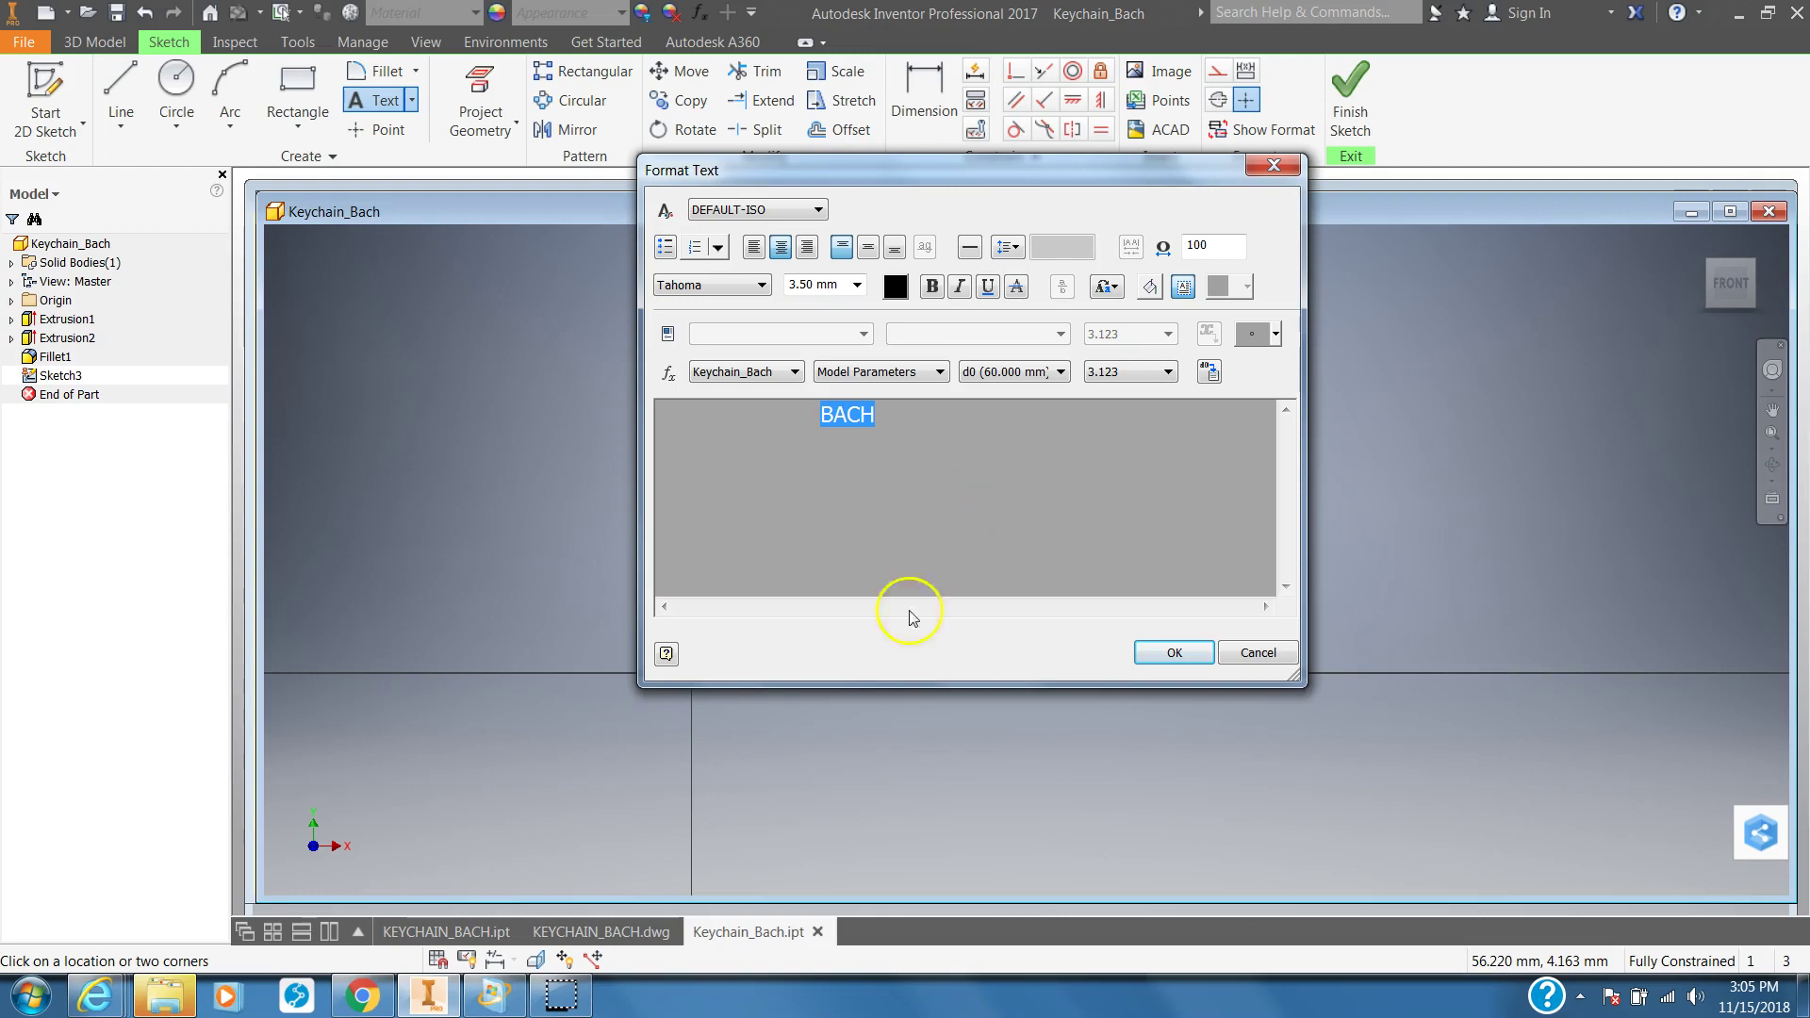
click(646, 939)
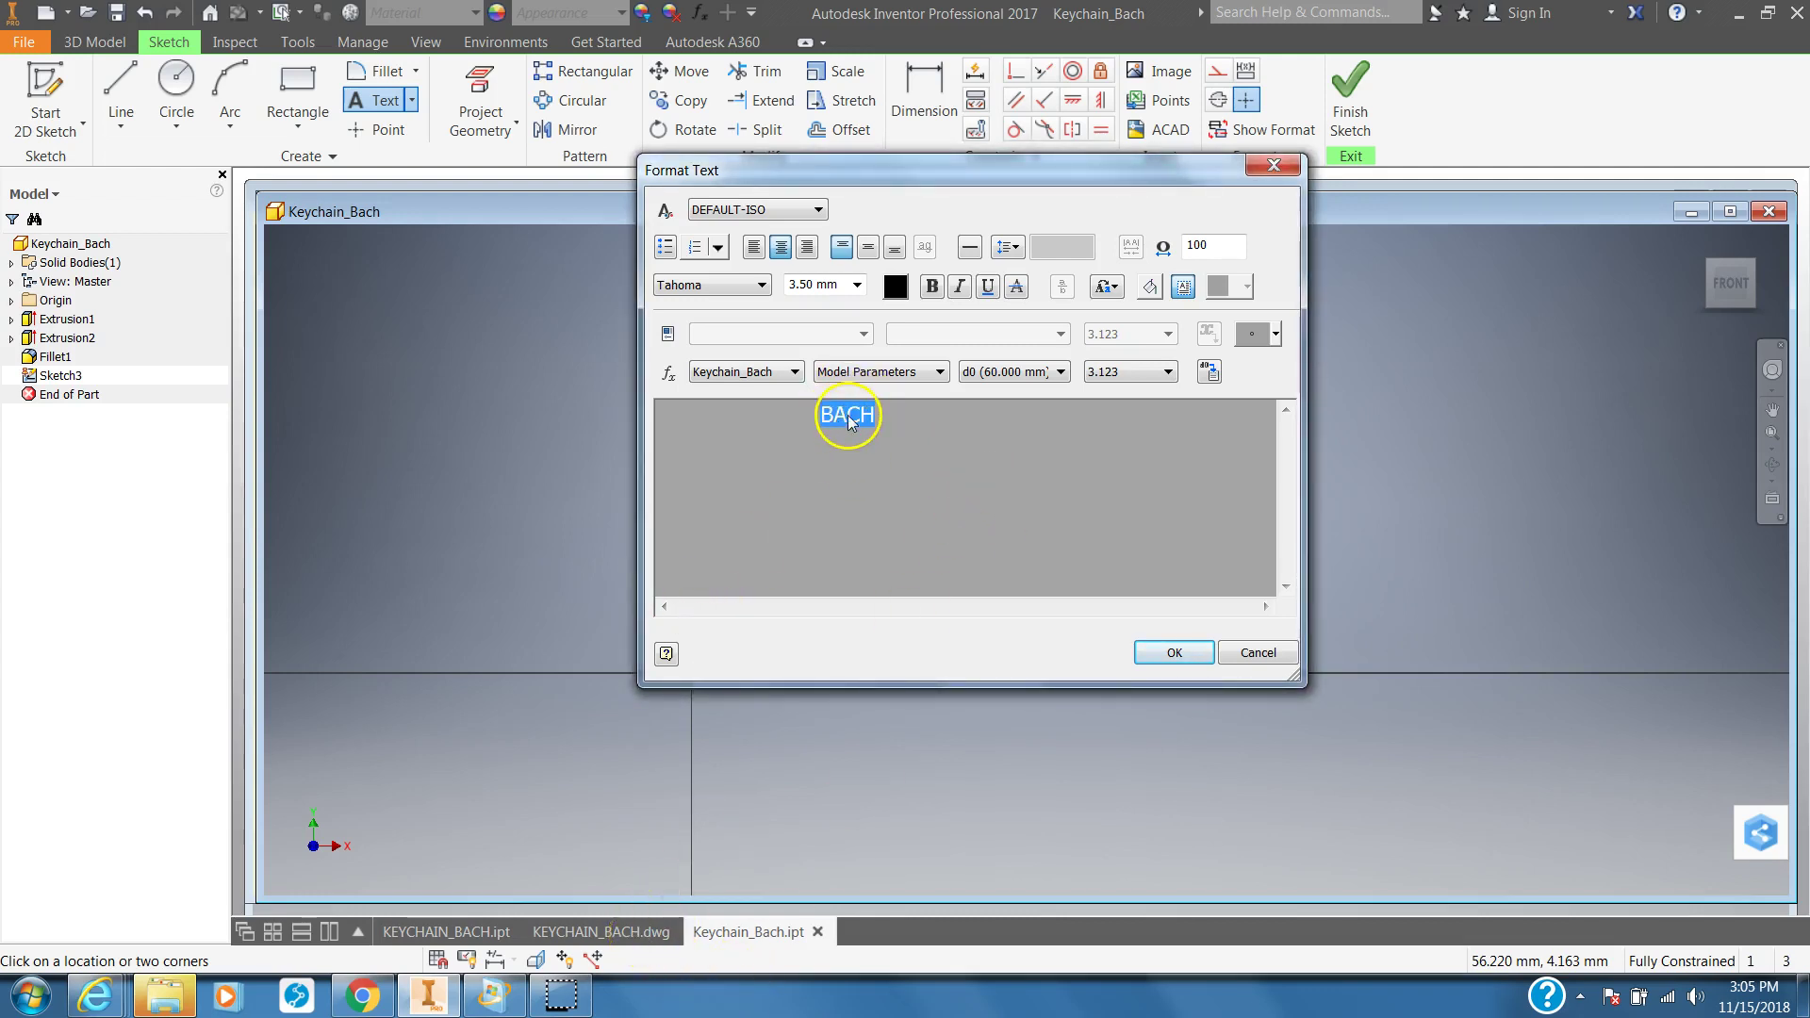
click(820, 460)
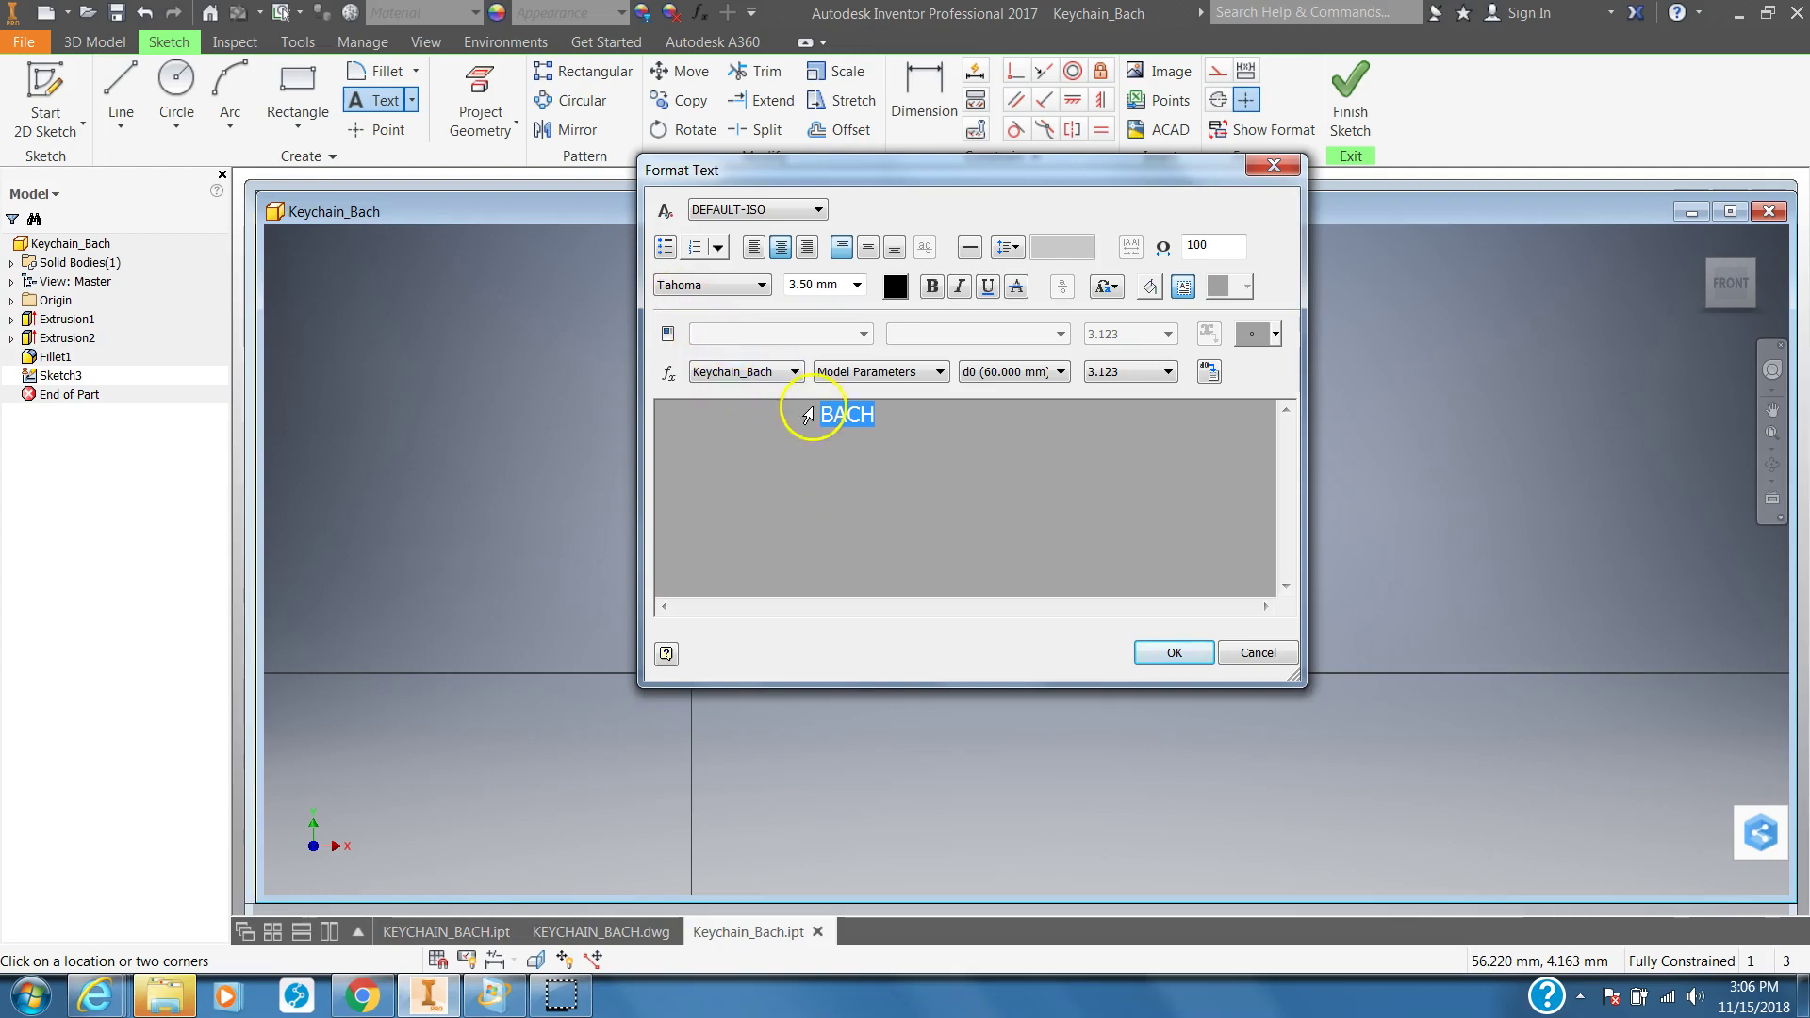
click(1174, 650)
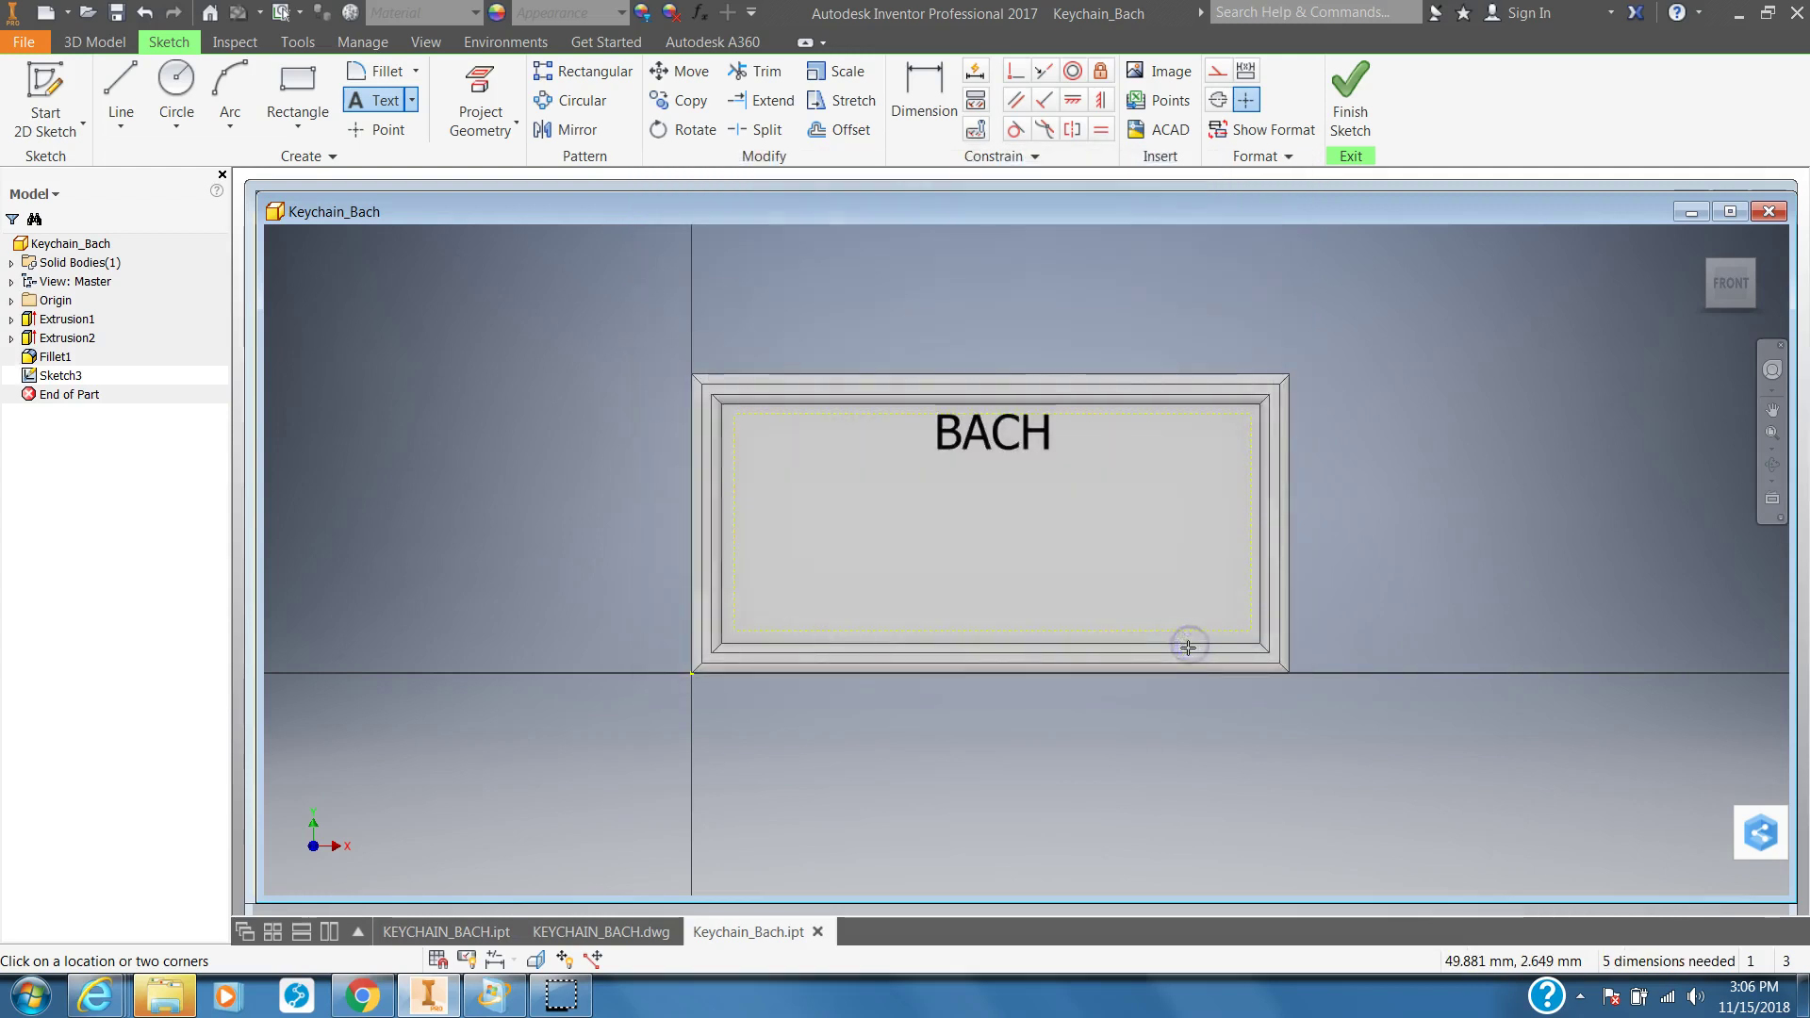
- Compare with the finished keychain part, and move the name text straight down to the vertical middle of the recess
click(984, 419)
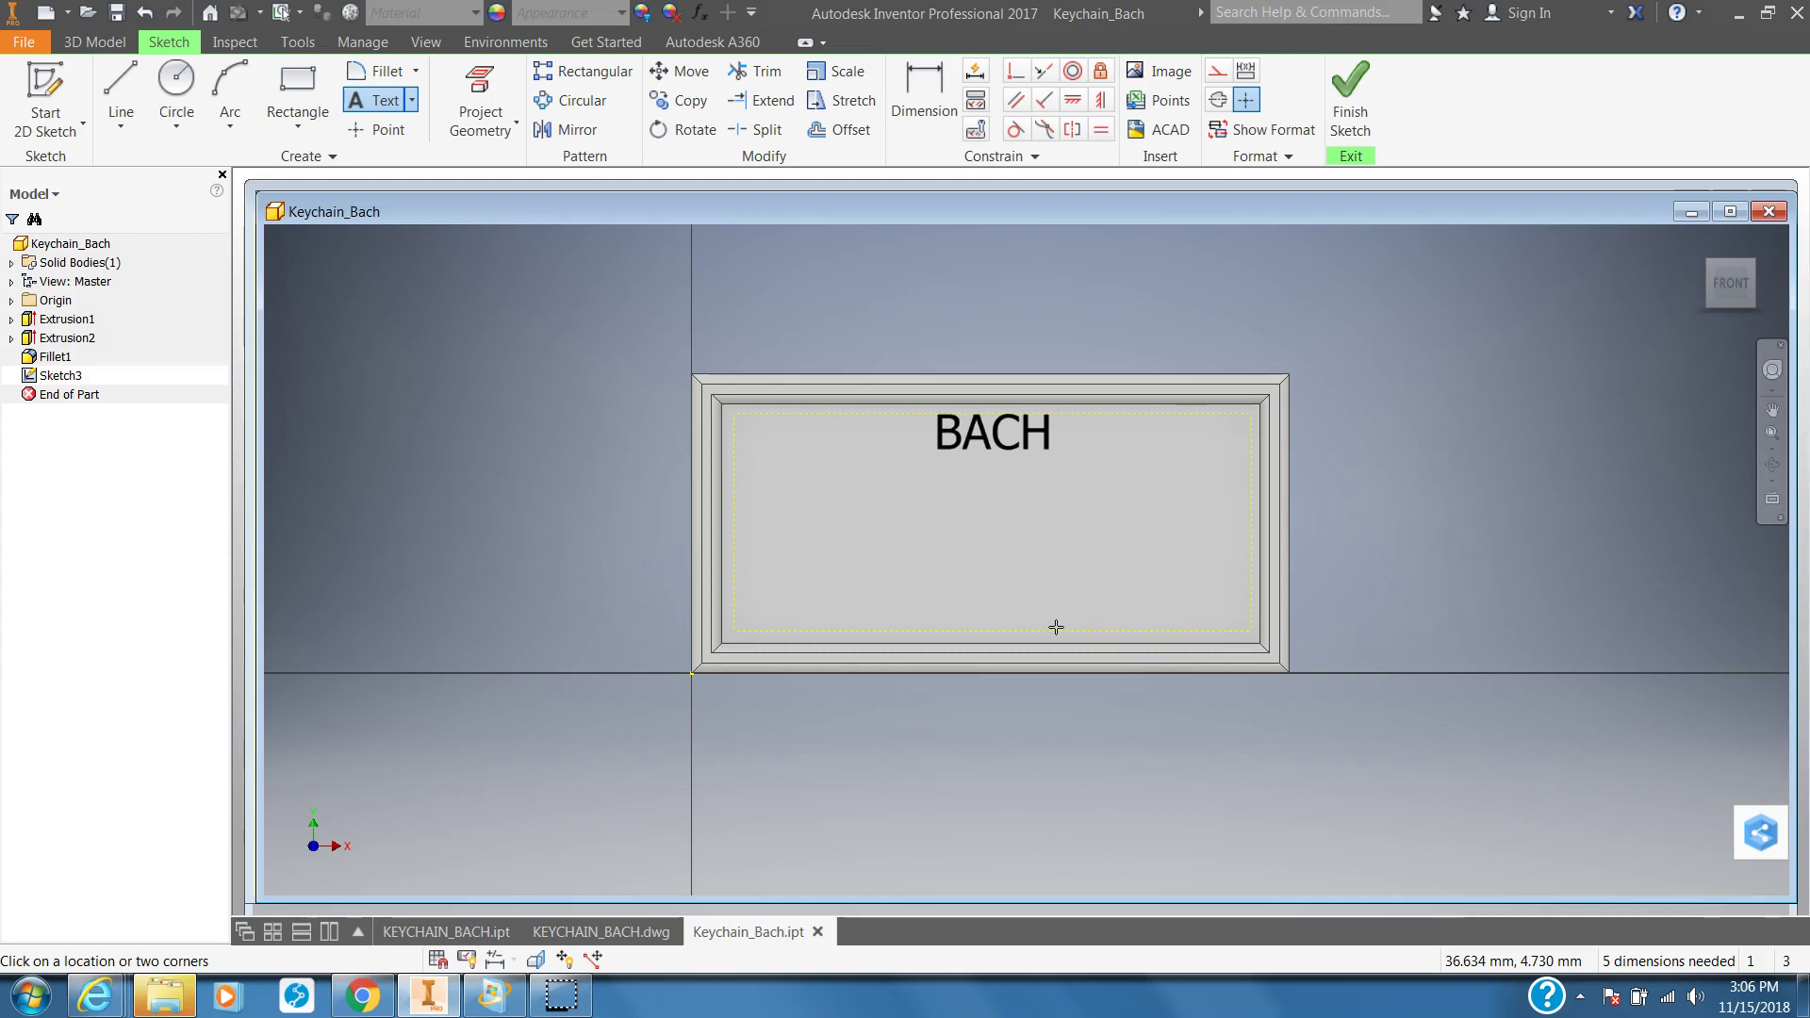
click(461, 931)
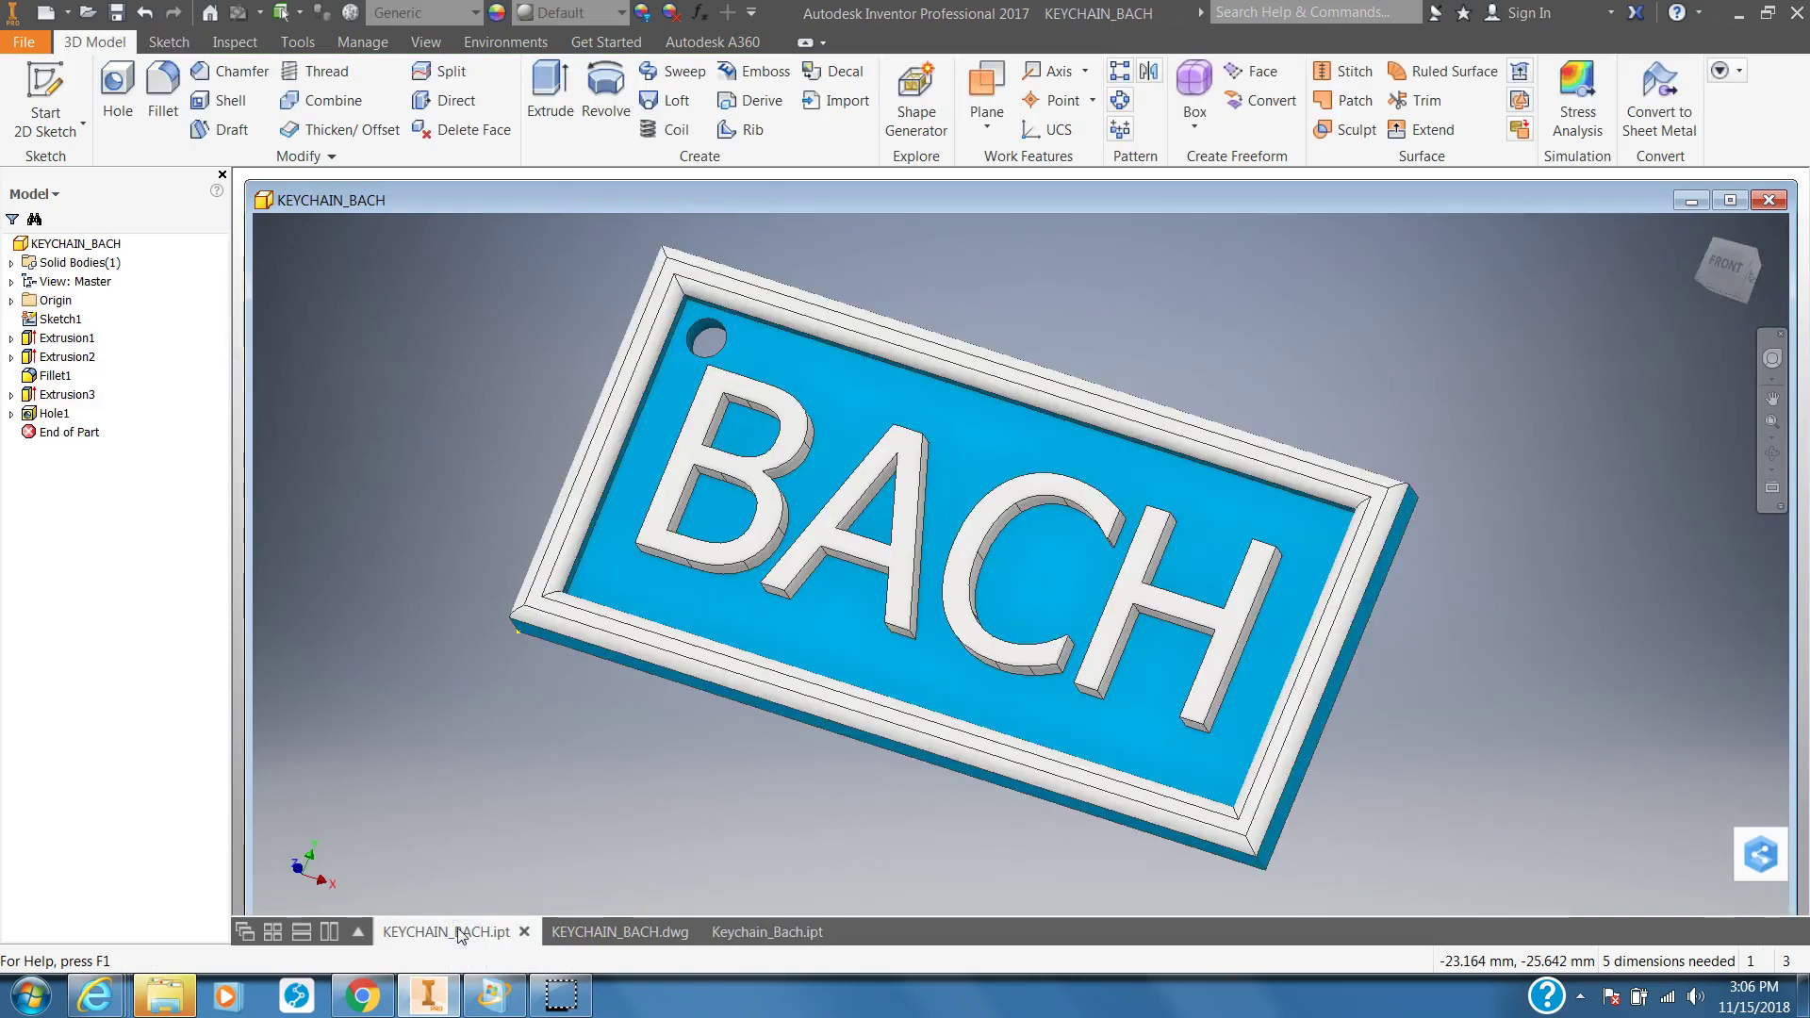
click(806, 933)
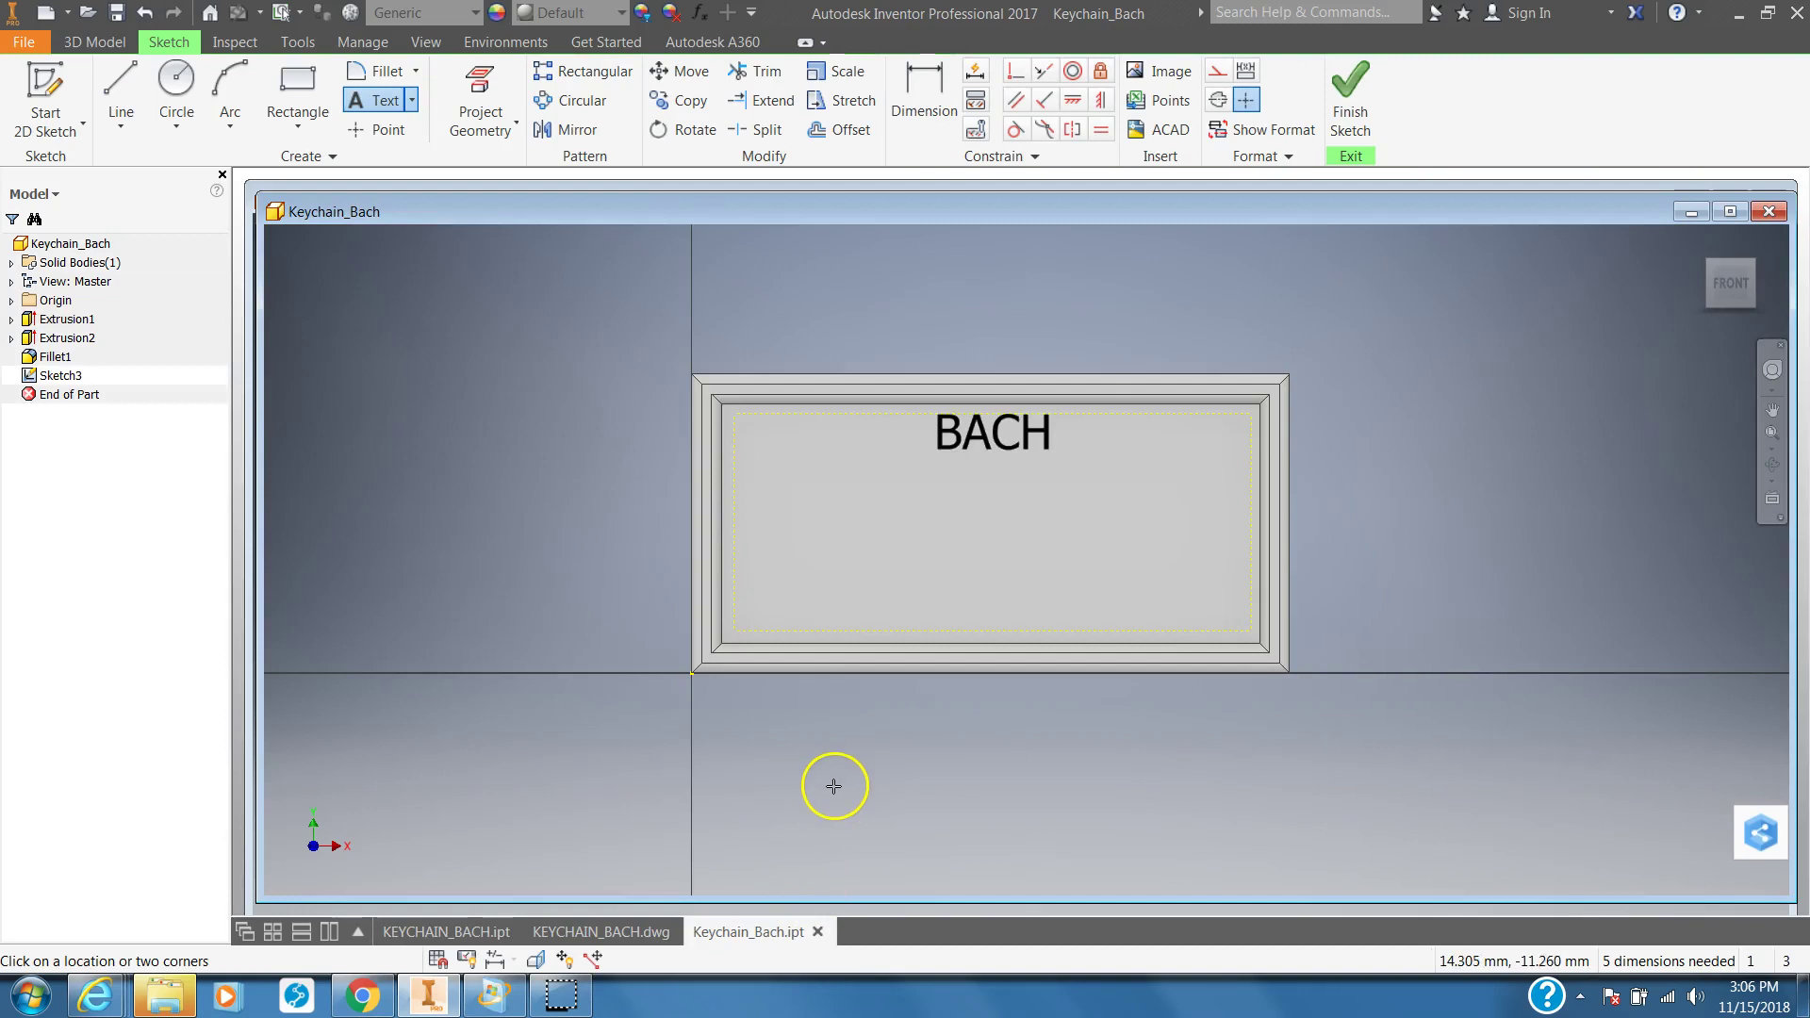
click(697, 82)
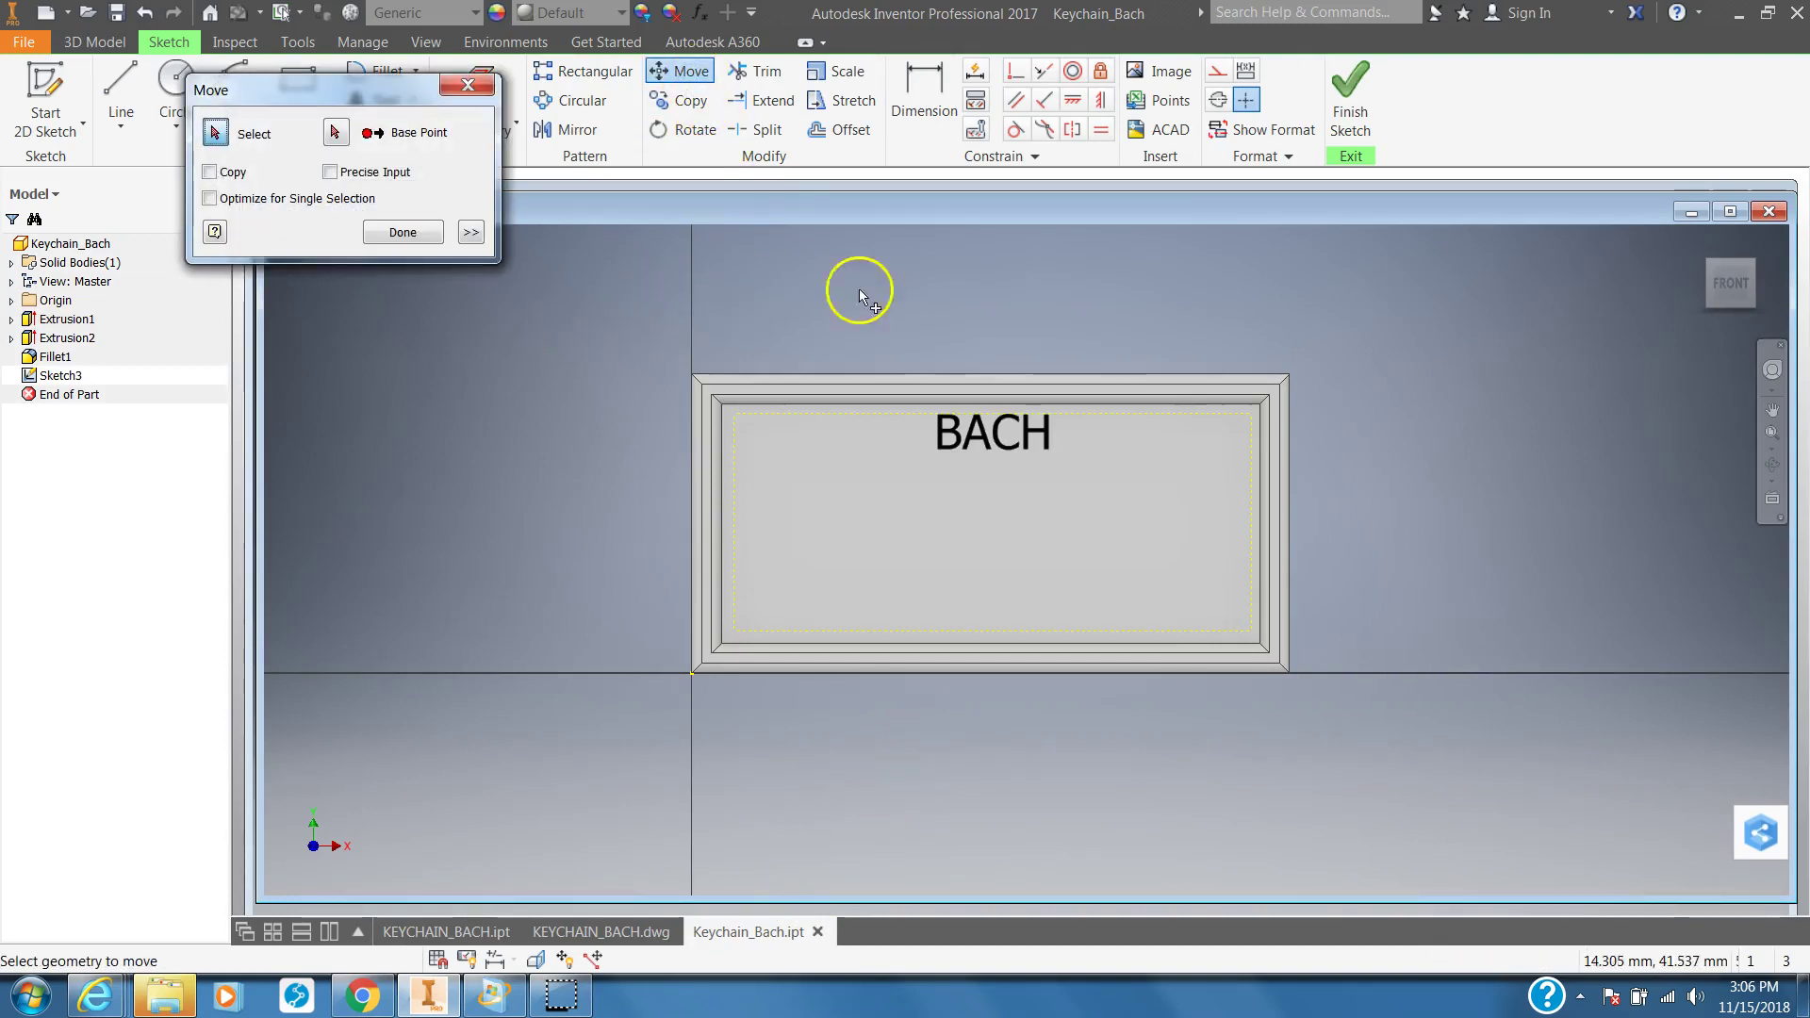
click(962, 443)
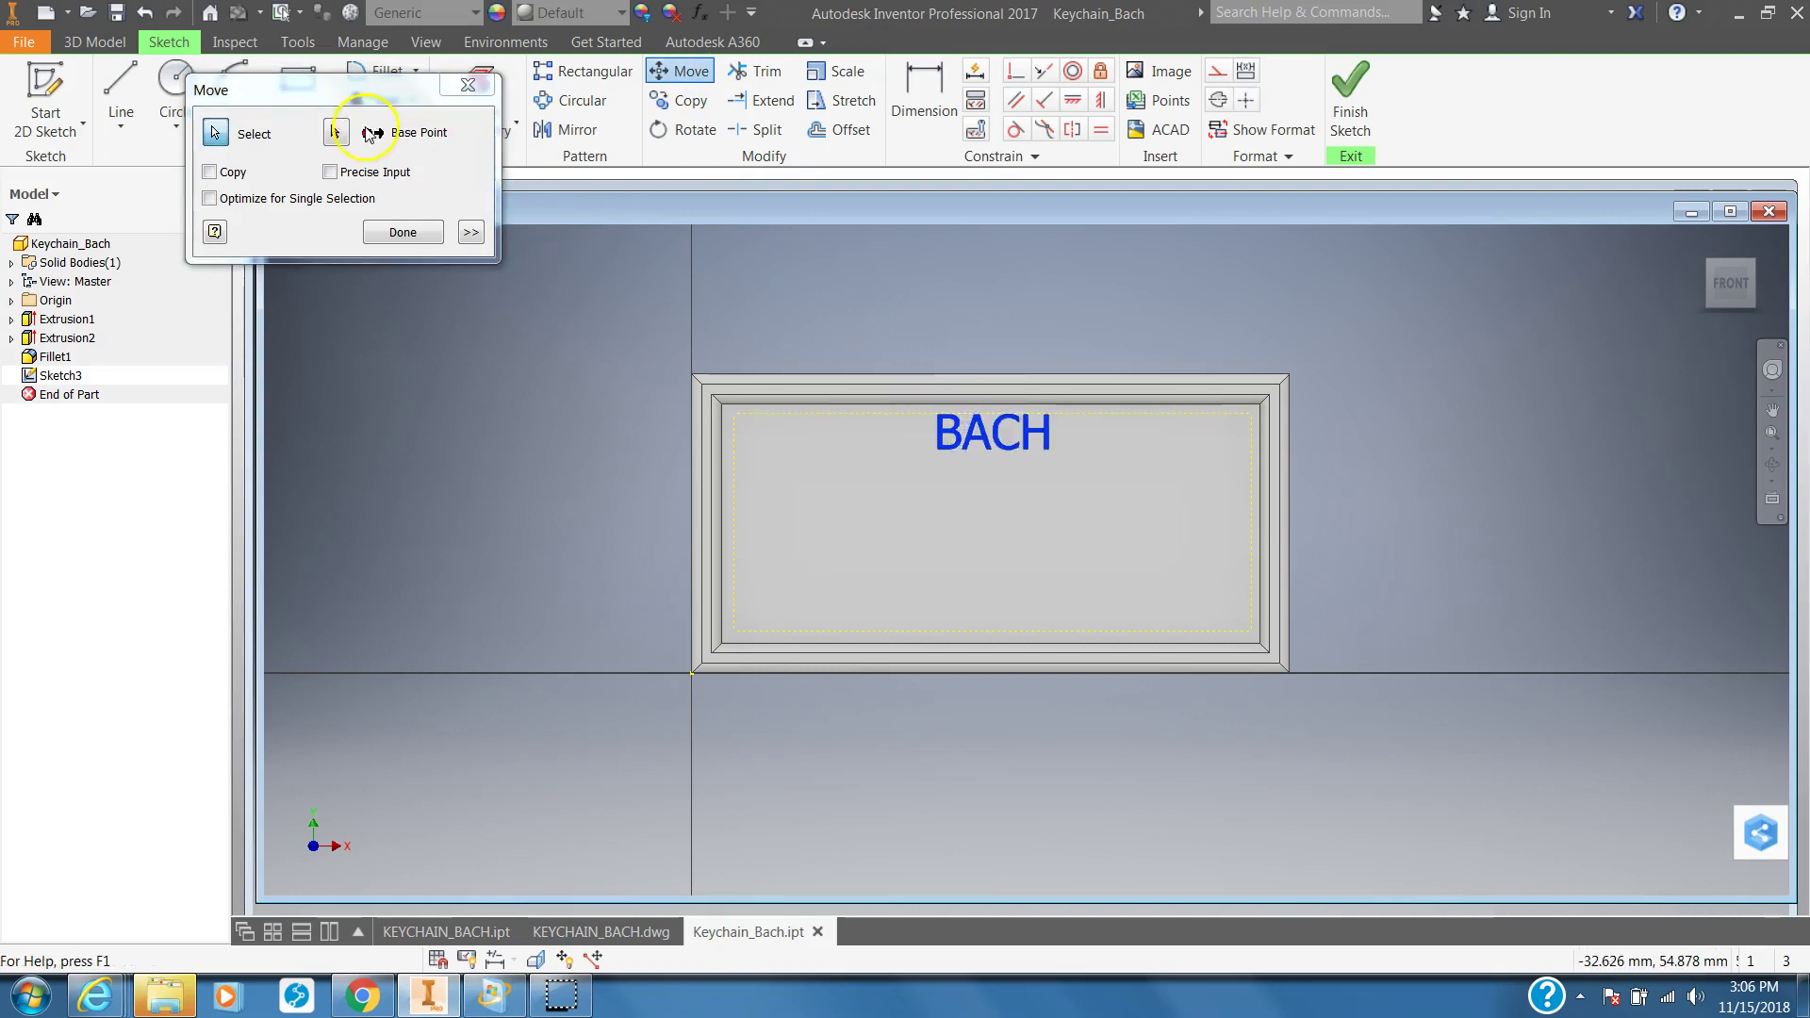
click(336, 133)
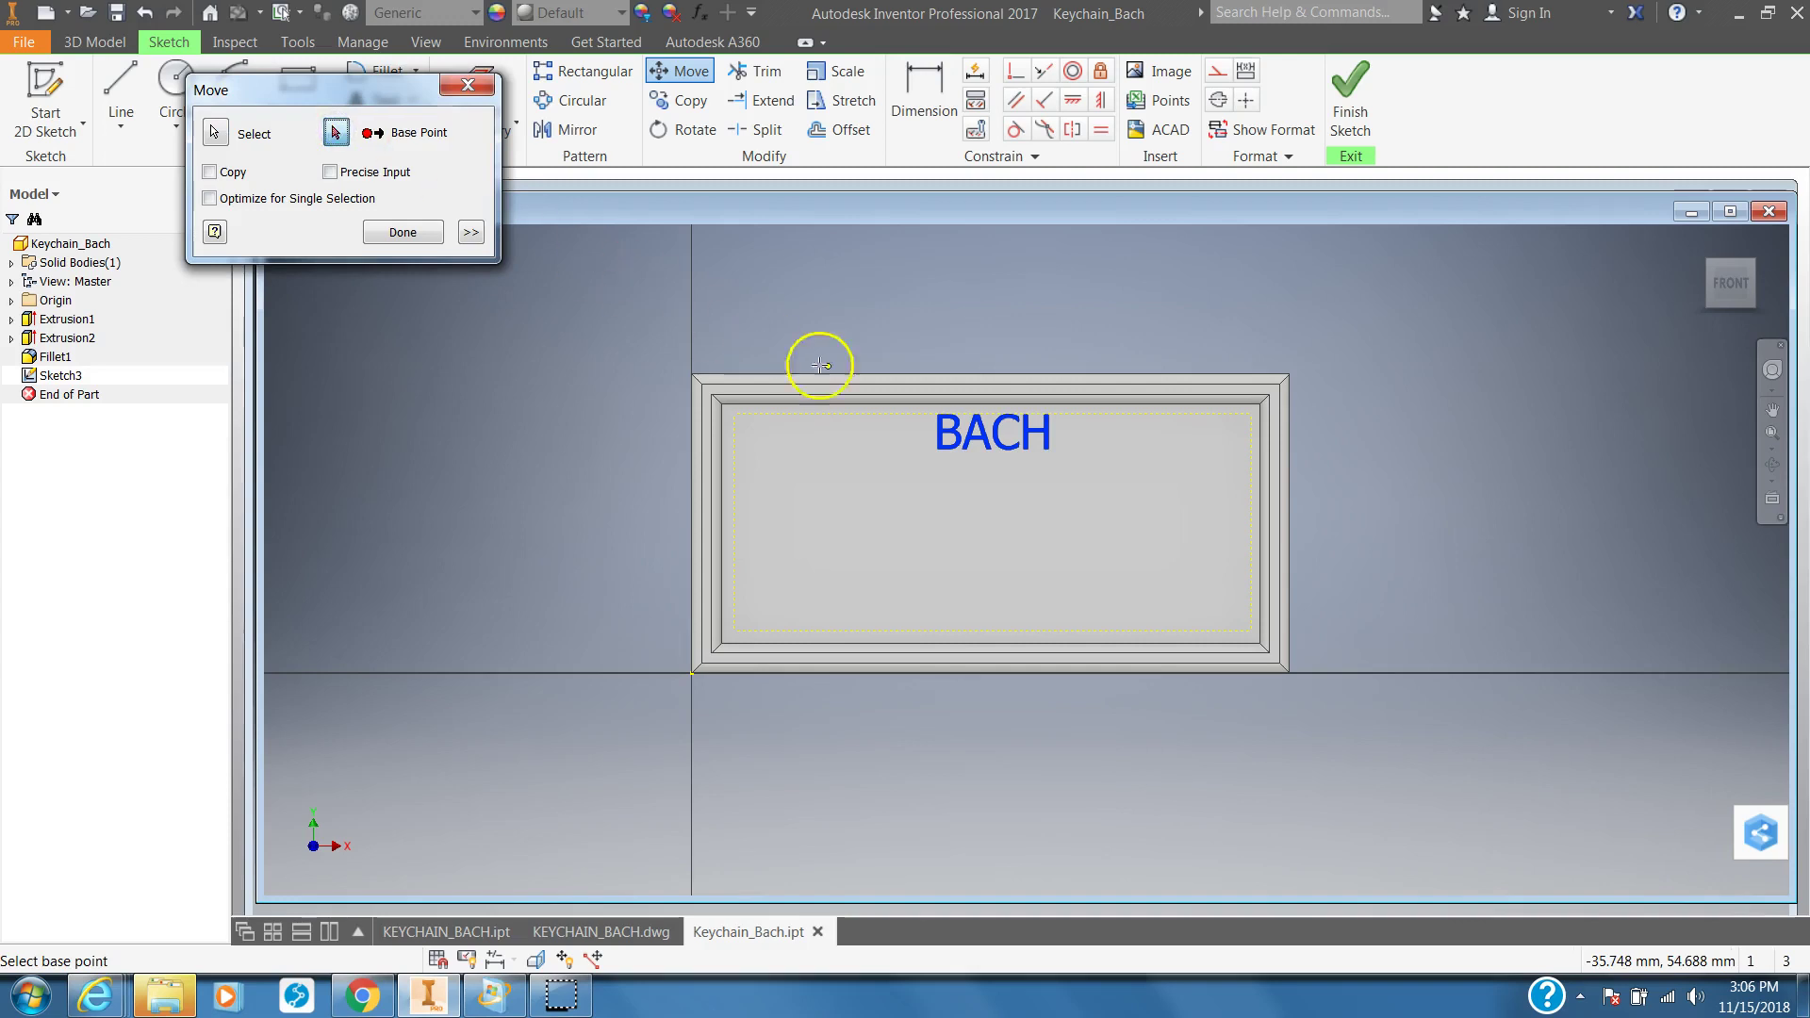
click(989, 431)
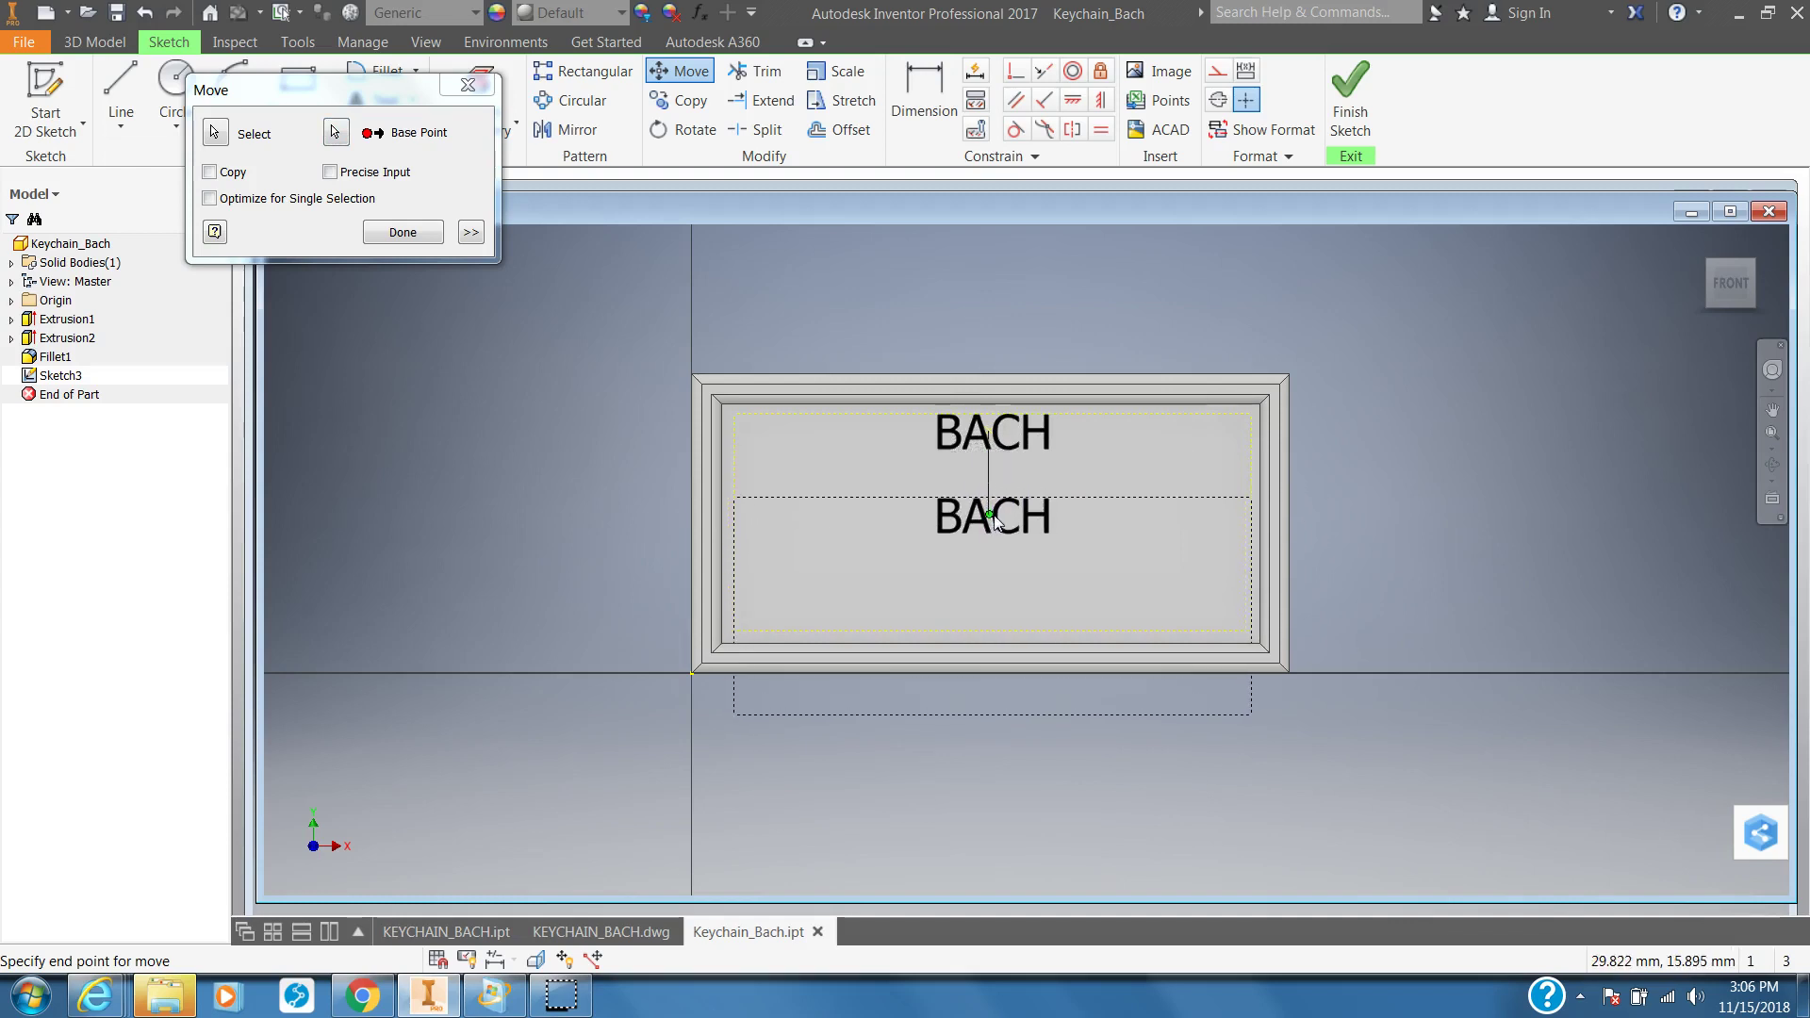
click(995, 520)
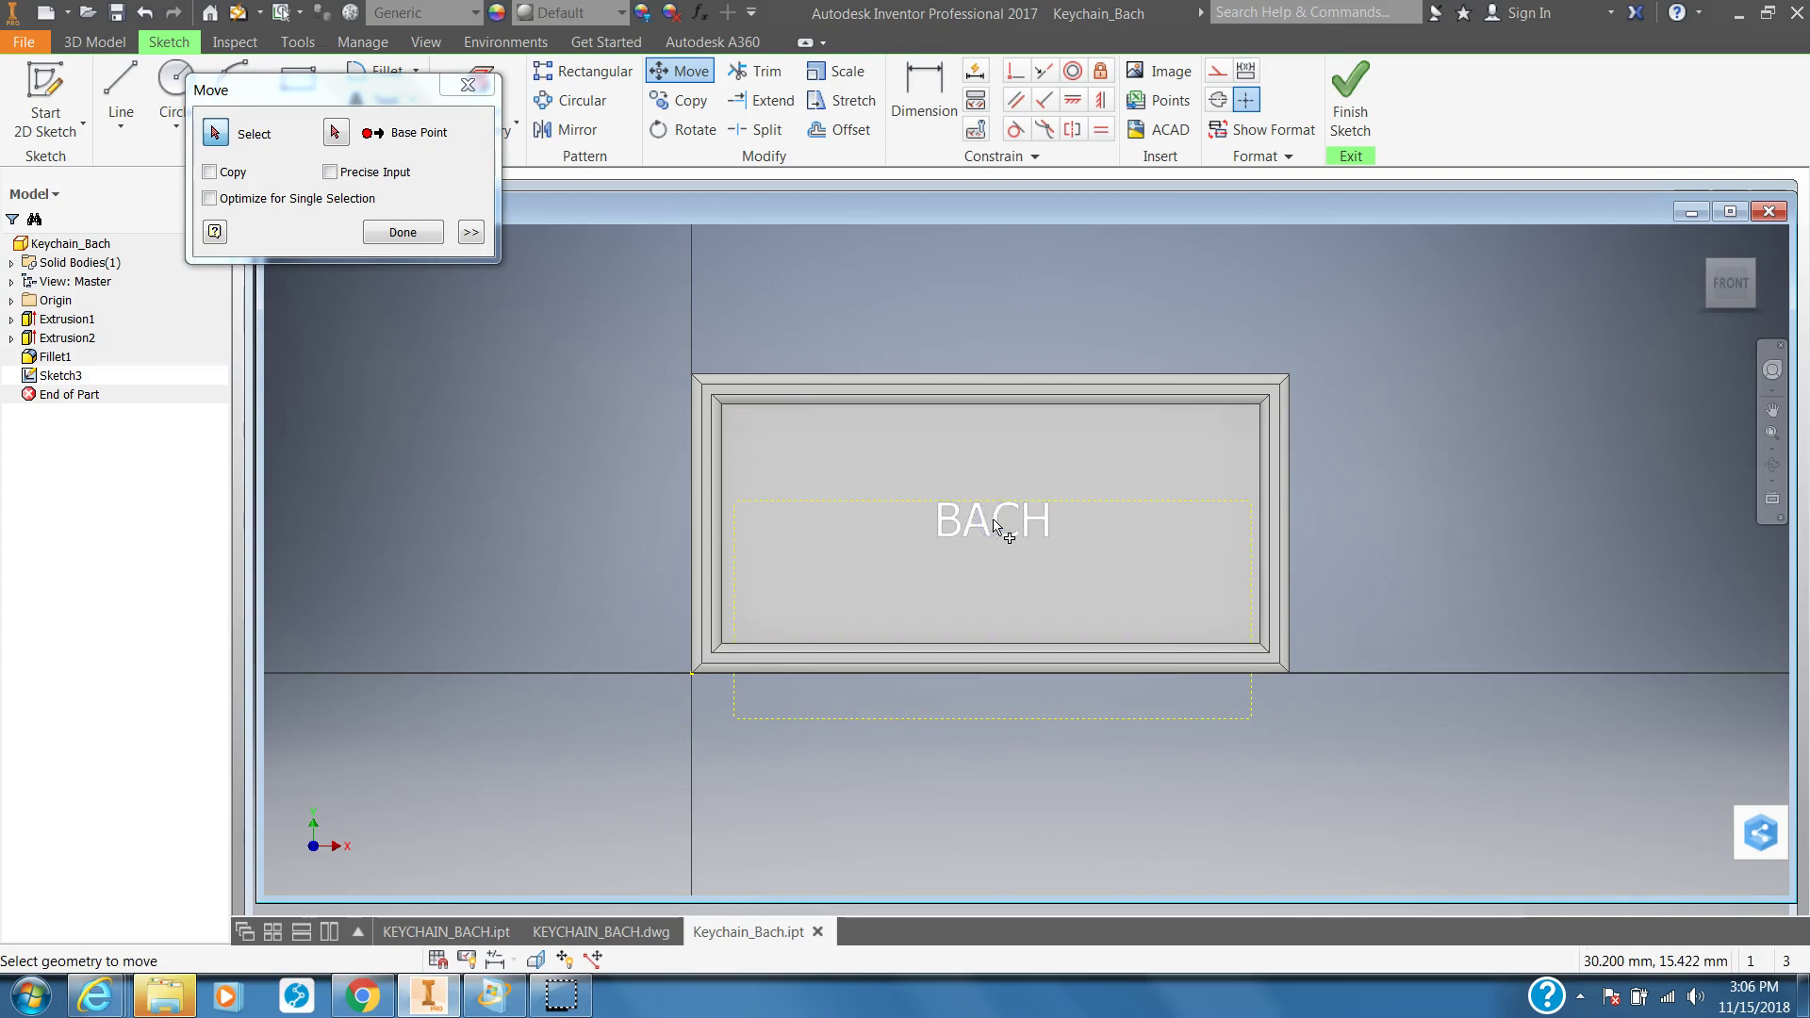
click(390, 234)
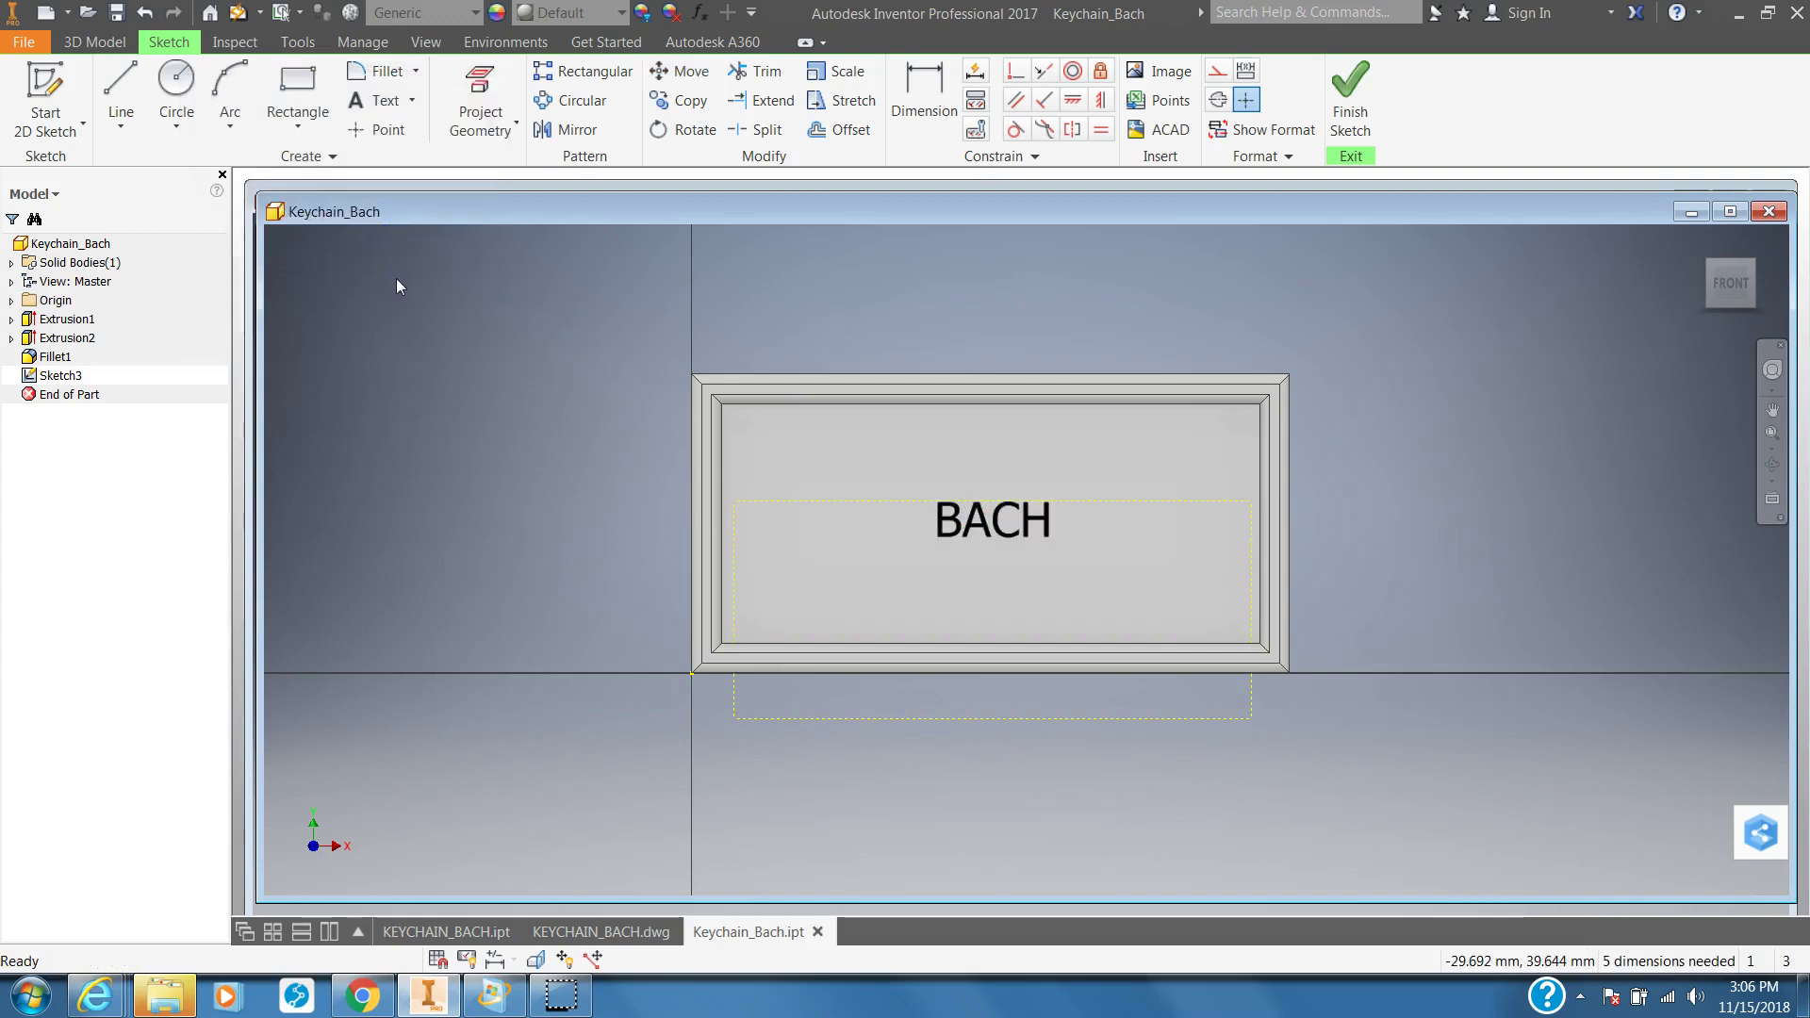
- Scale the name text up from its centre until it nearly fills the width of the recess
click(822, 76)
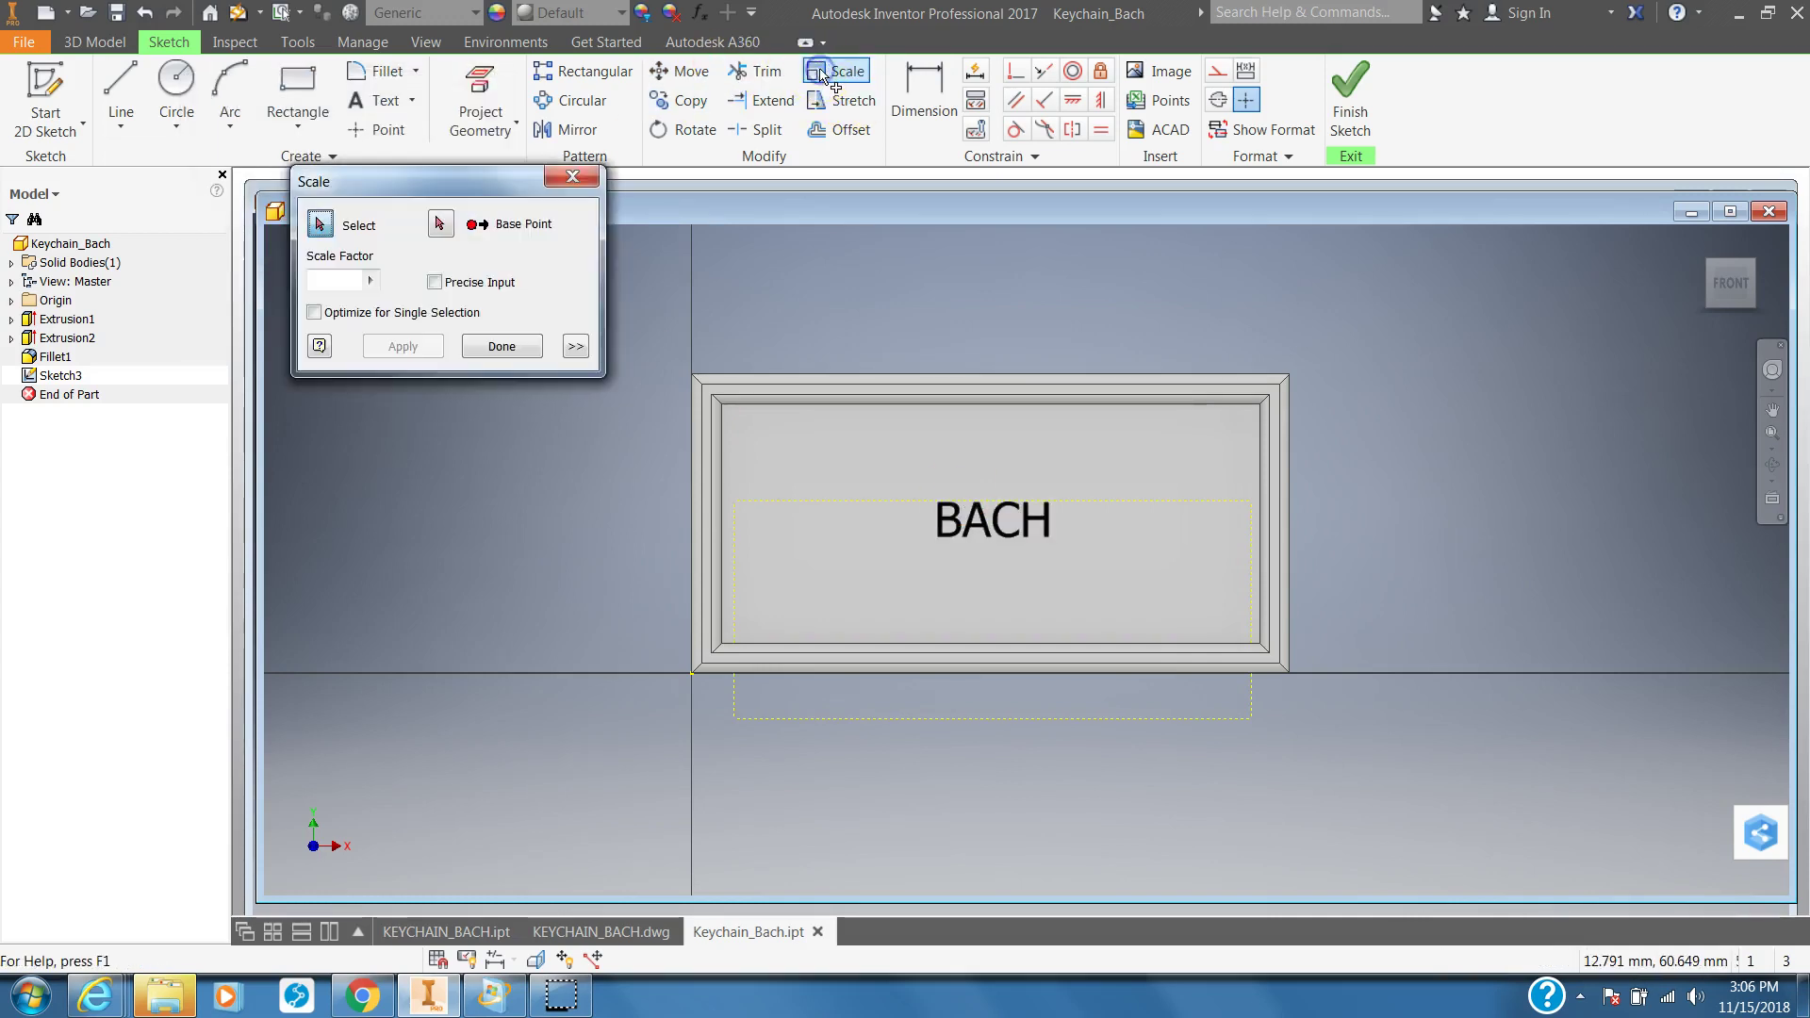
click(990, 533)
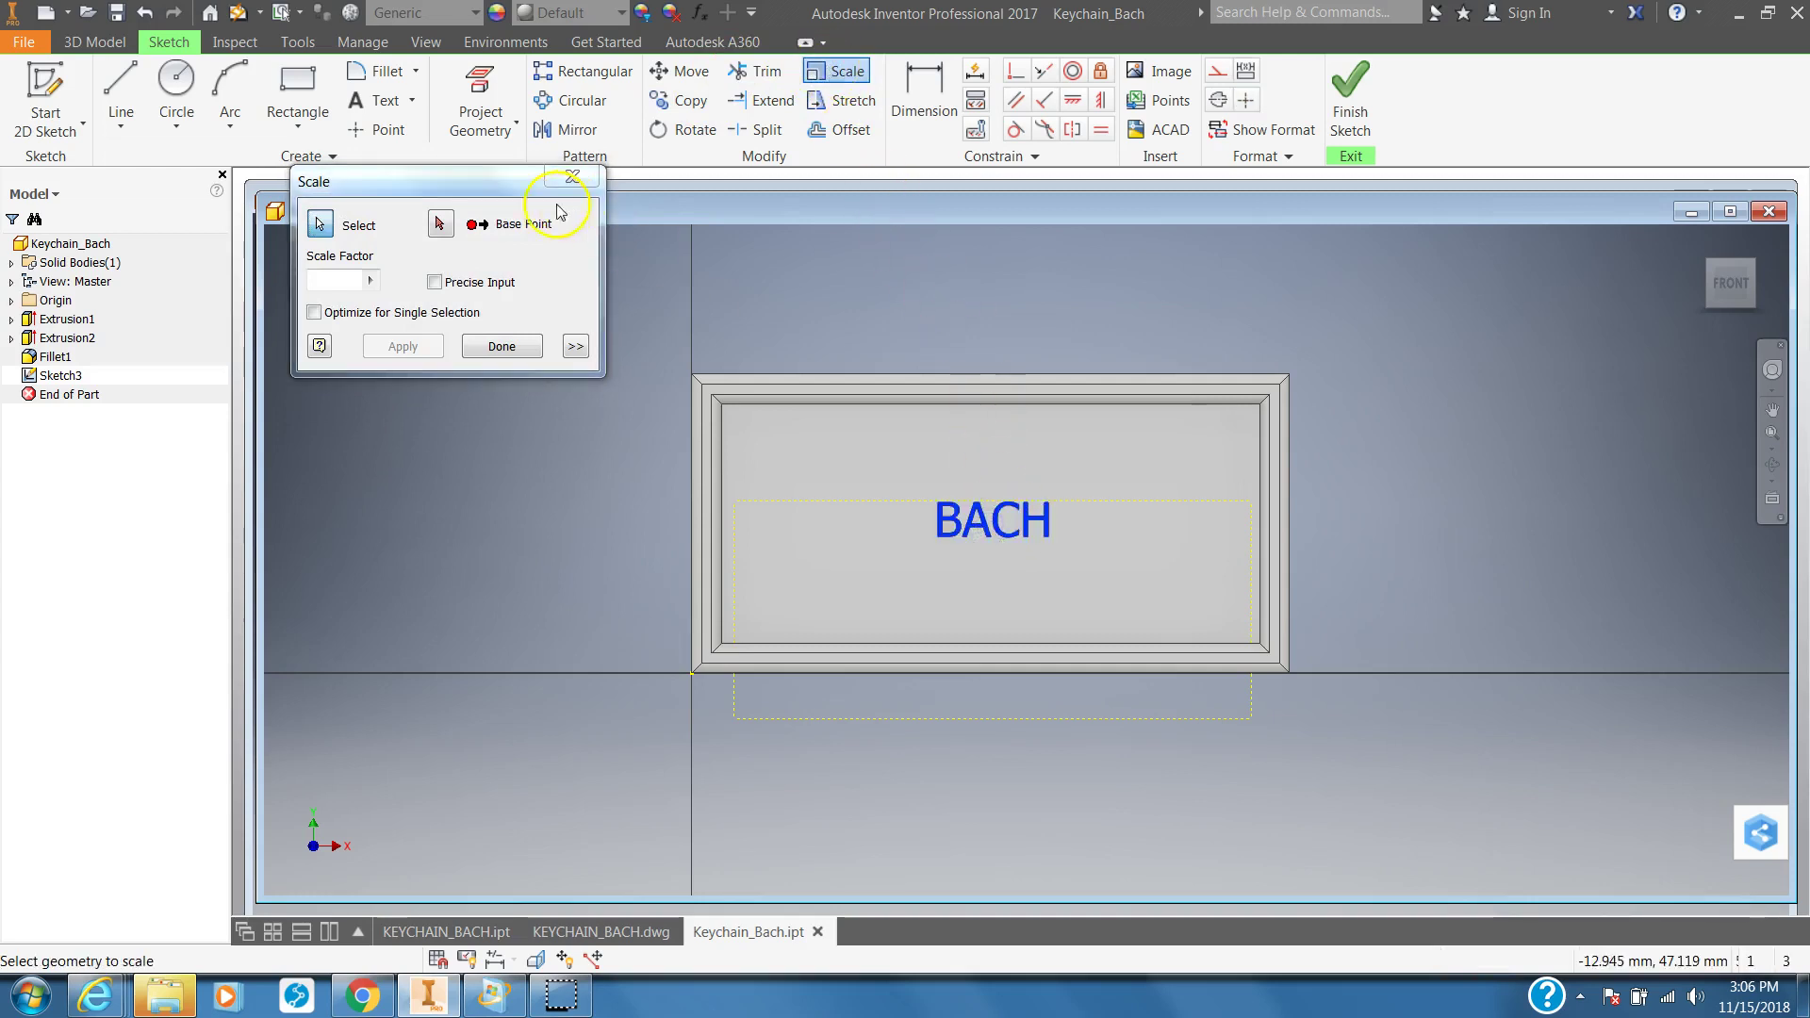
click(440, 226)
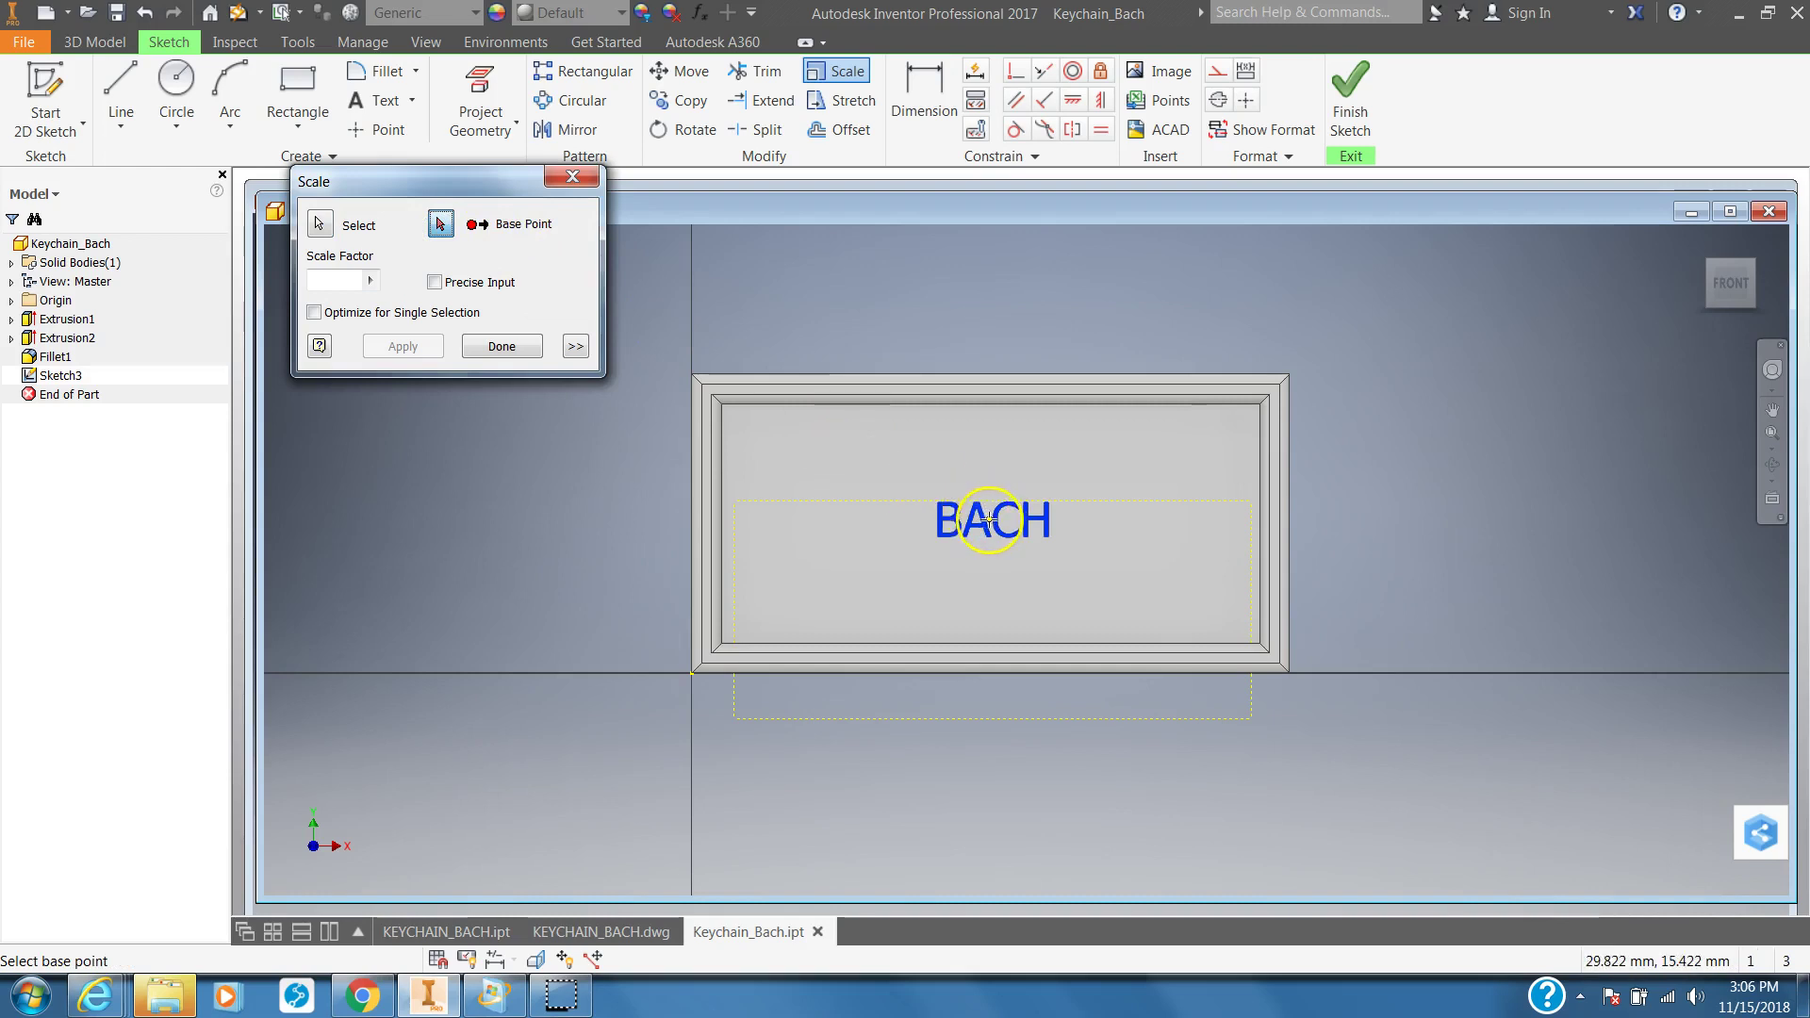
click(990, 519)
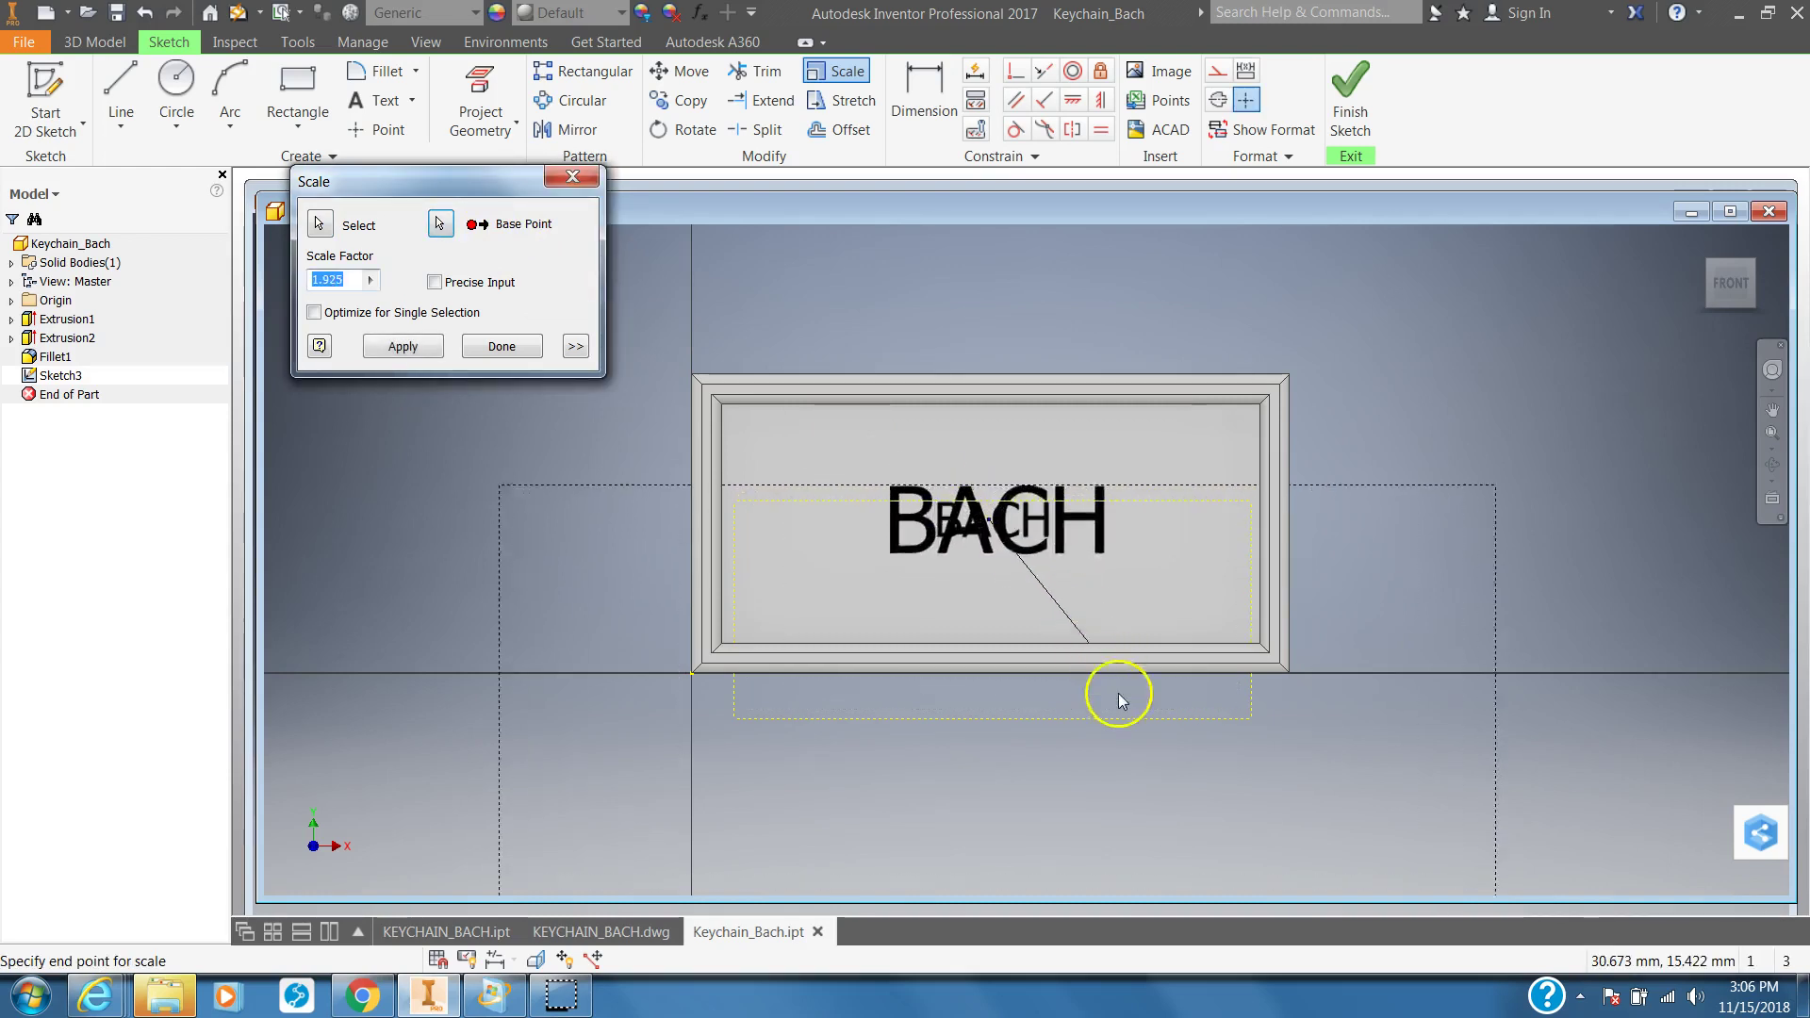
click(1193, 879)
click(488, 346)
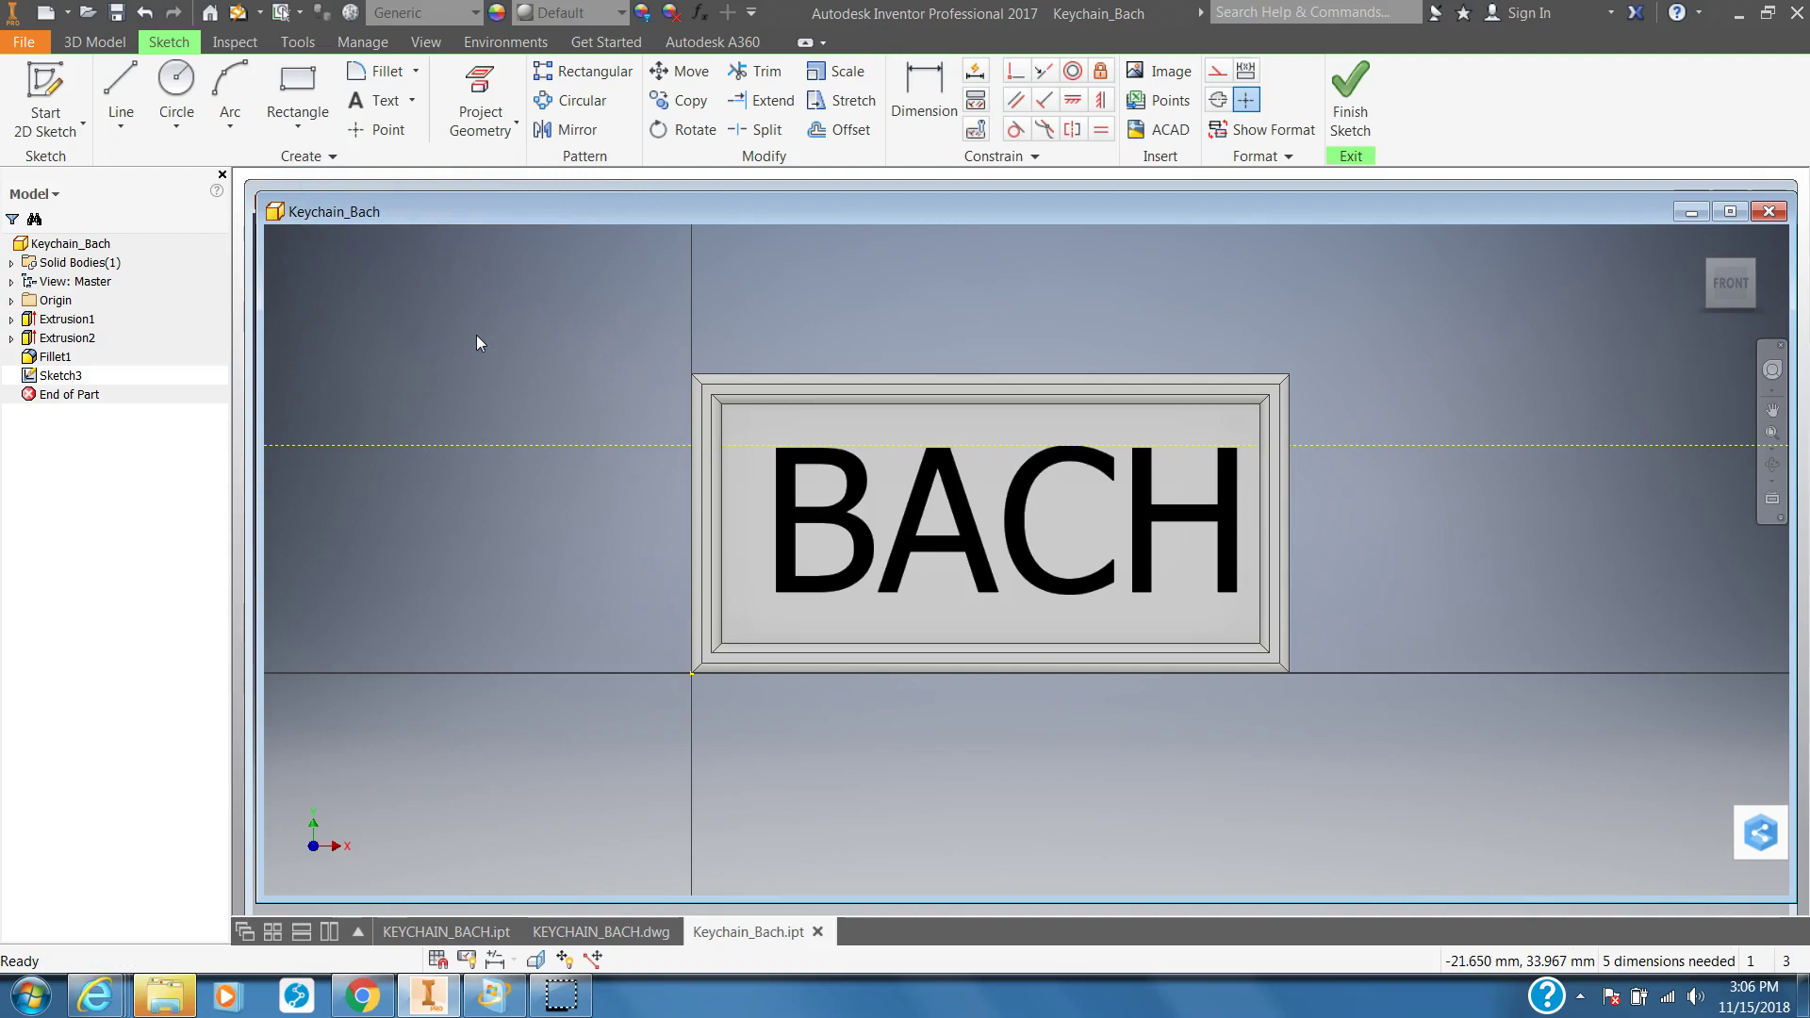
- Move the enlarged name text slightly left and down to centre it within the border
click(683, 76)
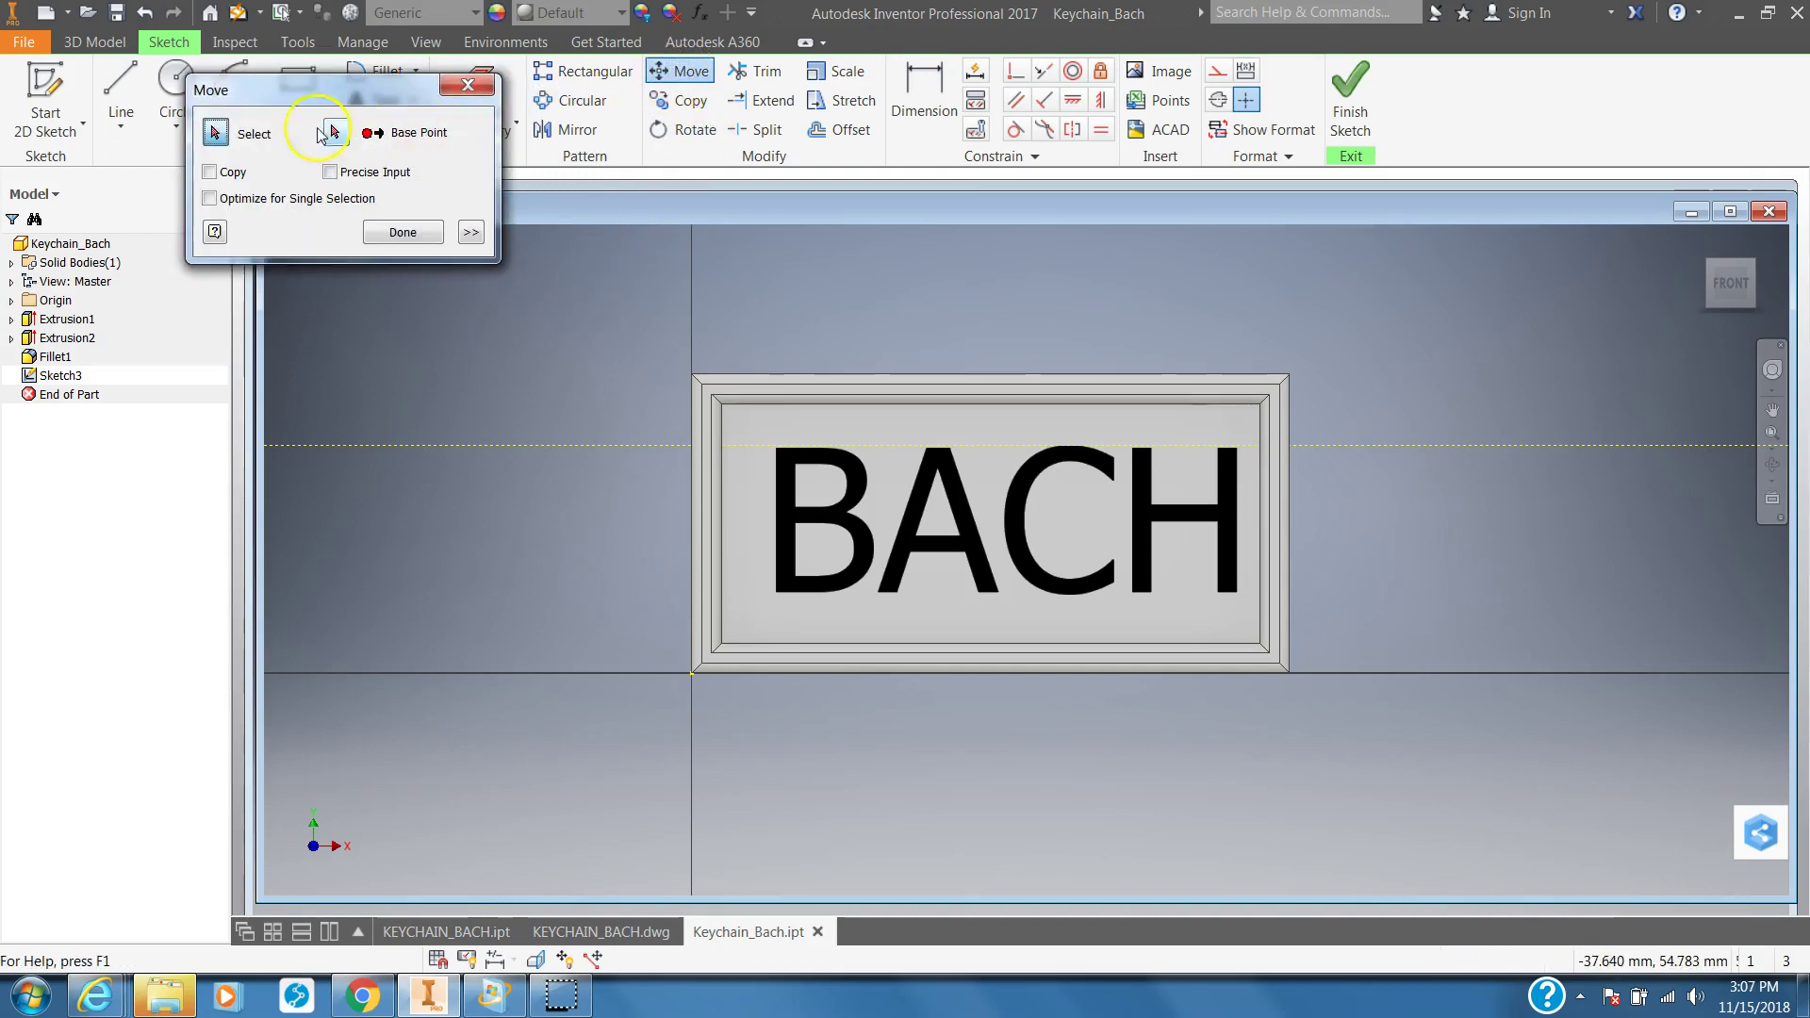
click(781, 509)
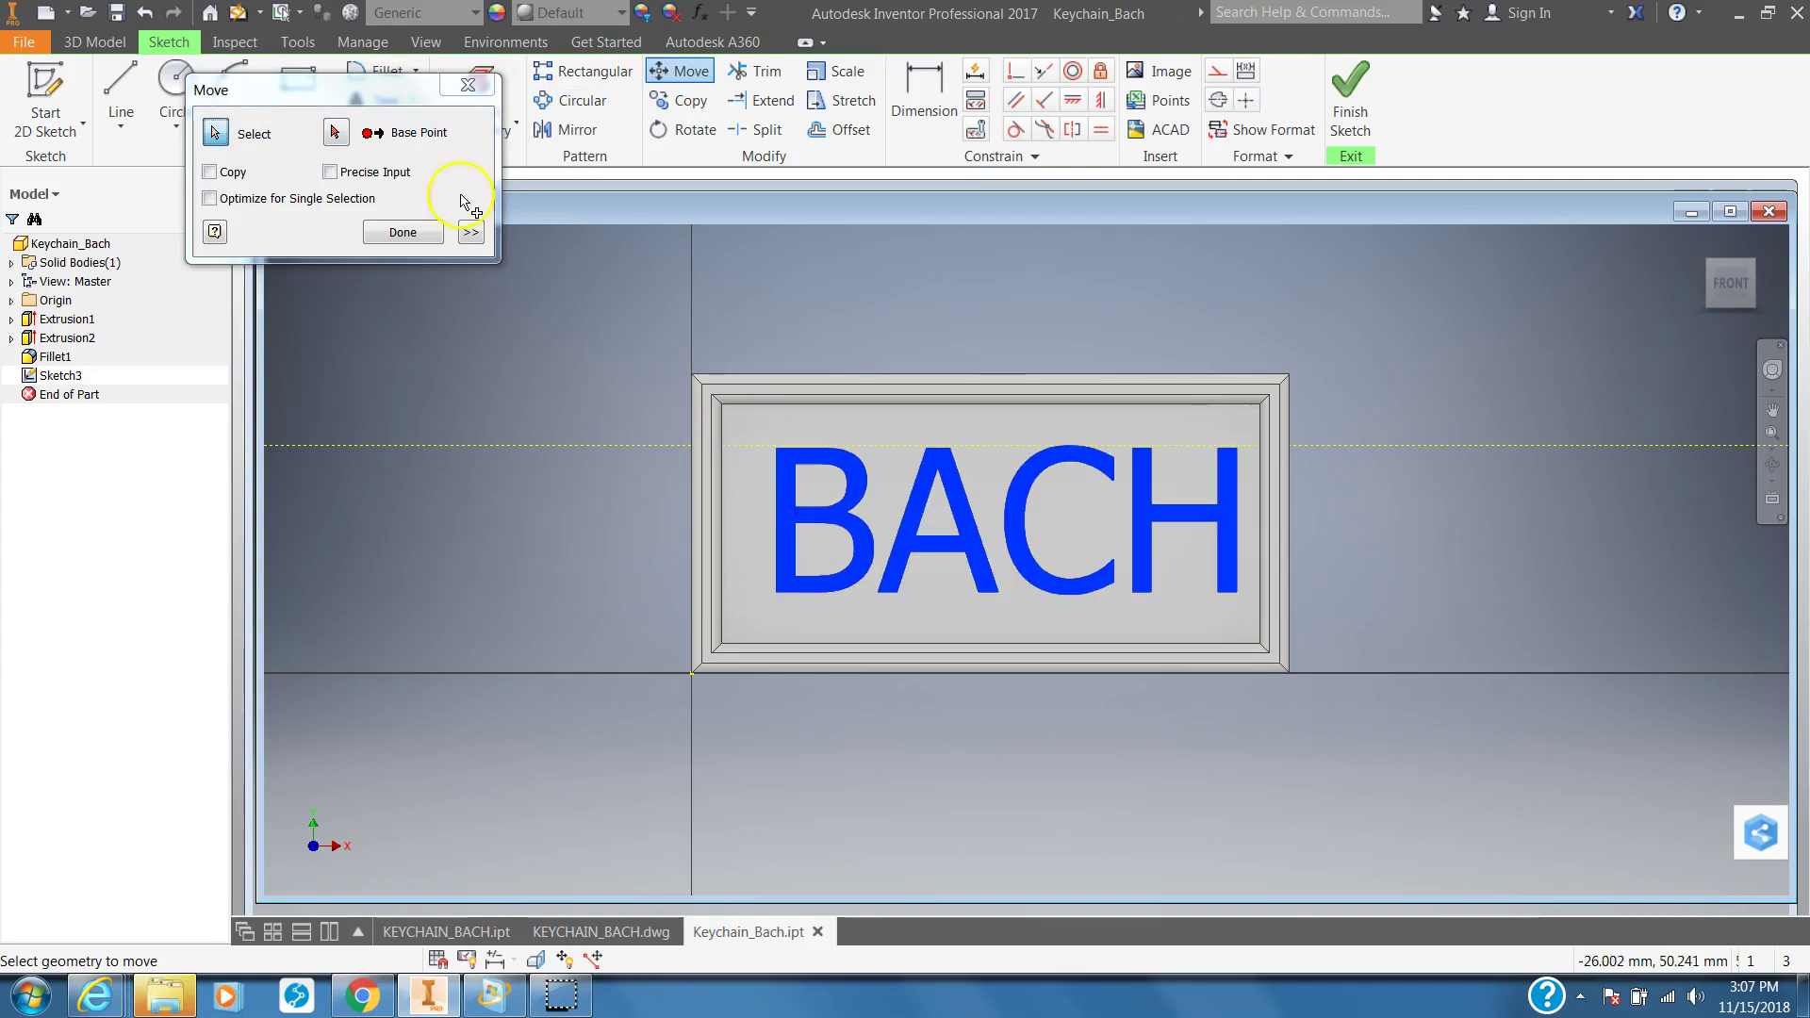
click(336, 132)
click(1003, 535)
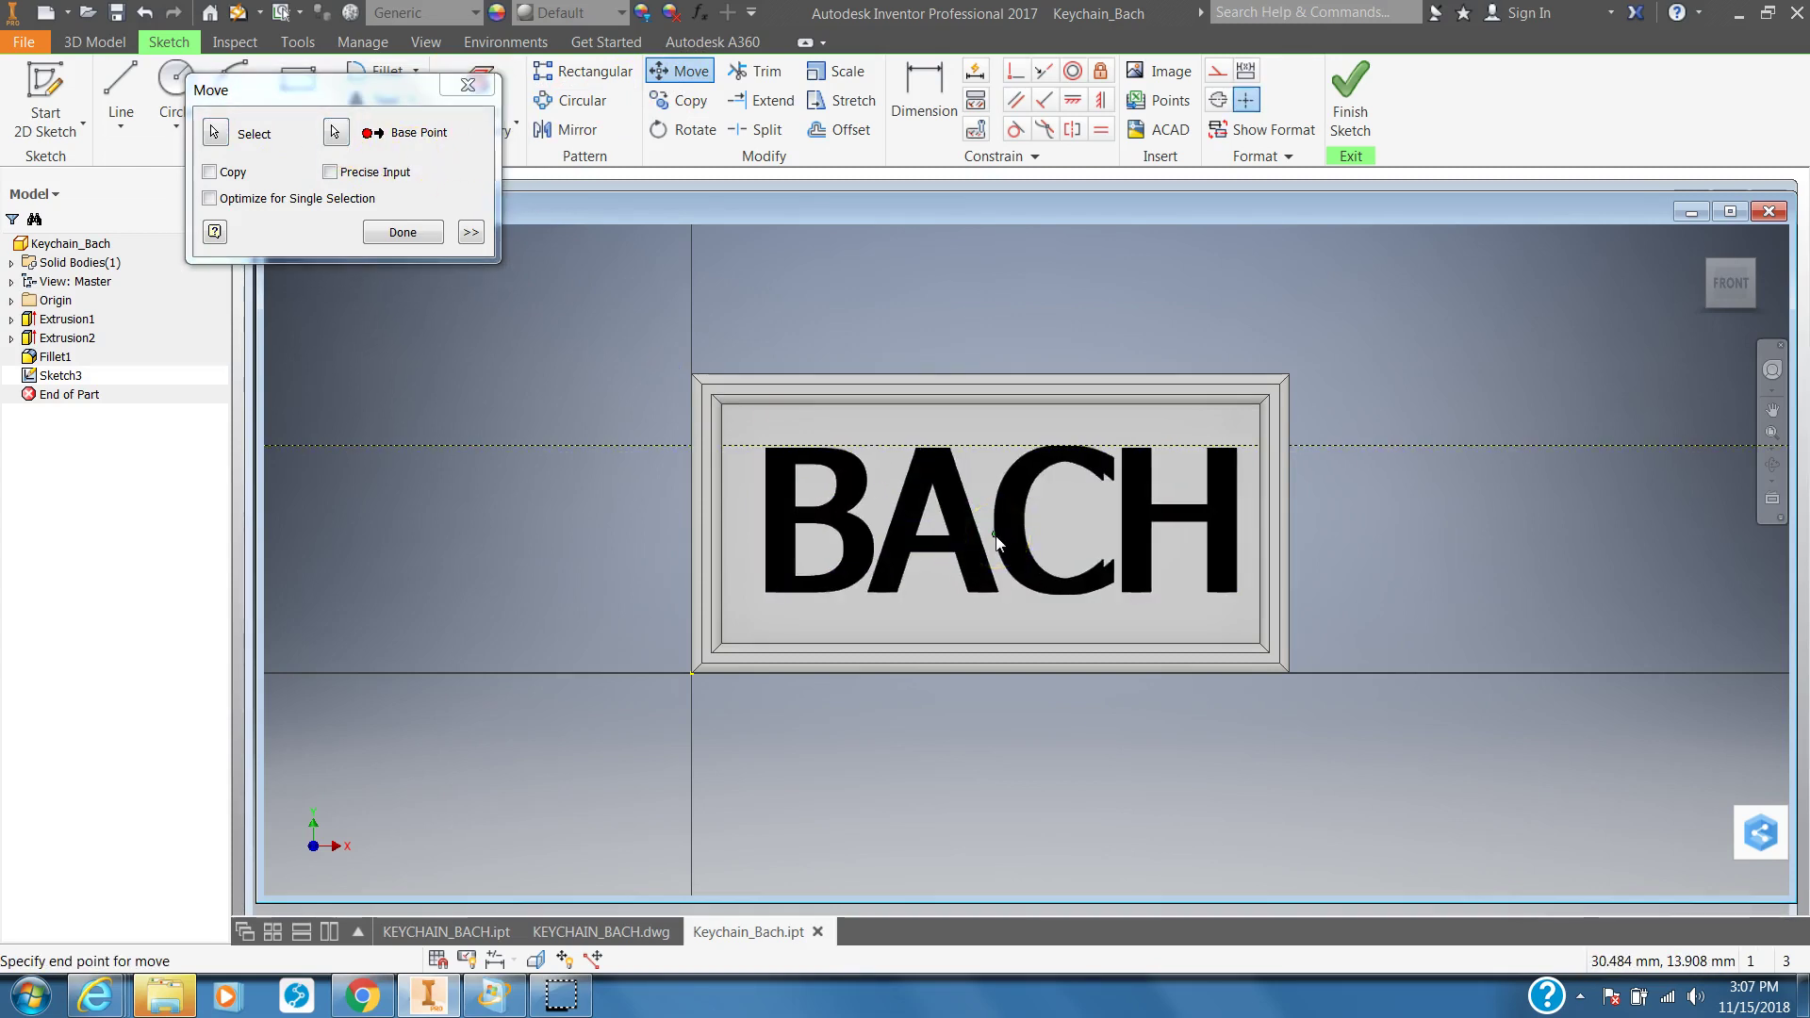
click(998, 545)
click(430, 451)
click(386, 241)
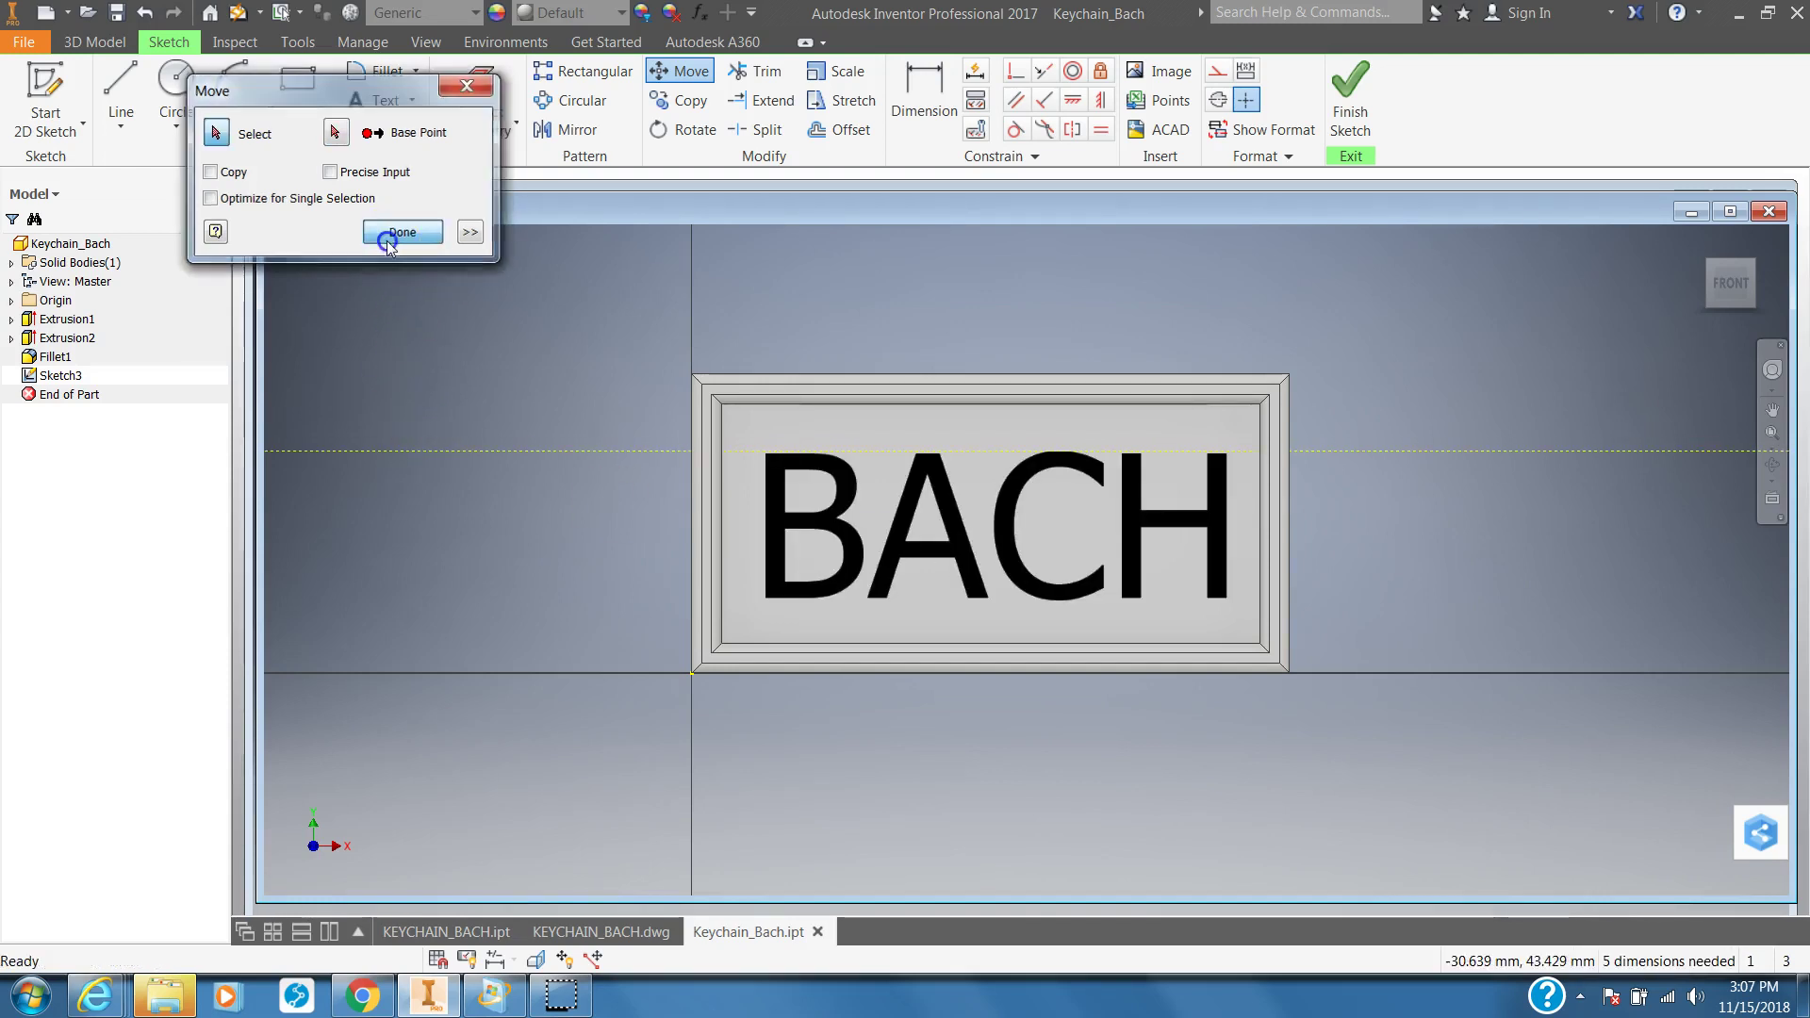
- Finish the text sketch and extrude the name text 2 mm outward from the recessed face
click(1335, 118)
scroll(1373, 444, up, 5)
middle_drag(1587, 592, 1441, 535)
drag(1442, 536, 1458, 582)
click(1772, 465)
drag(1091, 537, 991, 501)
right_click(992, 502)
click(1053, 509)
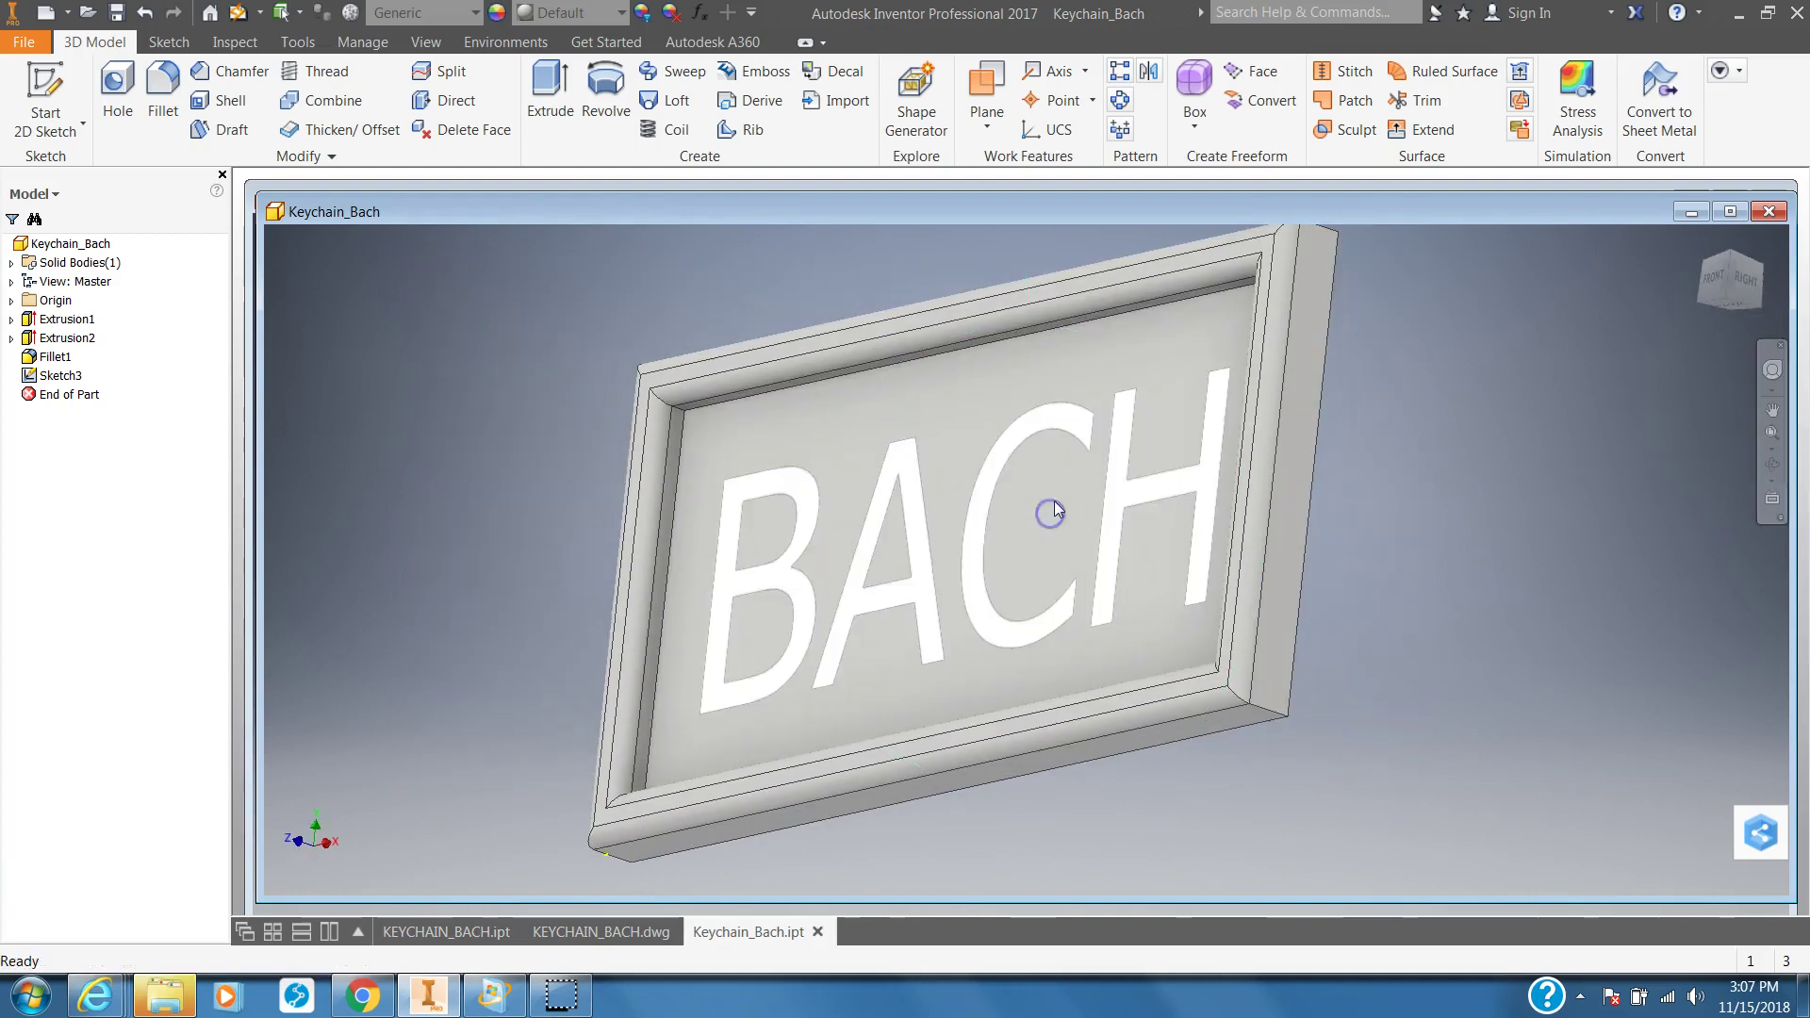
click(550, 94)
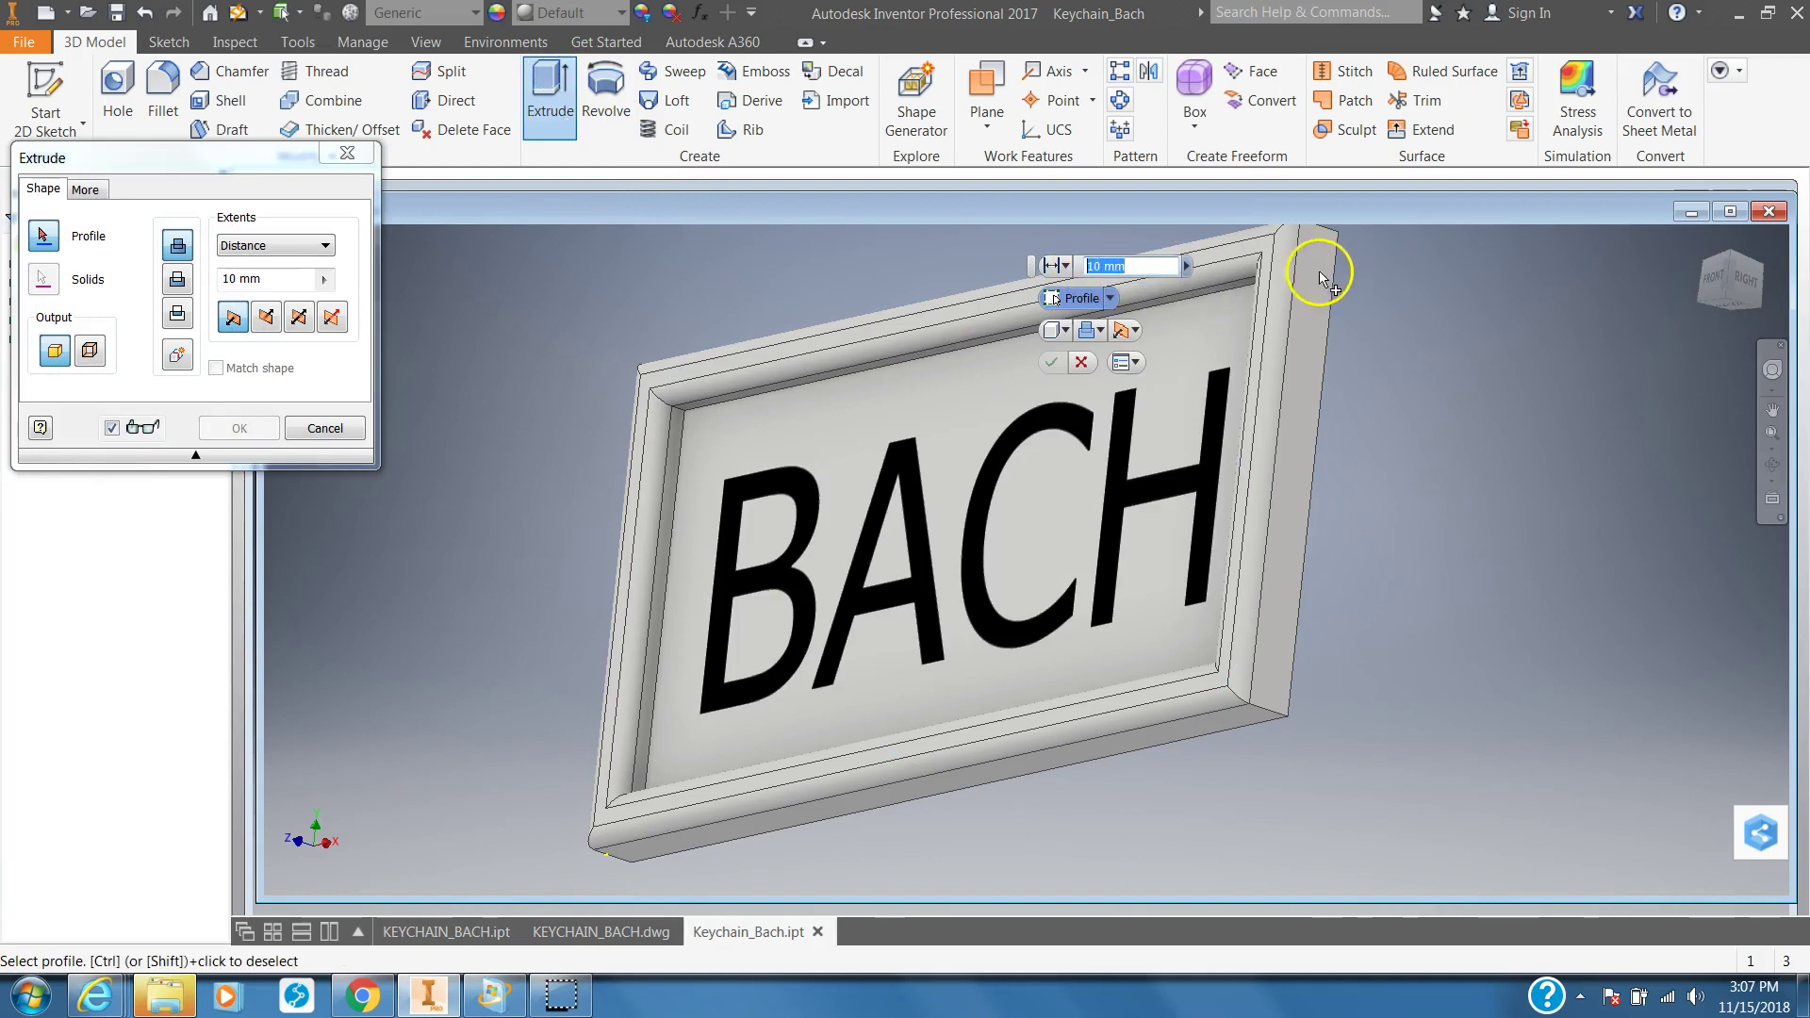
text(2)
key(Return)
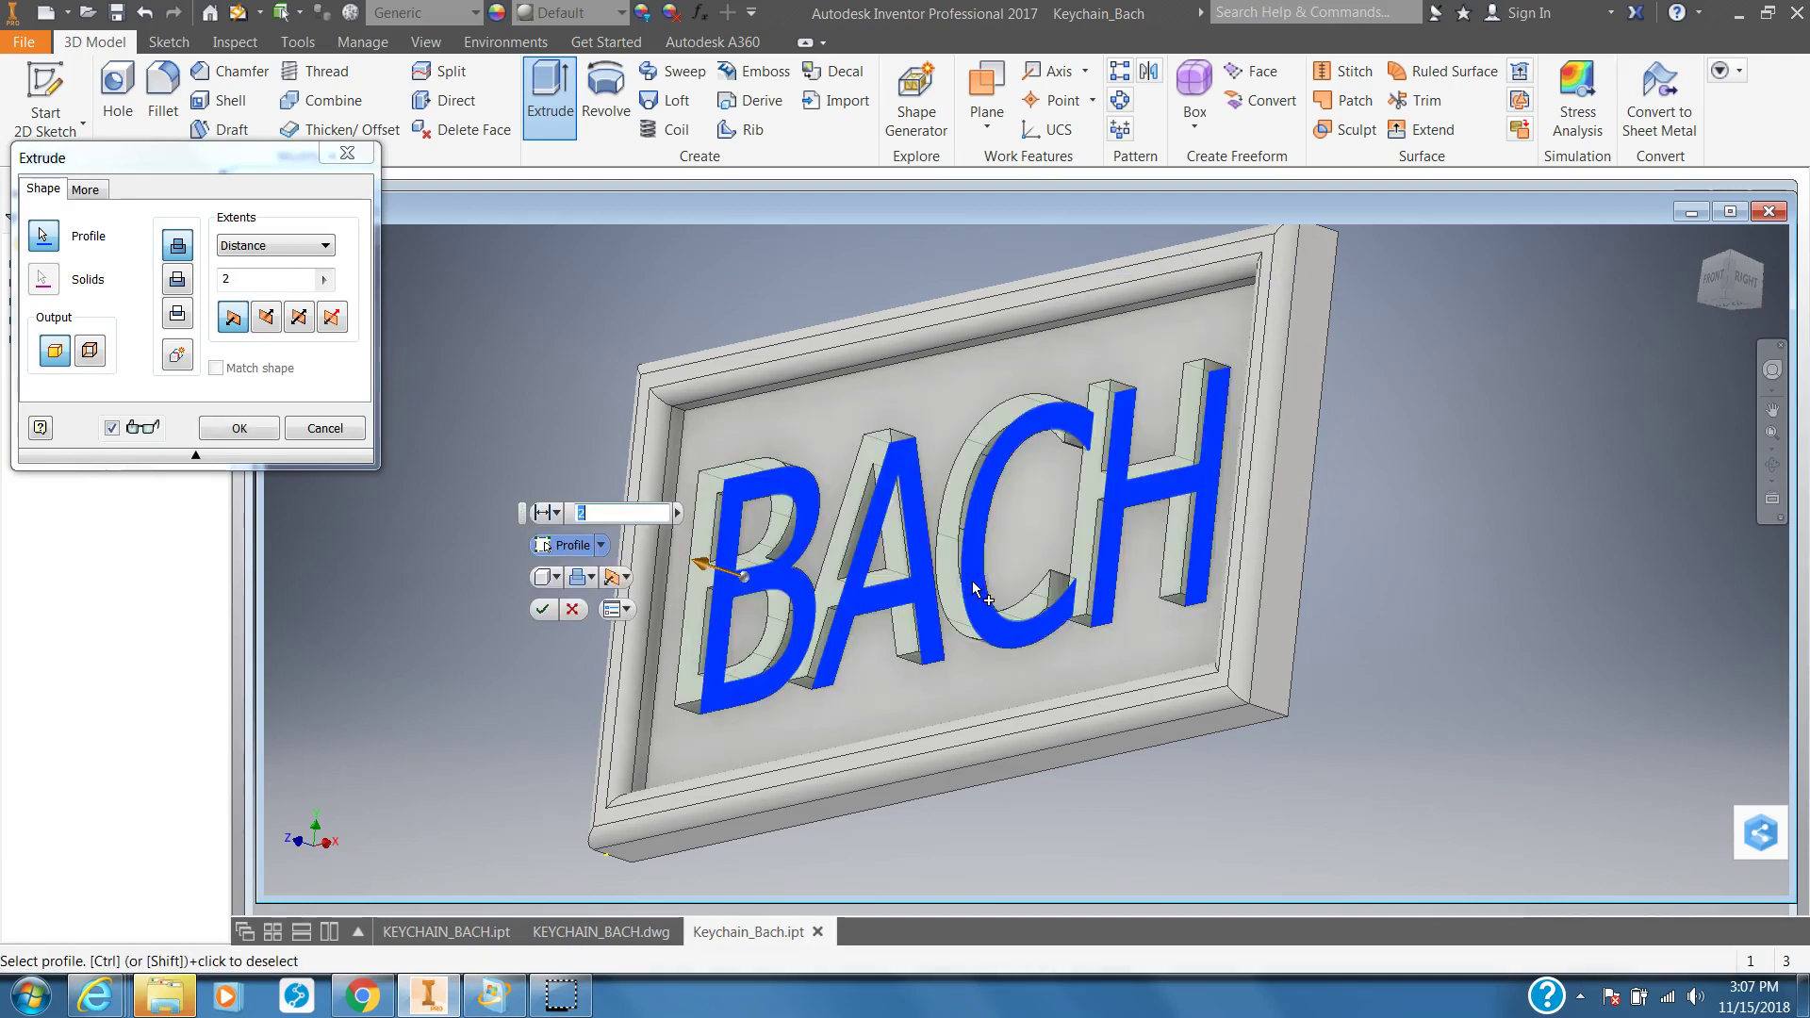
click(539, 611)
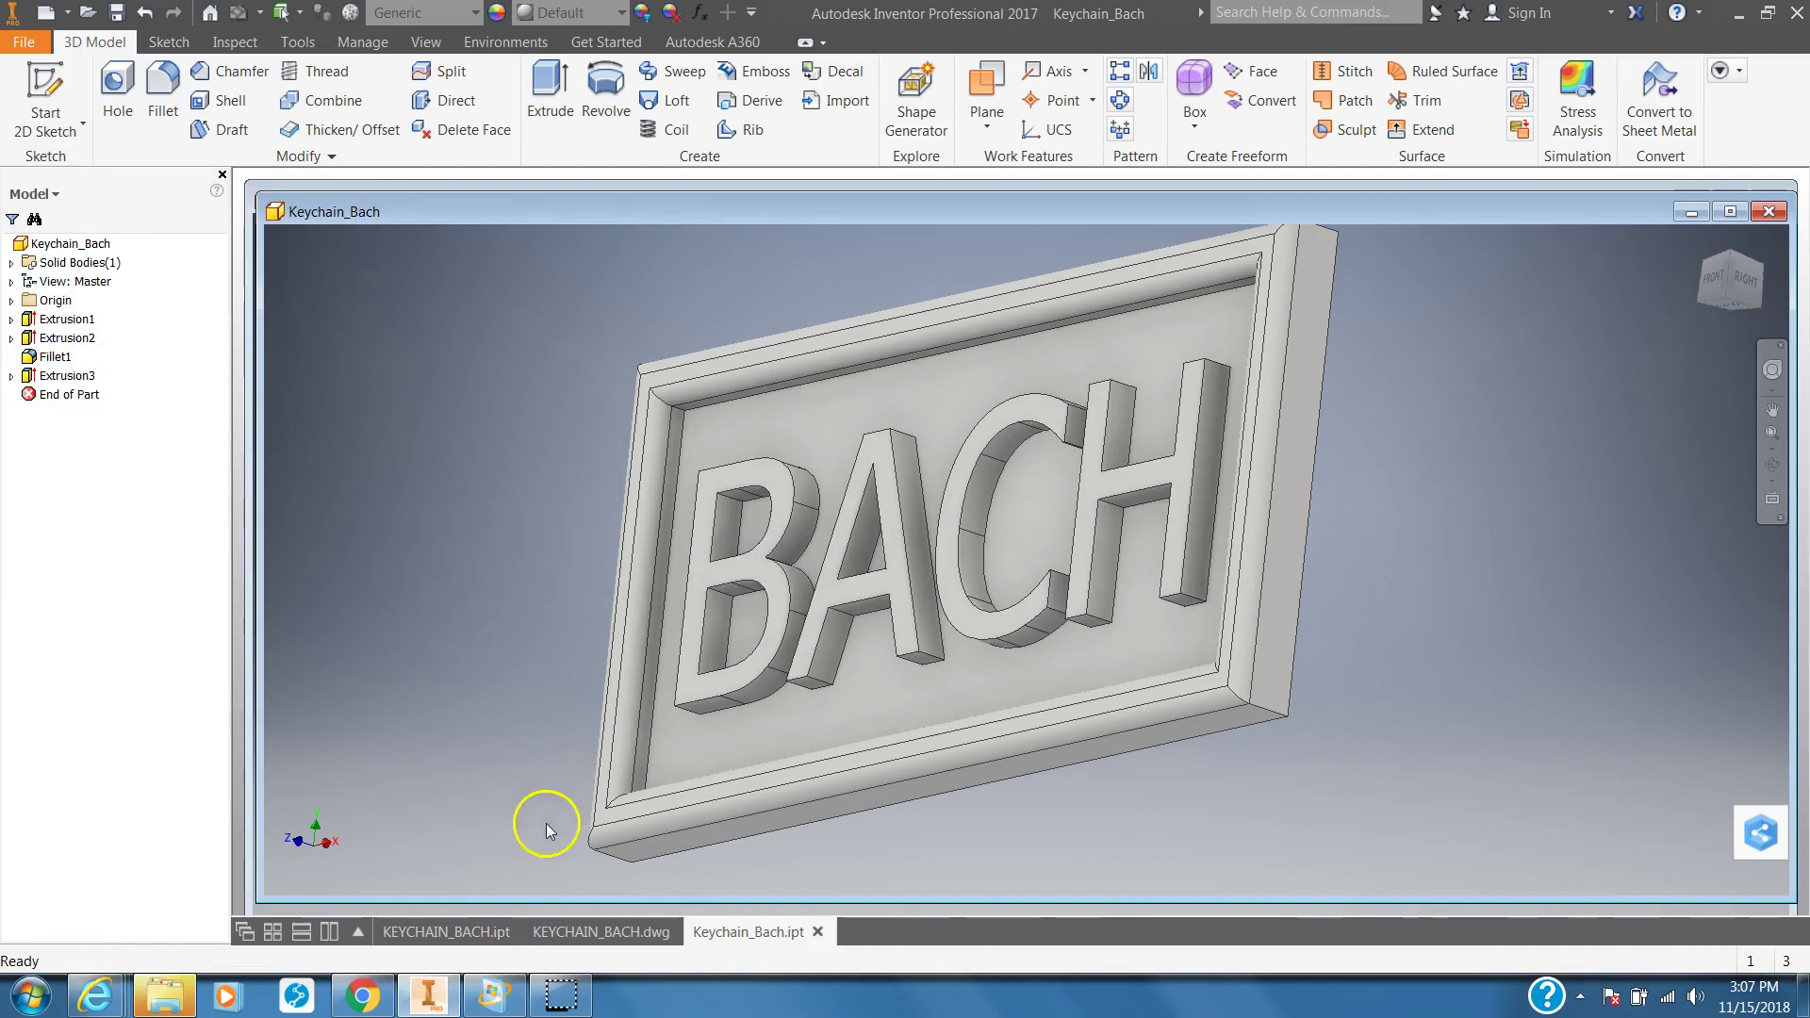
- Check the corner hole's diameter and location in the keychain drawing and return to the name keychain part
click(586, 929)
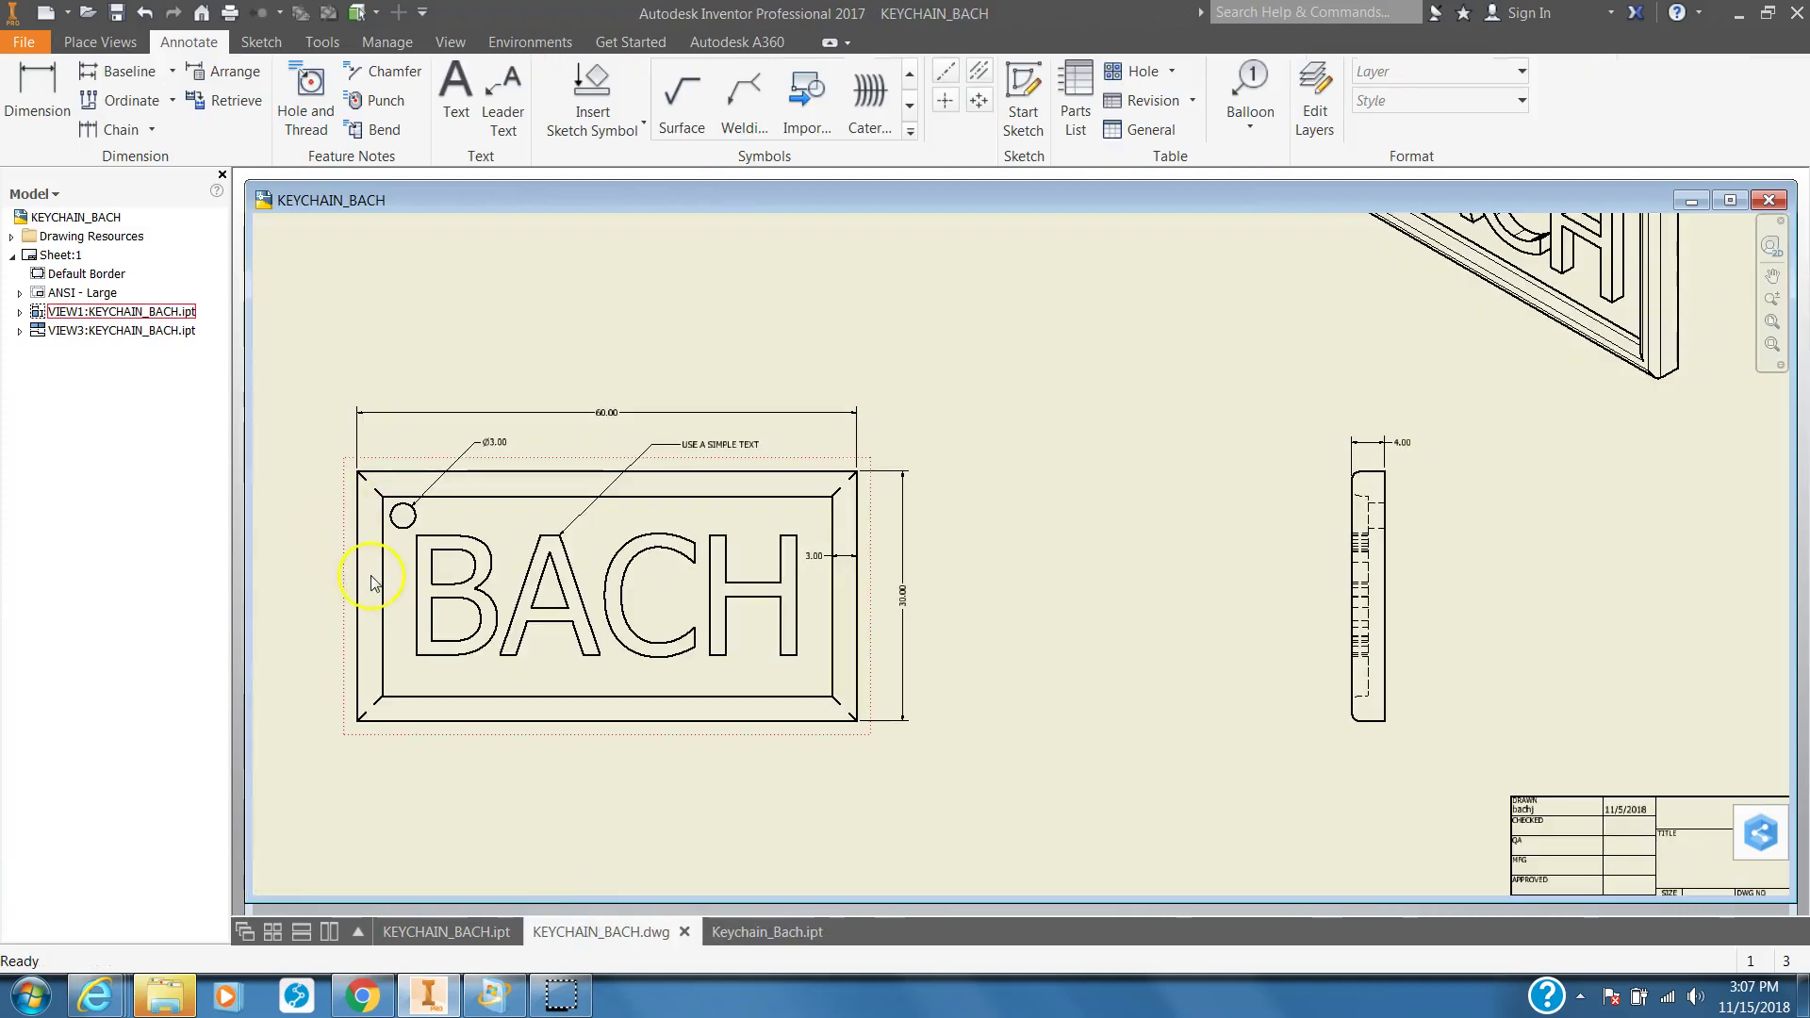
scroll(370, 581, up, 3)
scroll(435, 485, up, 1)
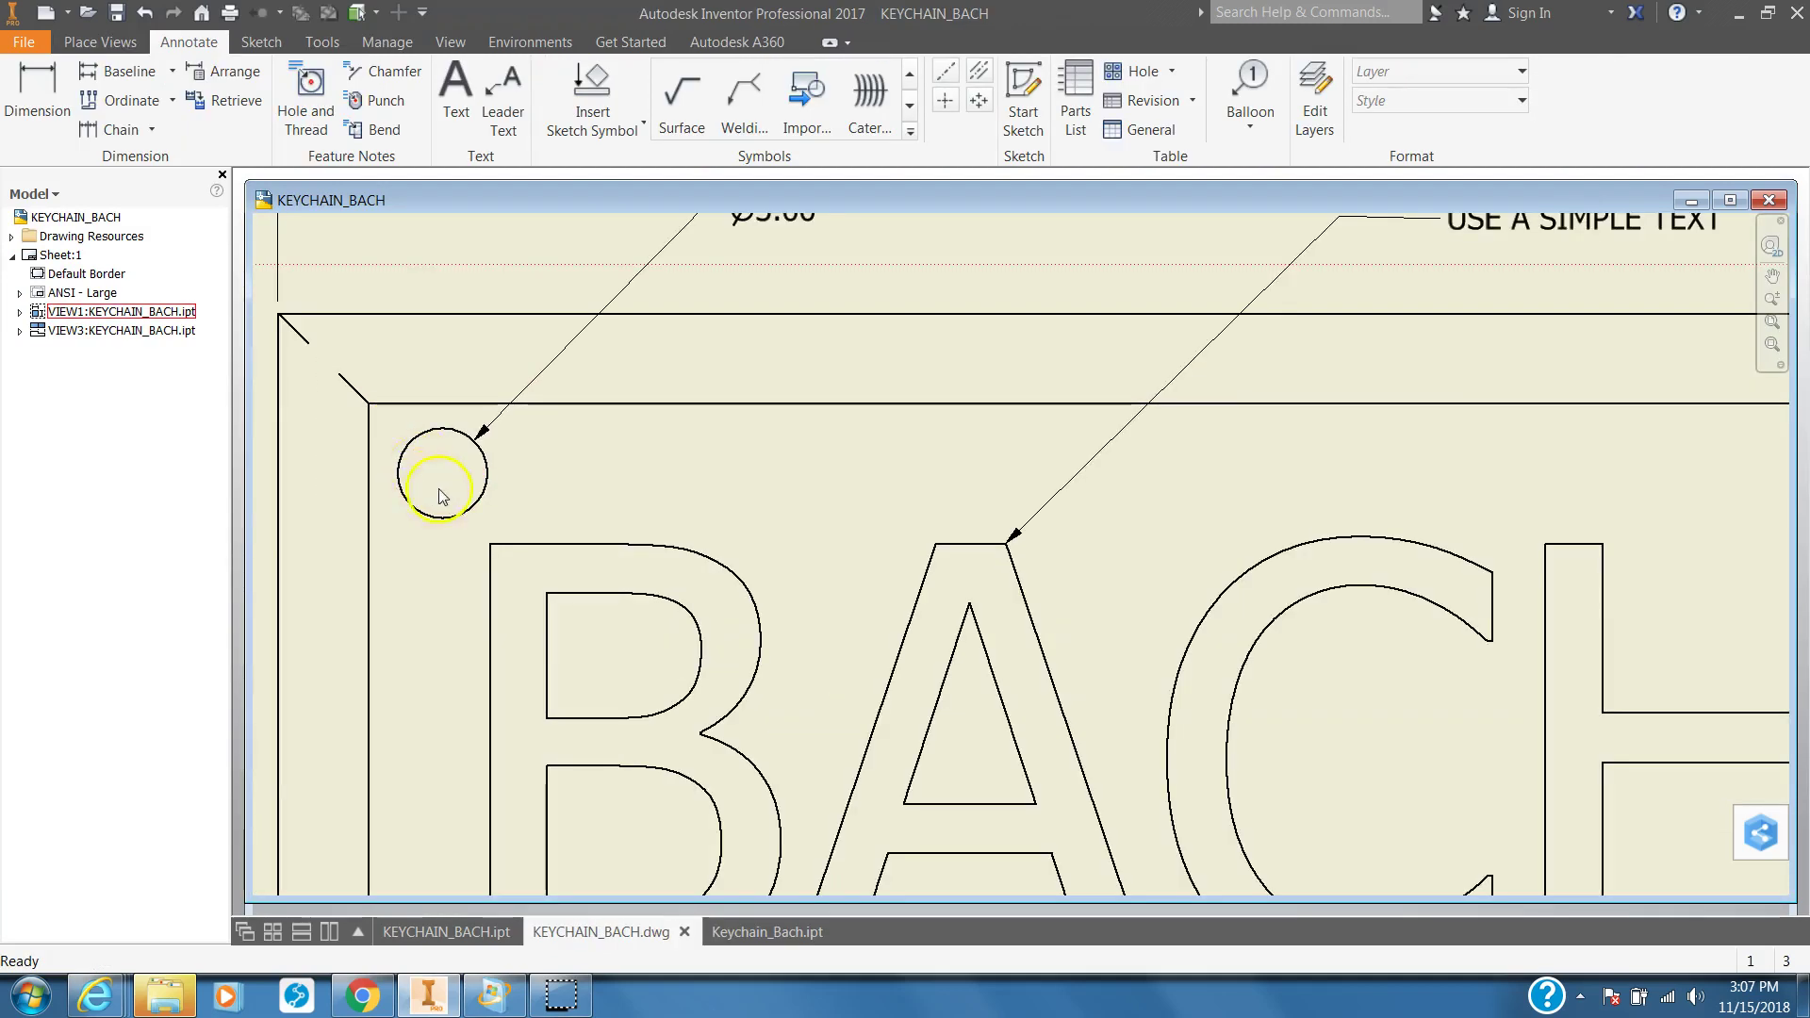
scroll(429, 504, down, 3)
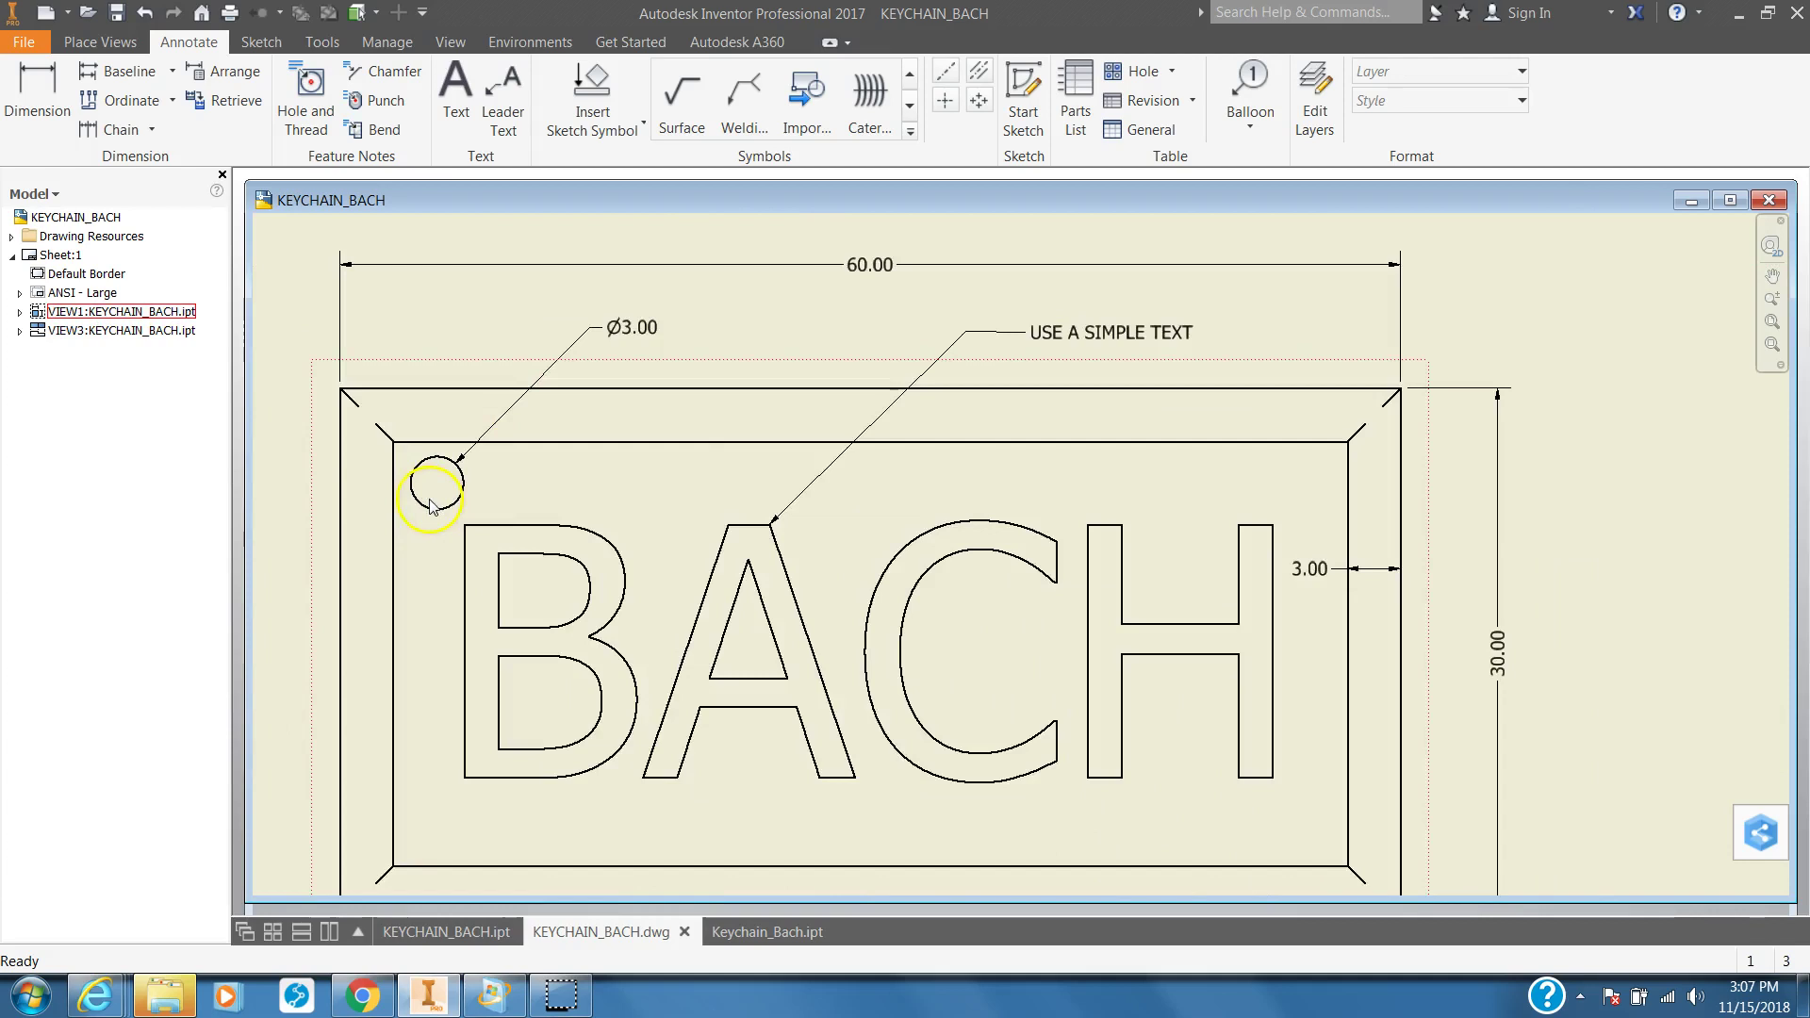
scroll(432, 485, down, 2)
click(735, 933)
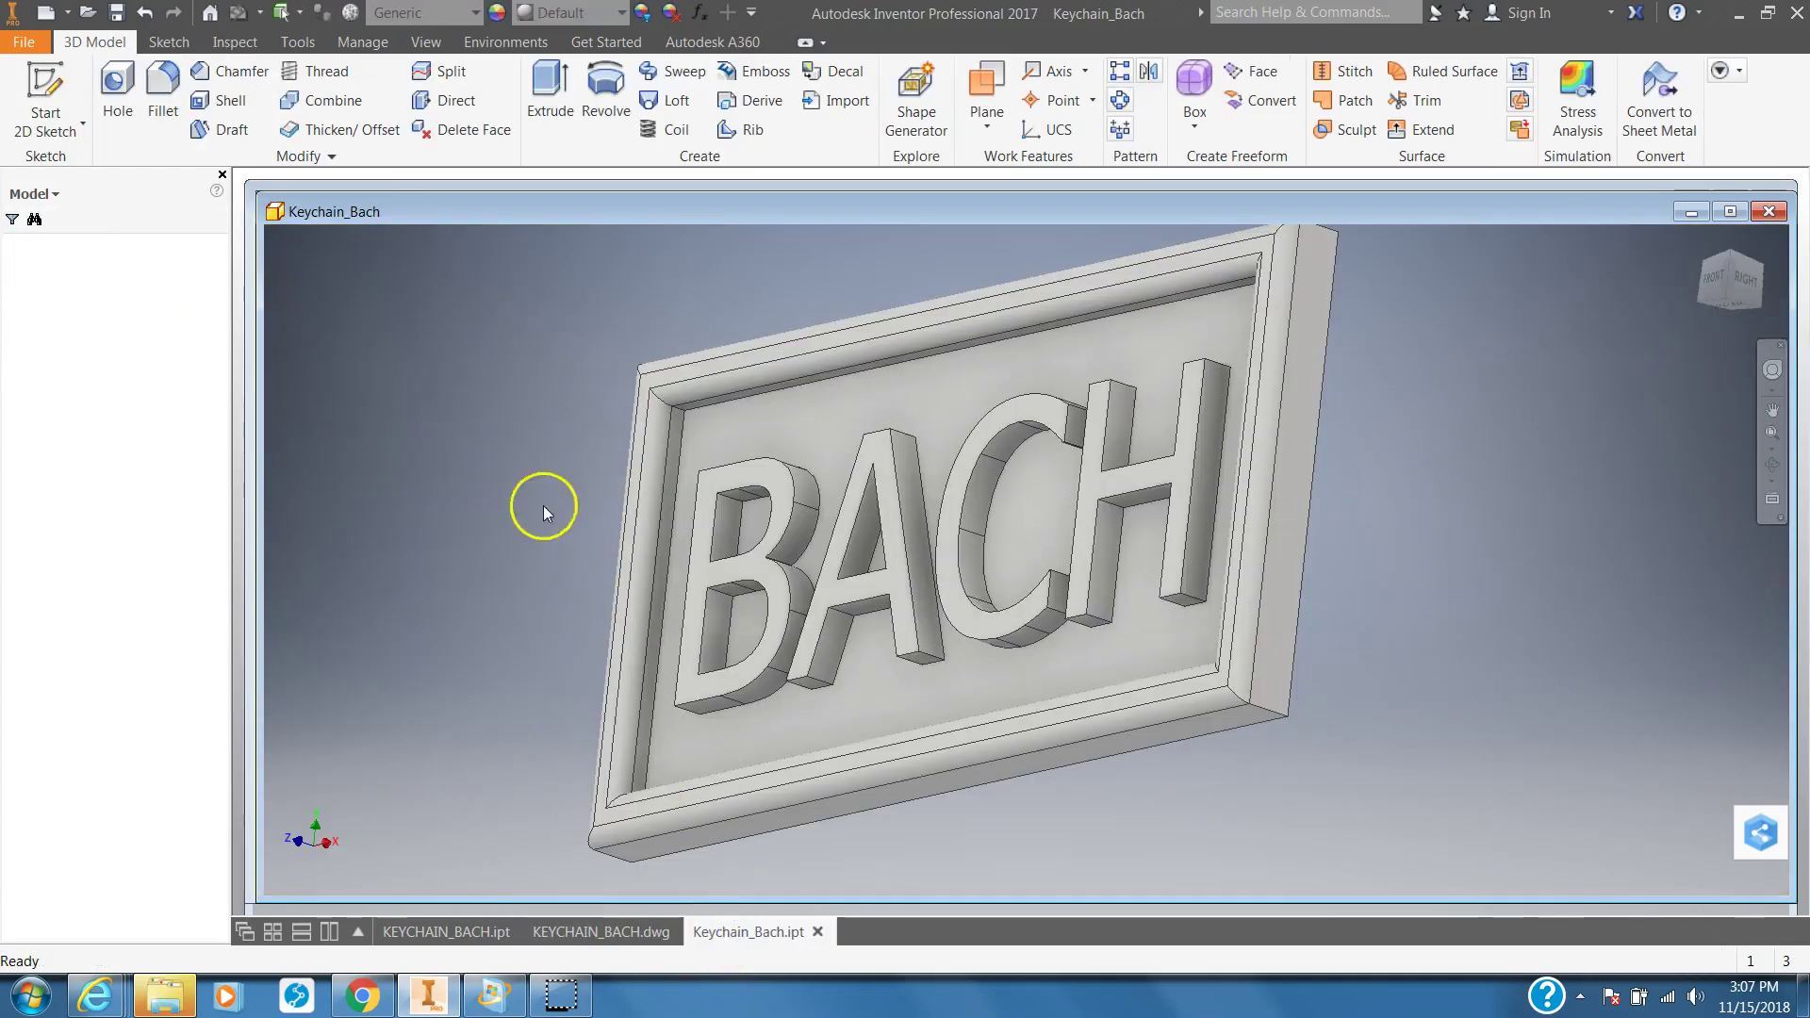
- Sketch a hole centre point on the recessed face near its upper-left corner, about X 6 mm, Y 24 mm, and finish the sketch
click(37, 83)
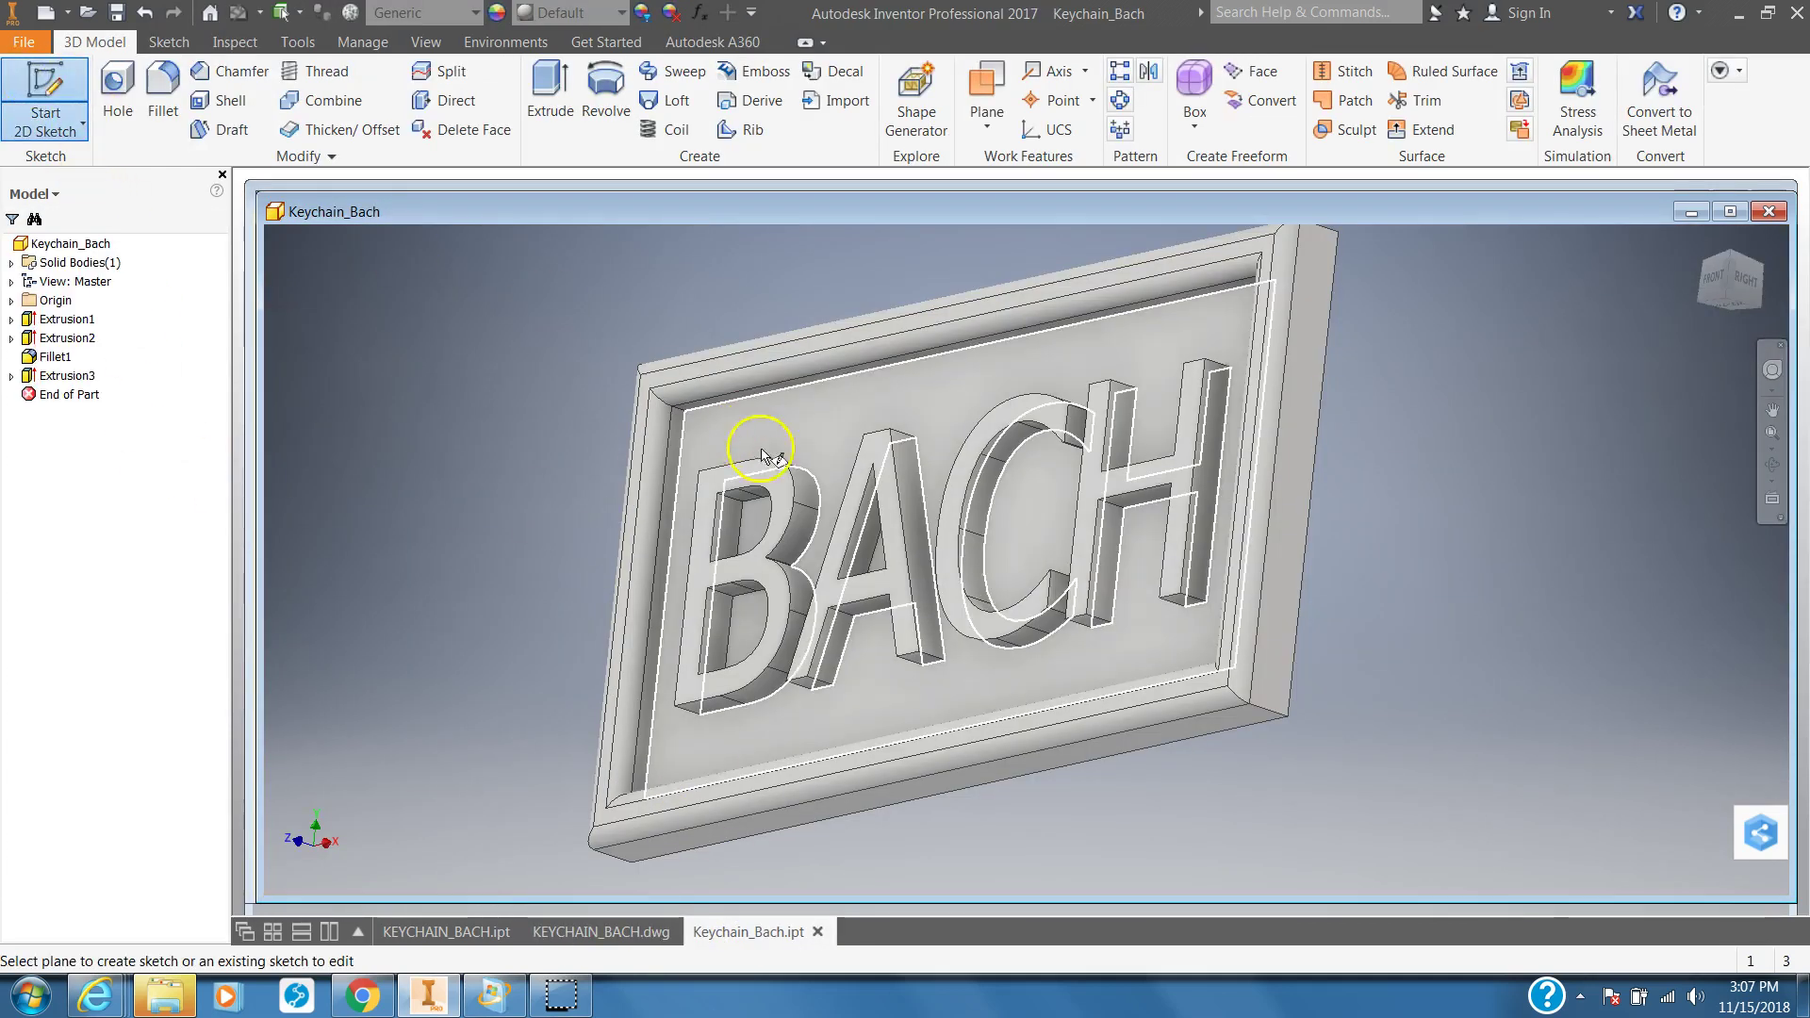
click(799, 421)
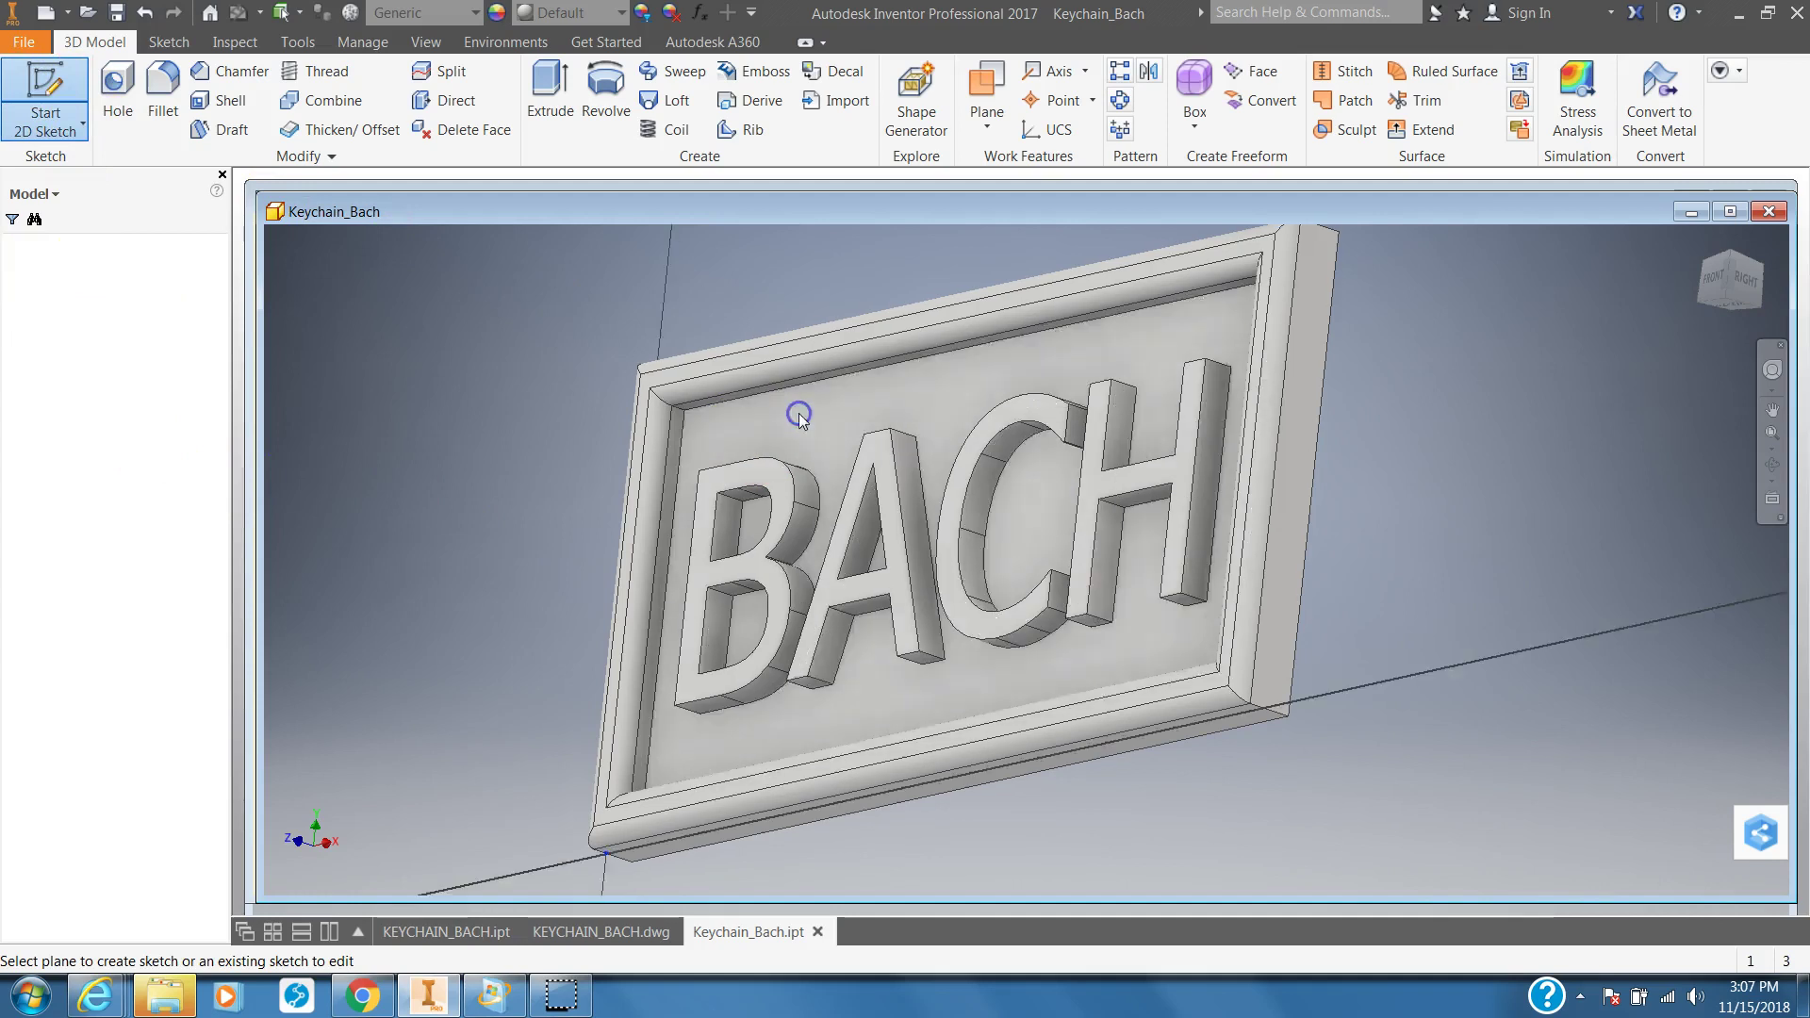
middle_drag(837, 347, 528, 686)
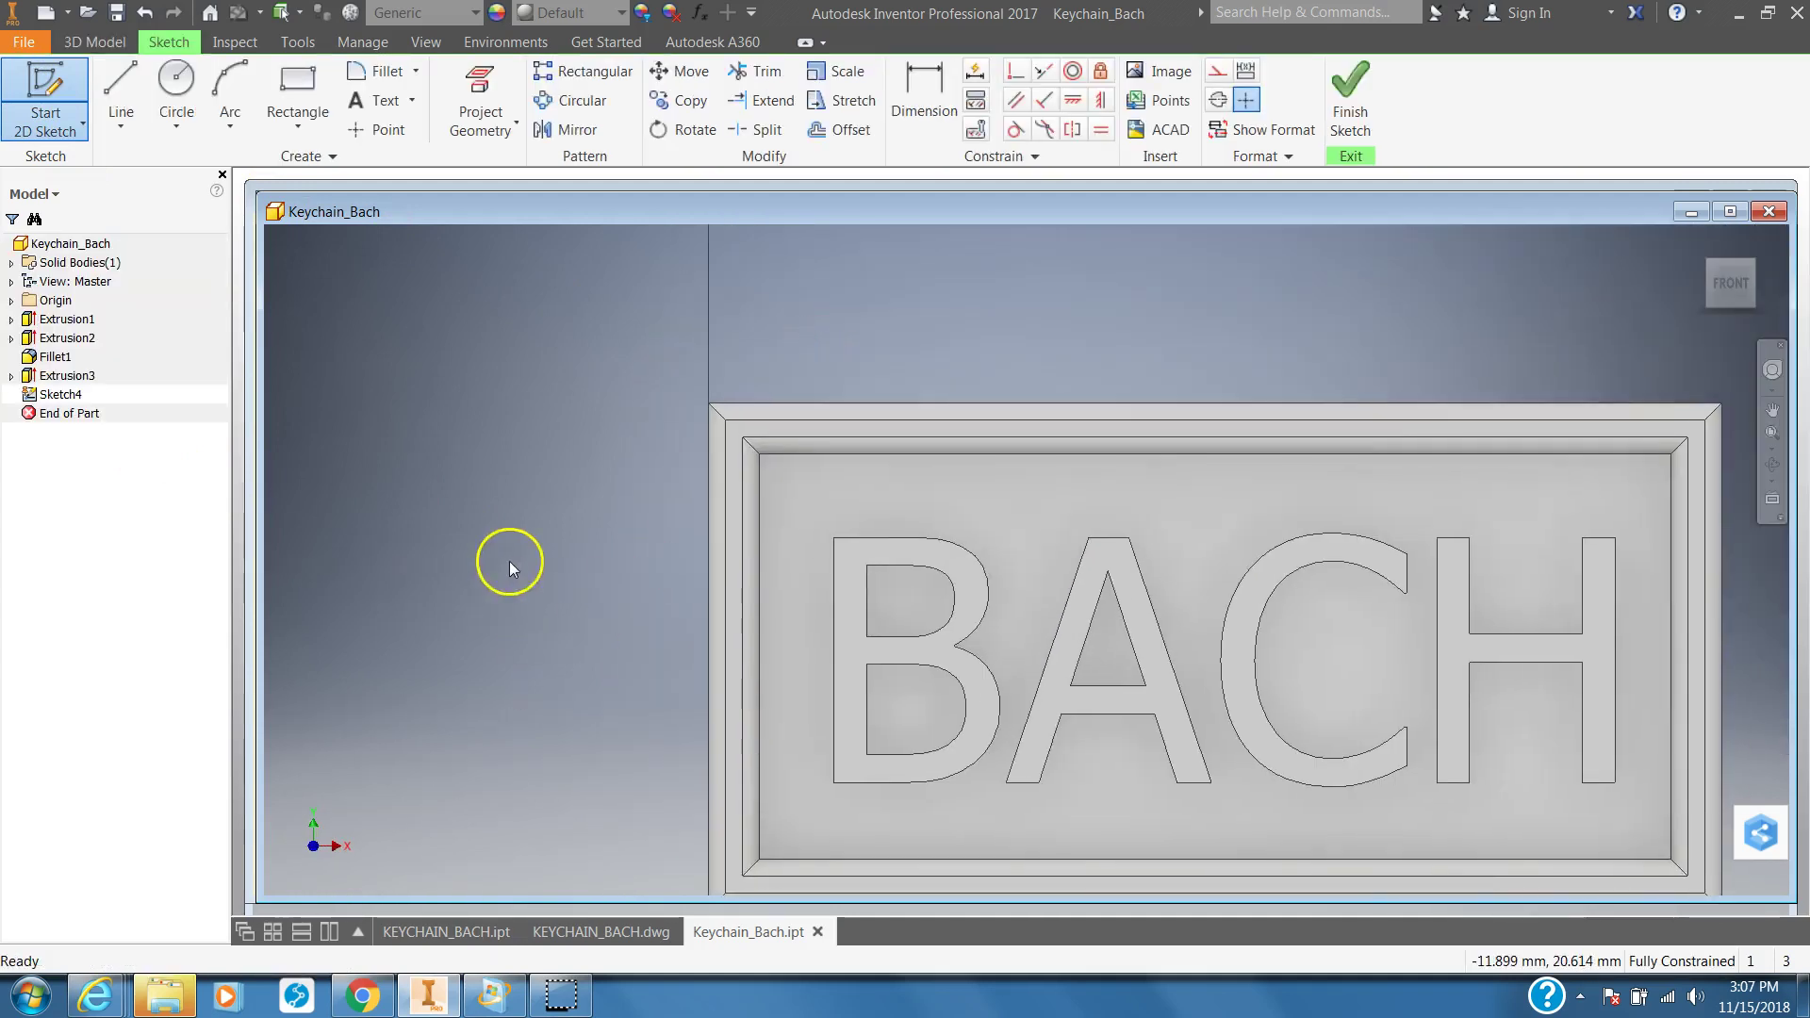
click(380, 132)
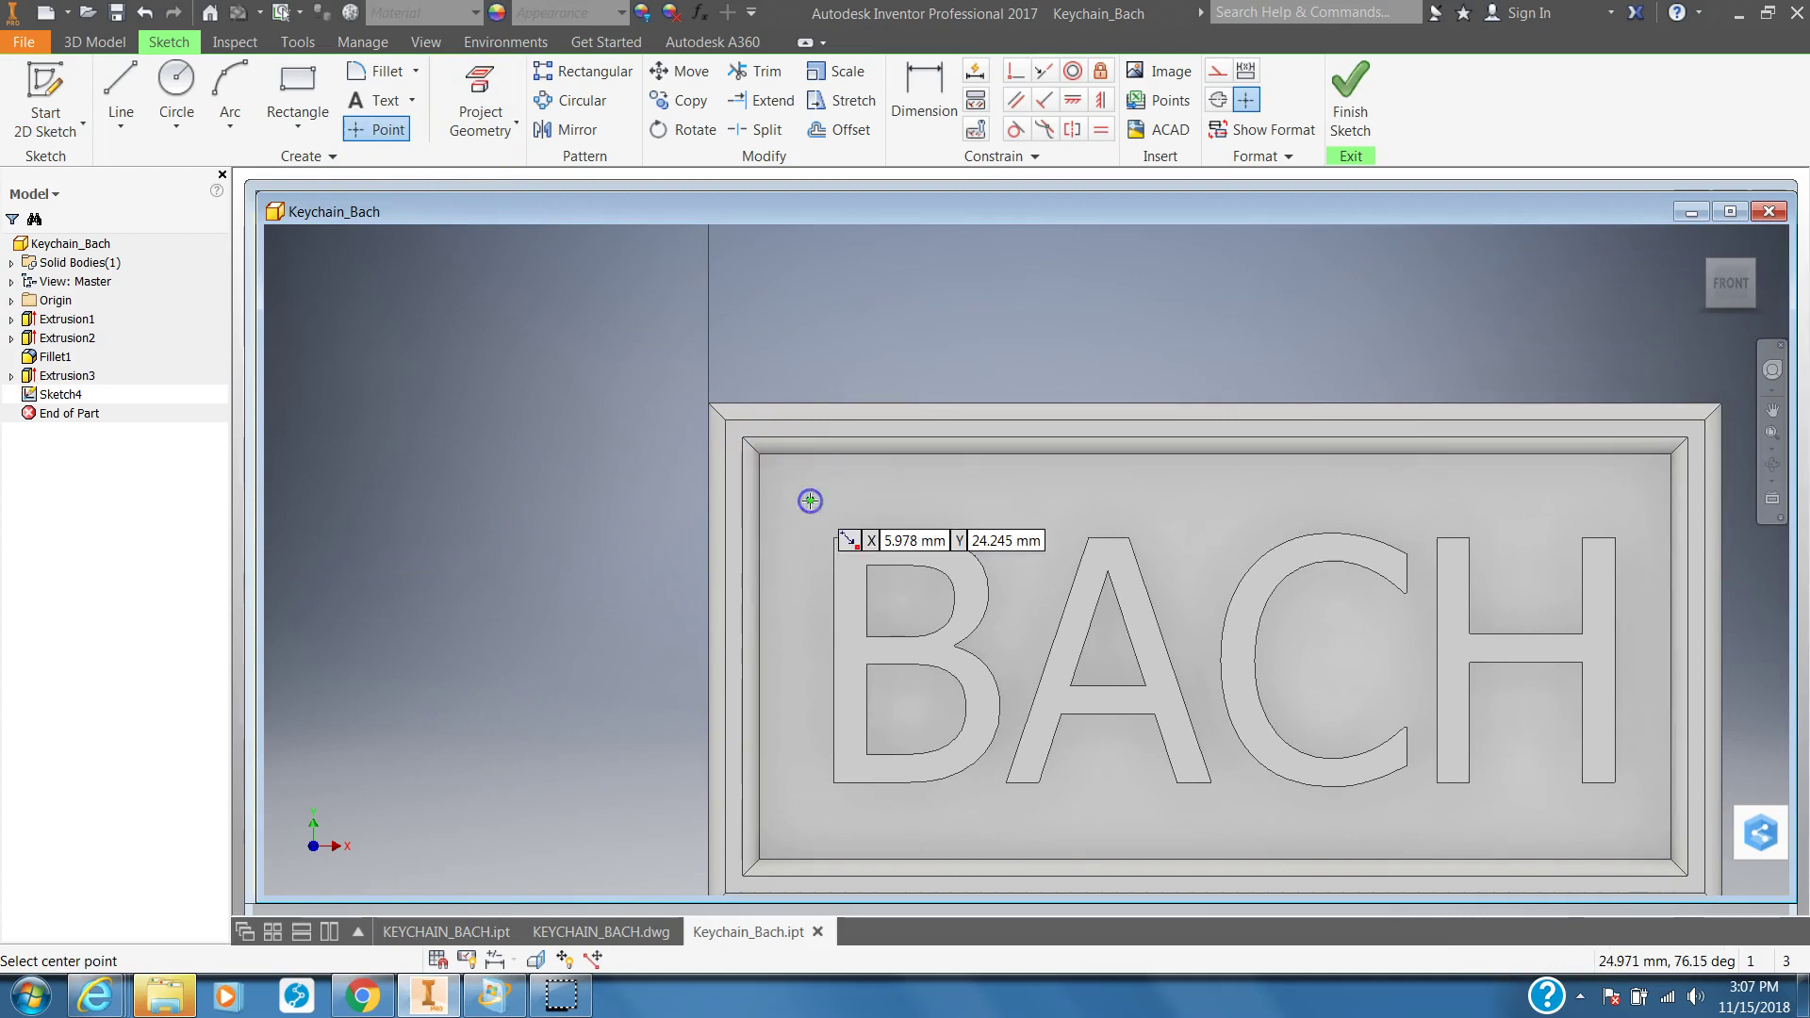
right_click(886, 506)
click(938, 507)
scroll(797, 496, up, 5)
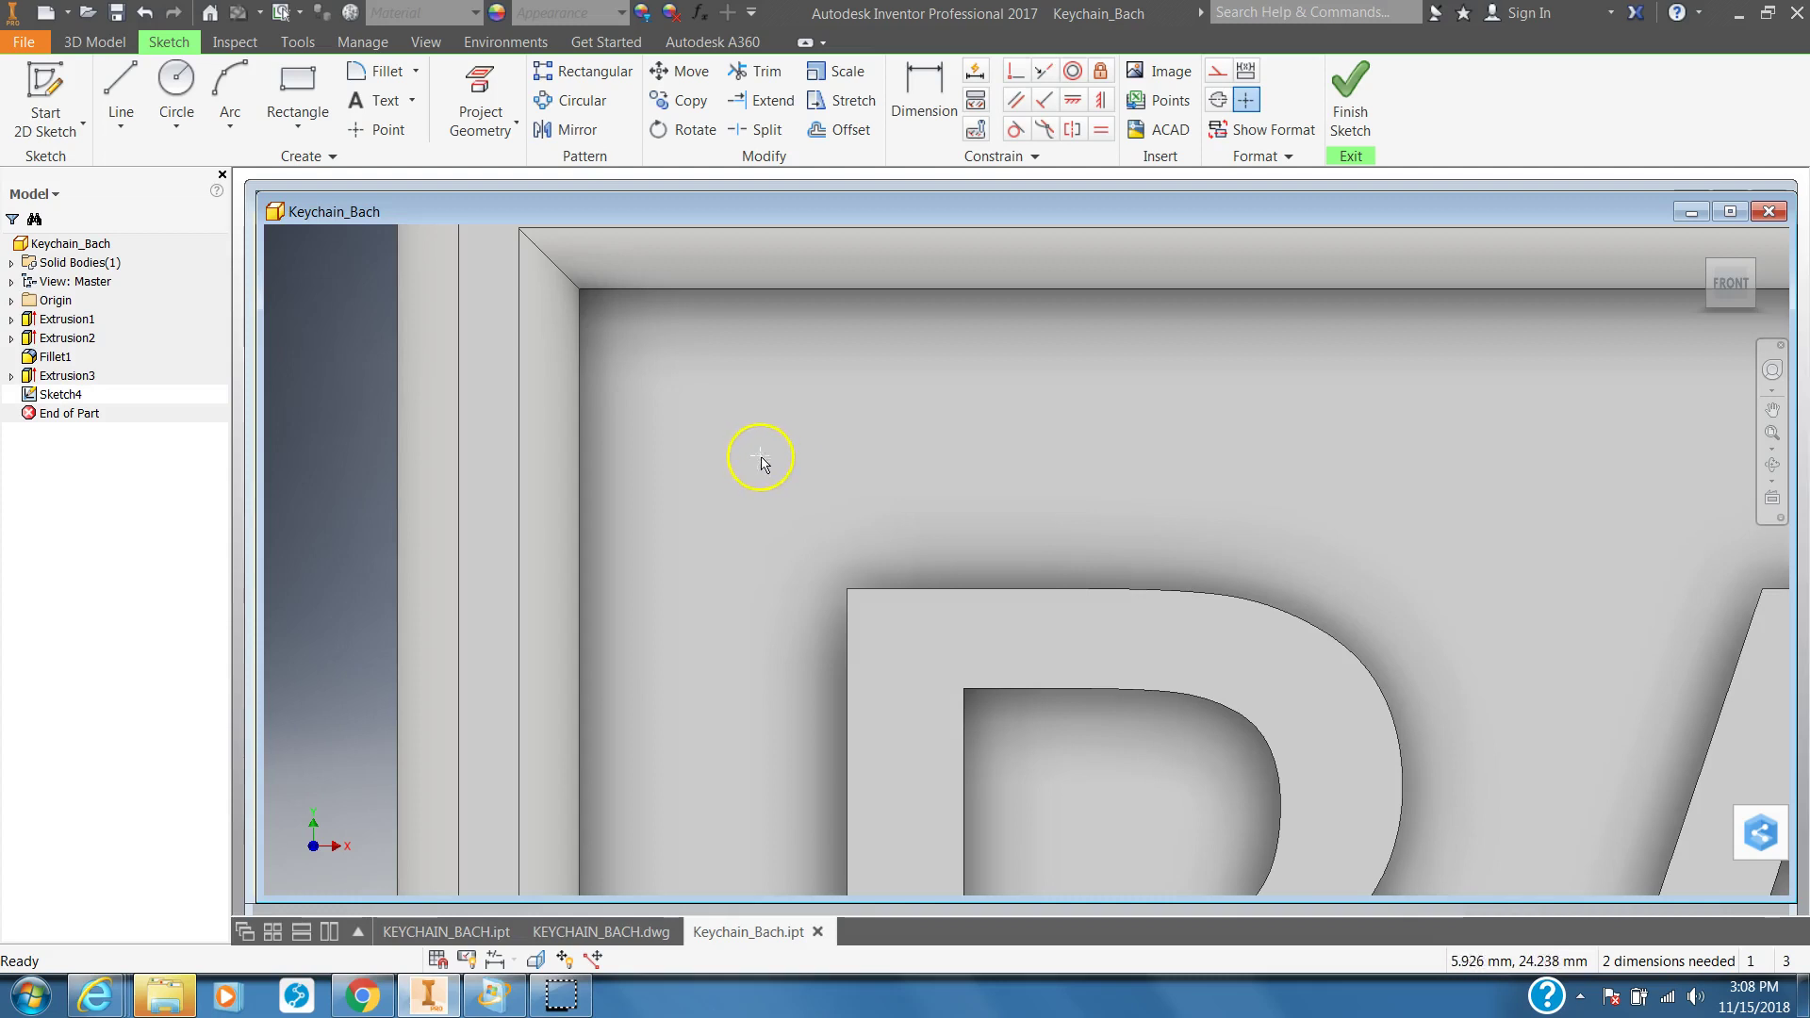
click(1353, 90)
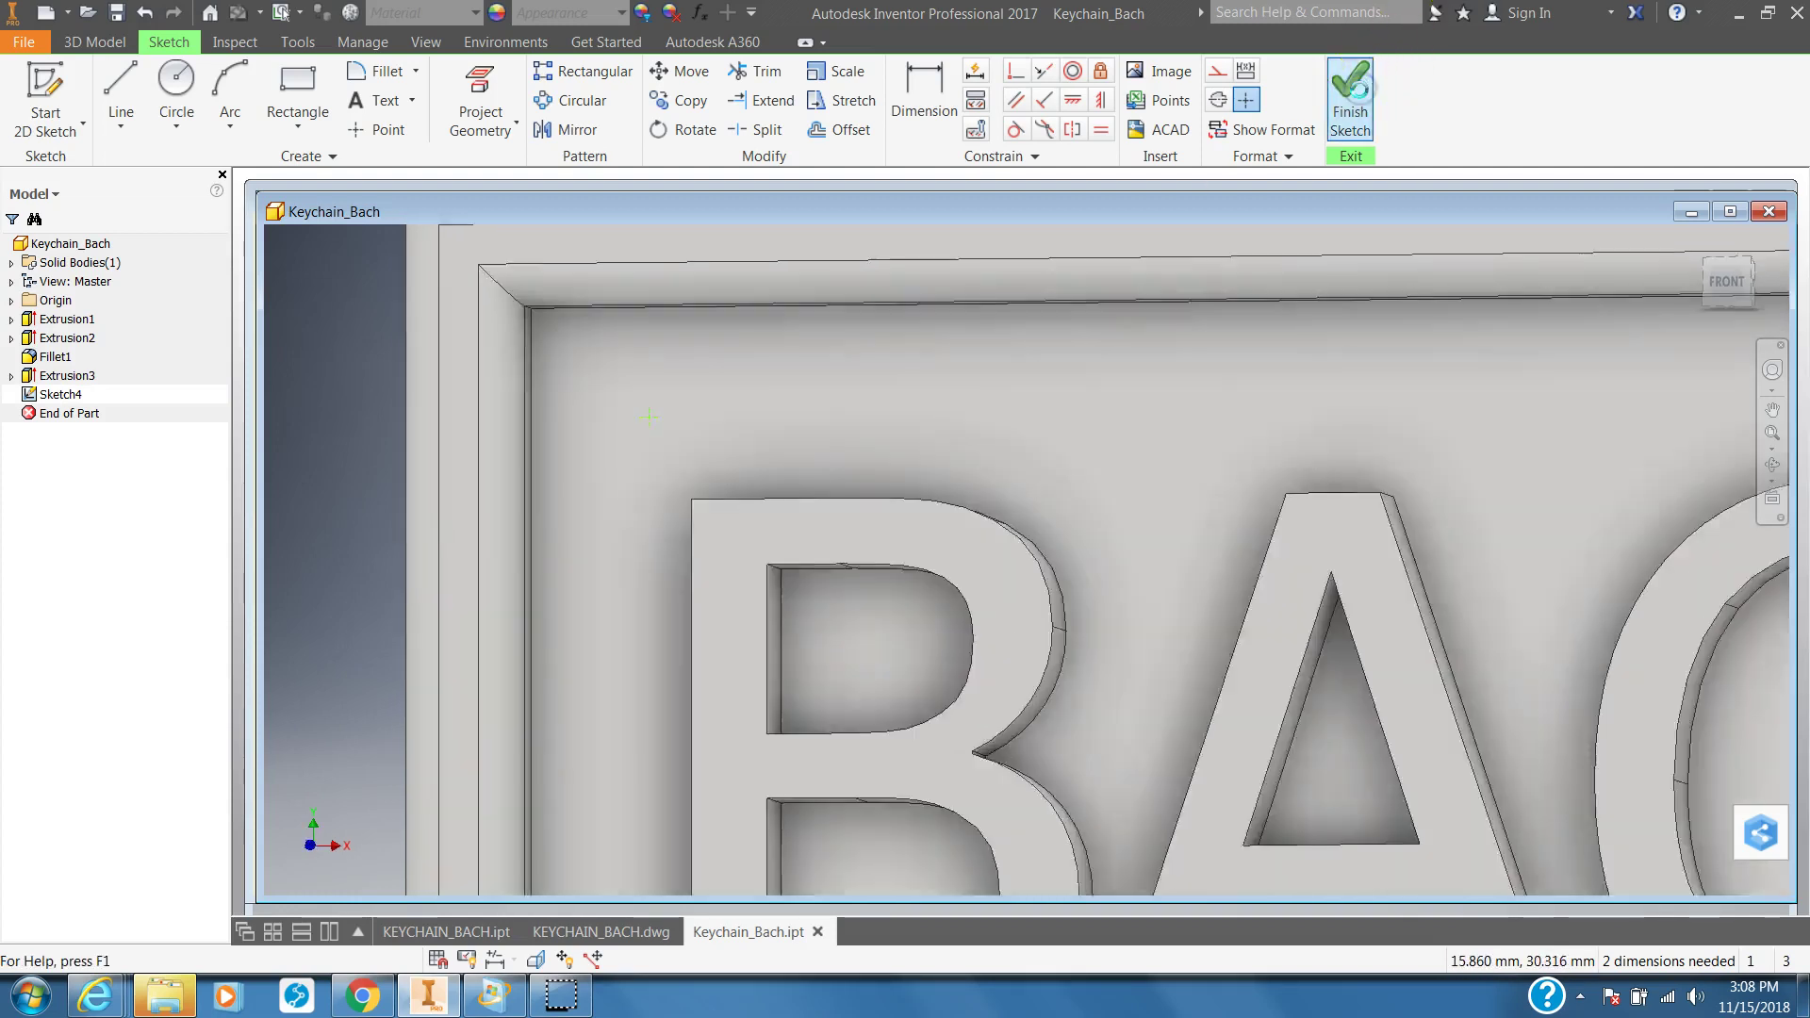
- Create a simple 3 mm Through All hole at the sketched corner point, checking its diameter against the drawing
click(115, 87)
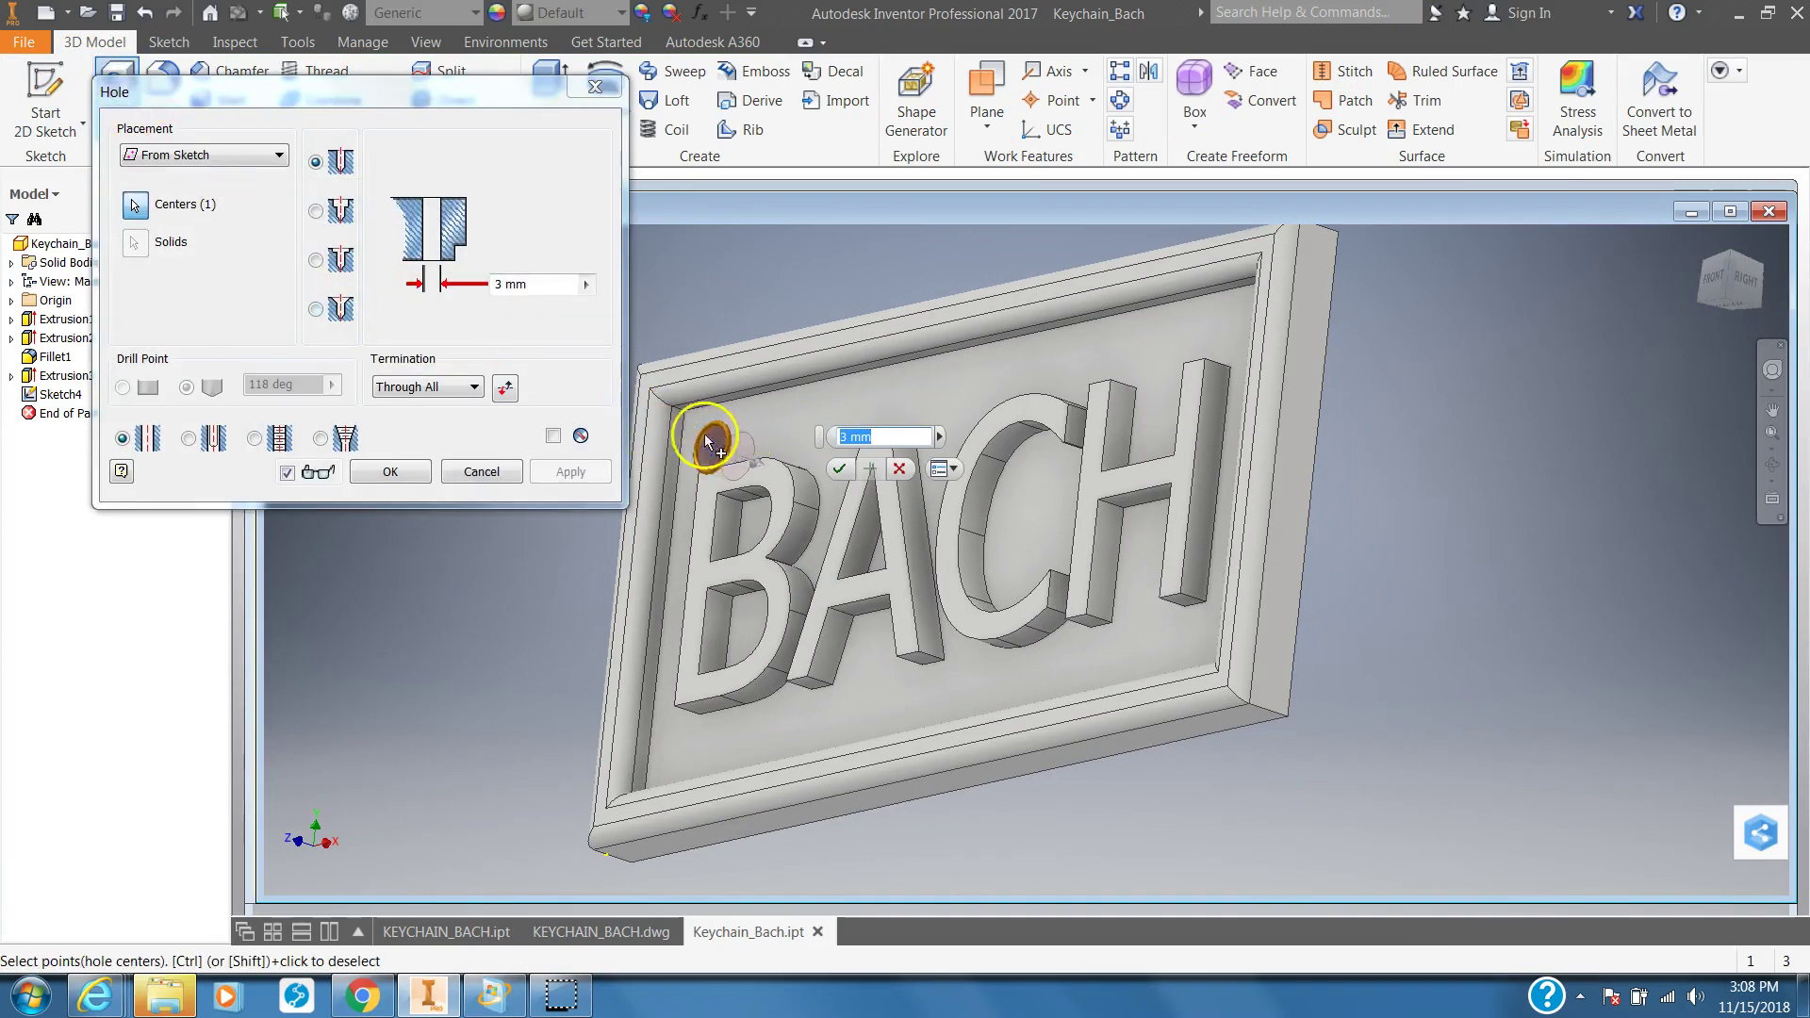
click(1771, 464)
drag(938, 572, 1226, 594)
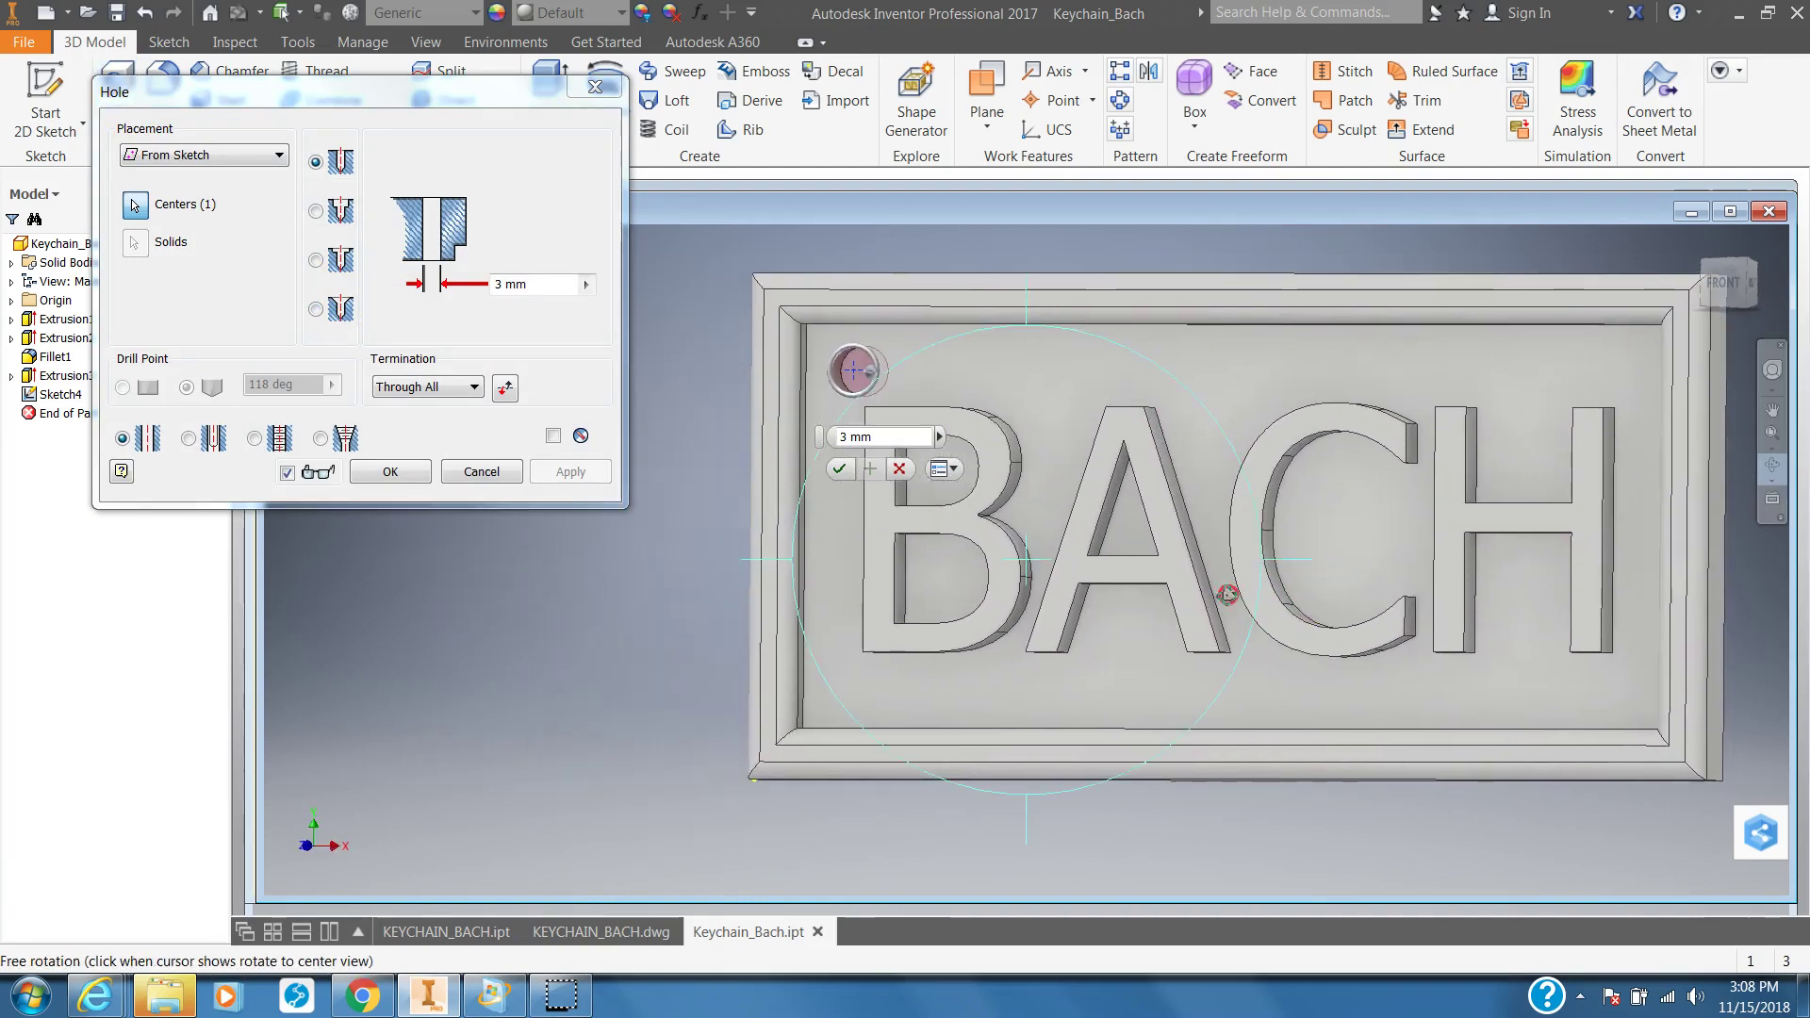
click(685, 929)
scroll(914, 566, up, 3)
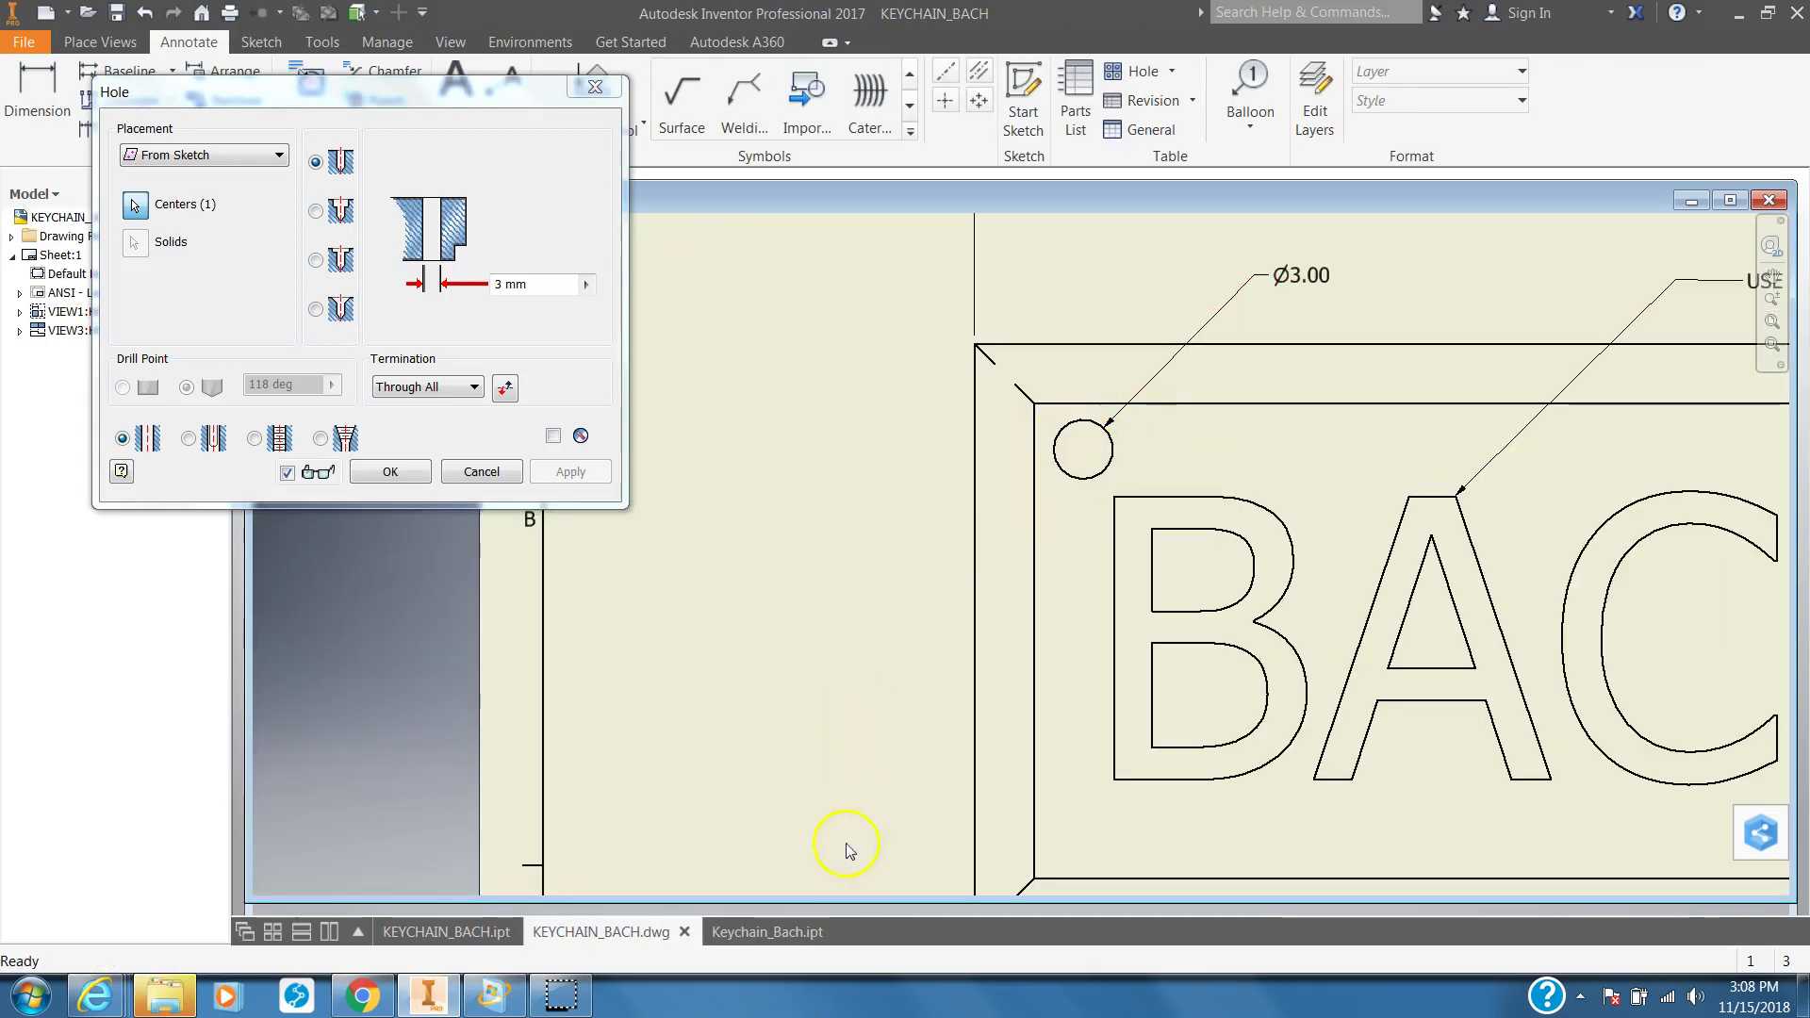
click(766, 932)
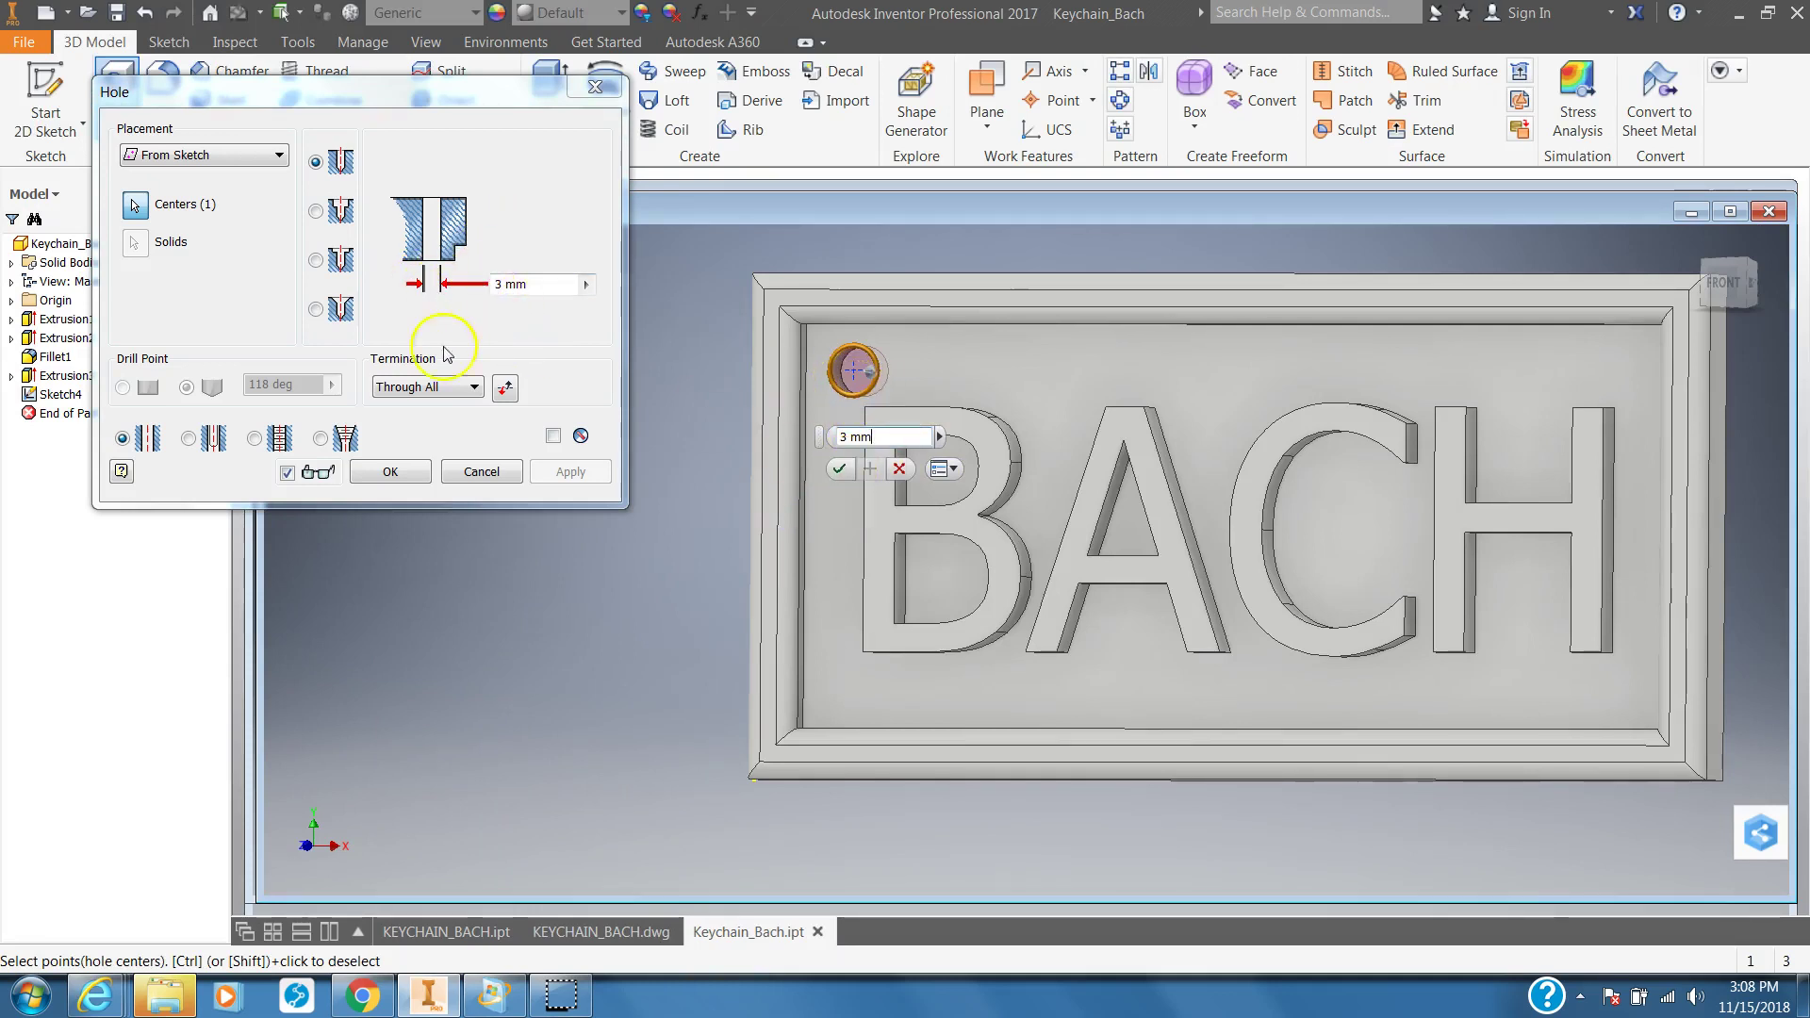
click(839, 468)
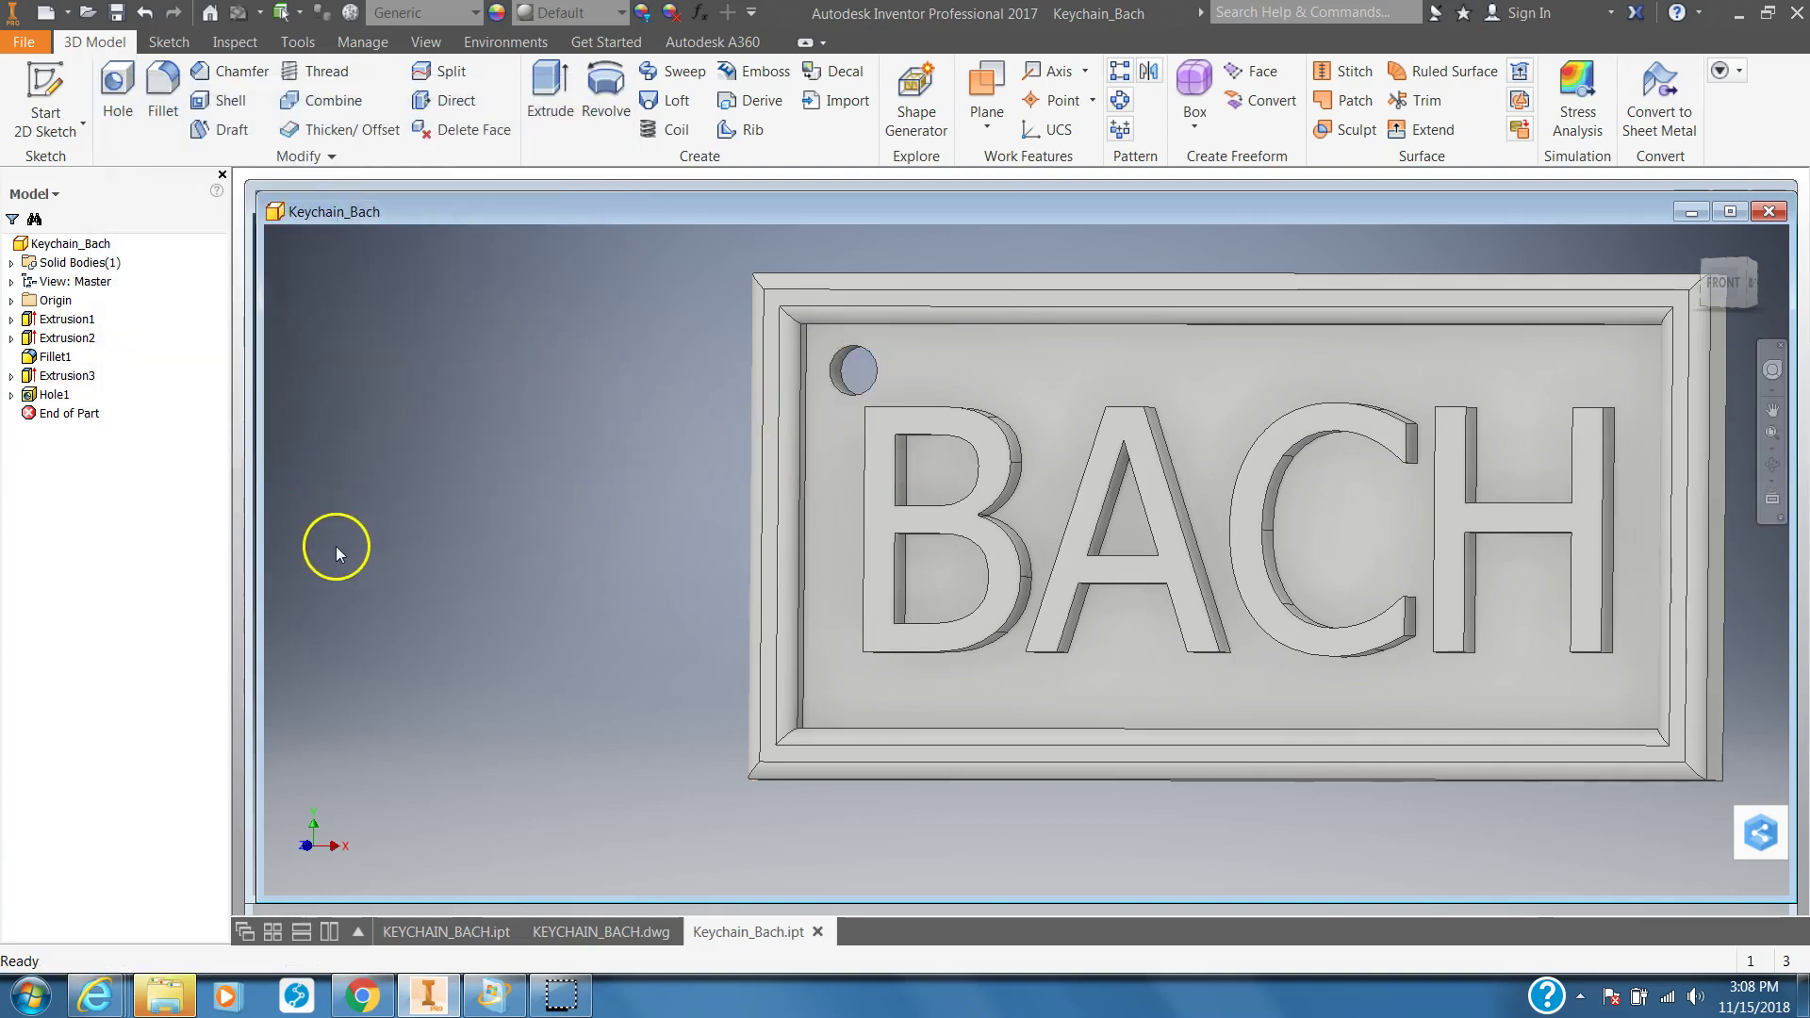
- Apply the Sky Blue Dark appearance to the base plate extrusion, Extrusion1
middle_drag(440, 574, 316, 573)
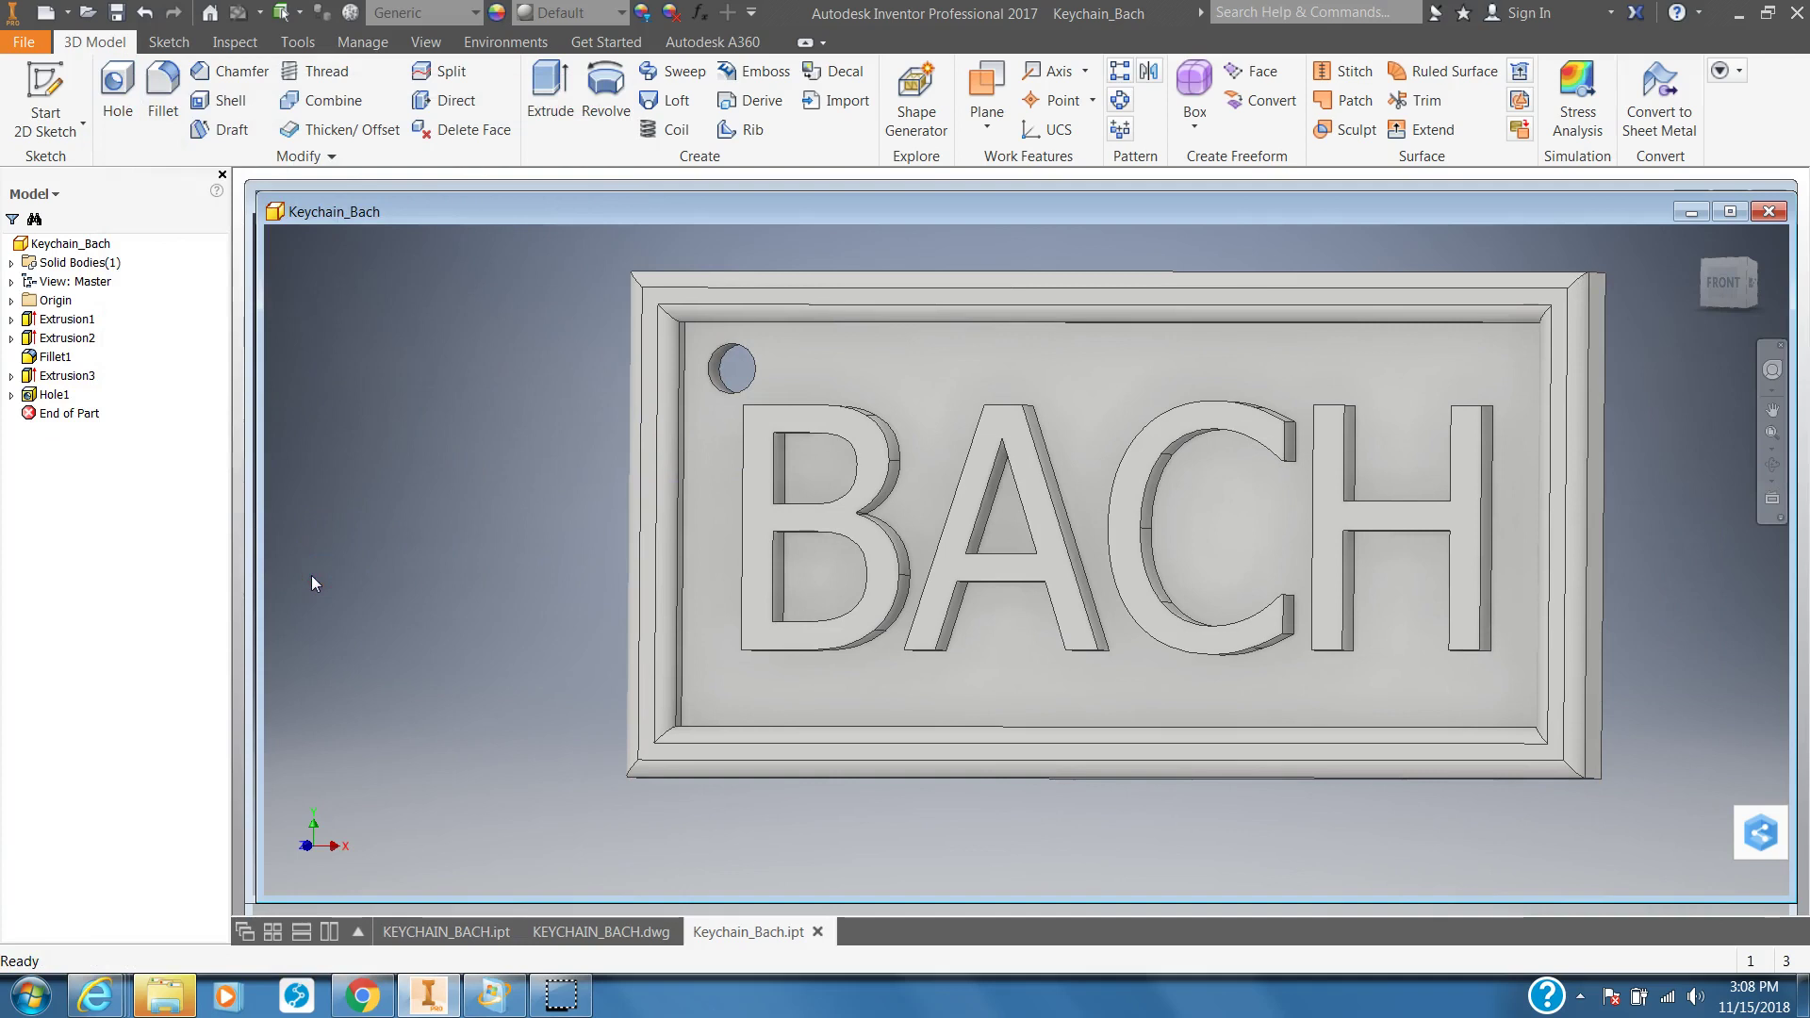
click(54, 319)
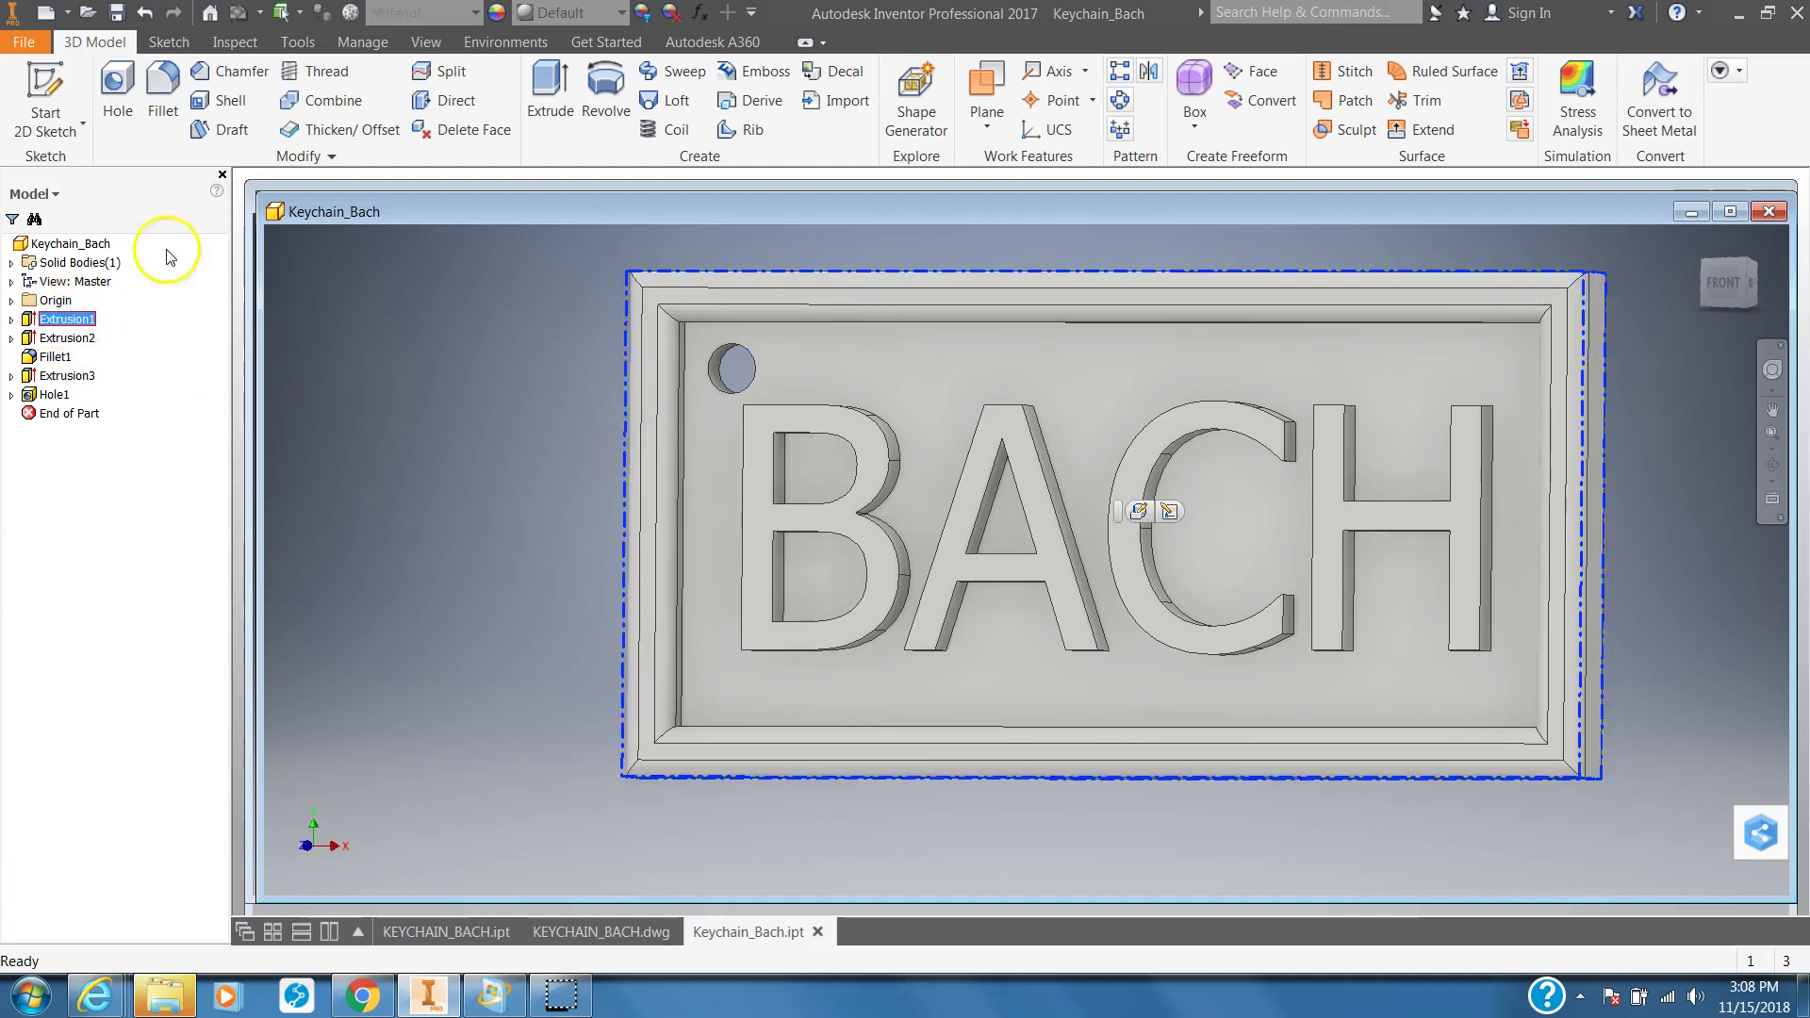
click(622, 13)
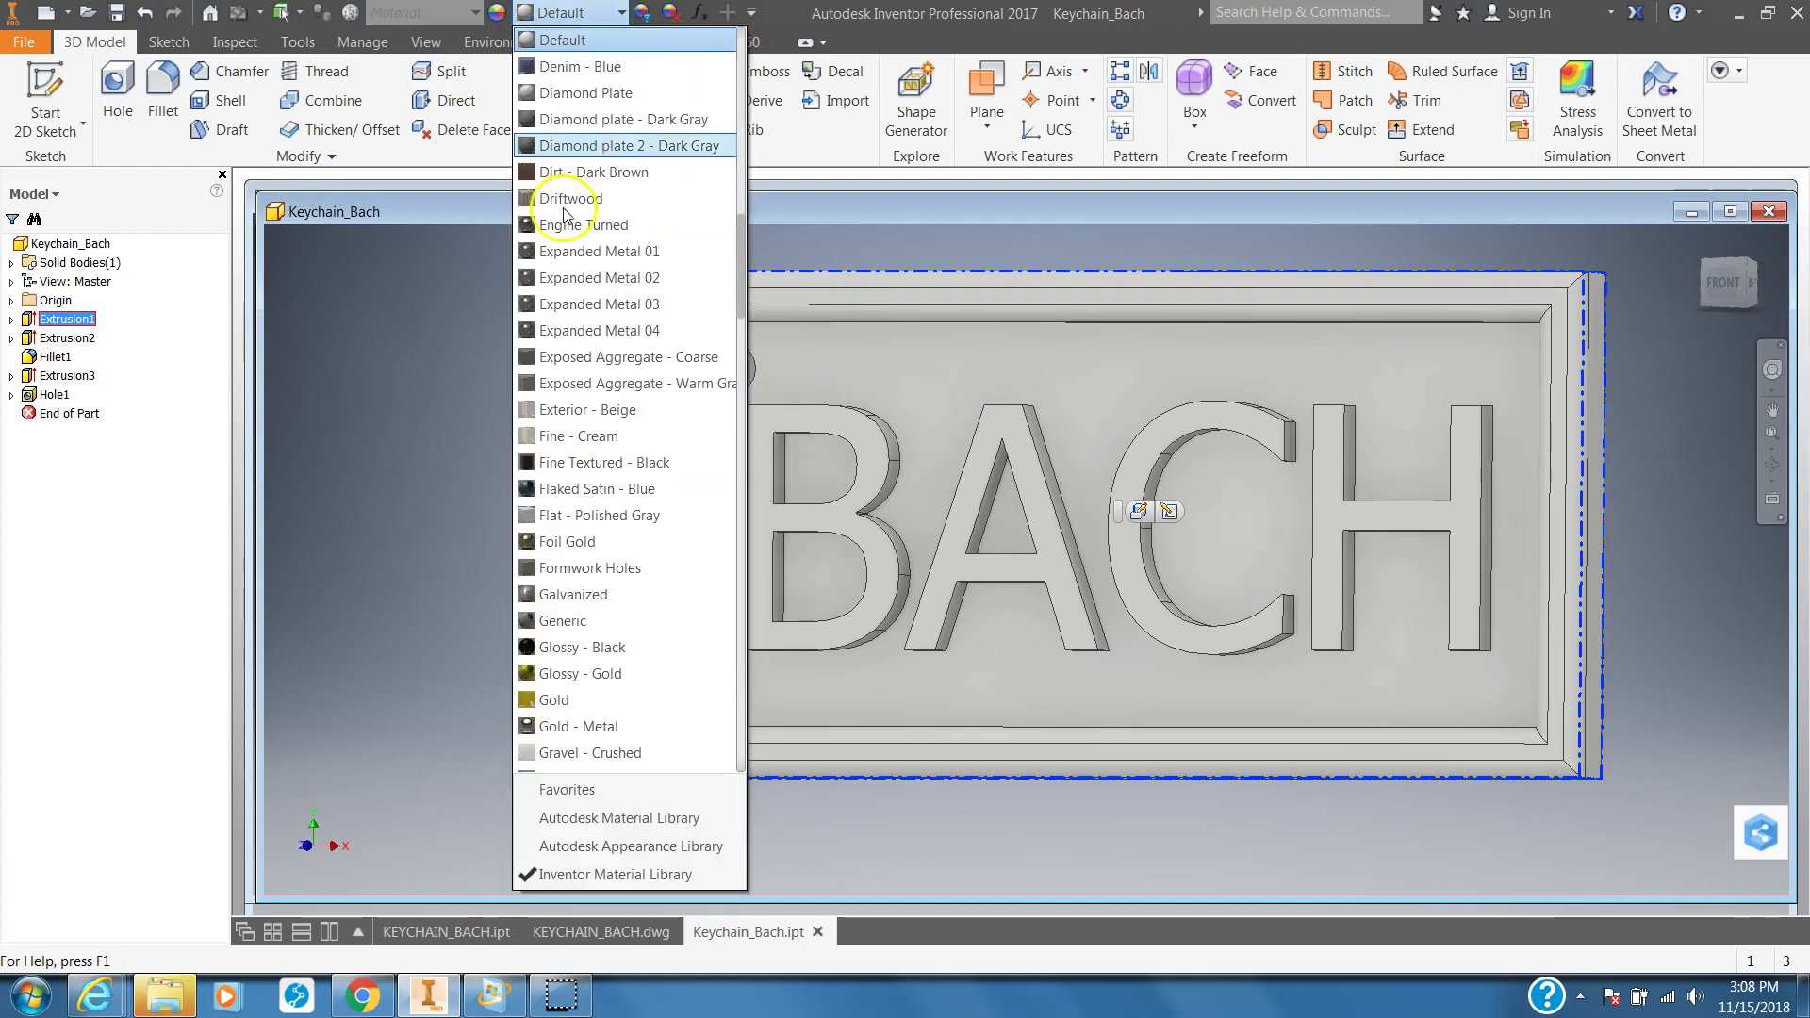
scroll(575, 509, down, 8)
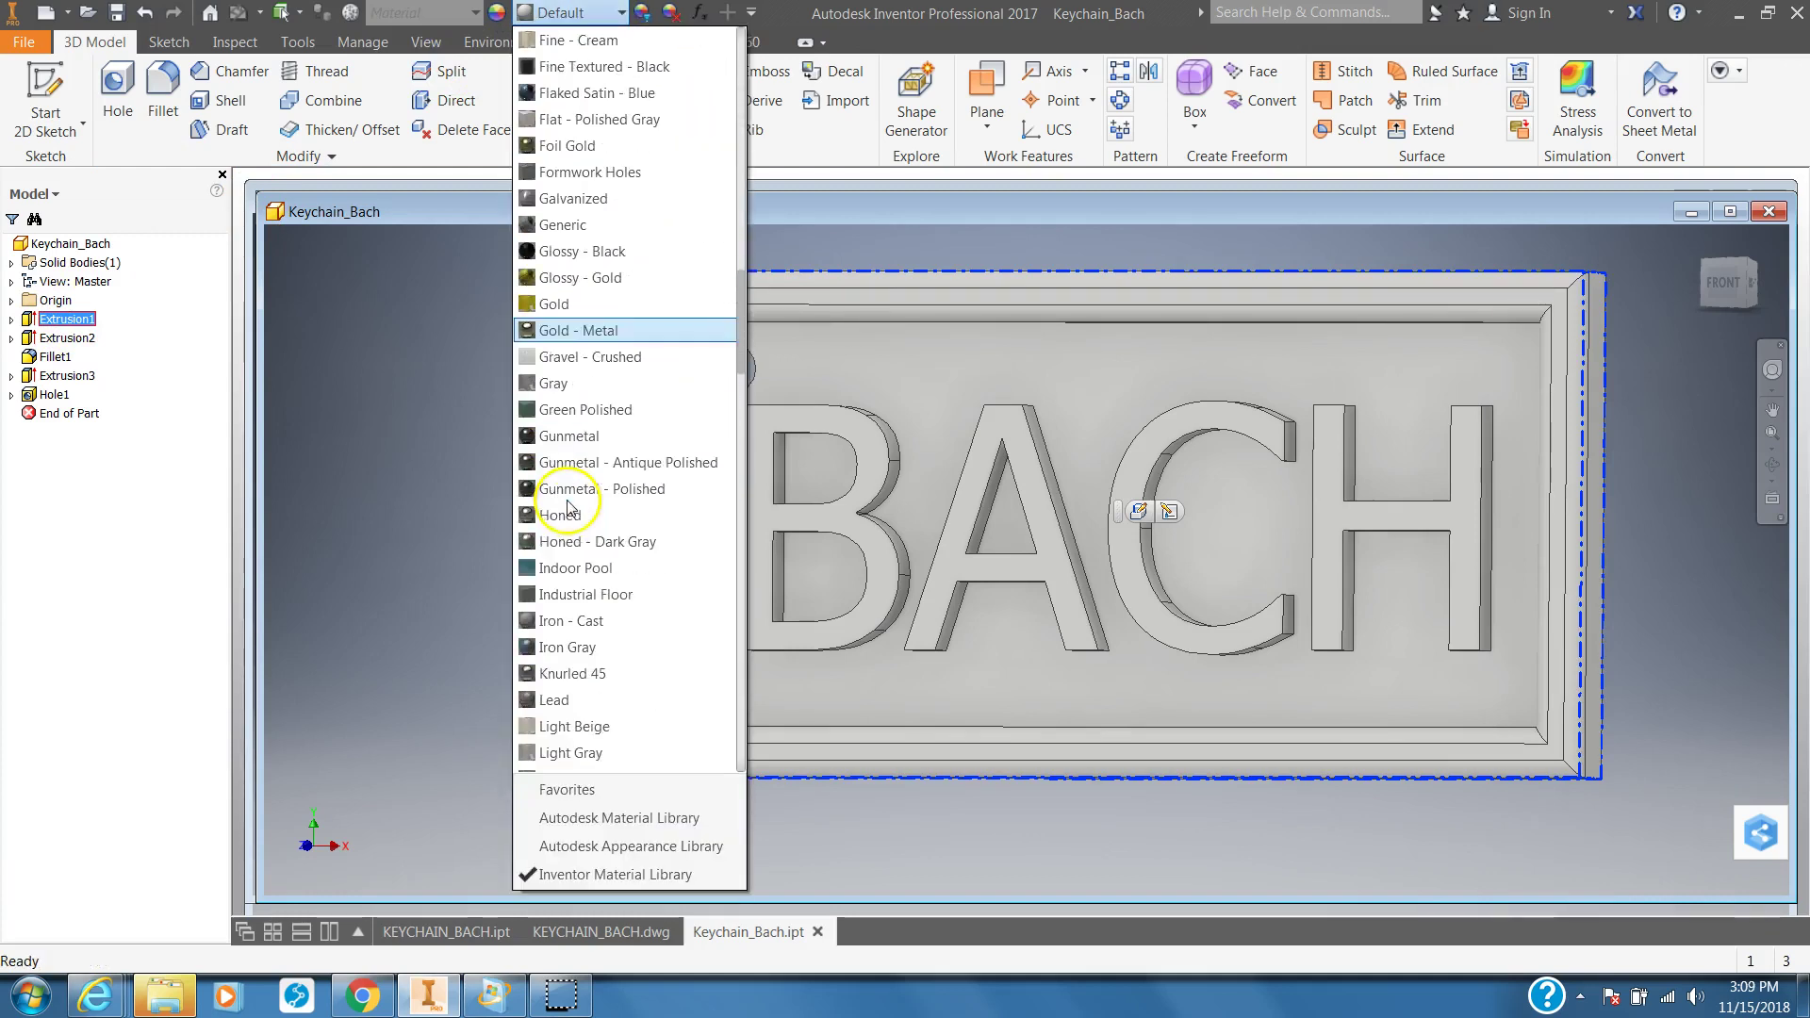
scroll(601, 545, down, 7)
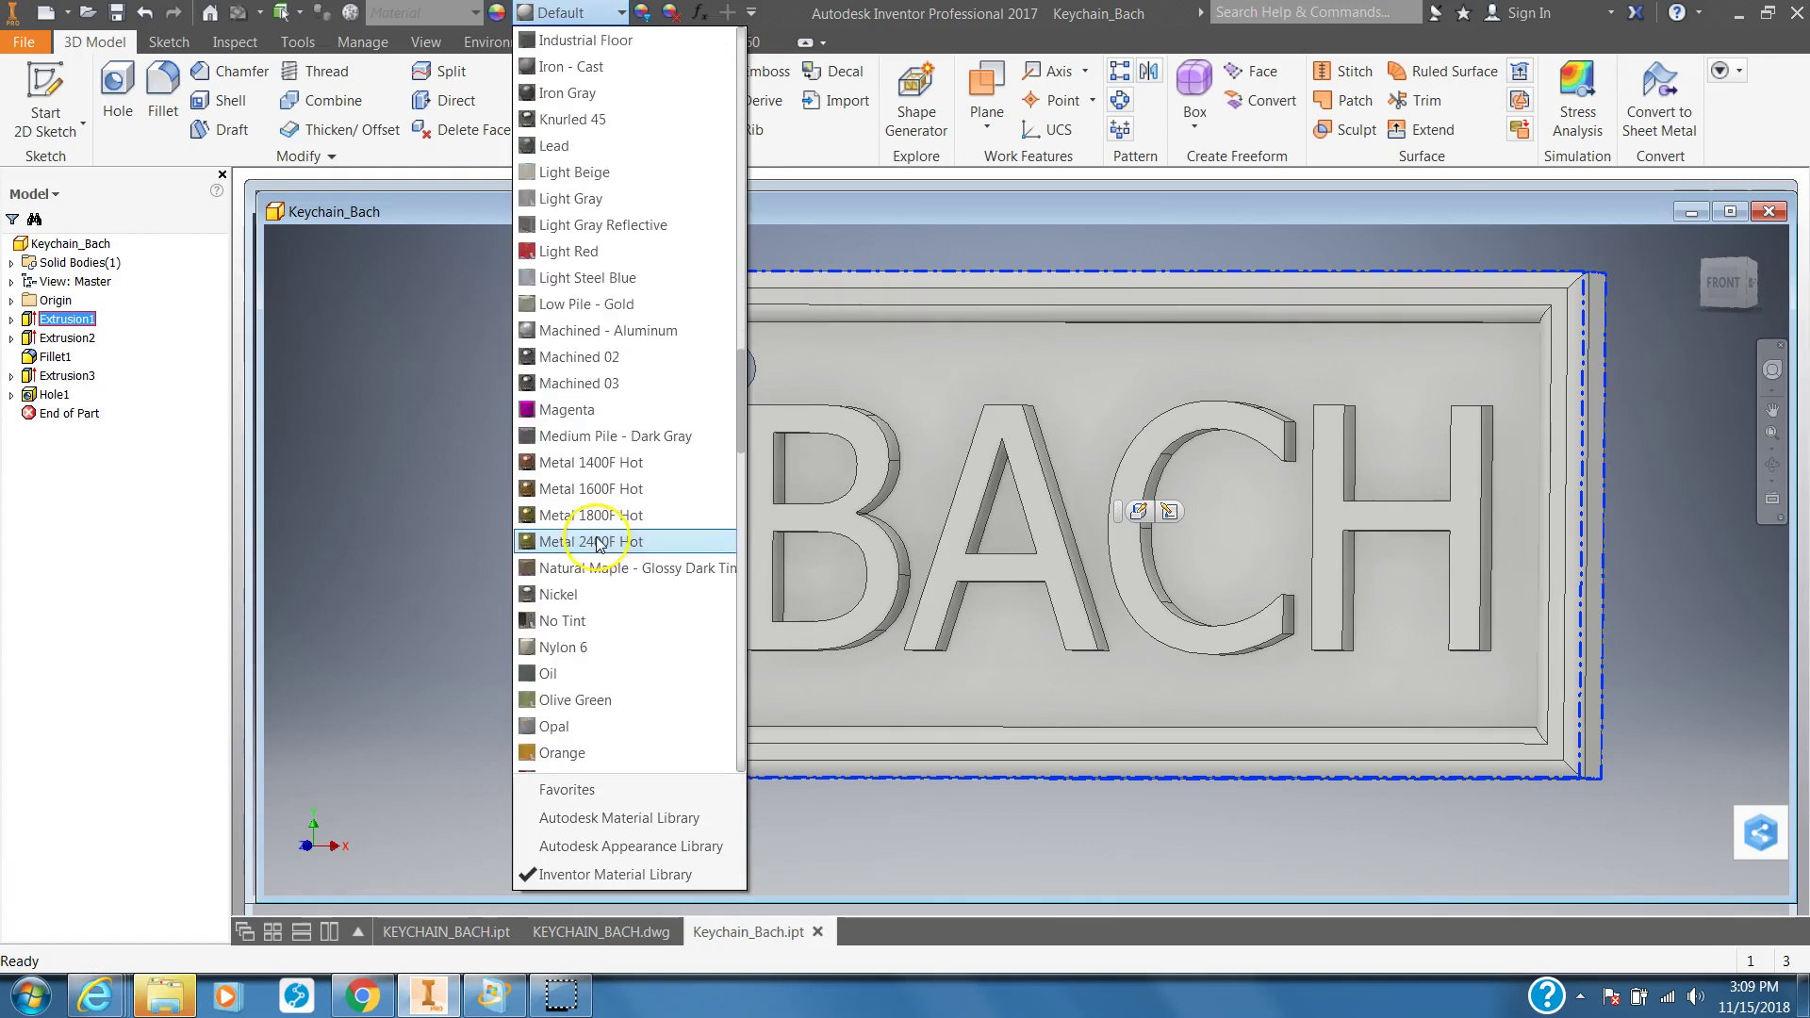
scroll(600, 545, down, 9)
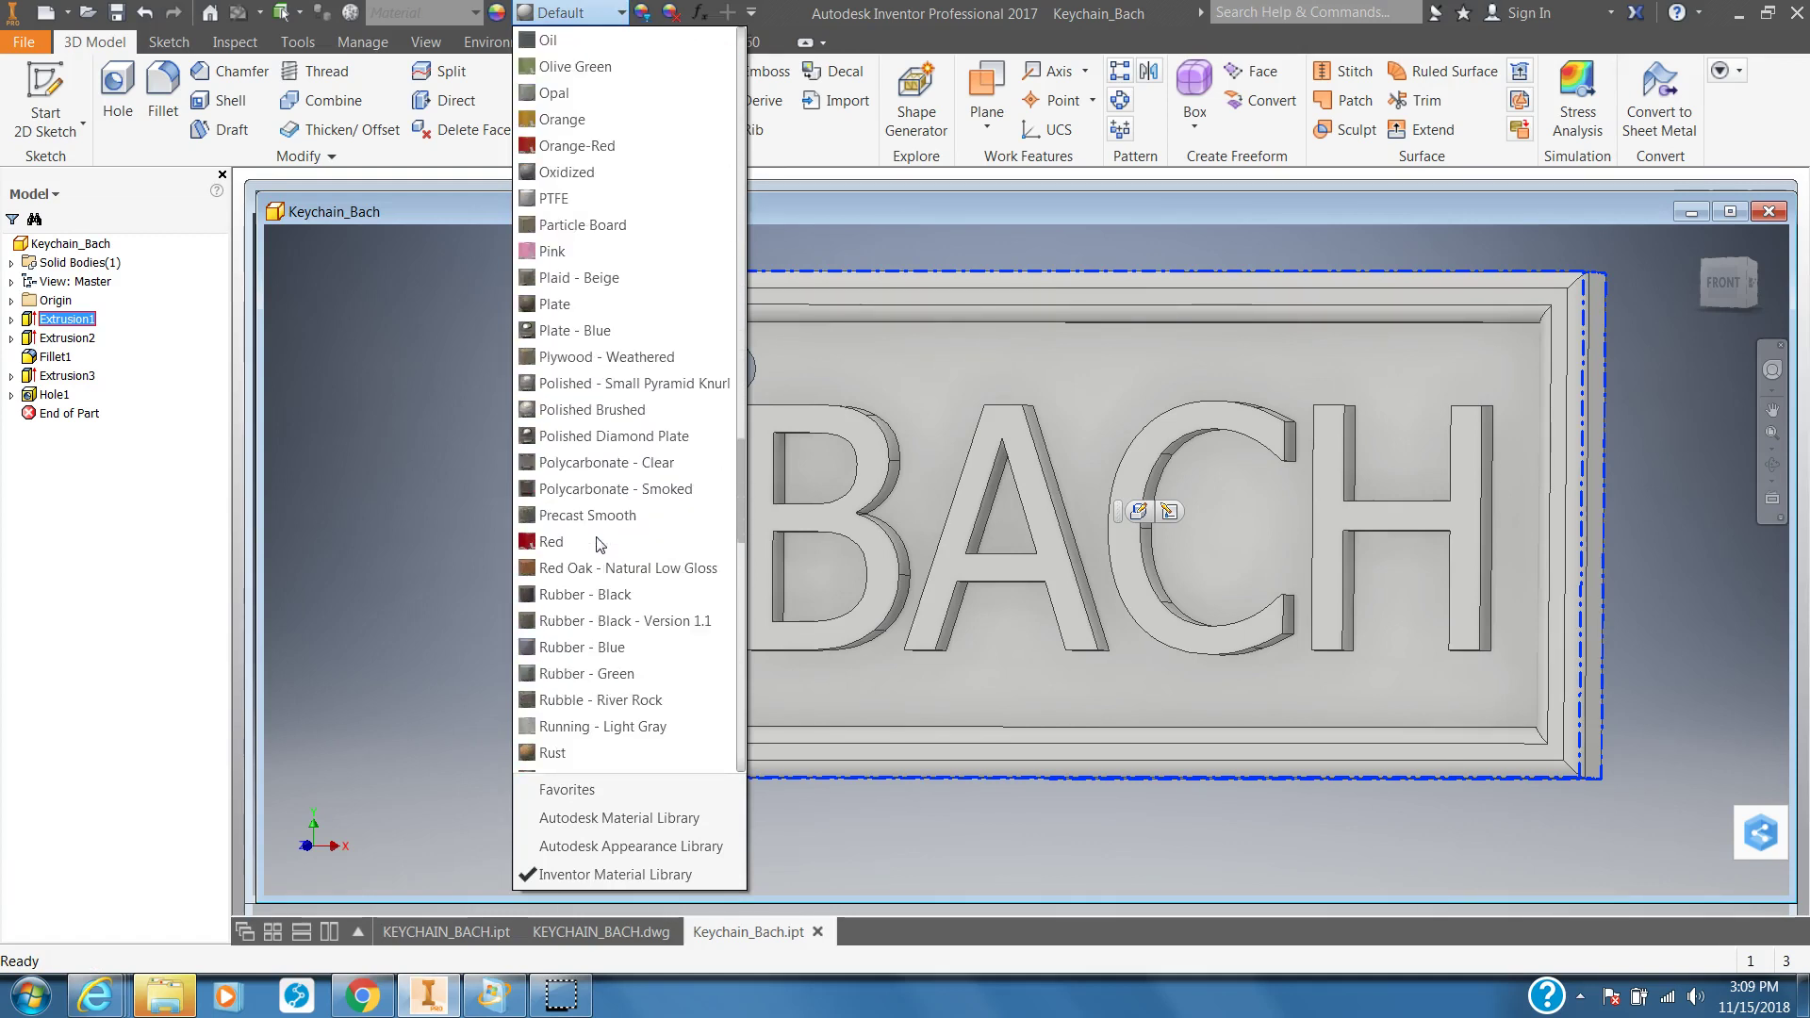
scroll(601, 545, down, 1)
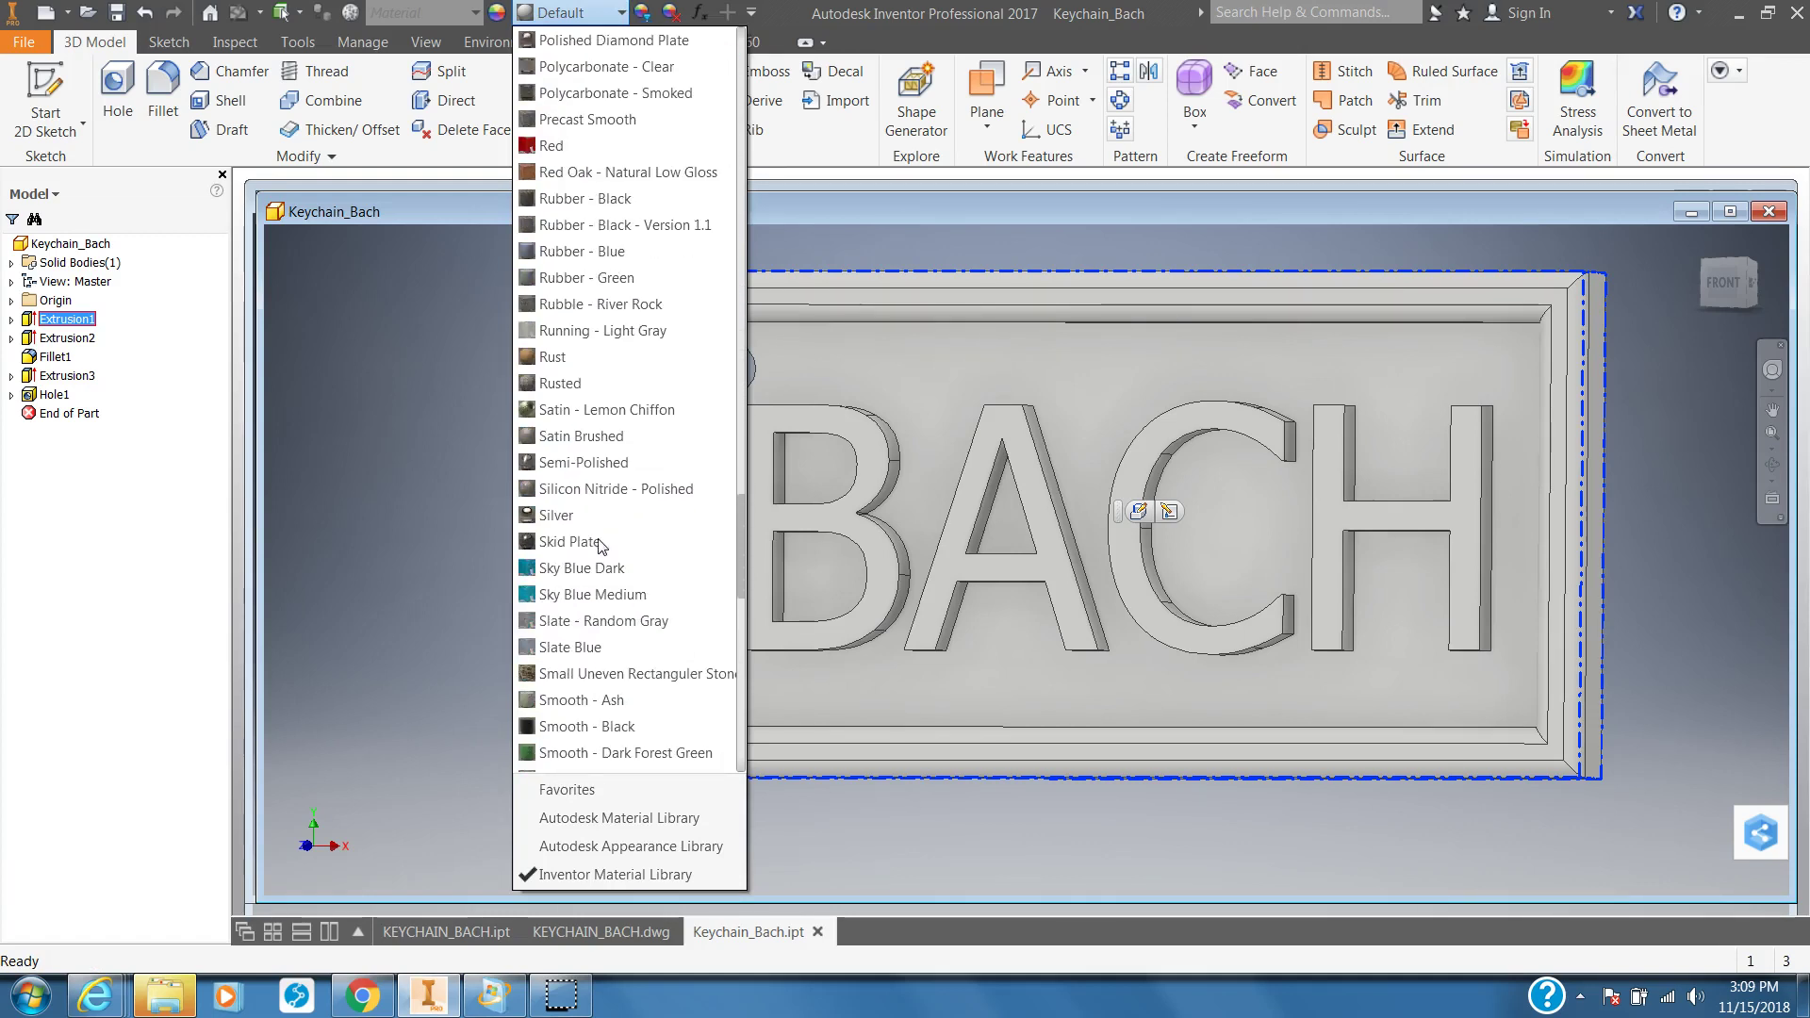
click(647, 575)
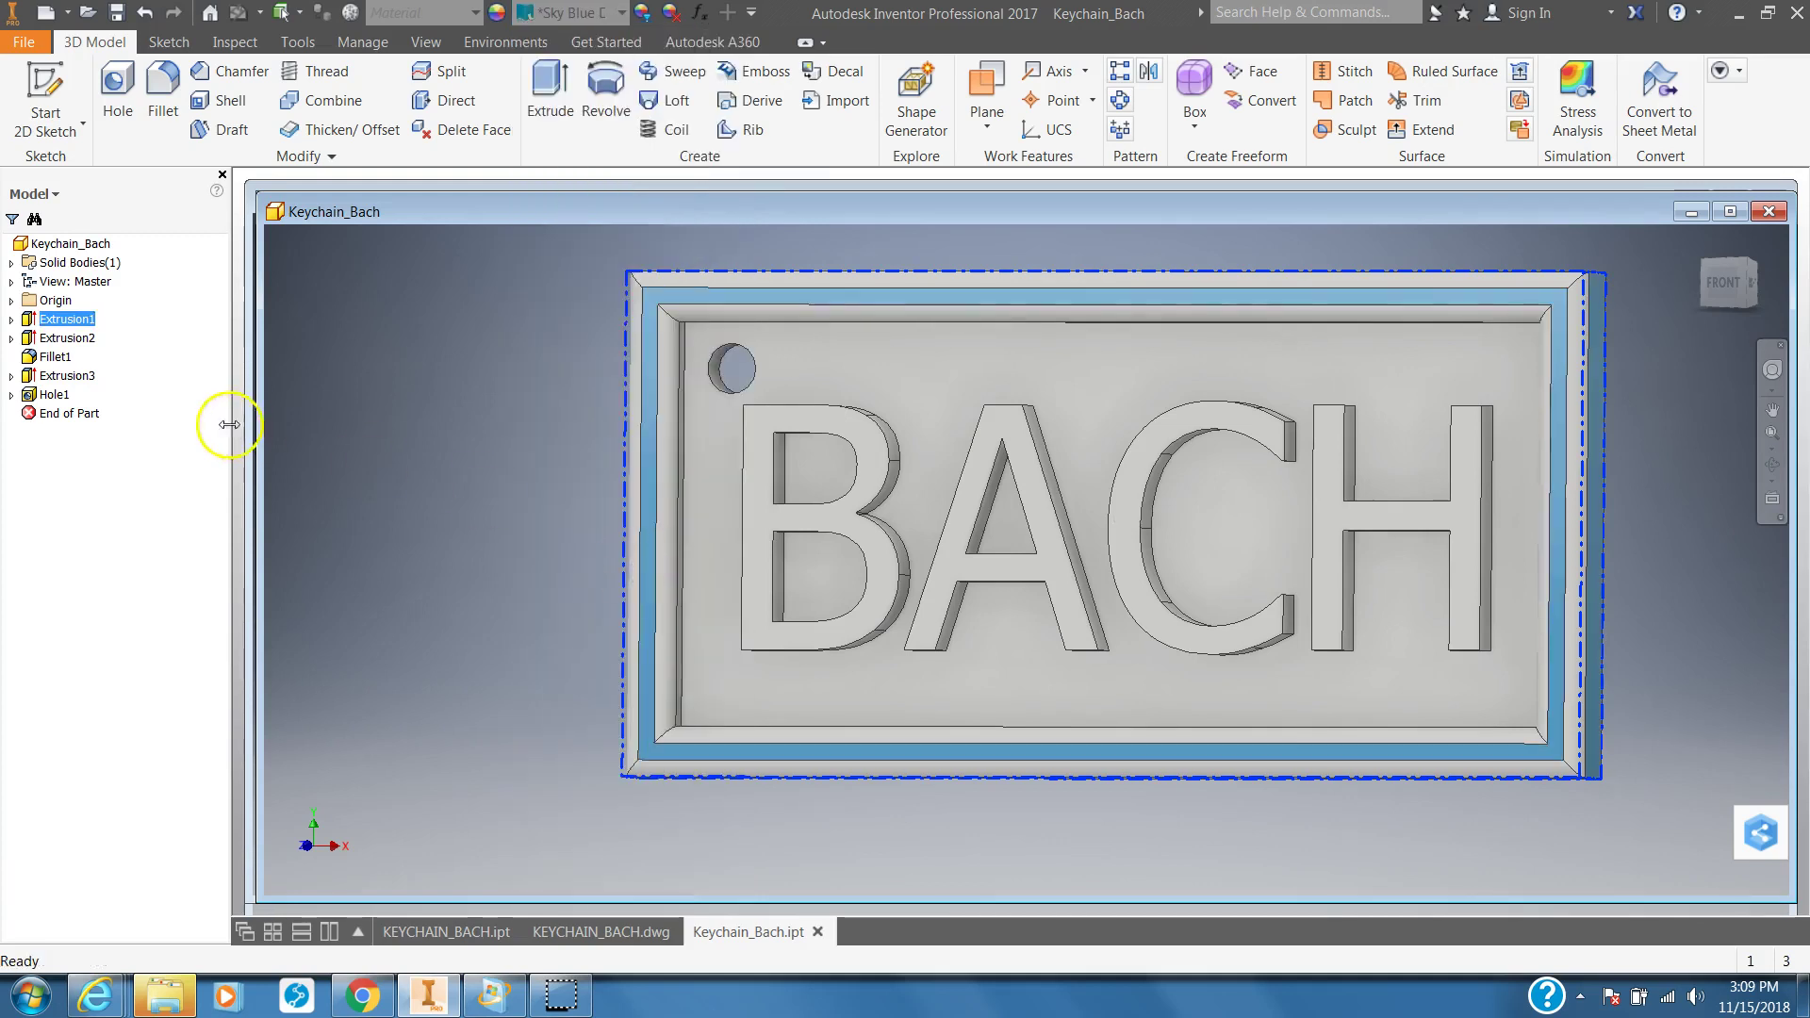
- Apply the Sky Blue Medium appearance to the recess extrusion, Extrusion2
click(68, 339)
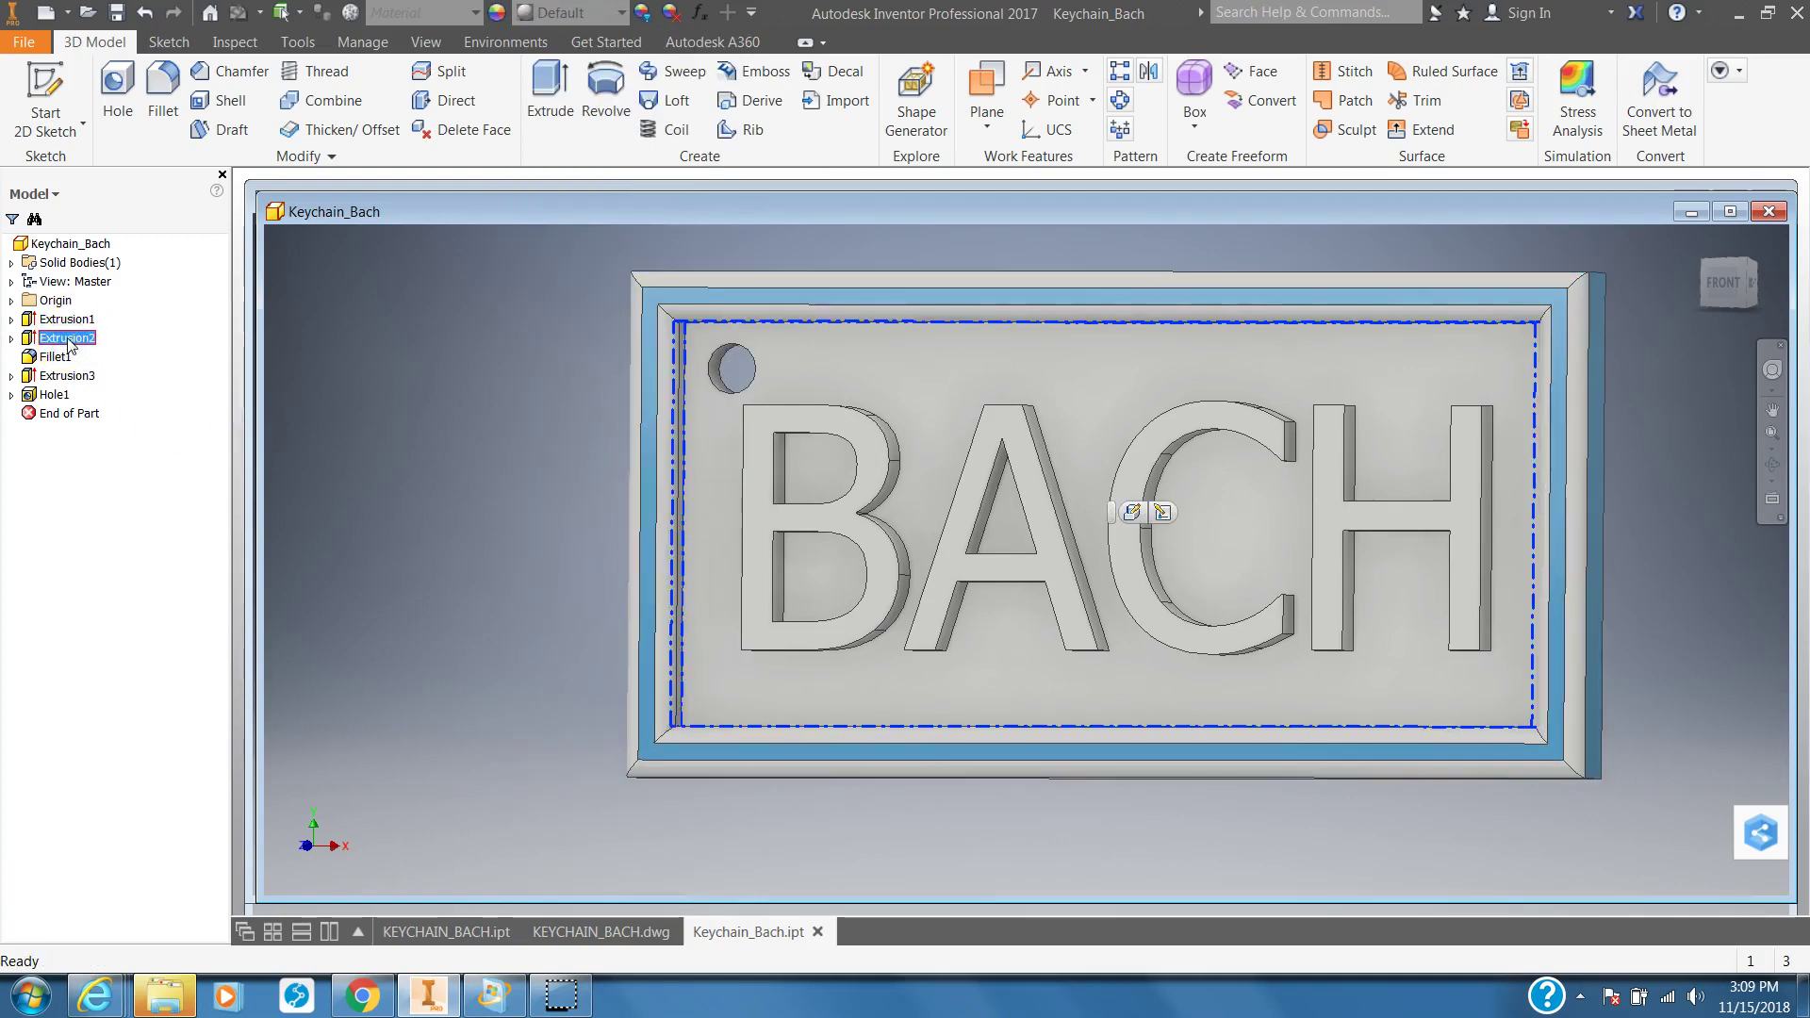
click(622, 15)
scroll(603, 386, down, 12)
scroll(604, 396, down, 15)
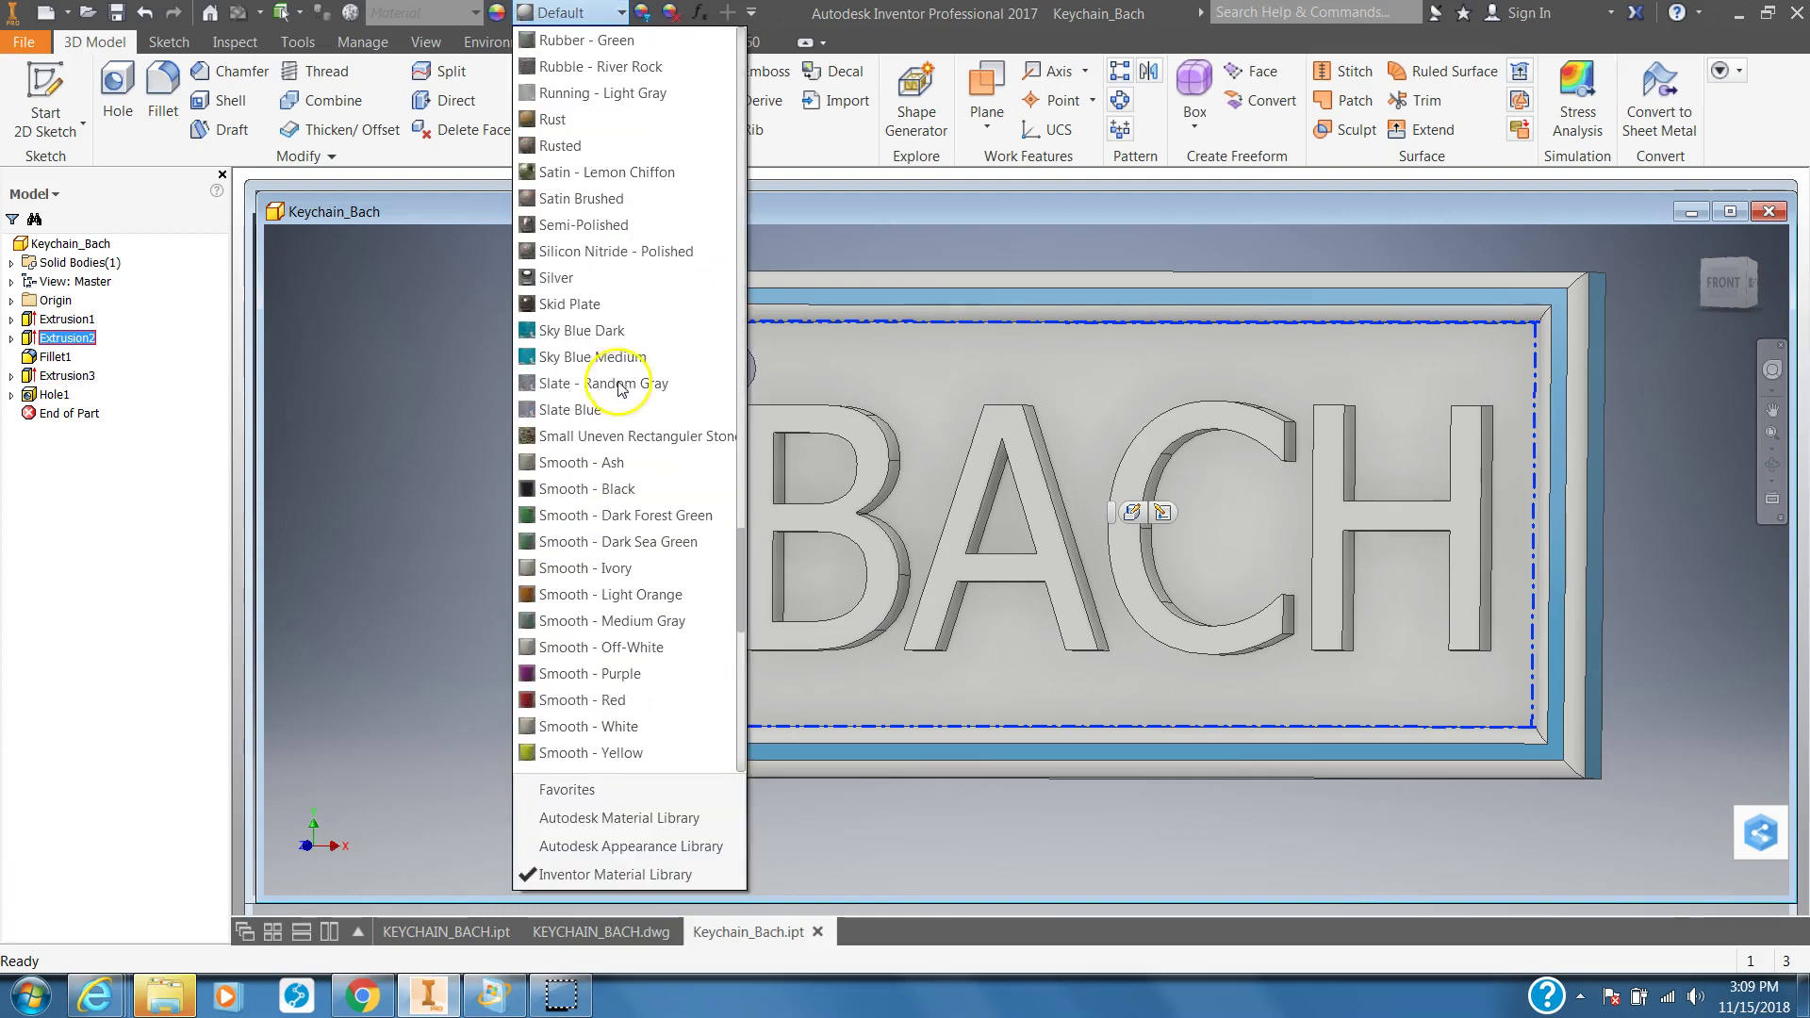
click(608, 357)
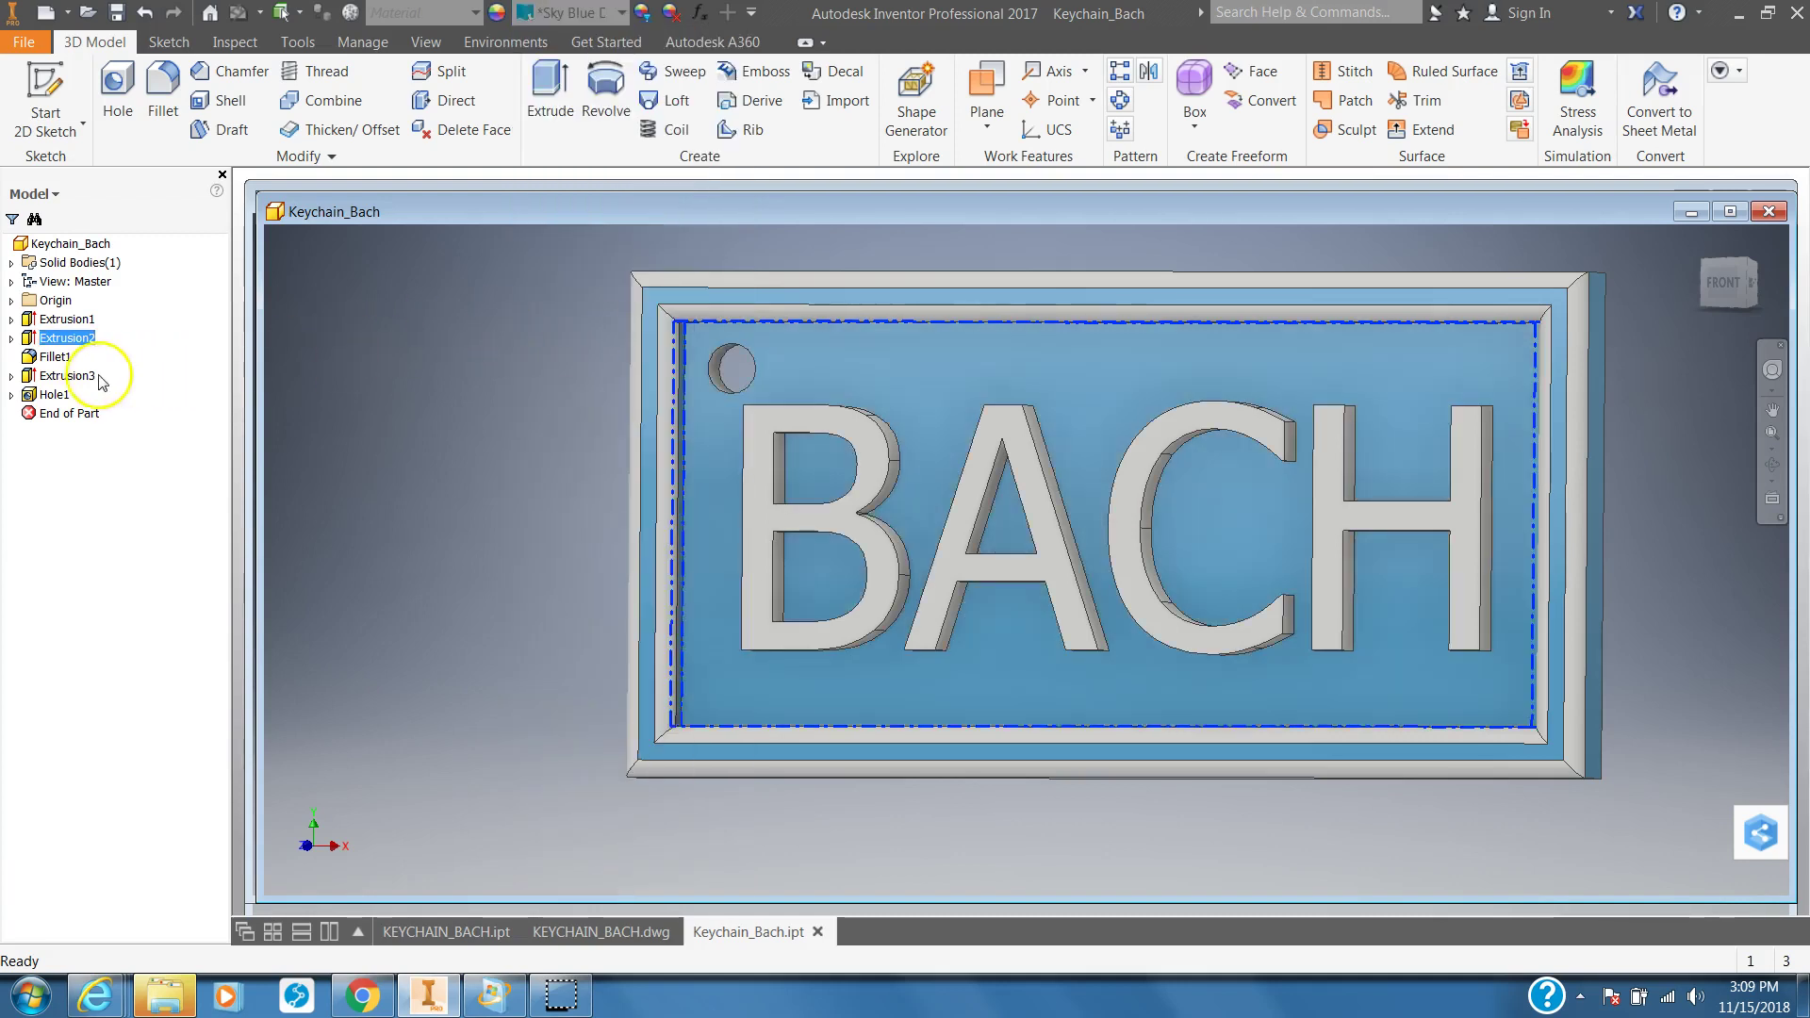
- Apply the Sky Blue Dark appearance to the border fillets, Fillet1
click(53, 358)
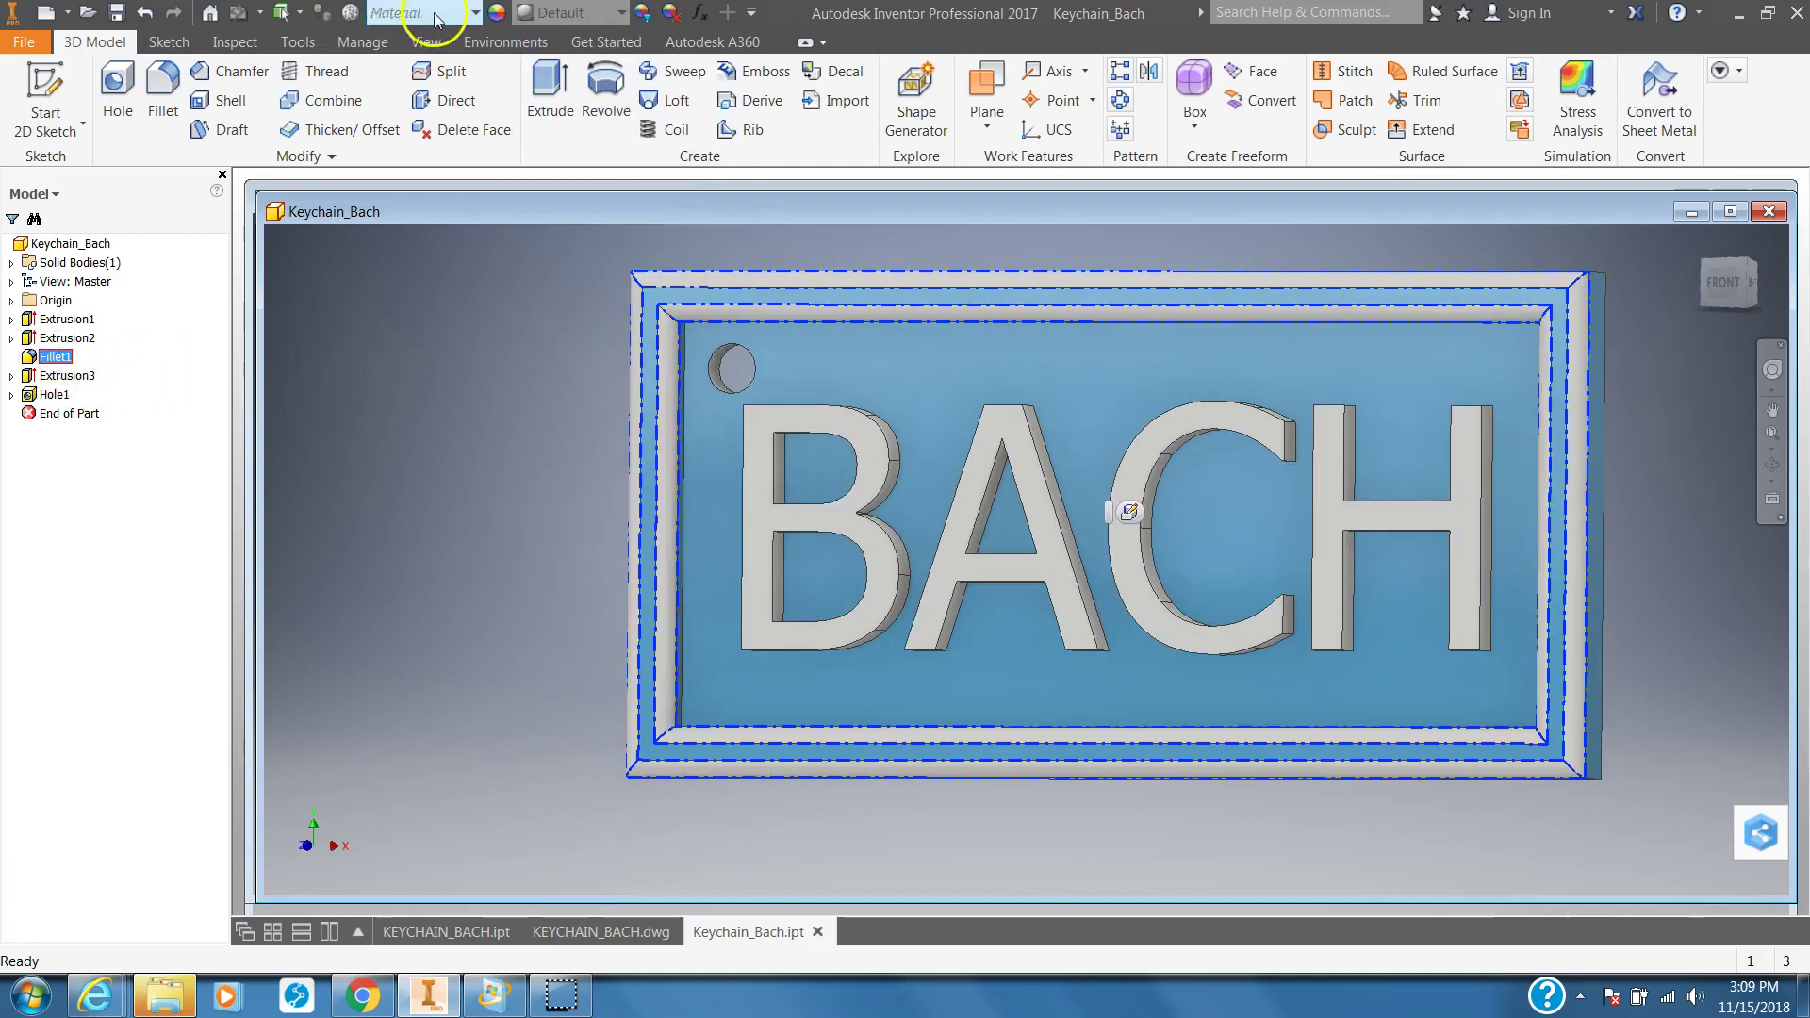
click(623, 13)
scroll(579, 306, down, 20)
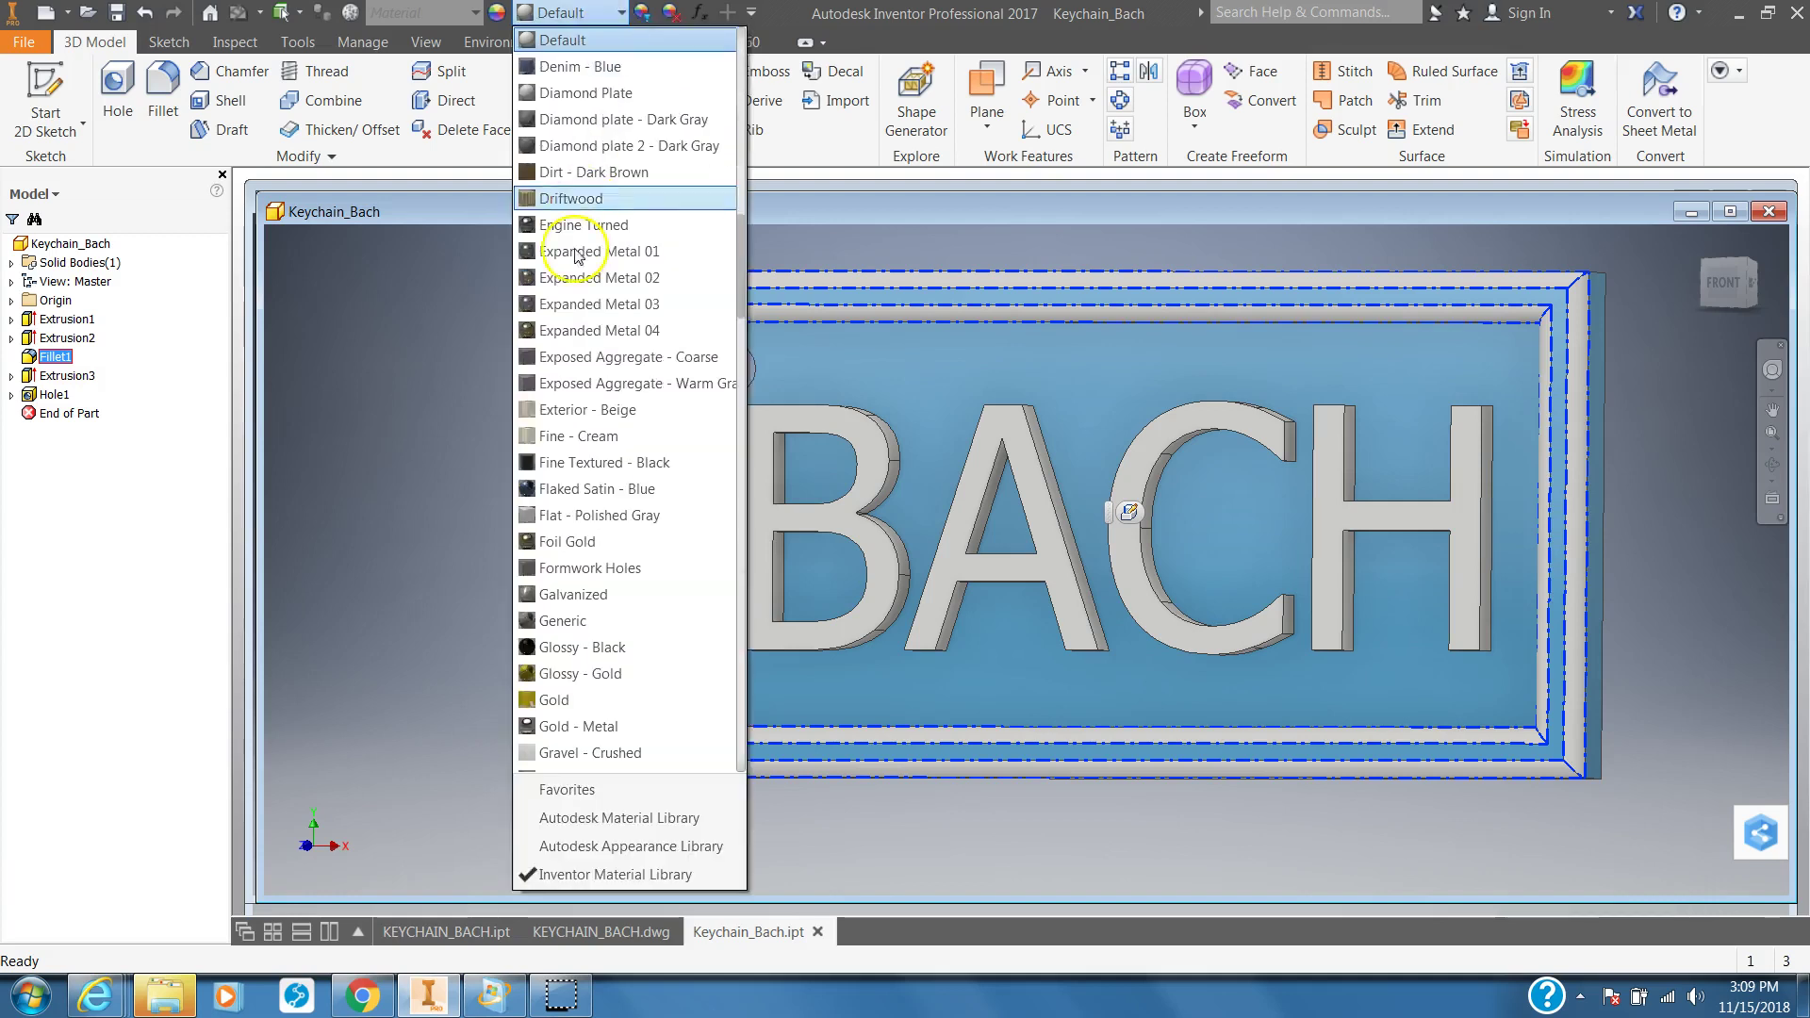
scroll(580, 310, down, 8)
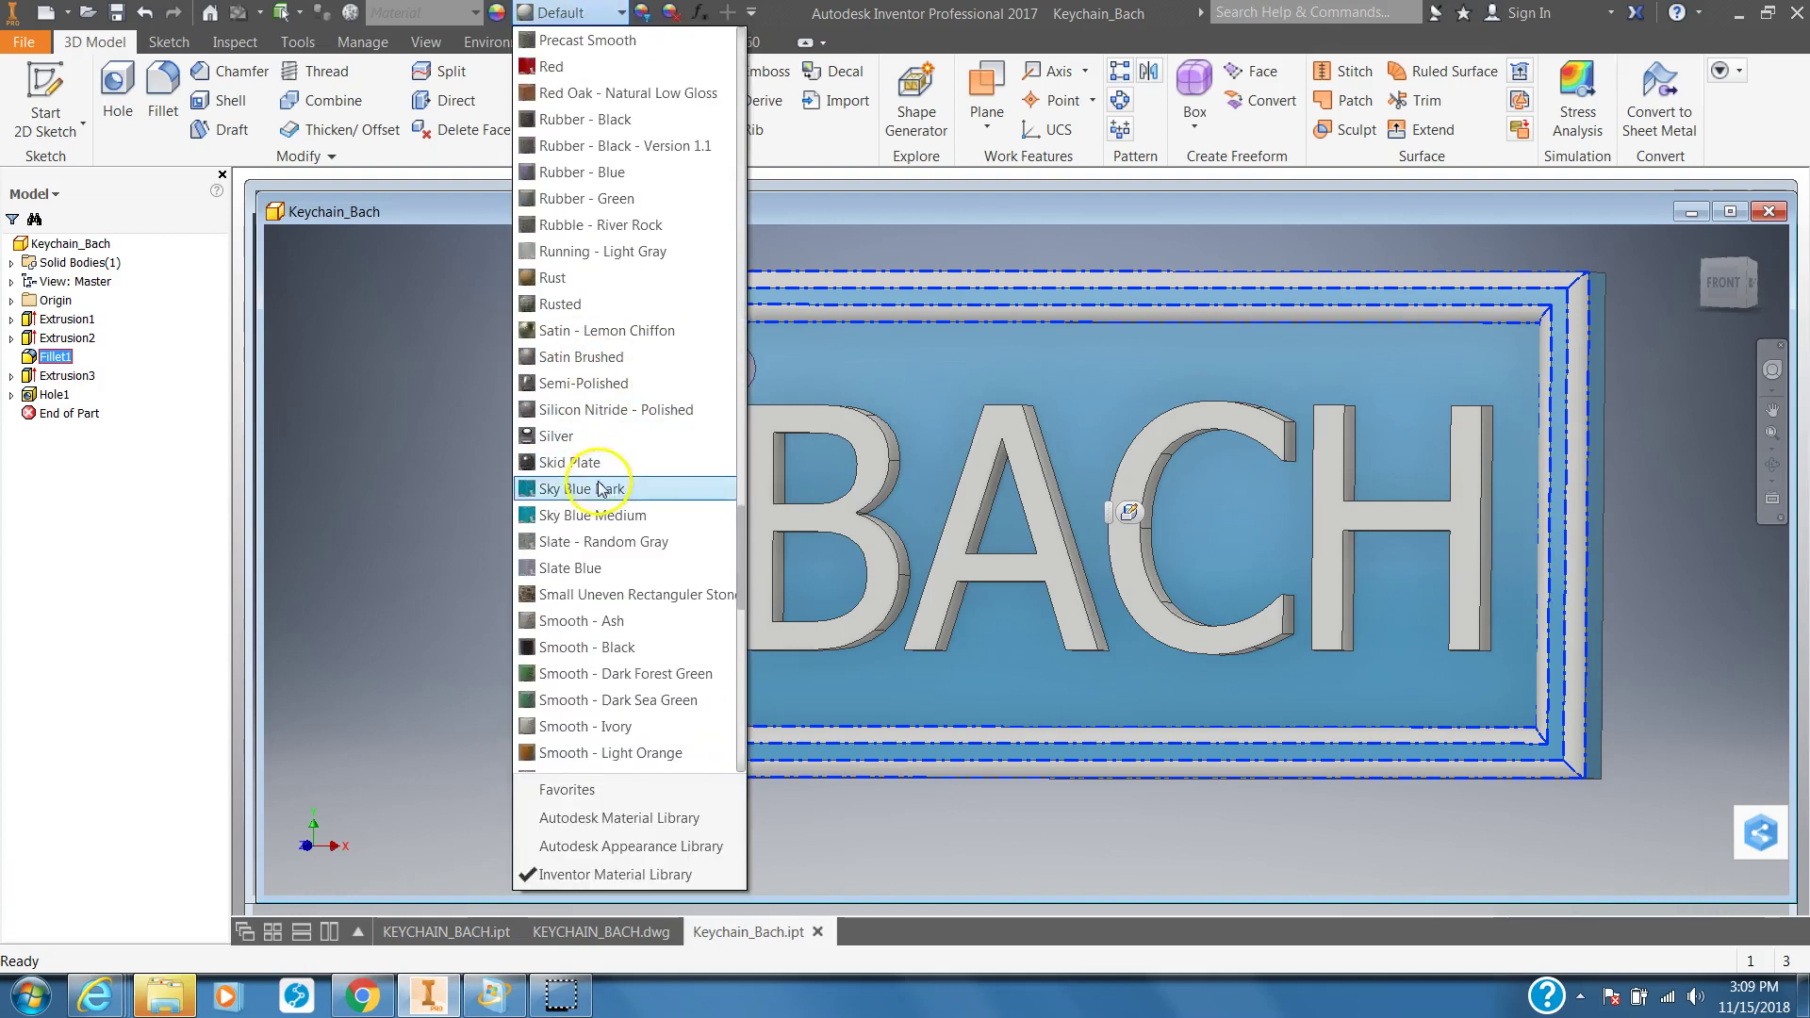
click(598, 488)
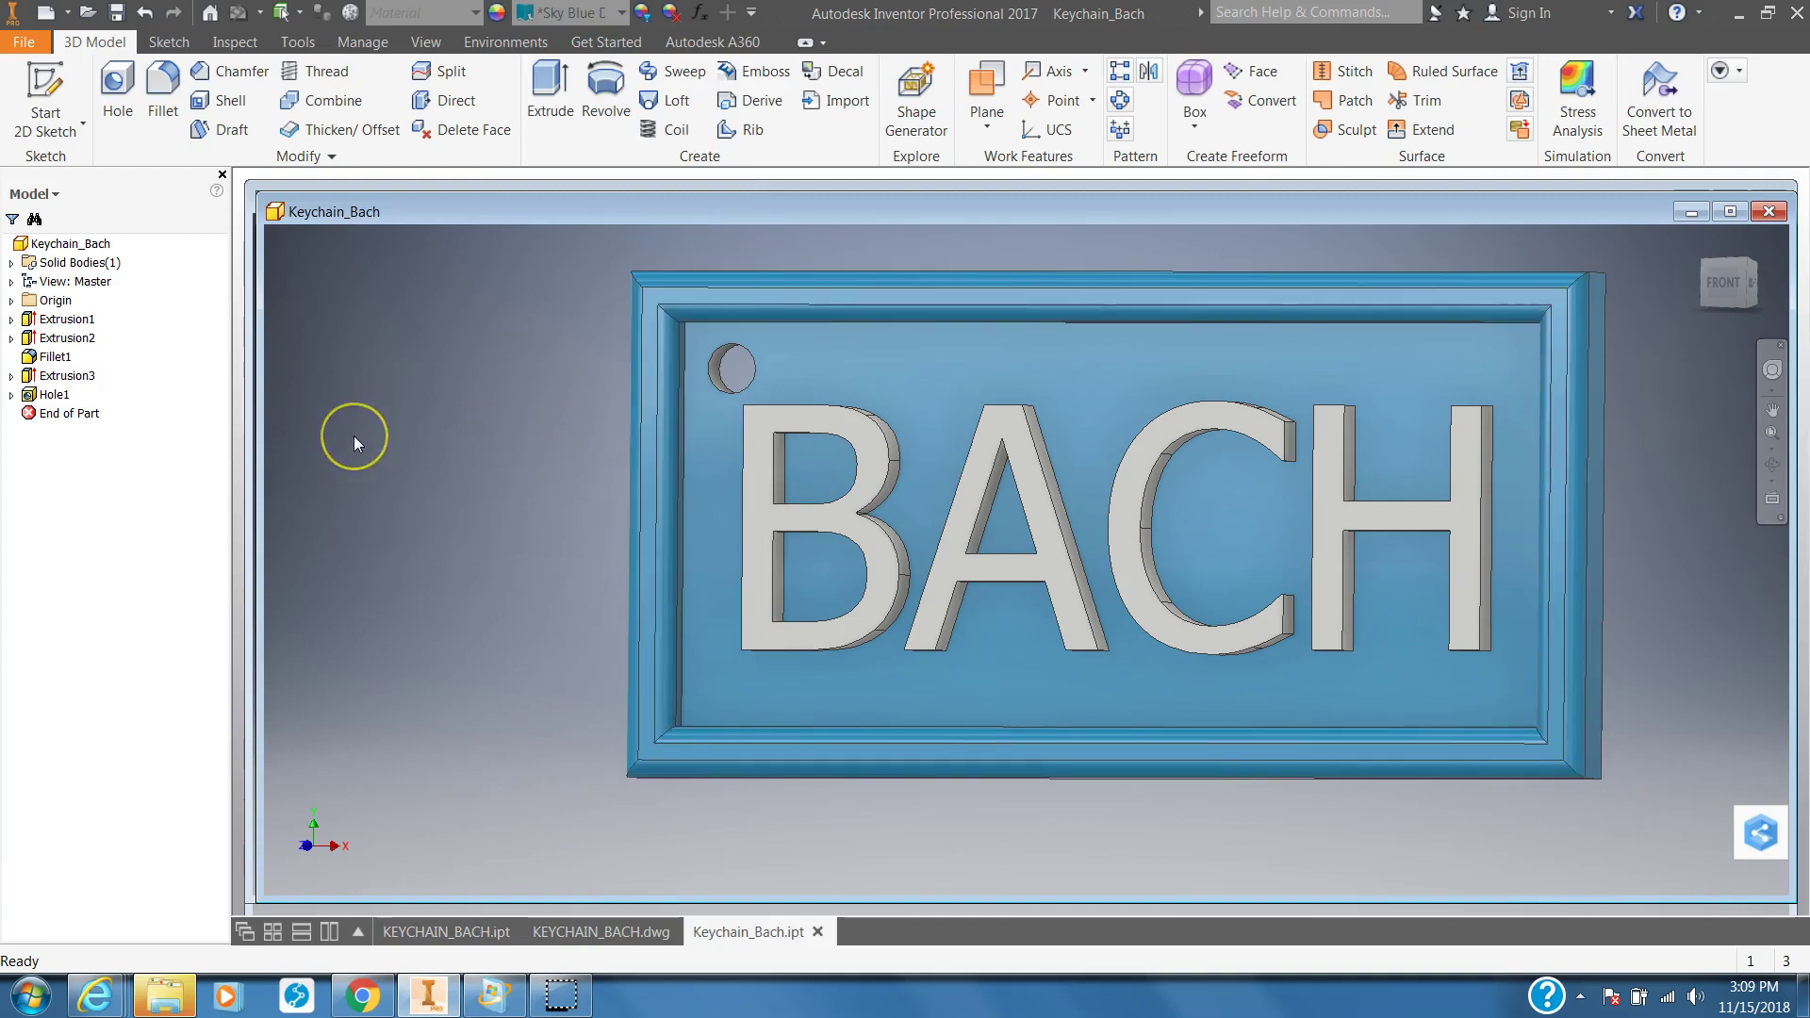
- Apply the White appearance to the raised name text, Extrusion3, and clear the selection
click(66, 377)
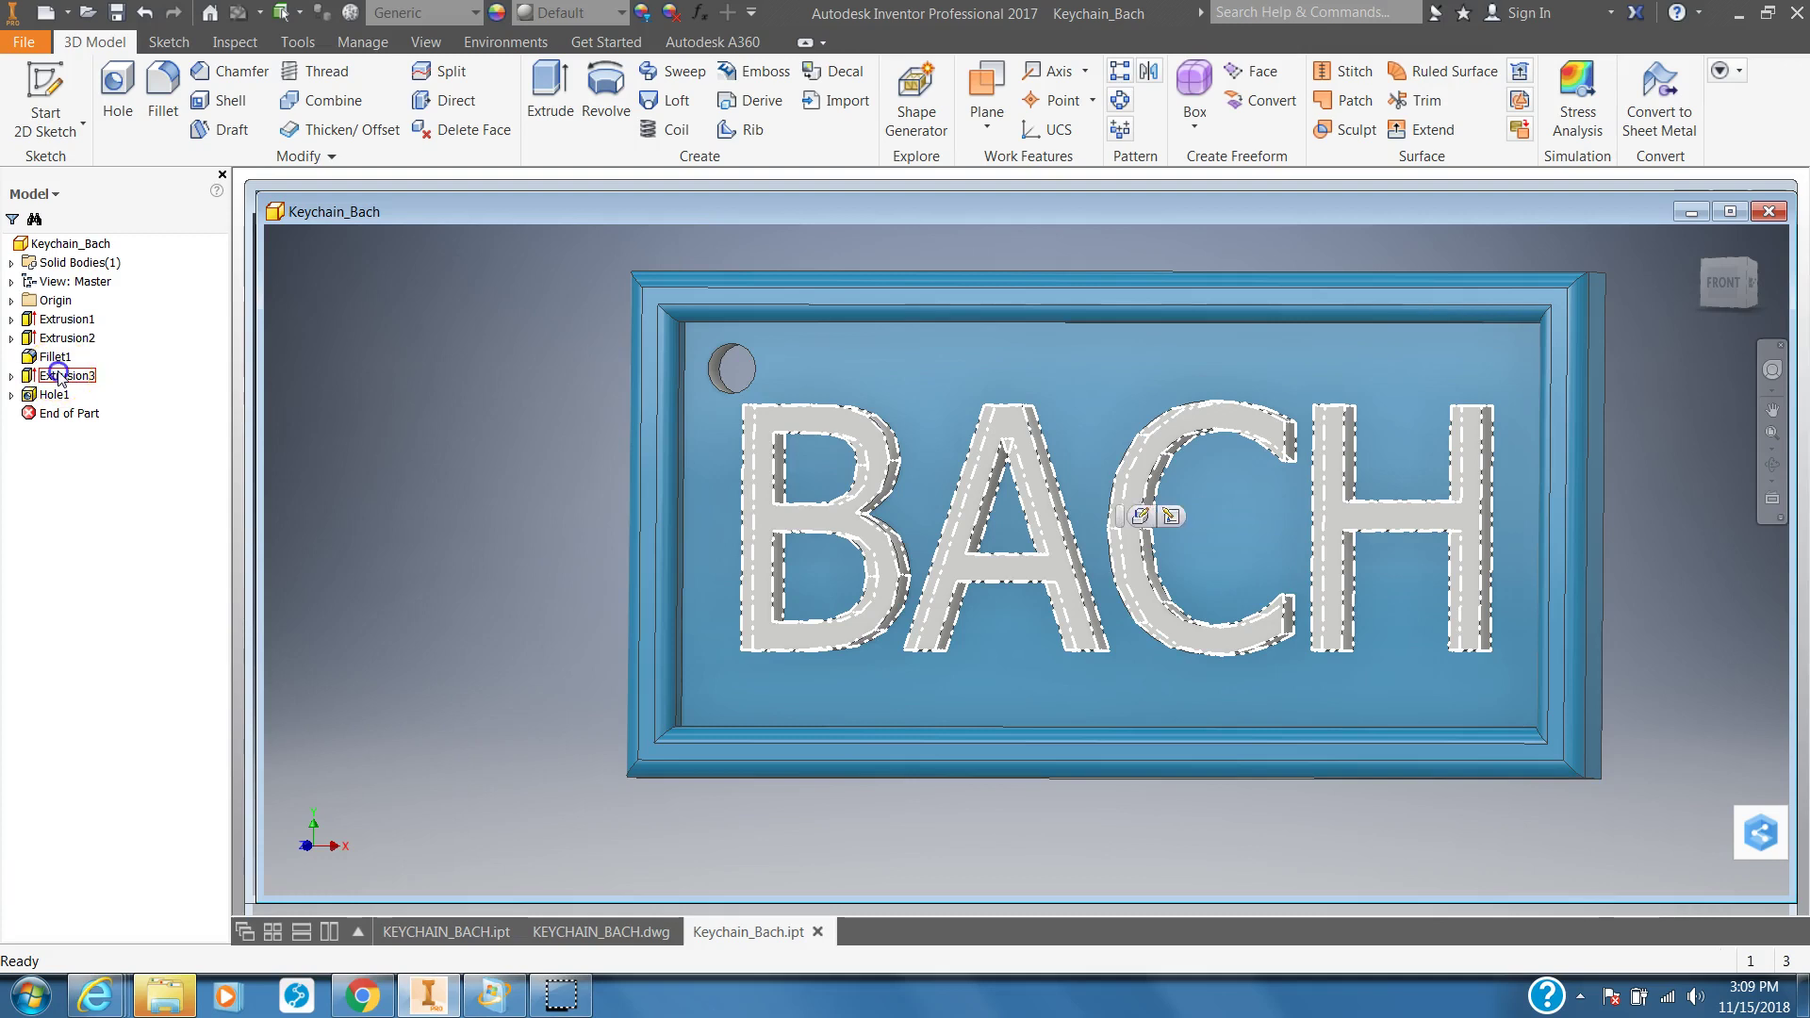
click(621, 12)
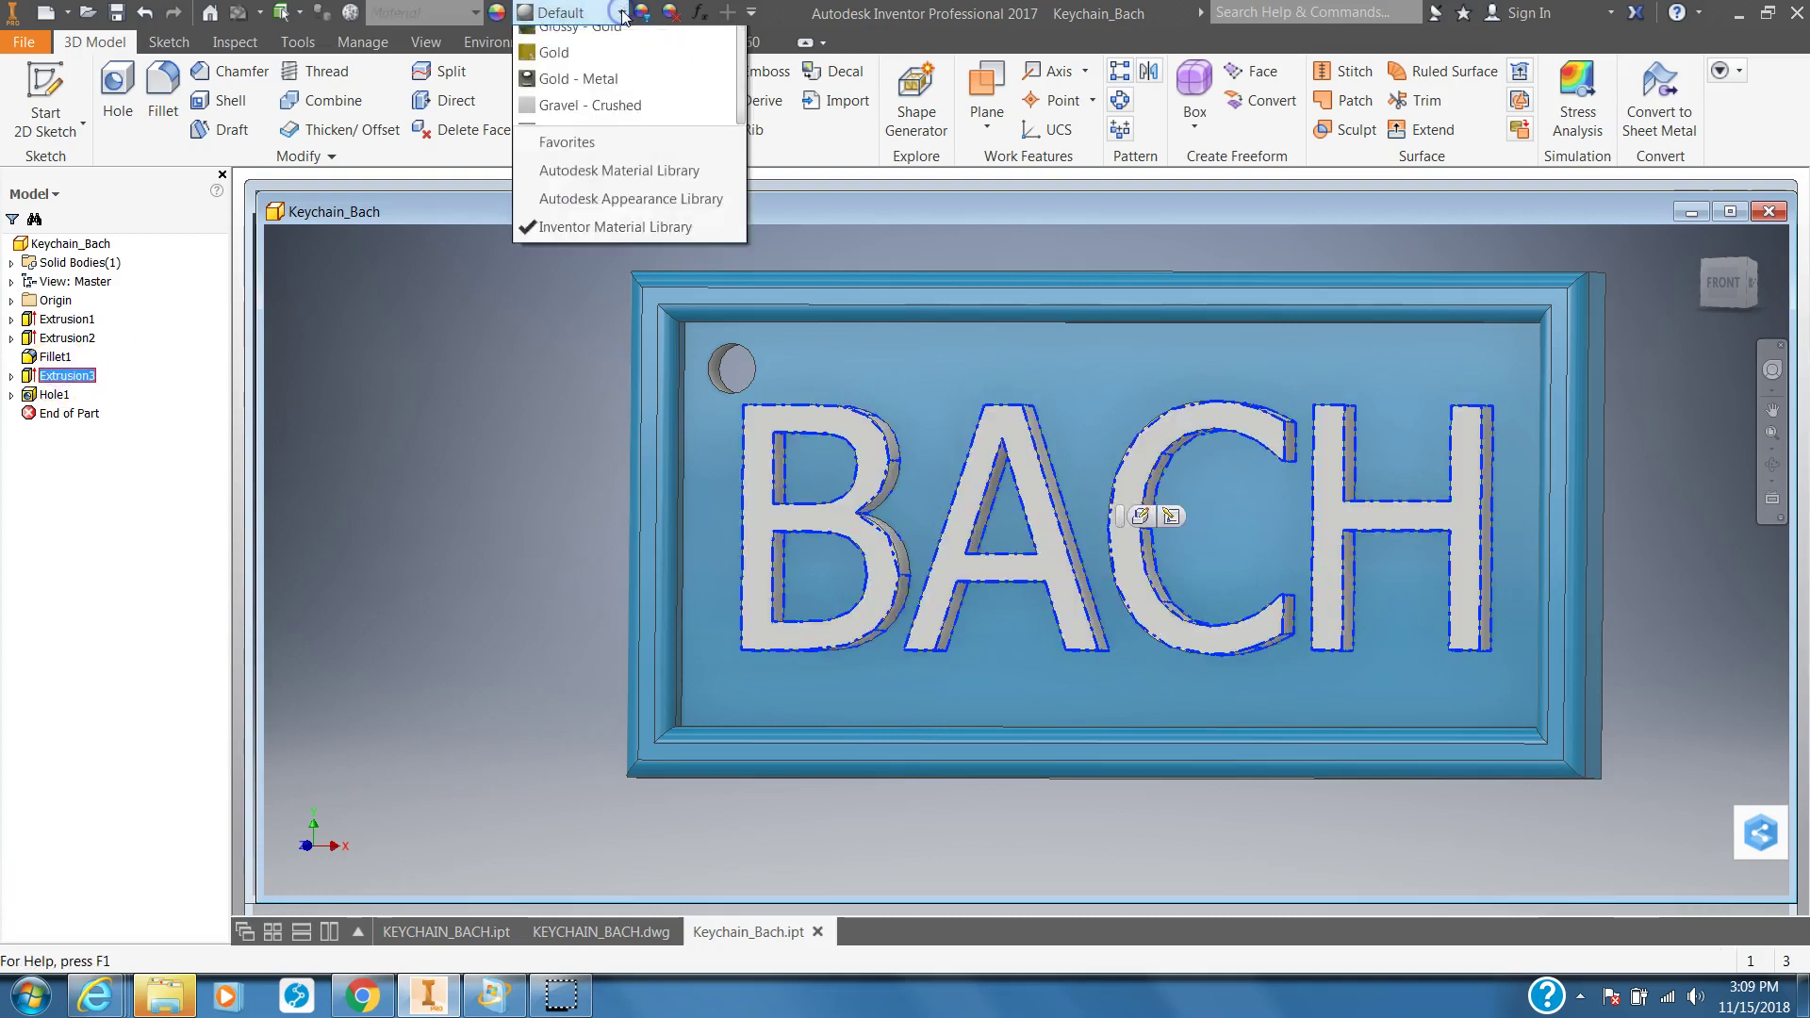
scroll(574, 367, down, 20)
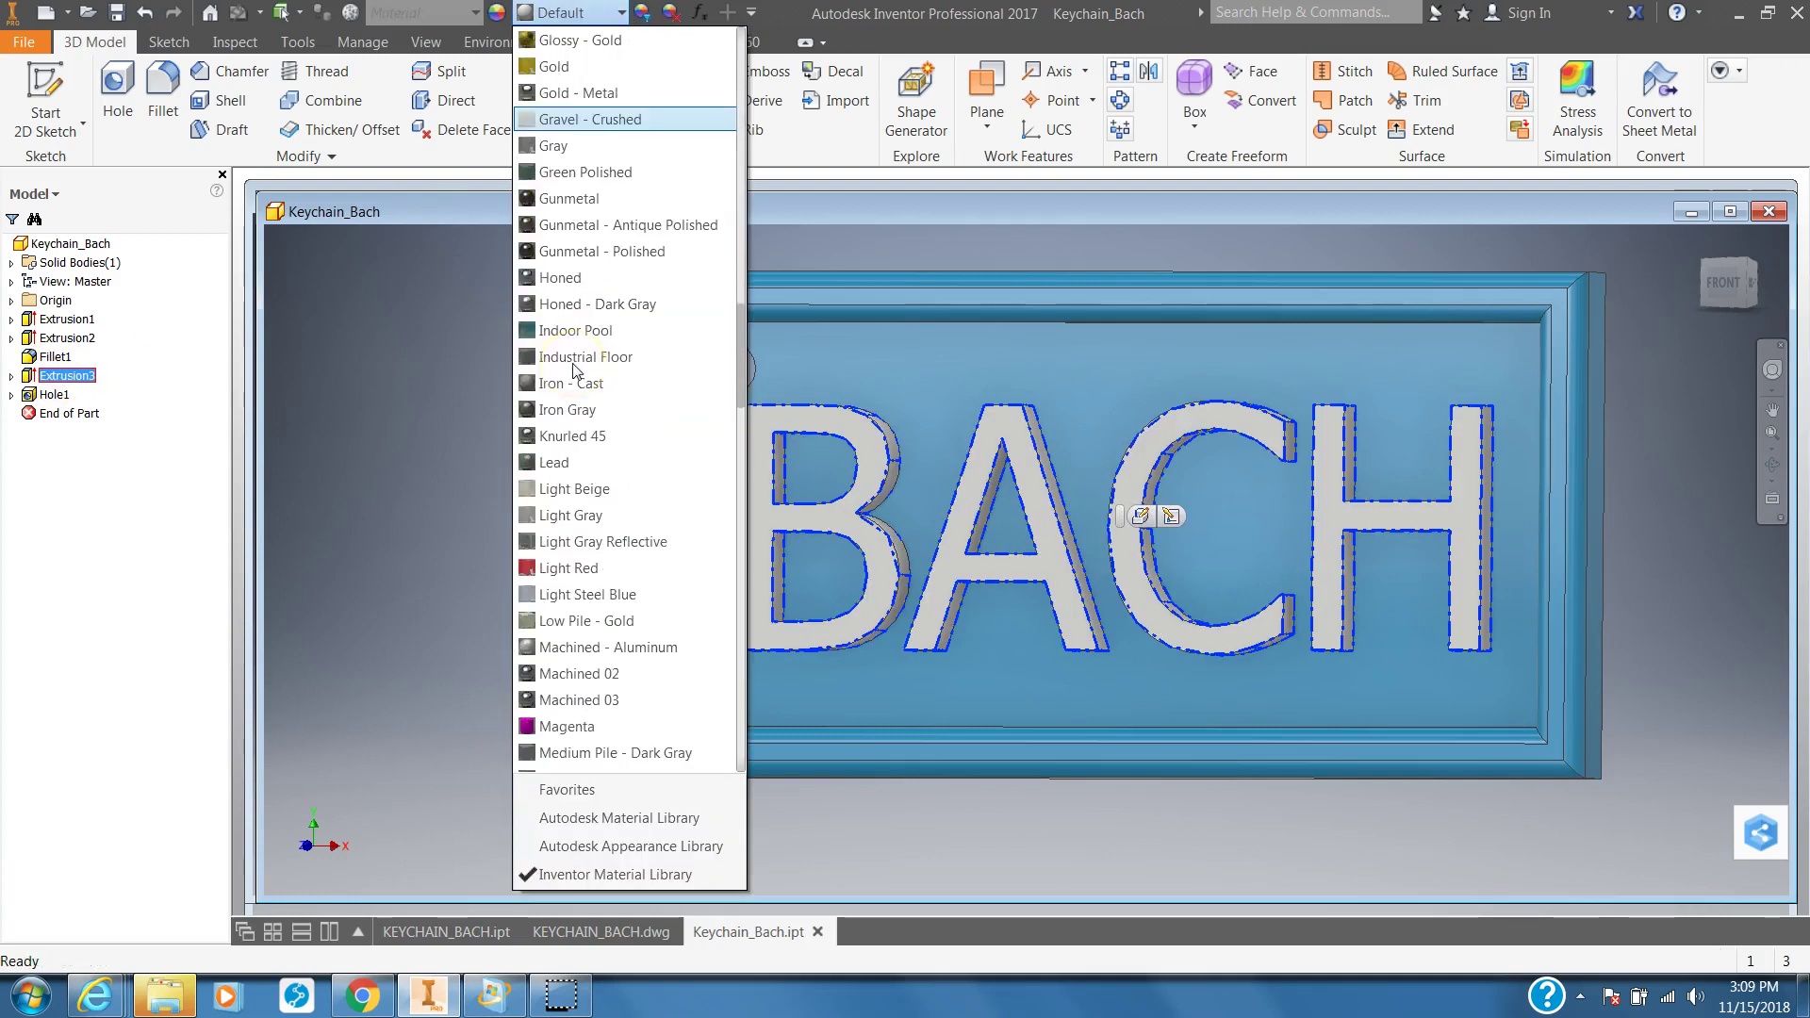
scroll(574, 367, down, 15)
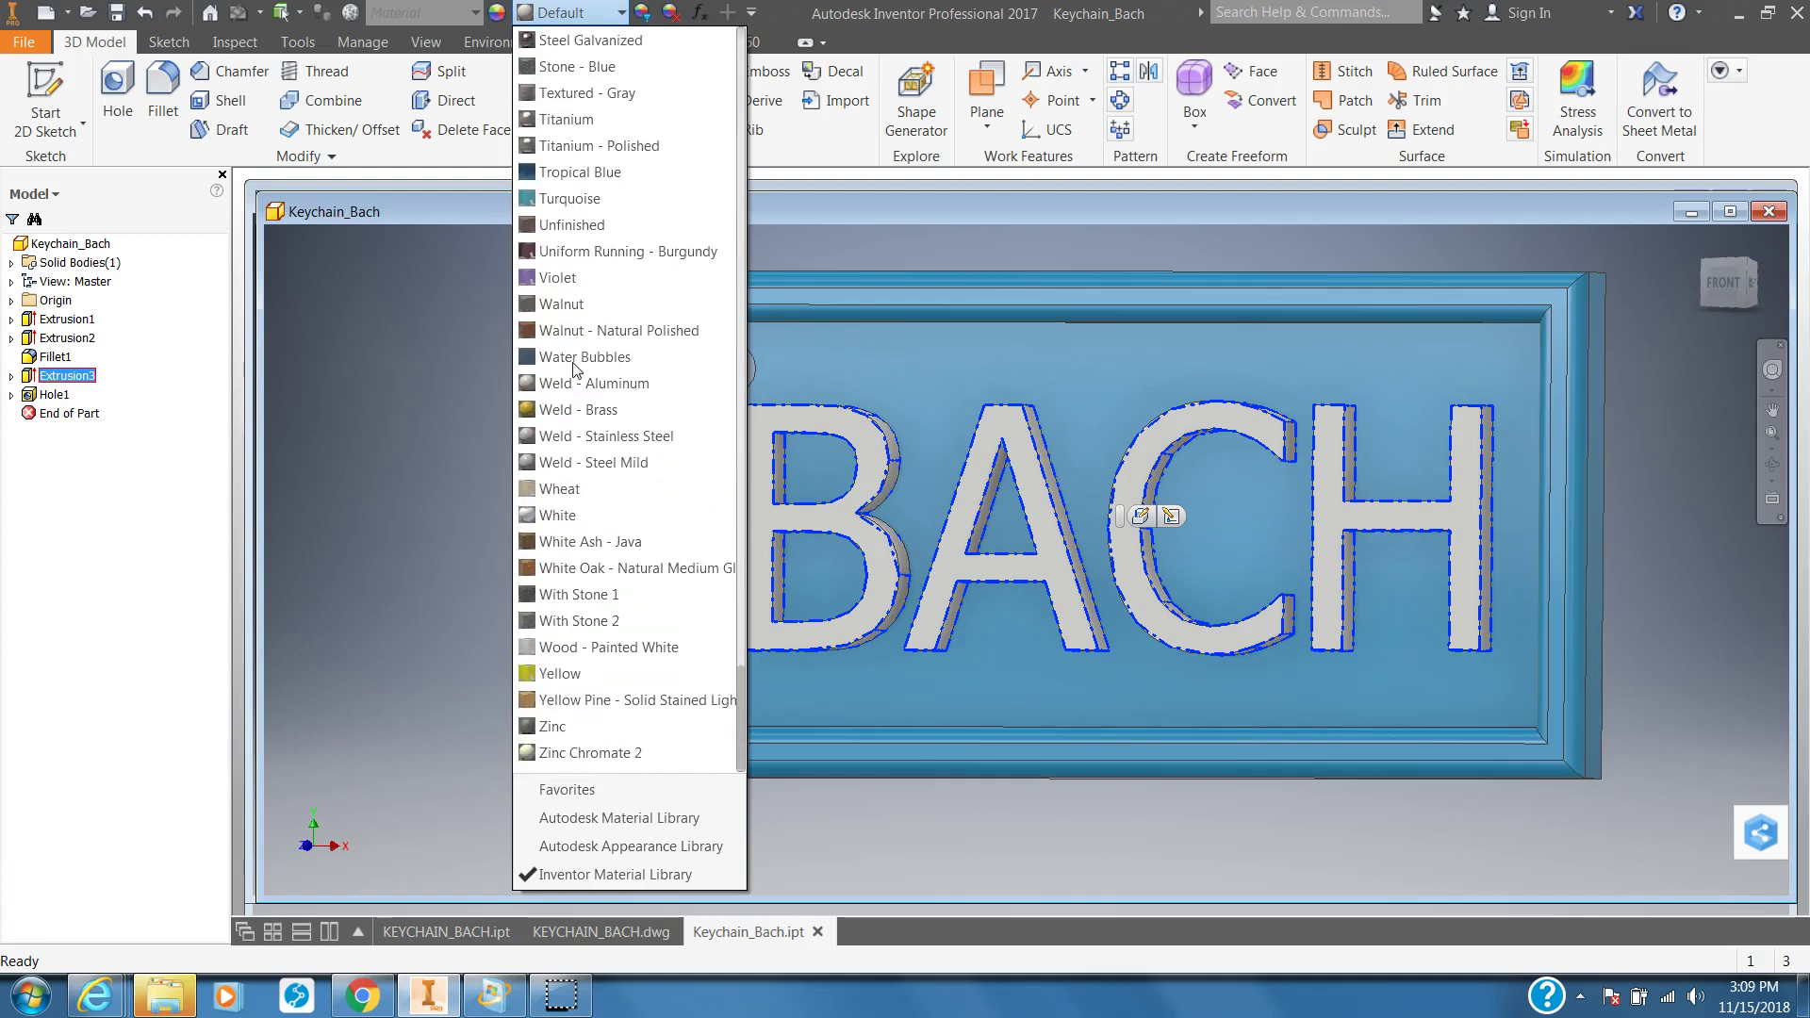
click(606, 515)
click(445, 507)
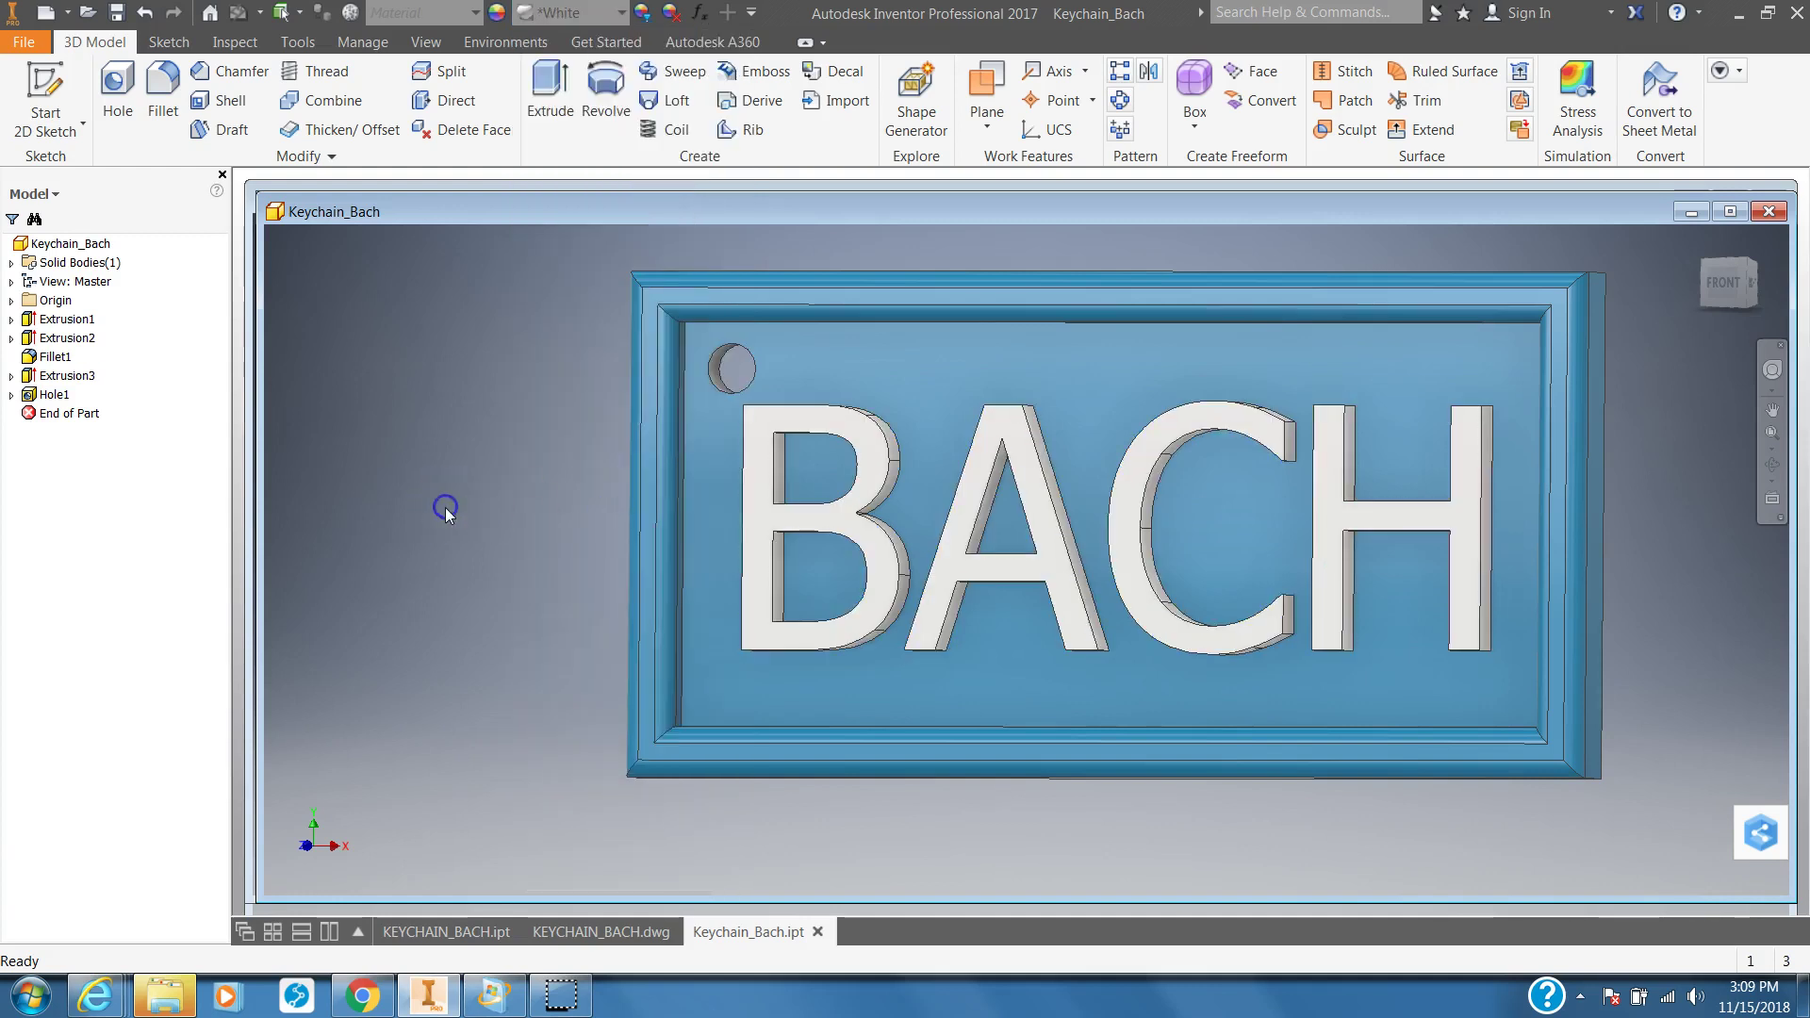
- Apply the Sky Blue Dark appearance to the corner hole feature, Hole1
click(55, 394)
click(621, 13)
scroll(594, 415, down, 5)
scroll(587, 447, down, 20)
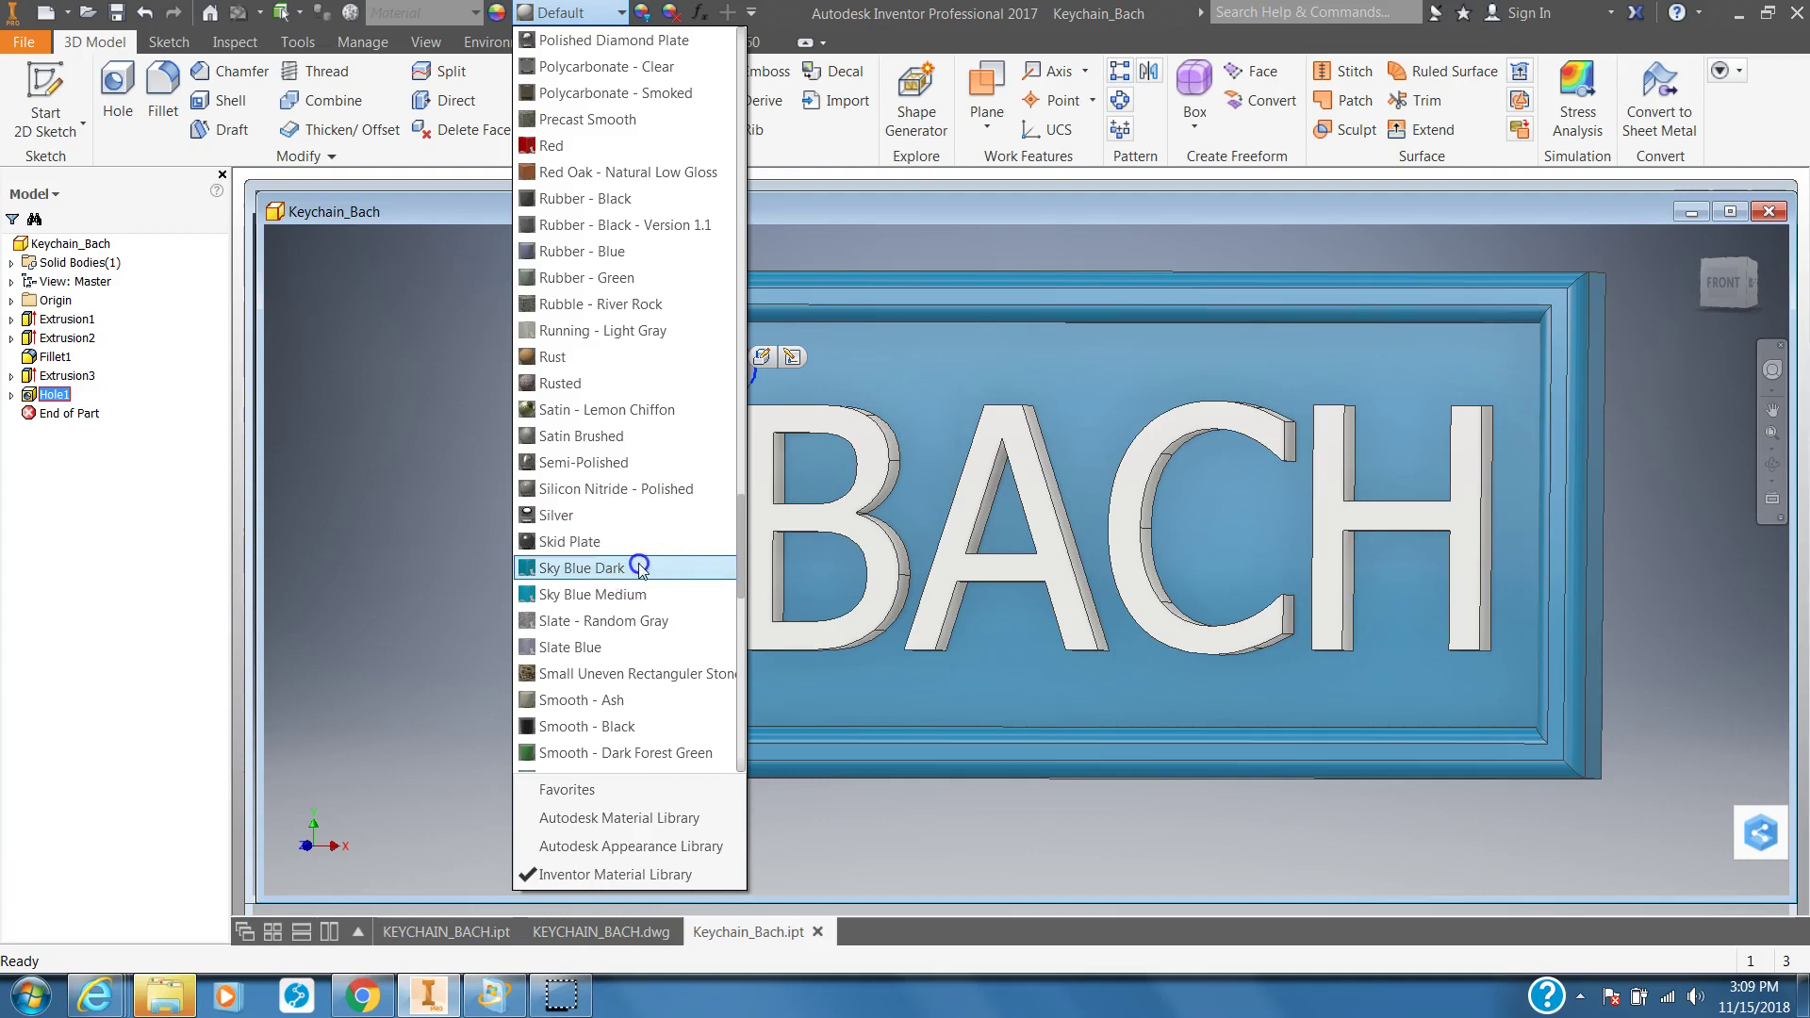
click(608, 568)
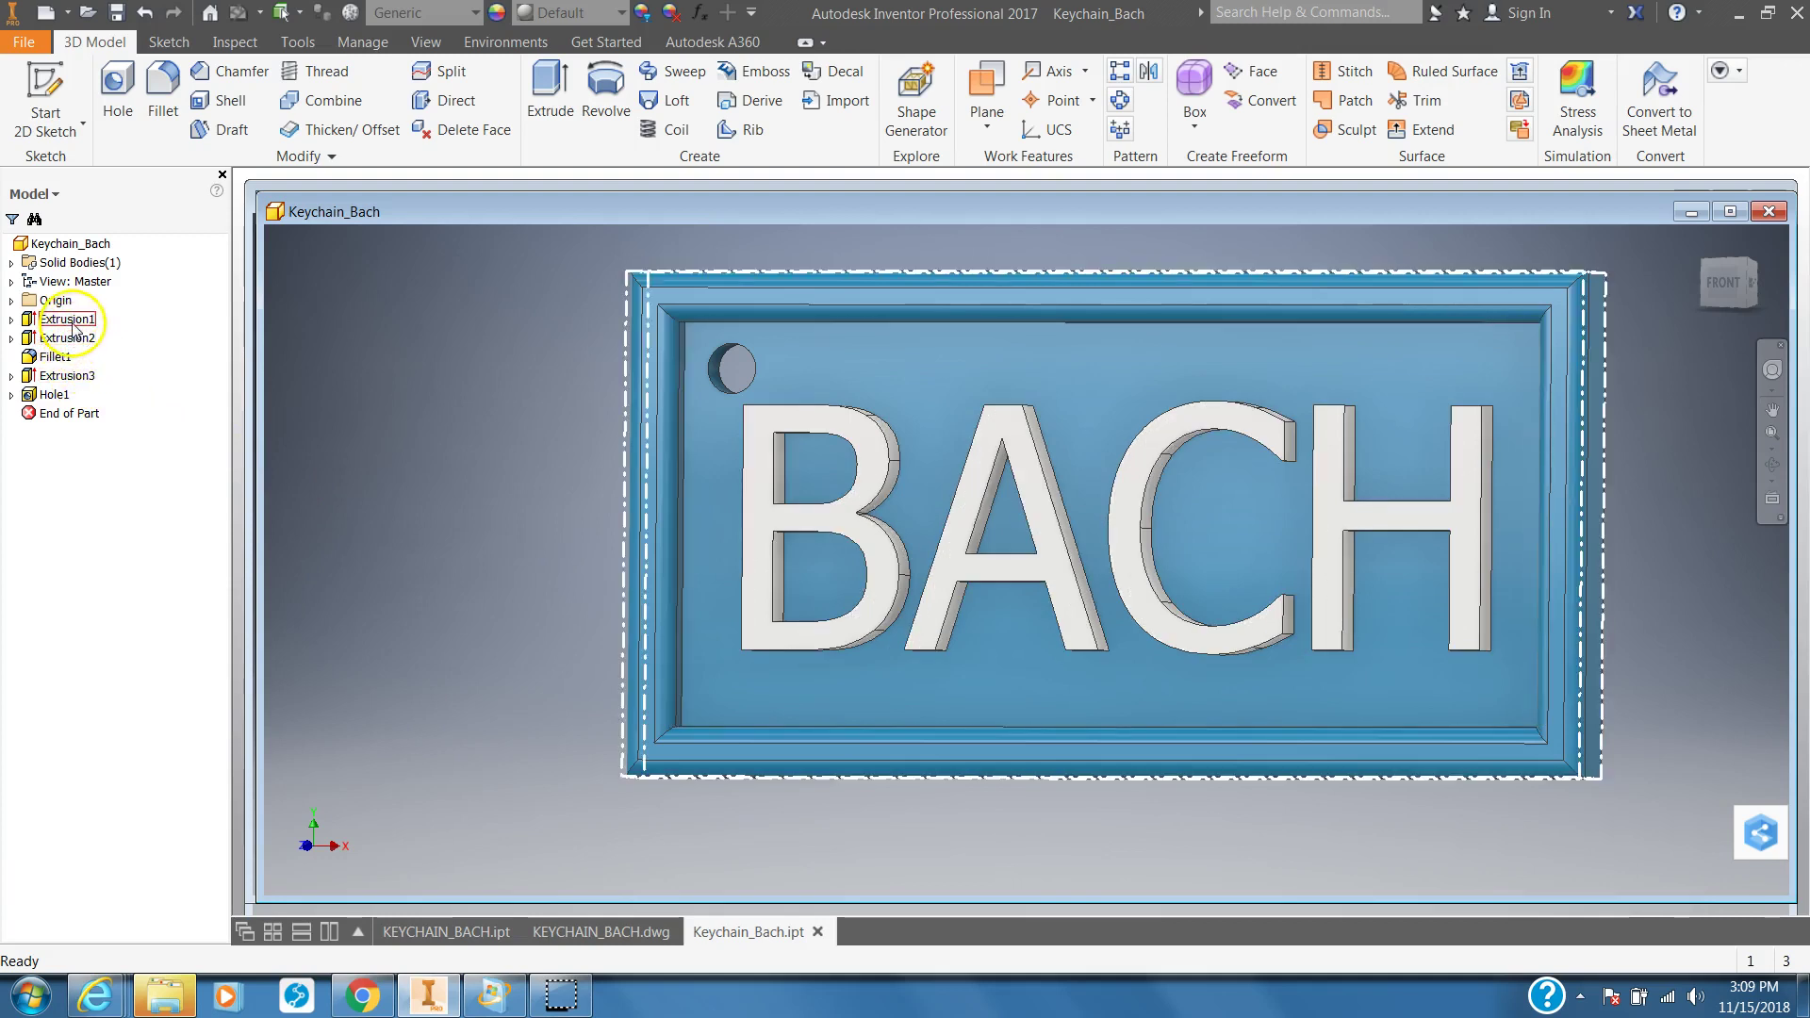
- Change the border fillets, Fillet1, to the White appearance
click(54, 357)
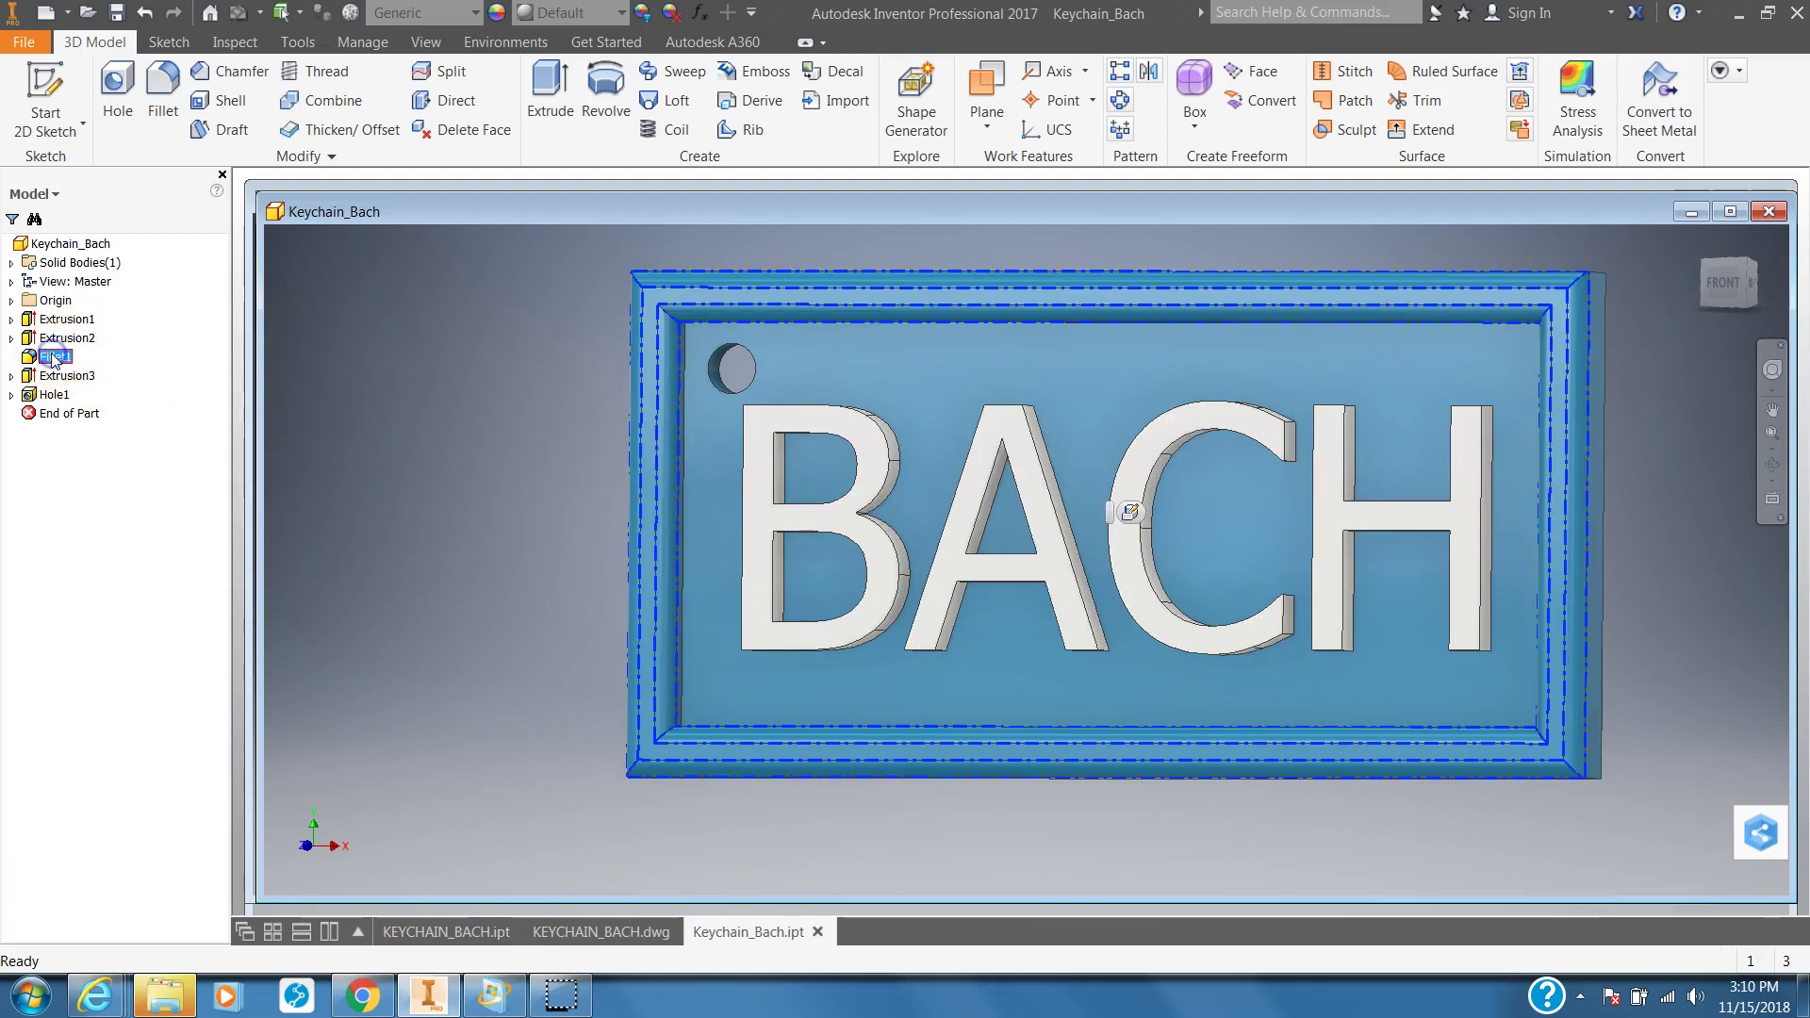
click(622, 14)
scroll(624, 459, down, 10)
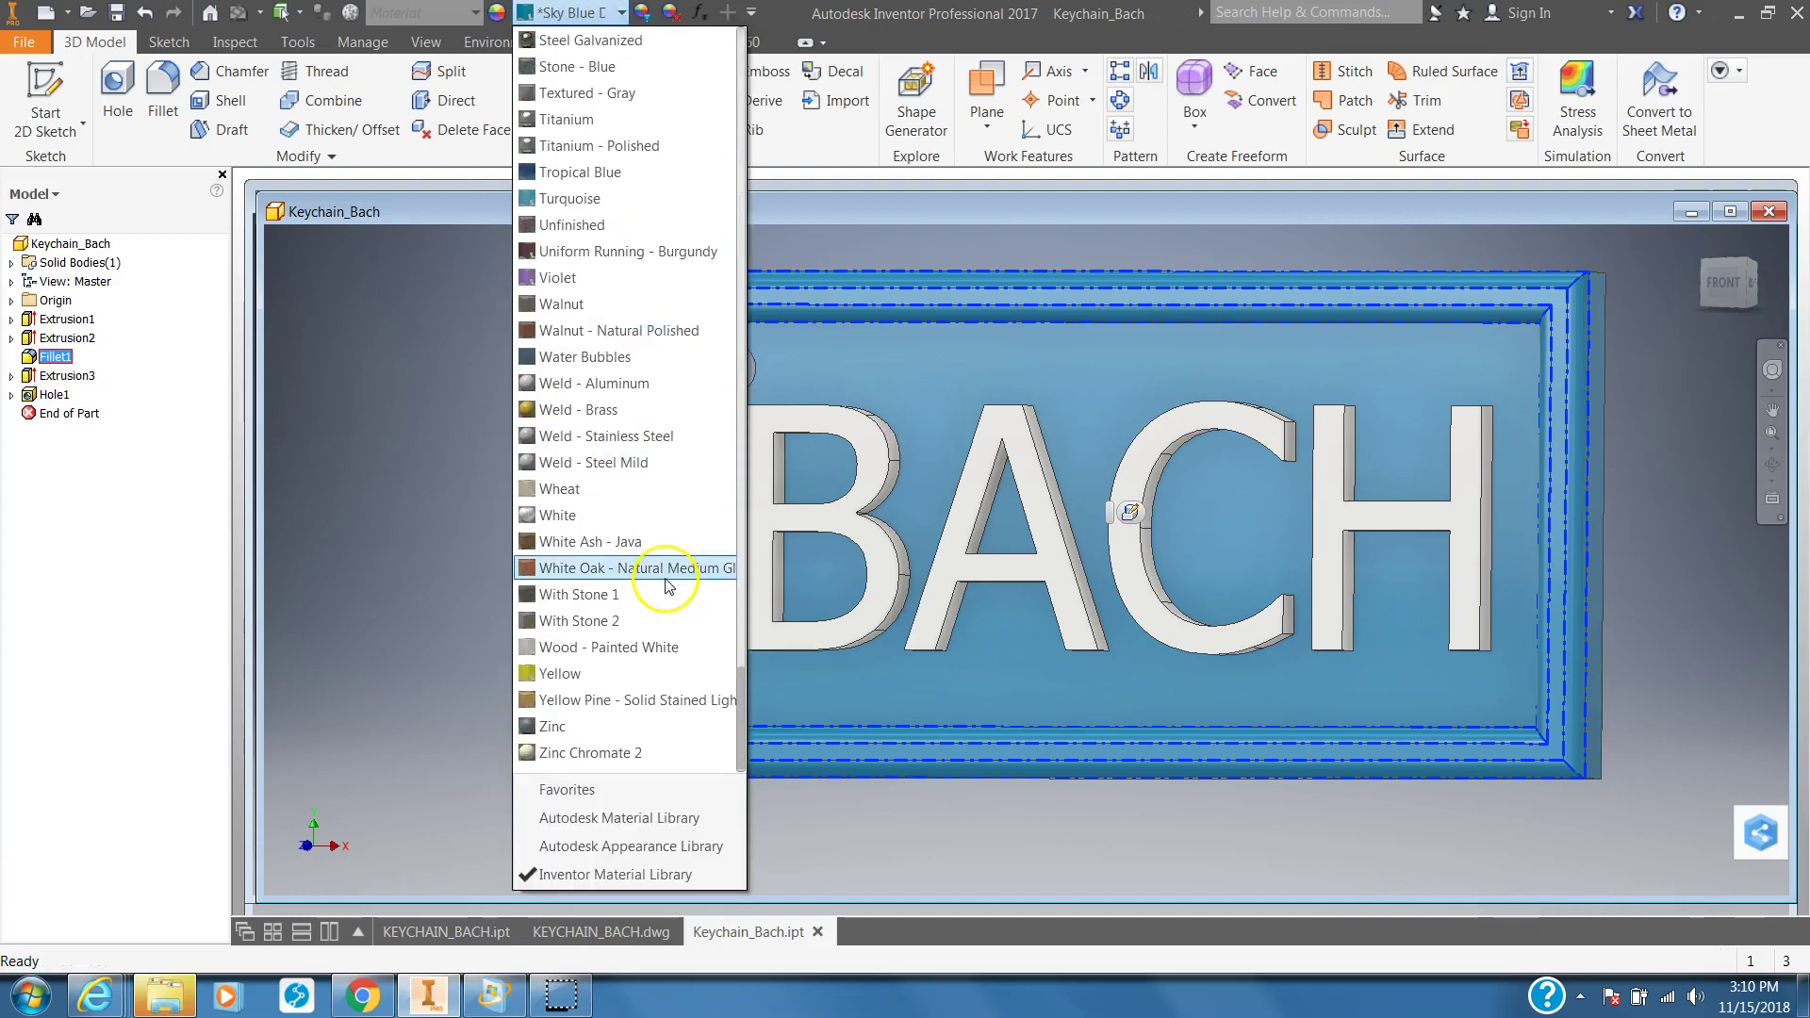
click(571, 514)
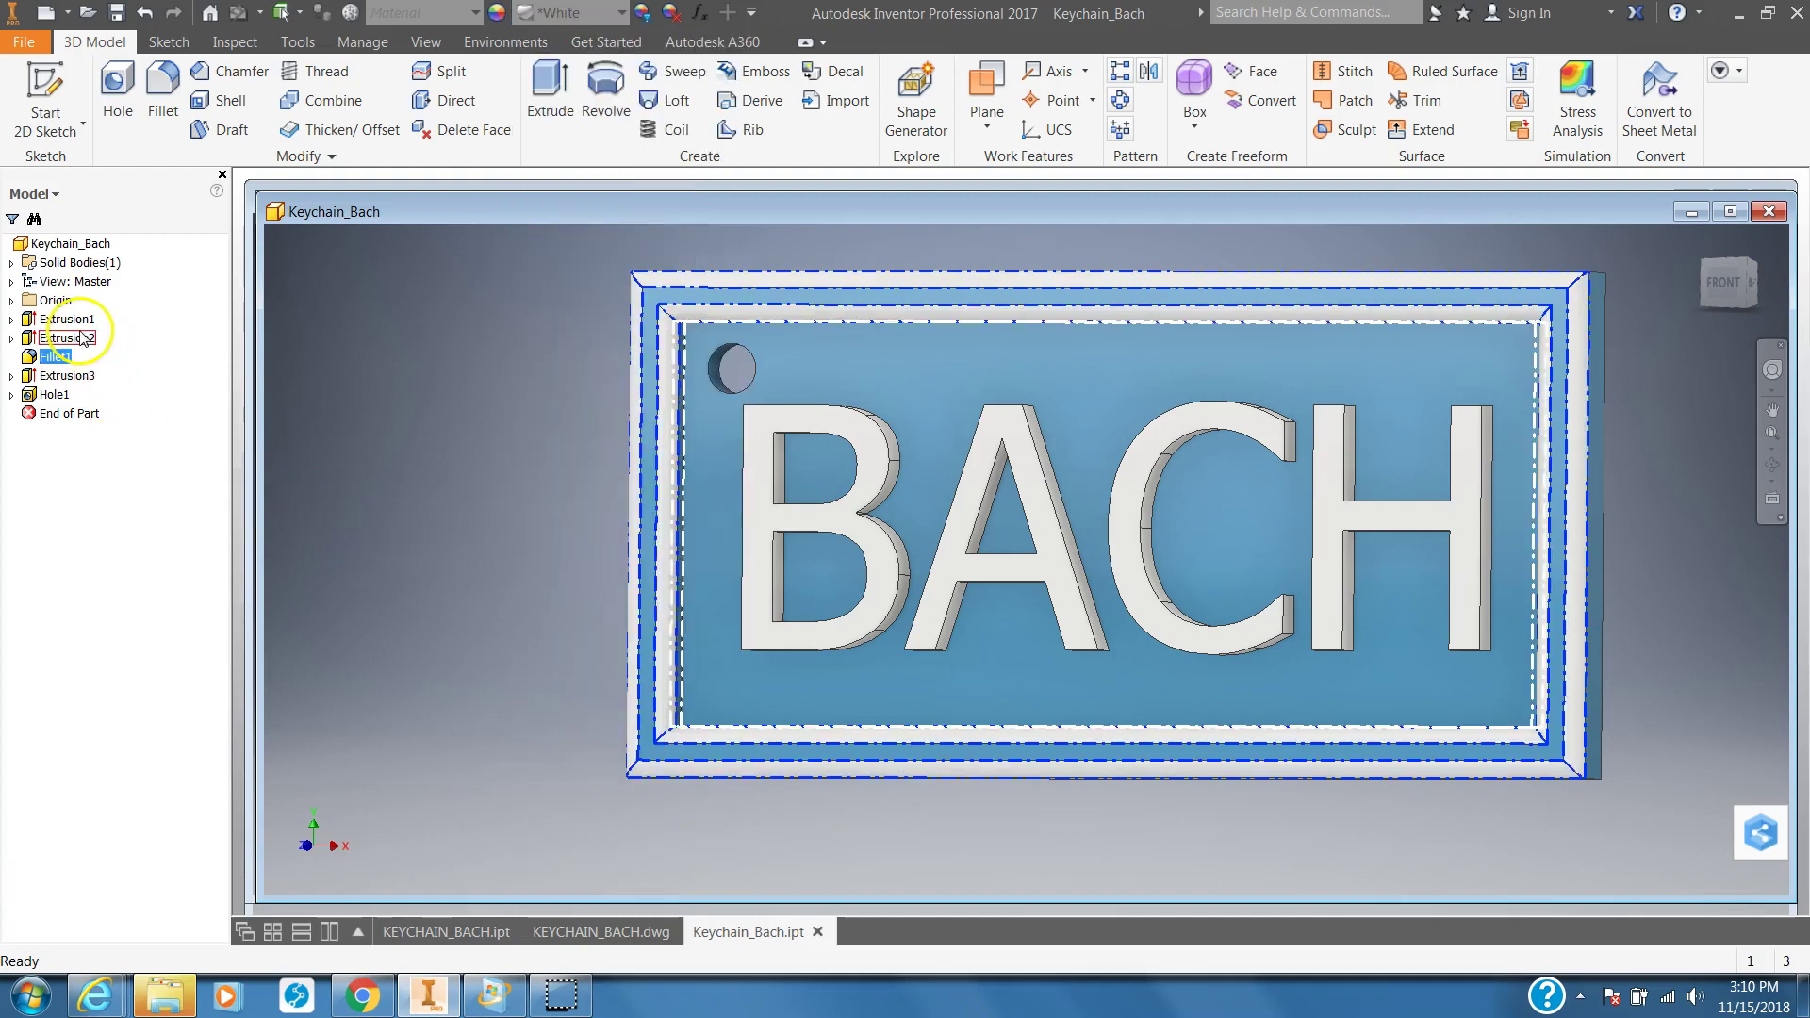
- Change the base plate extrusion, Extrusion1, to the White appearance and clear the selection
click(1165, 514)
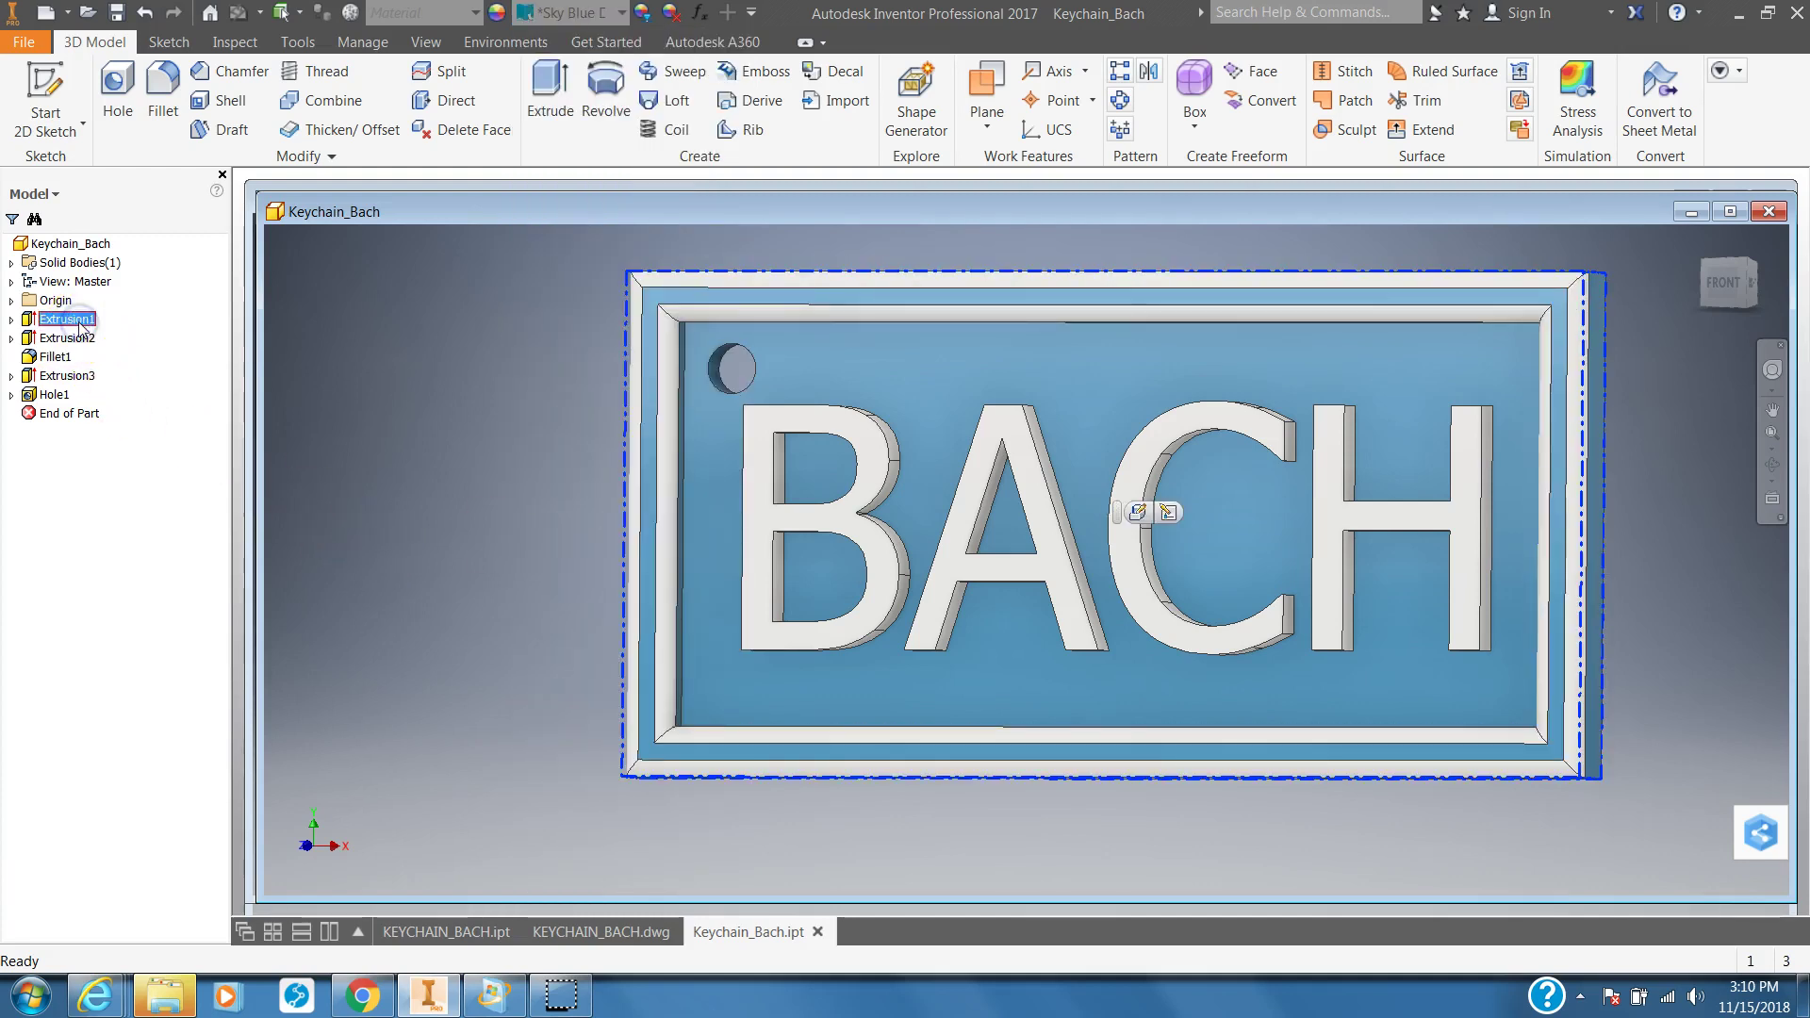
click(621, 12)
scroll(575, 517, down, 3)
scroll(575, 516, down, 6)
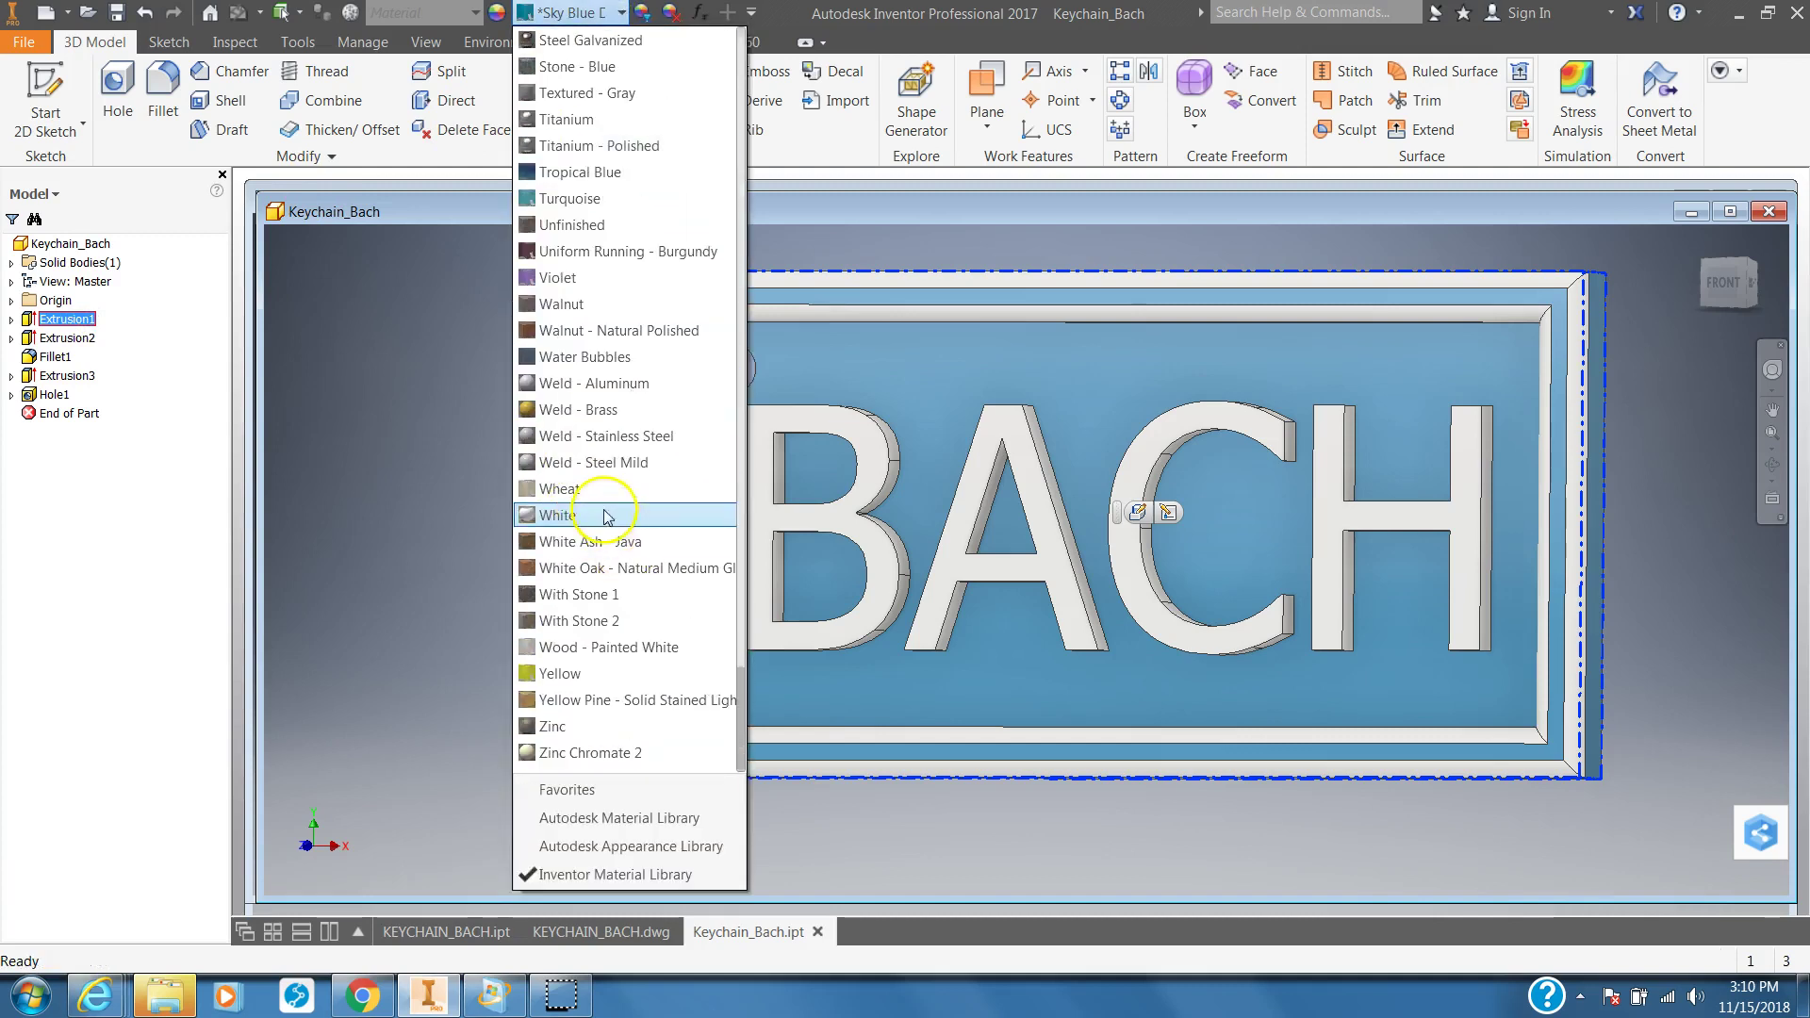
click(577, 515)
click(382, 512)
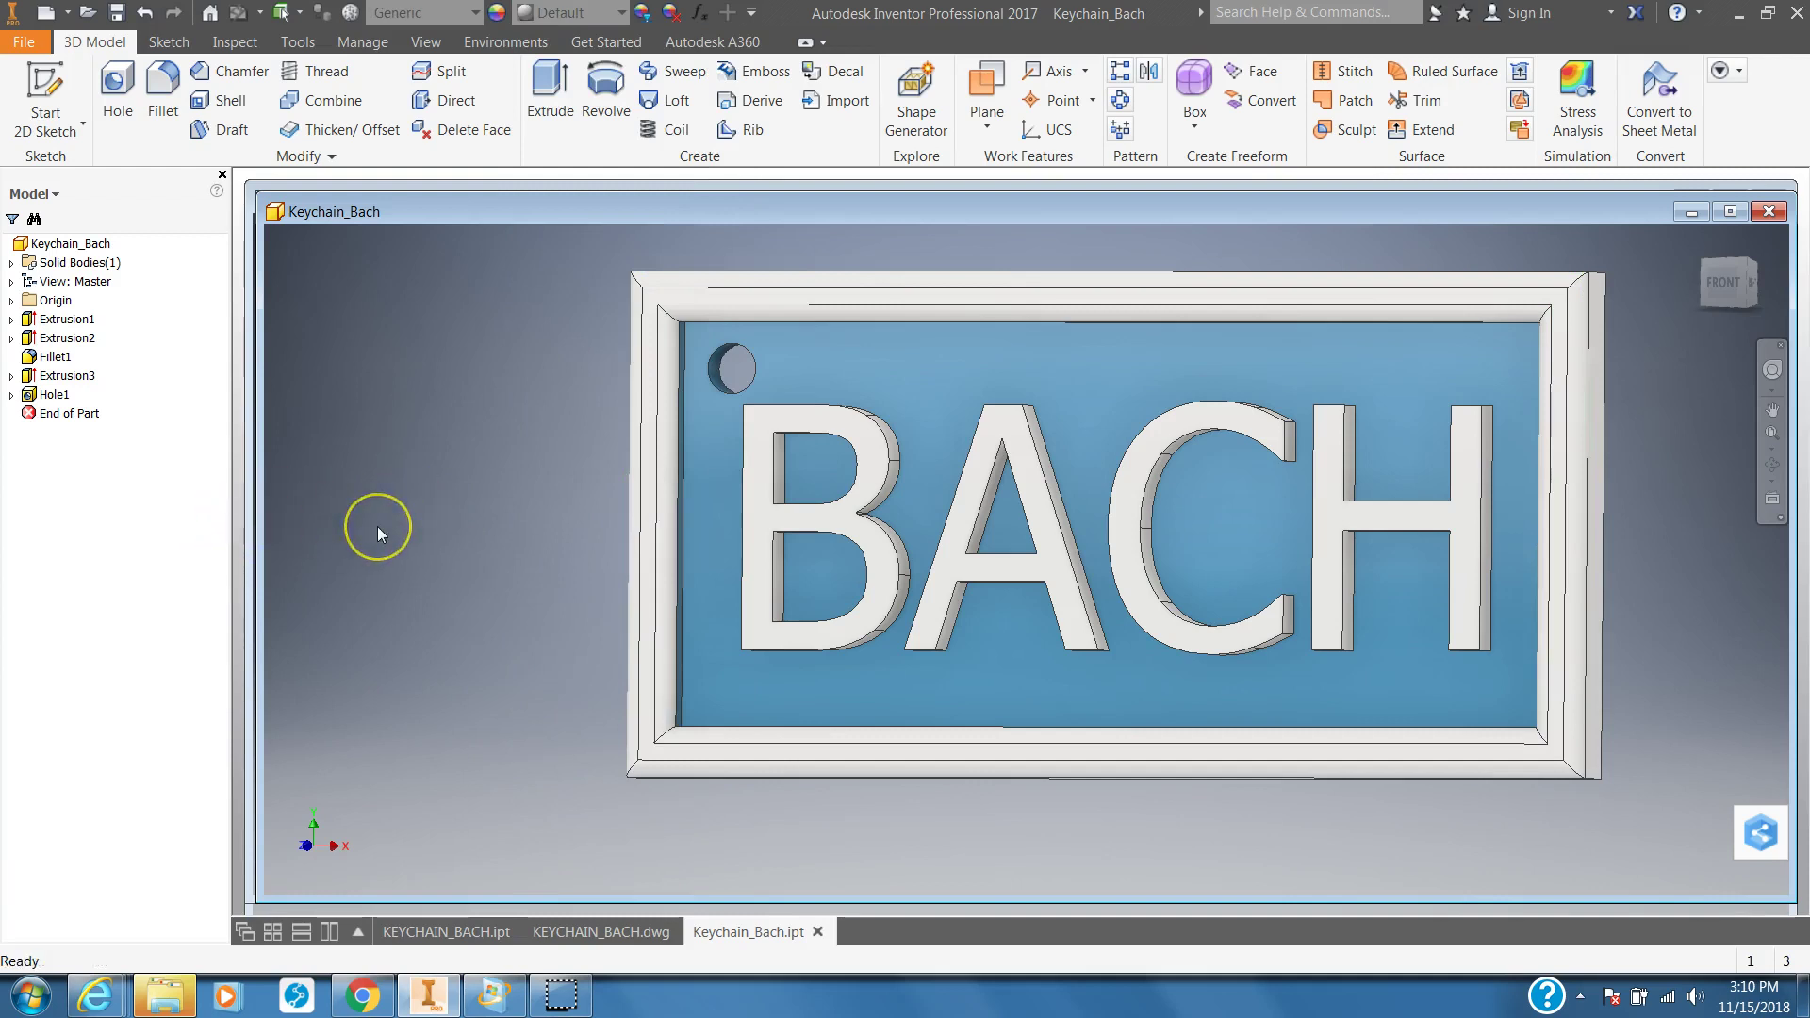
- Save the recoloured keychain part under its current file name
click(41, 47)
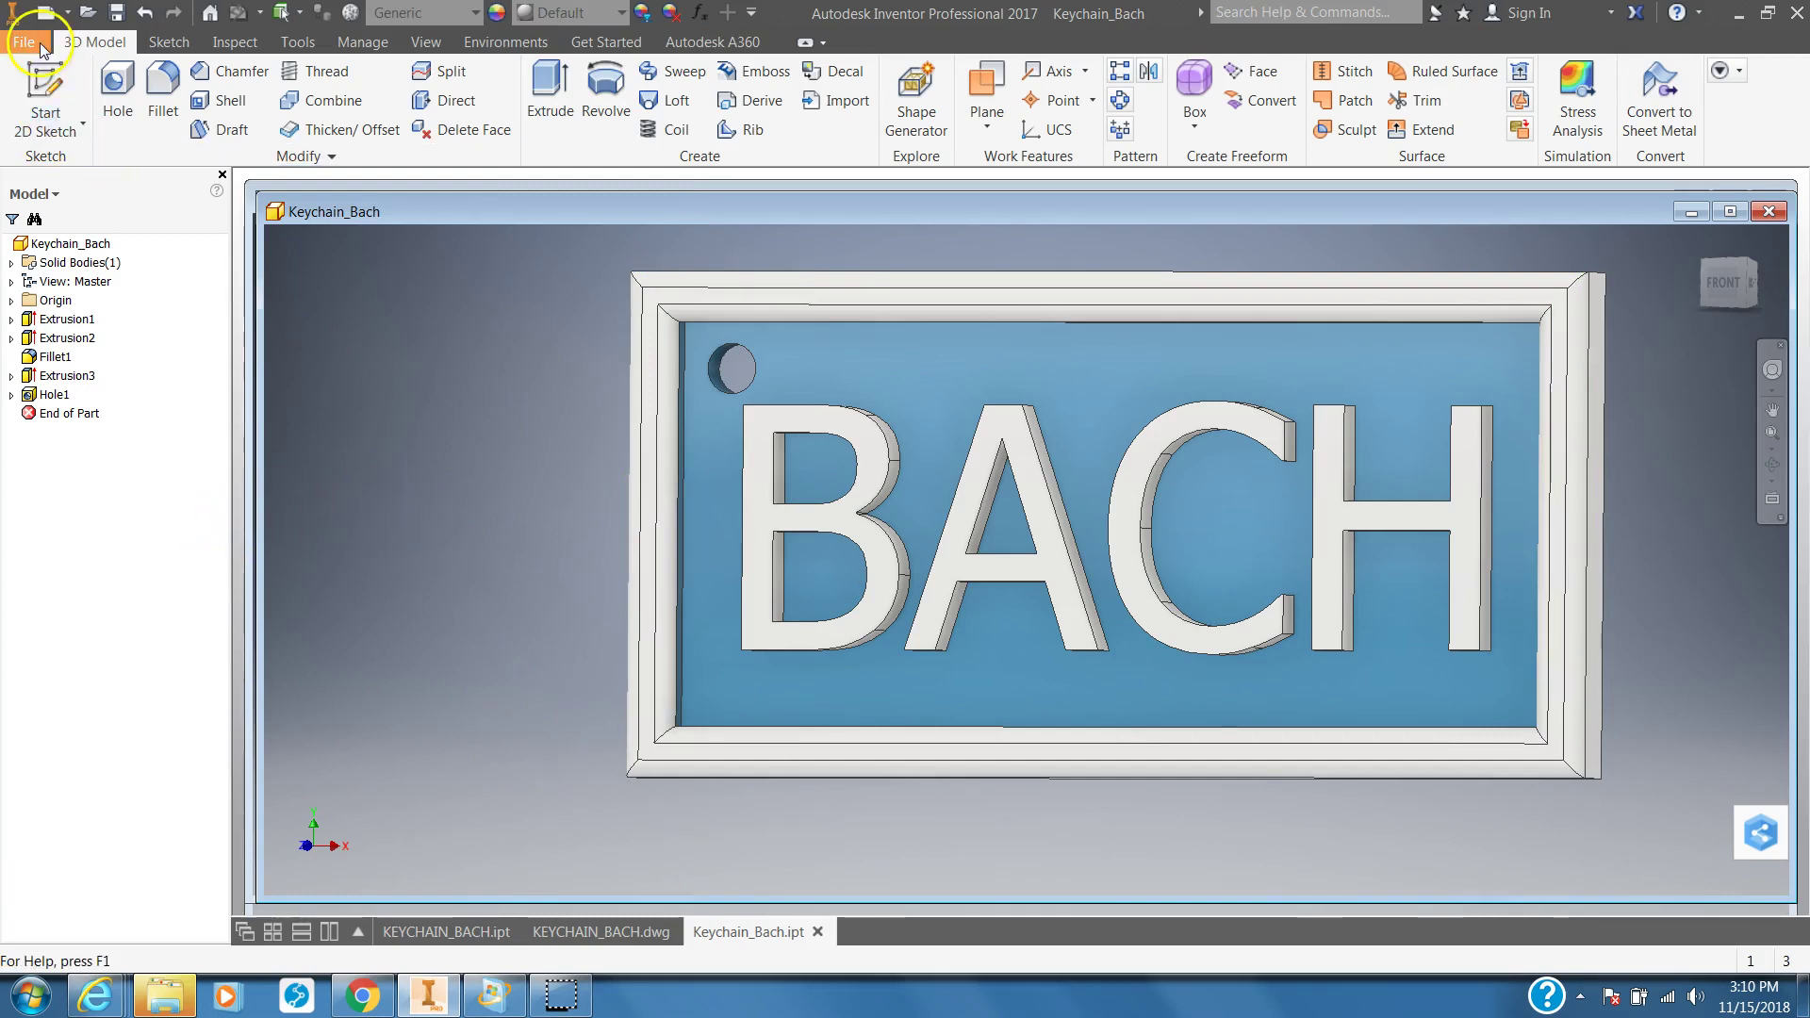
click(117, 13)
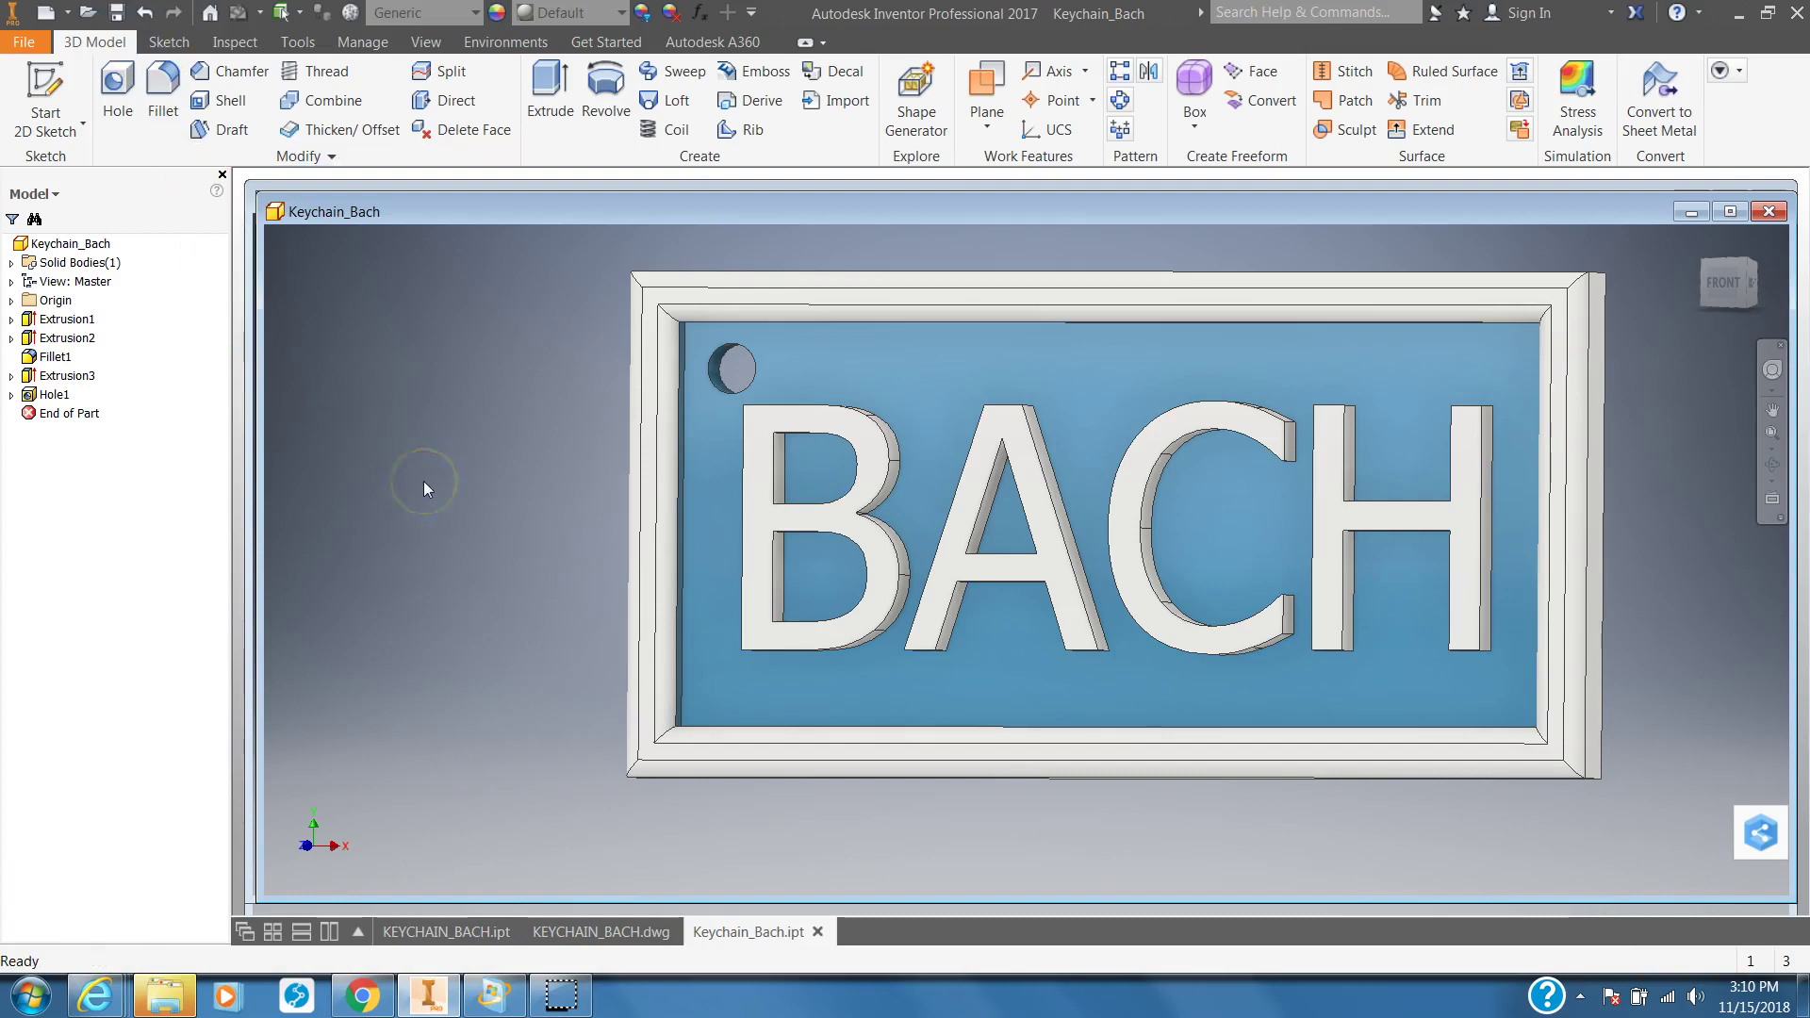
click(454, 525)
- Export the whole keychain for 3D printing as an STL file at scale 1, keeping the part's file name and the offered folder
click(20, 43)
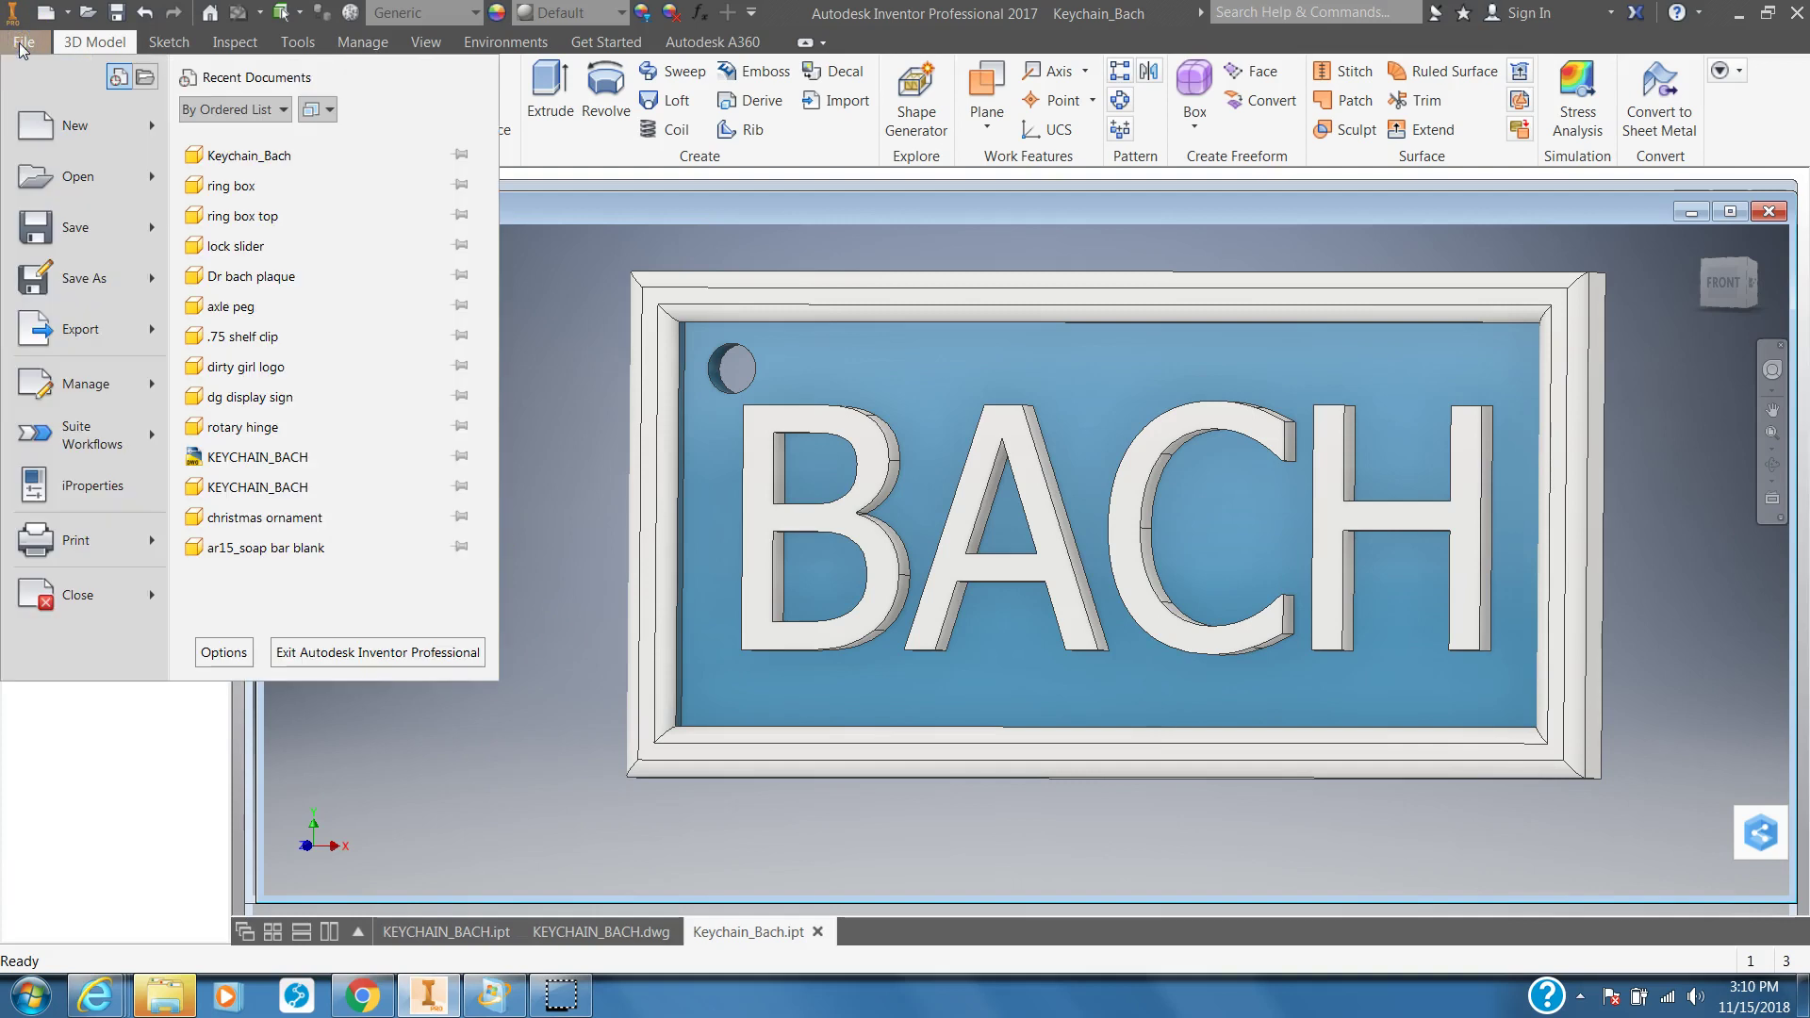
click(75, 542)
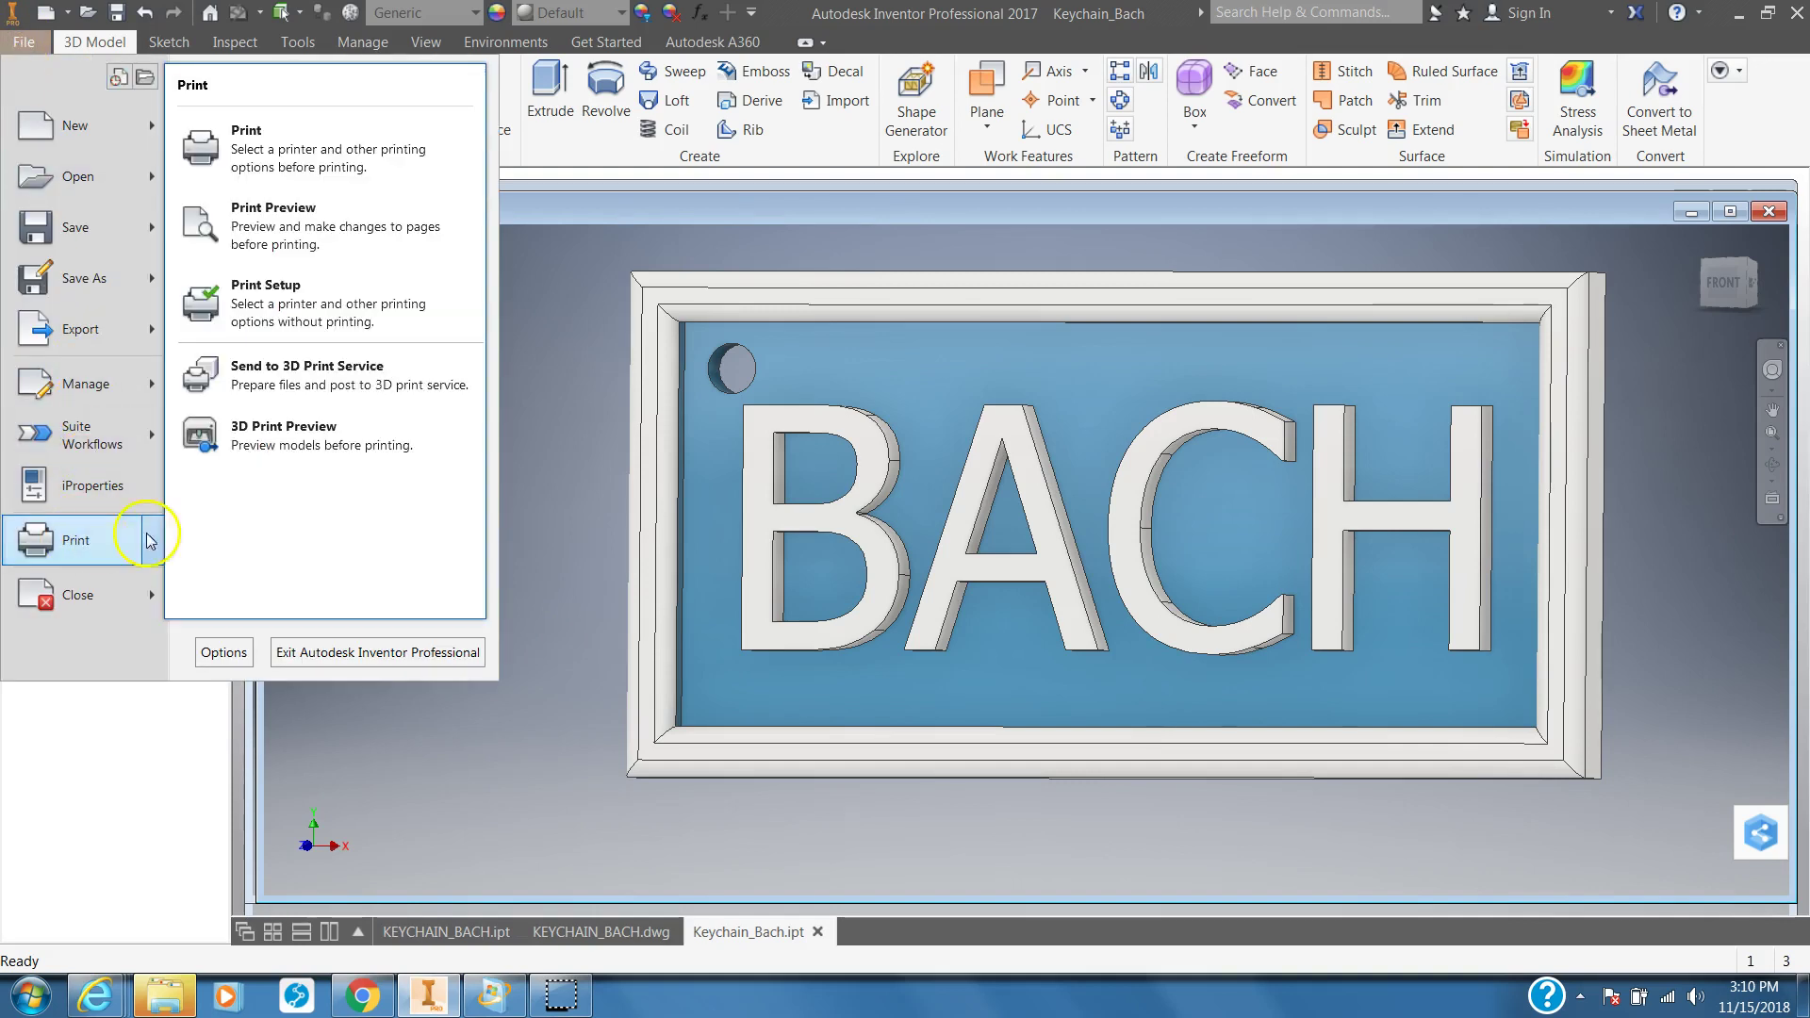
click(285, 382)
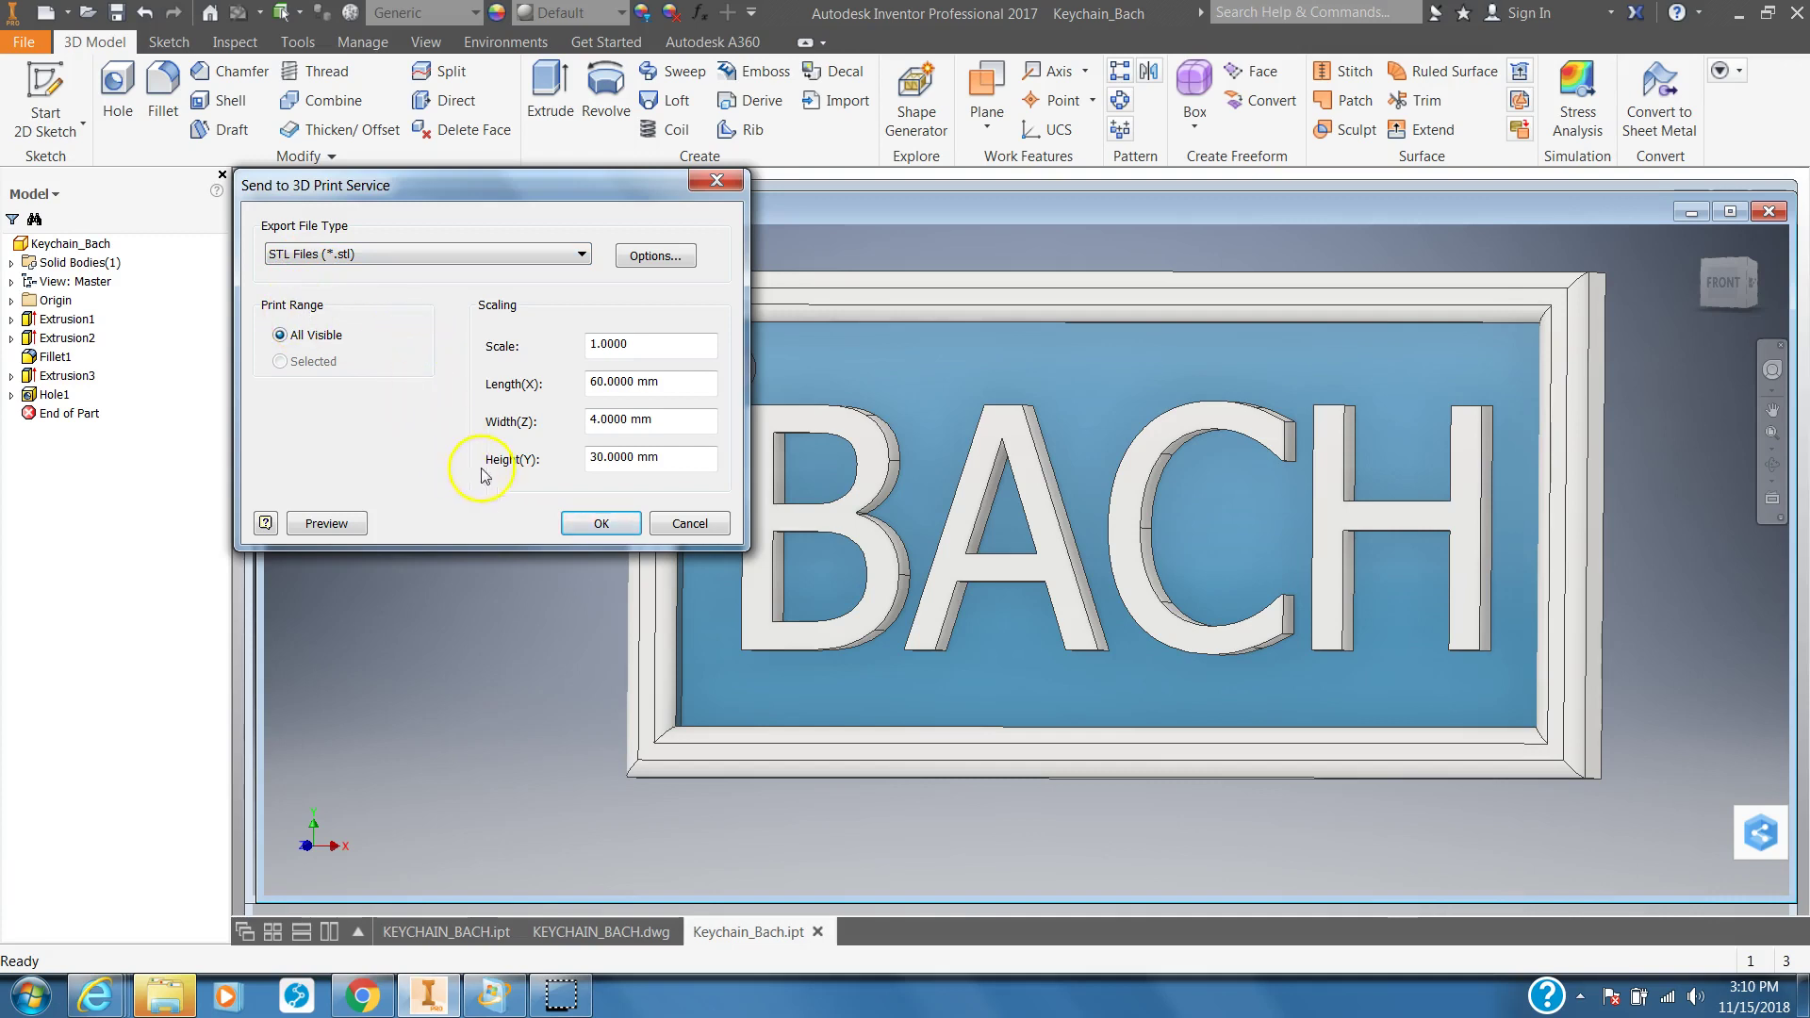
click(590, 526)
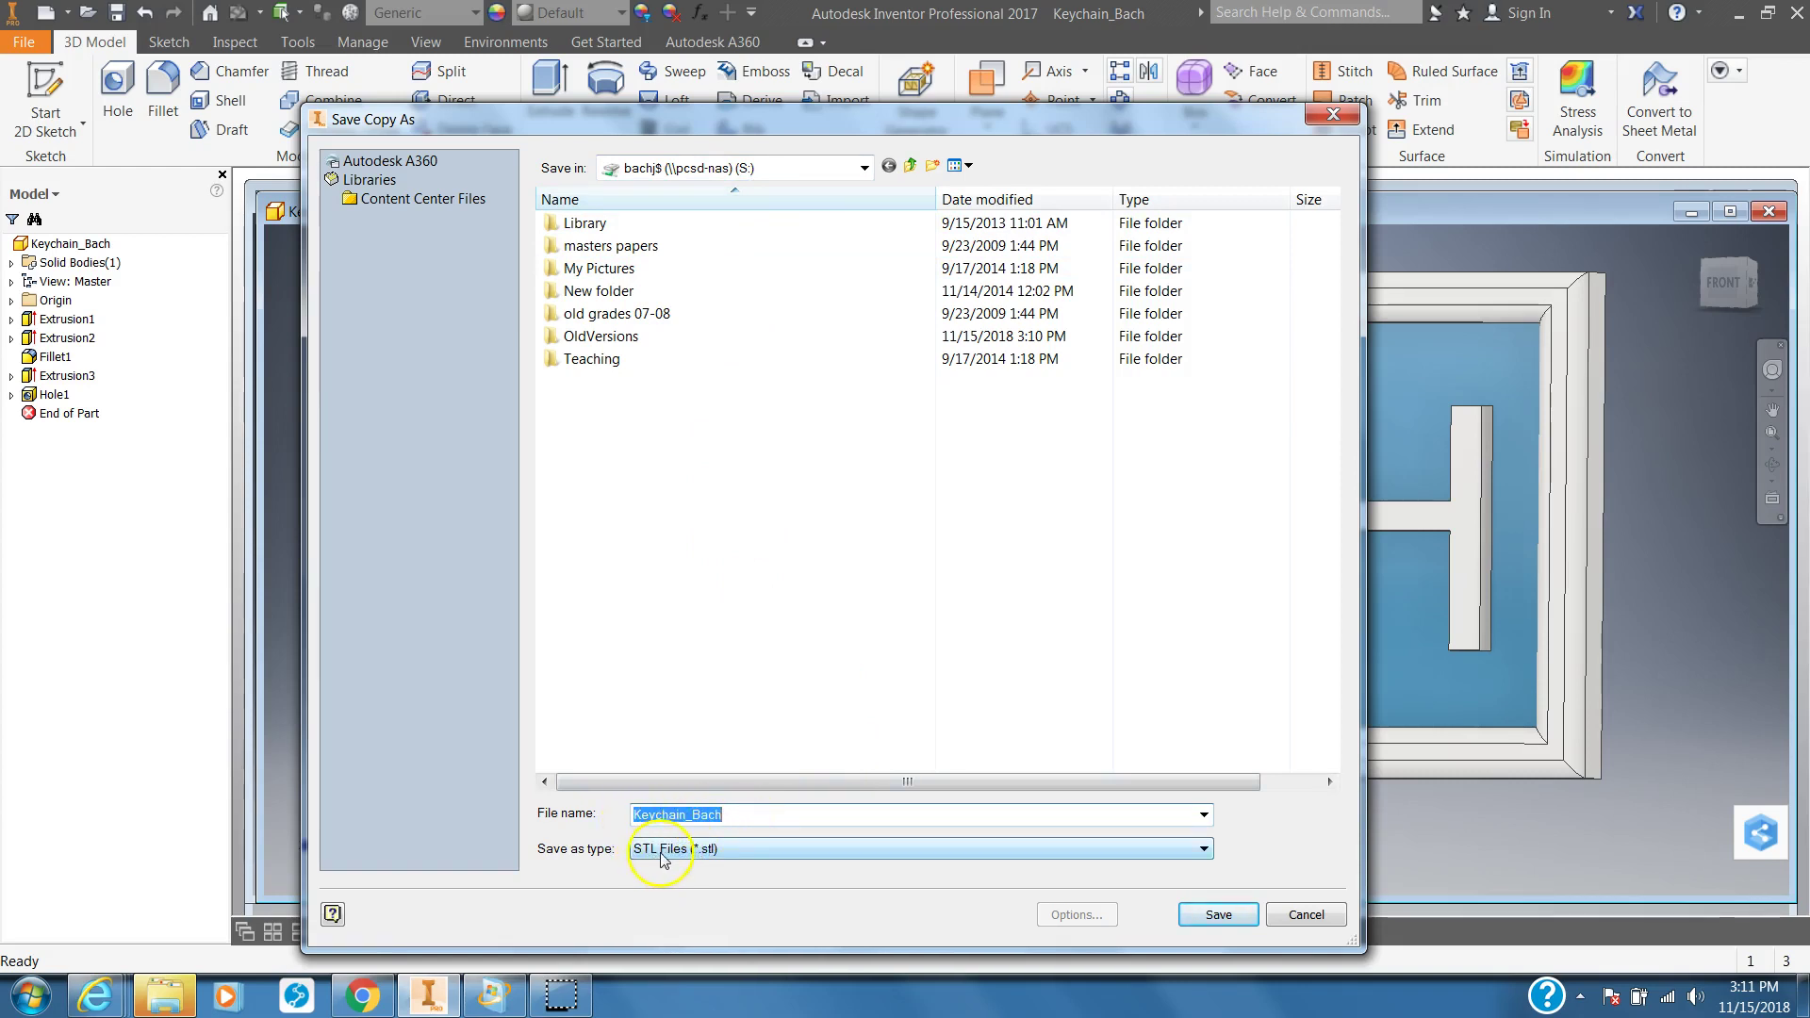
click(1214, 915)
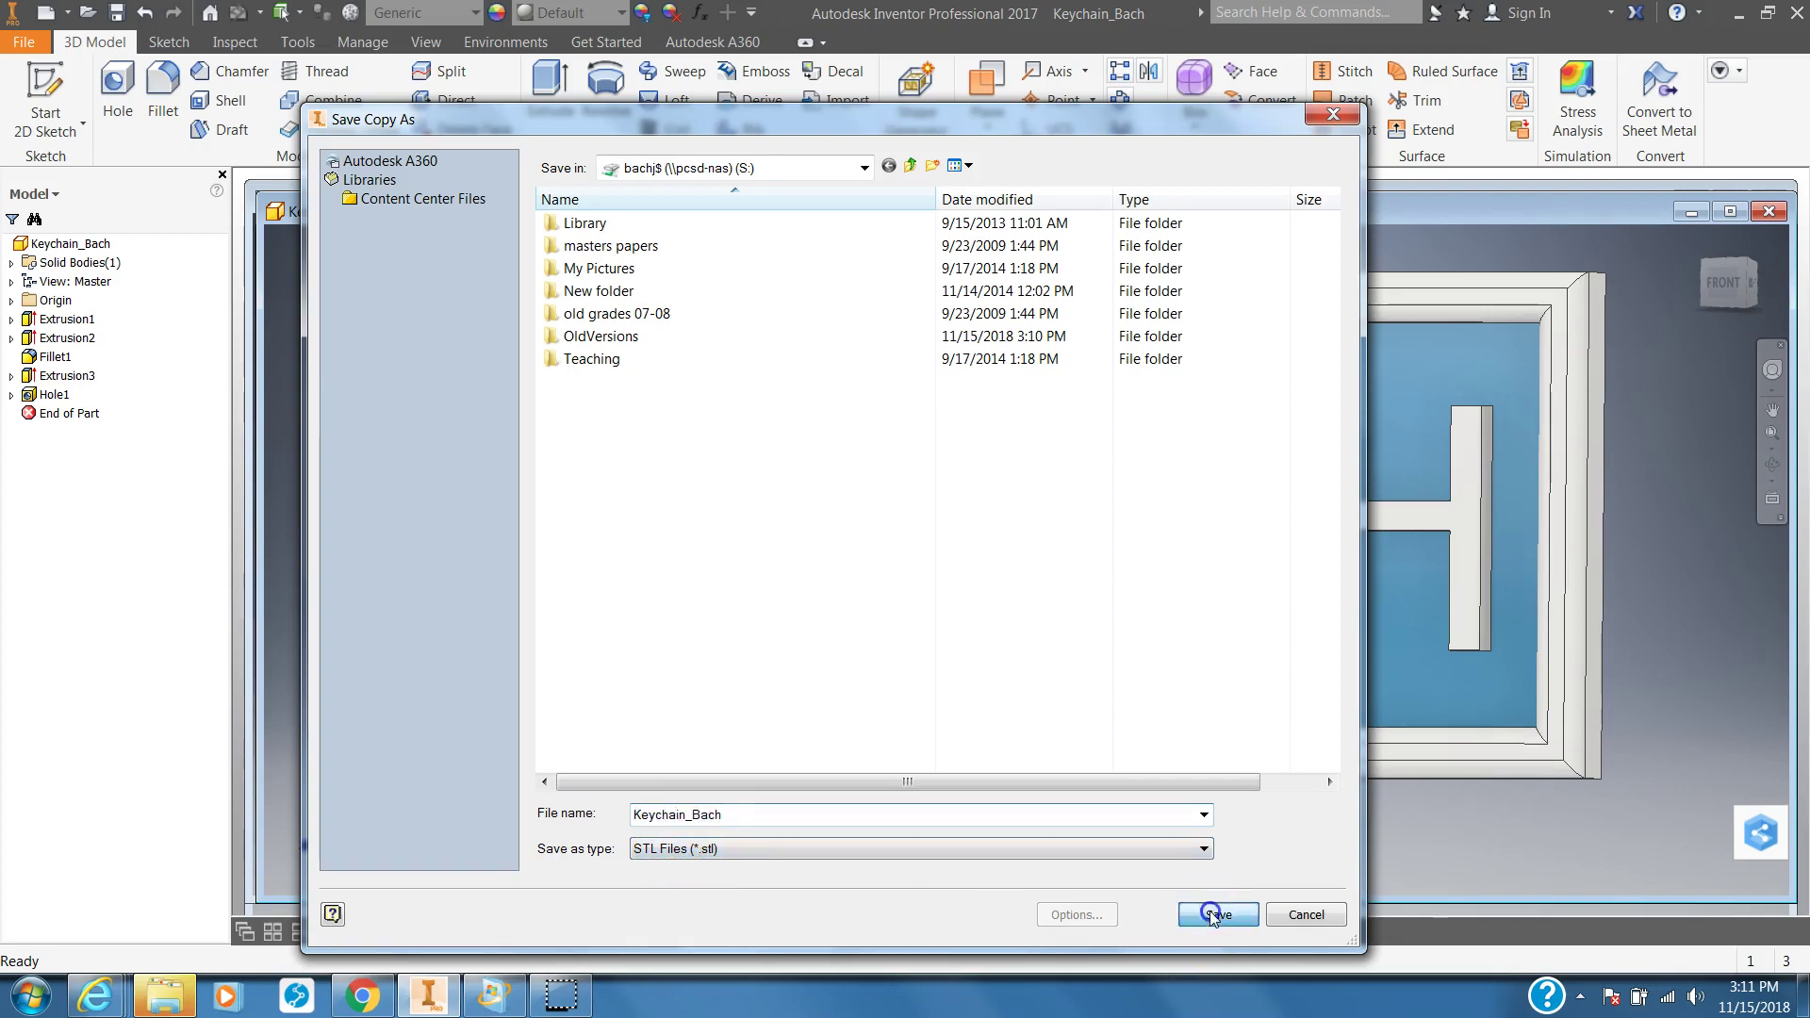